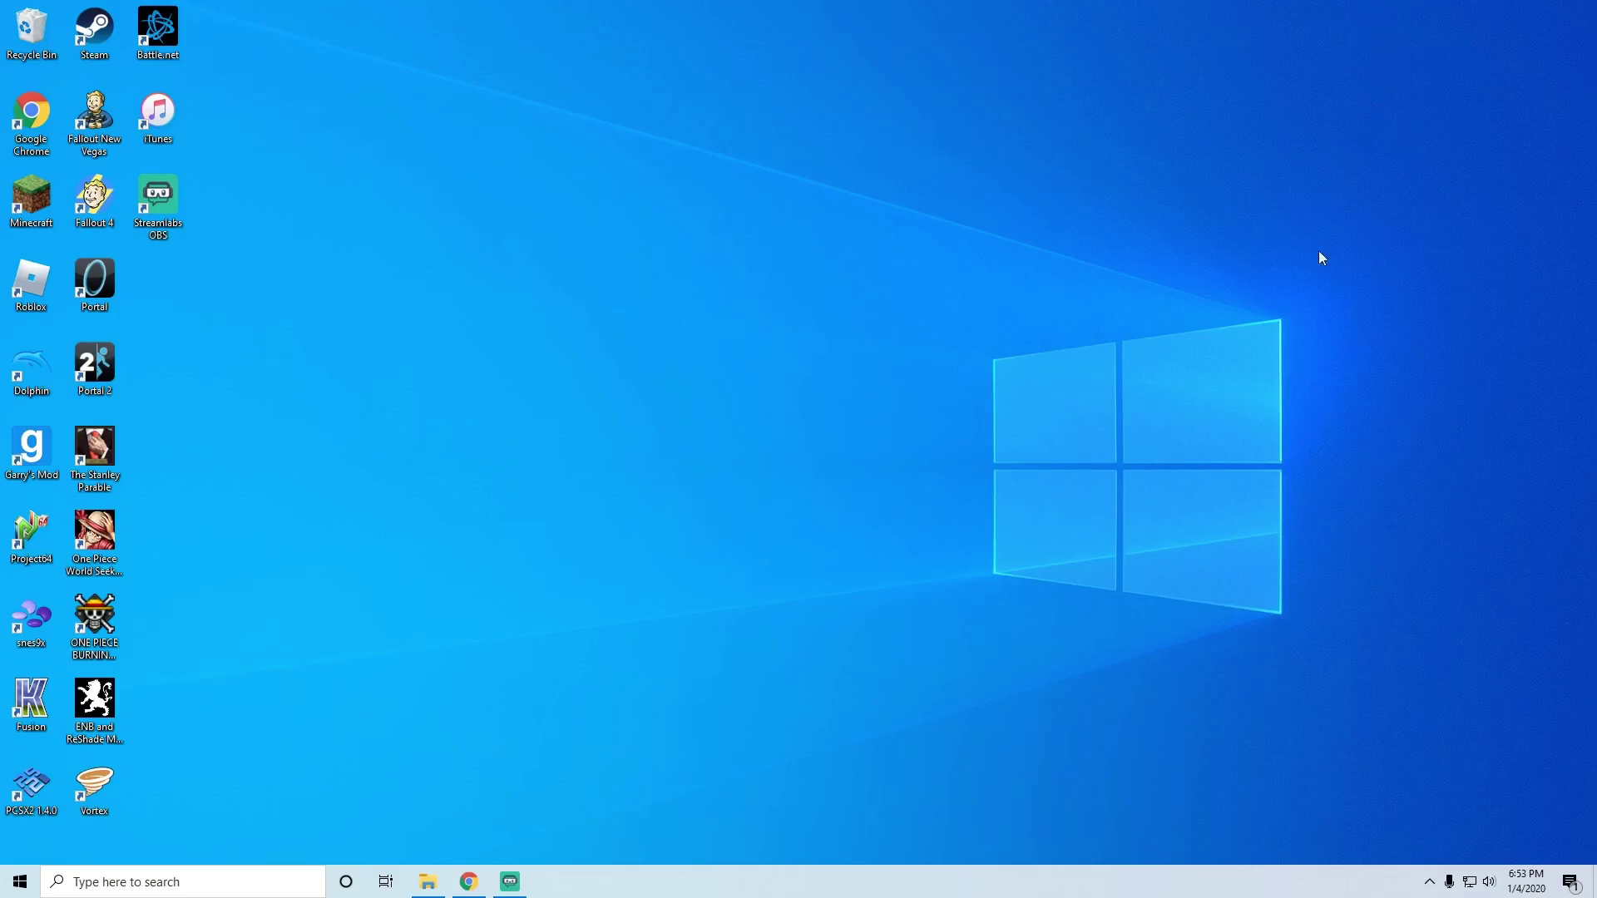
Step: Look through the Tutorial Files folder, including the FPG files in the sor remake data subfolder and the two editor folders
{"action": "left_click", "coordinate": [428, 882]}
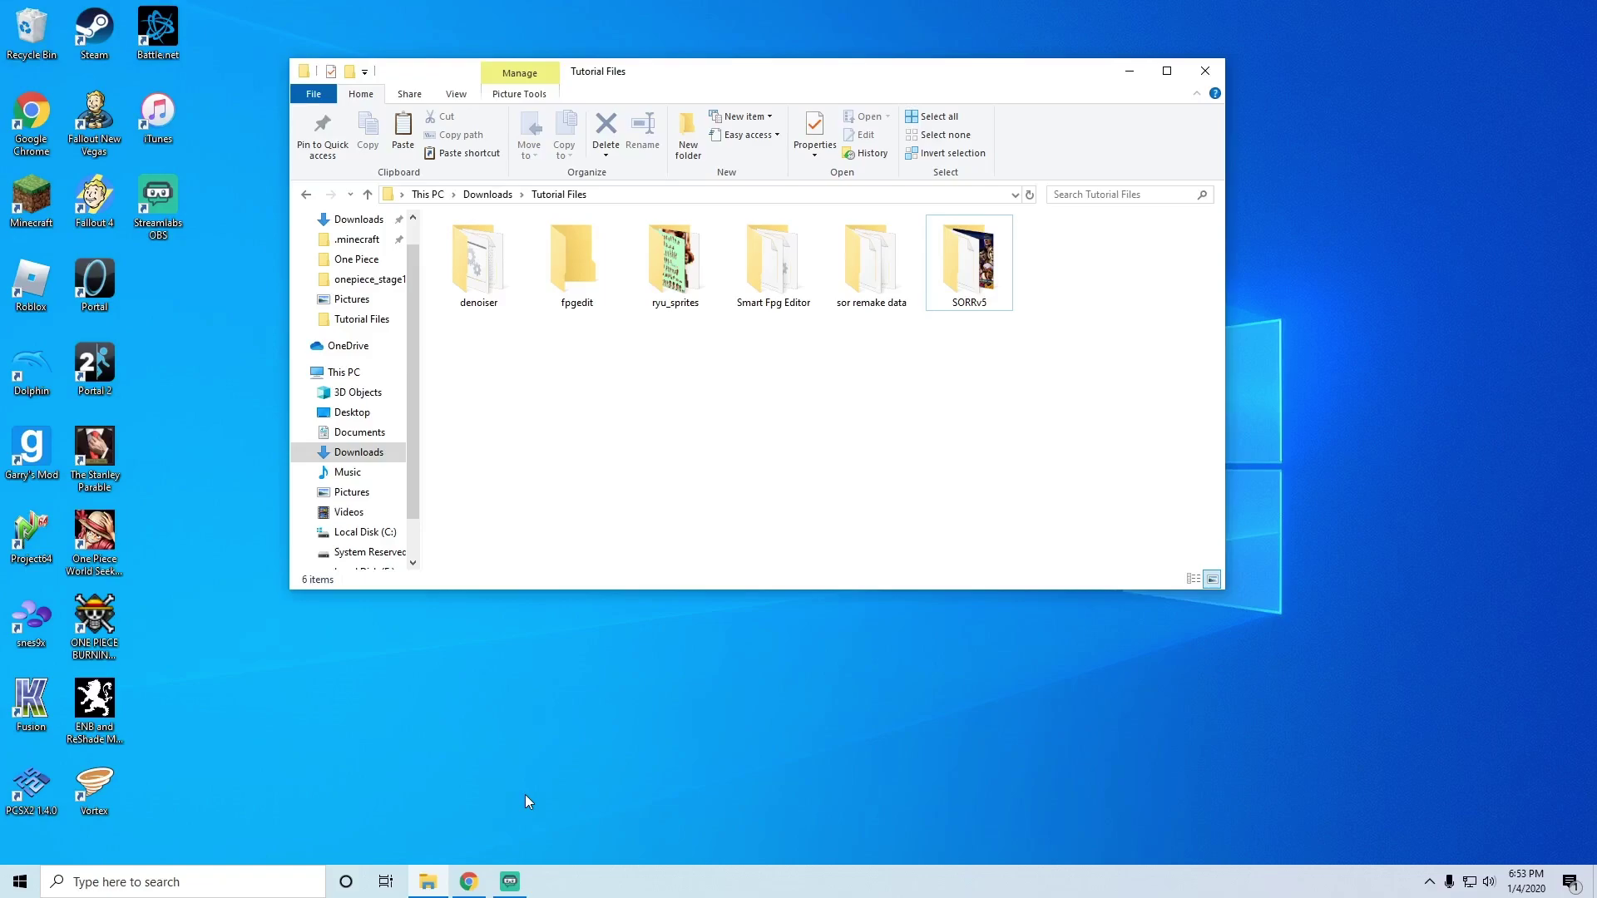
{"action": "double_click", "coordinate": [840, 306]}
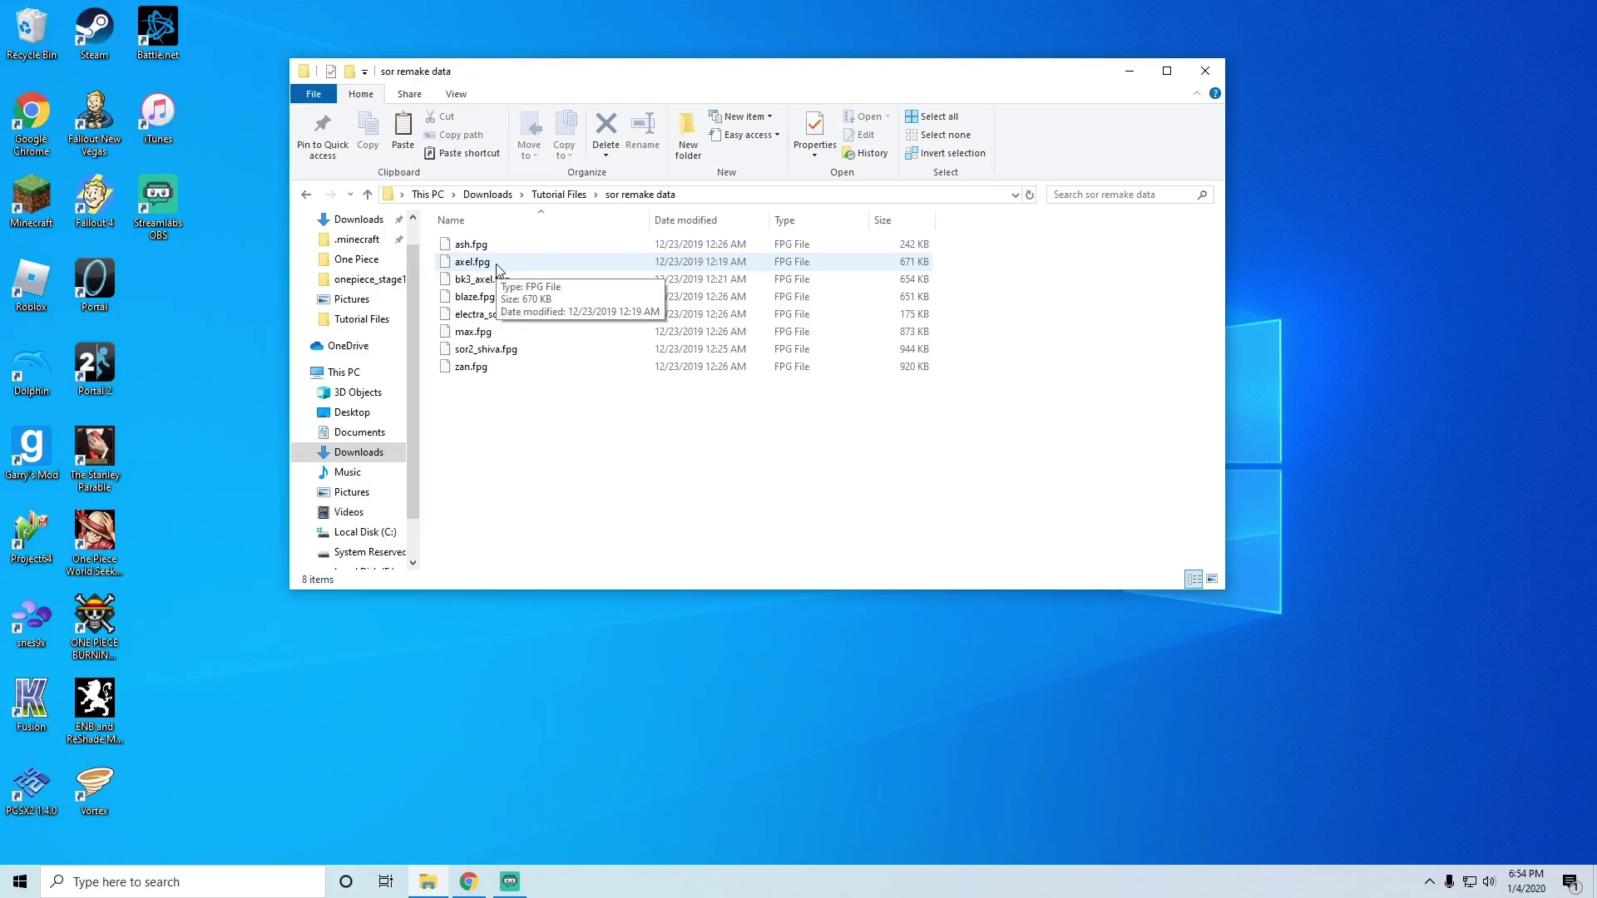
{"action": "left_click", "coordinate": [559, 194]}
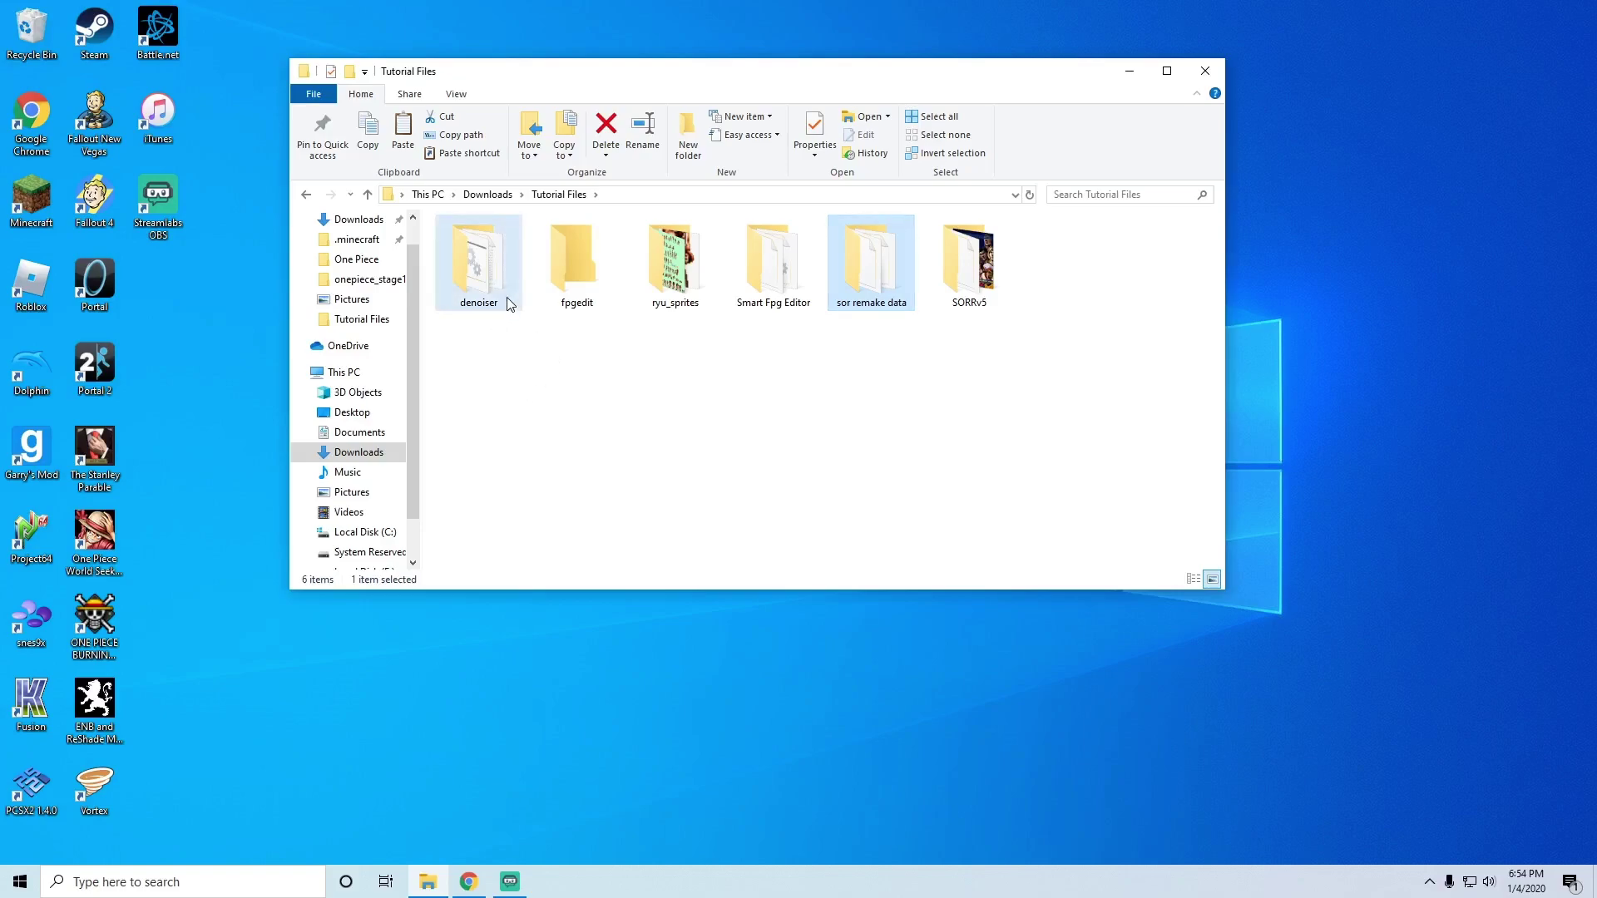
{"action": "left_click", "coordinate": [577, 267]}
{"action": "left_click", "coordinate": [761, 280]}
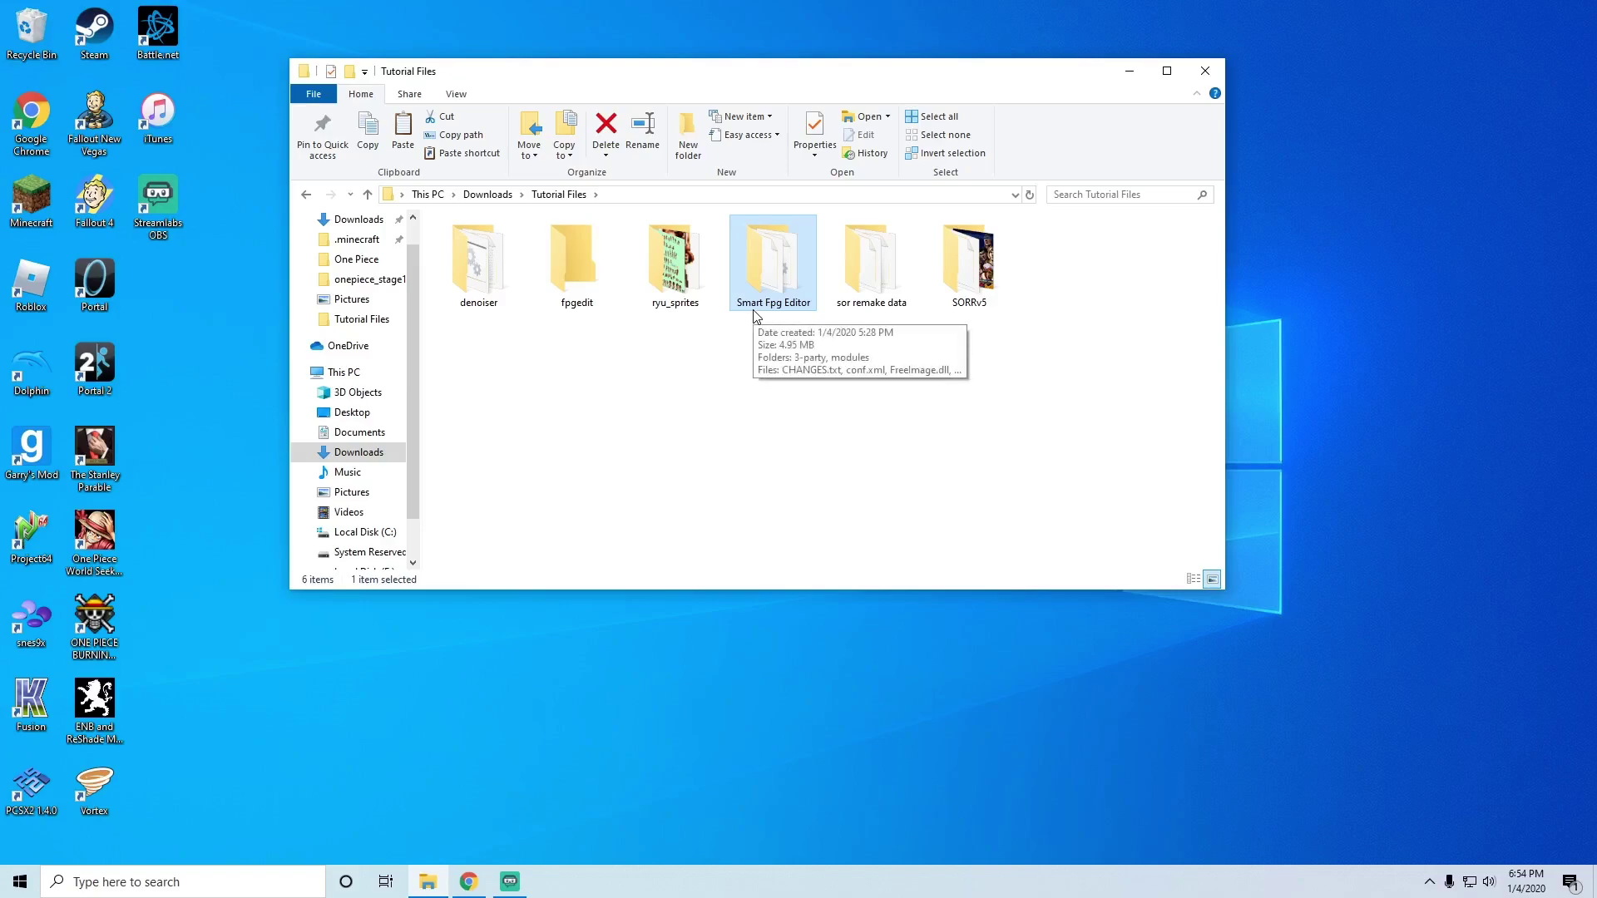
{"action": "left_click", "coordinate": [741, 394]}
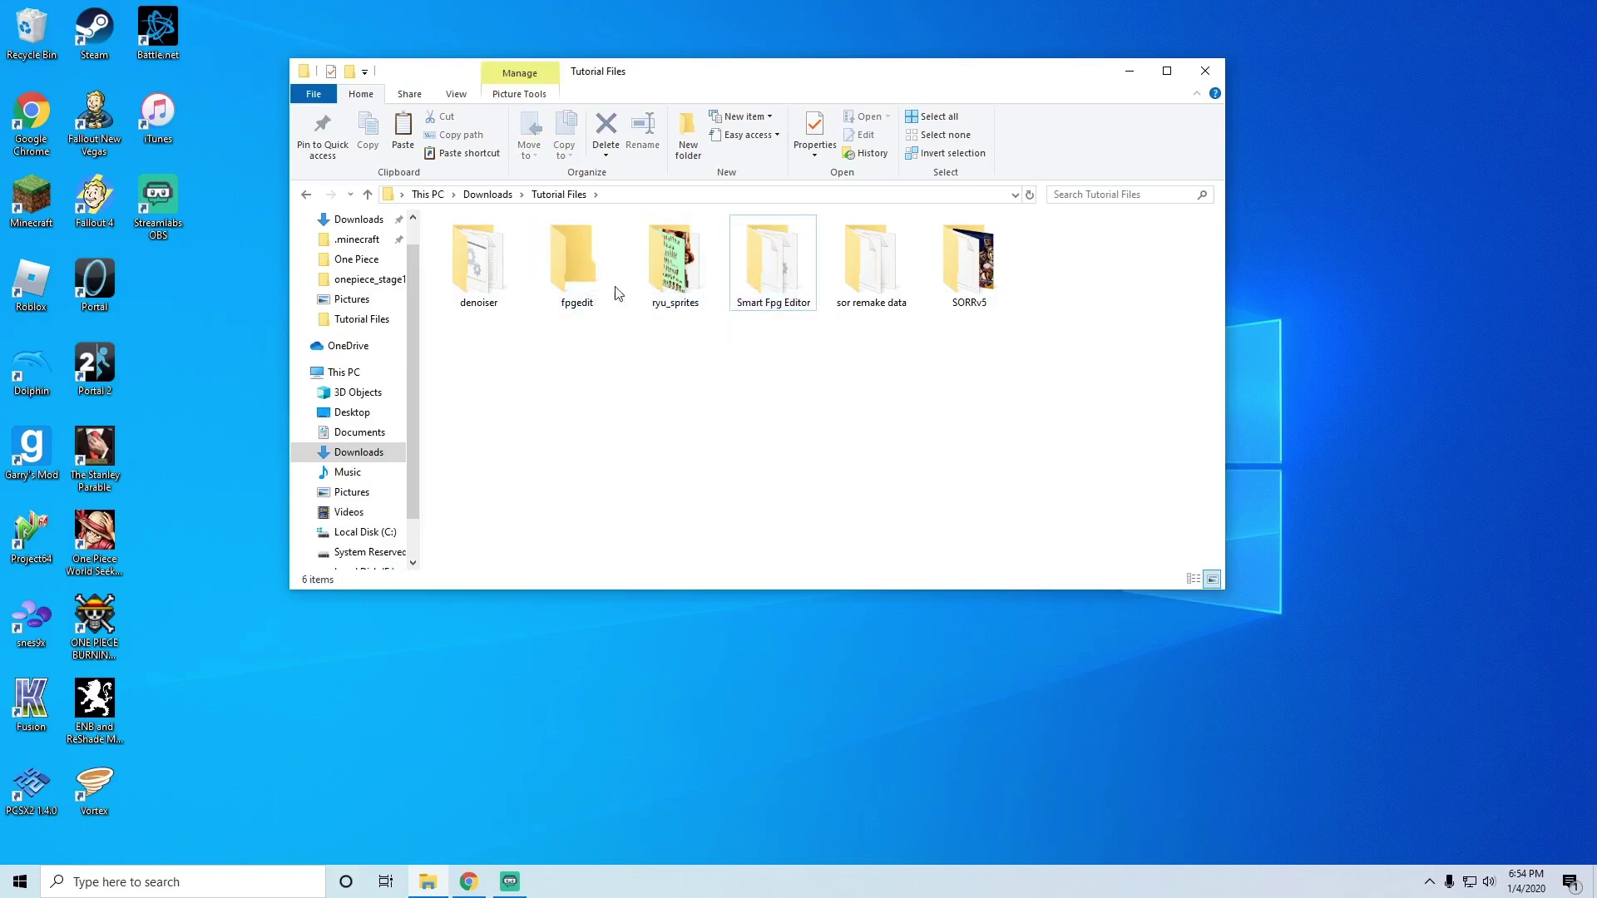
Step: Open the fpgedit folder inside Tutorial Files and launch fpgedit.exe
{"action": "double_click", "coordinate": [584, 287]}
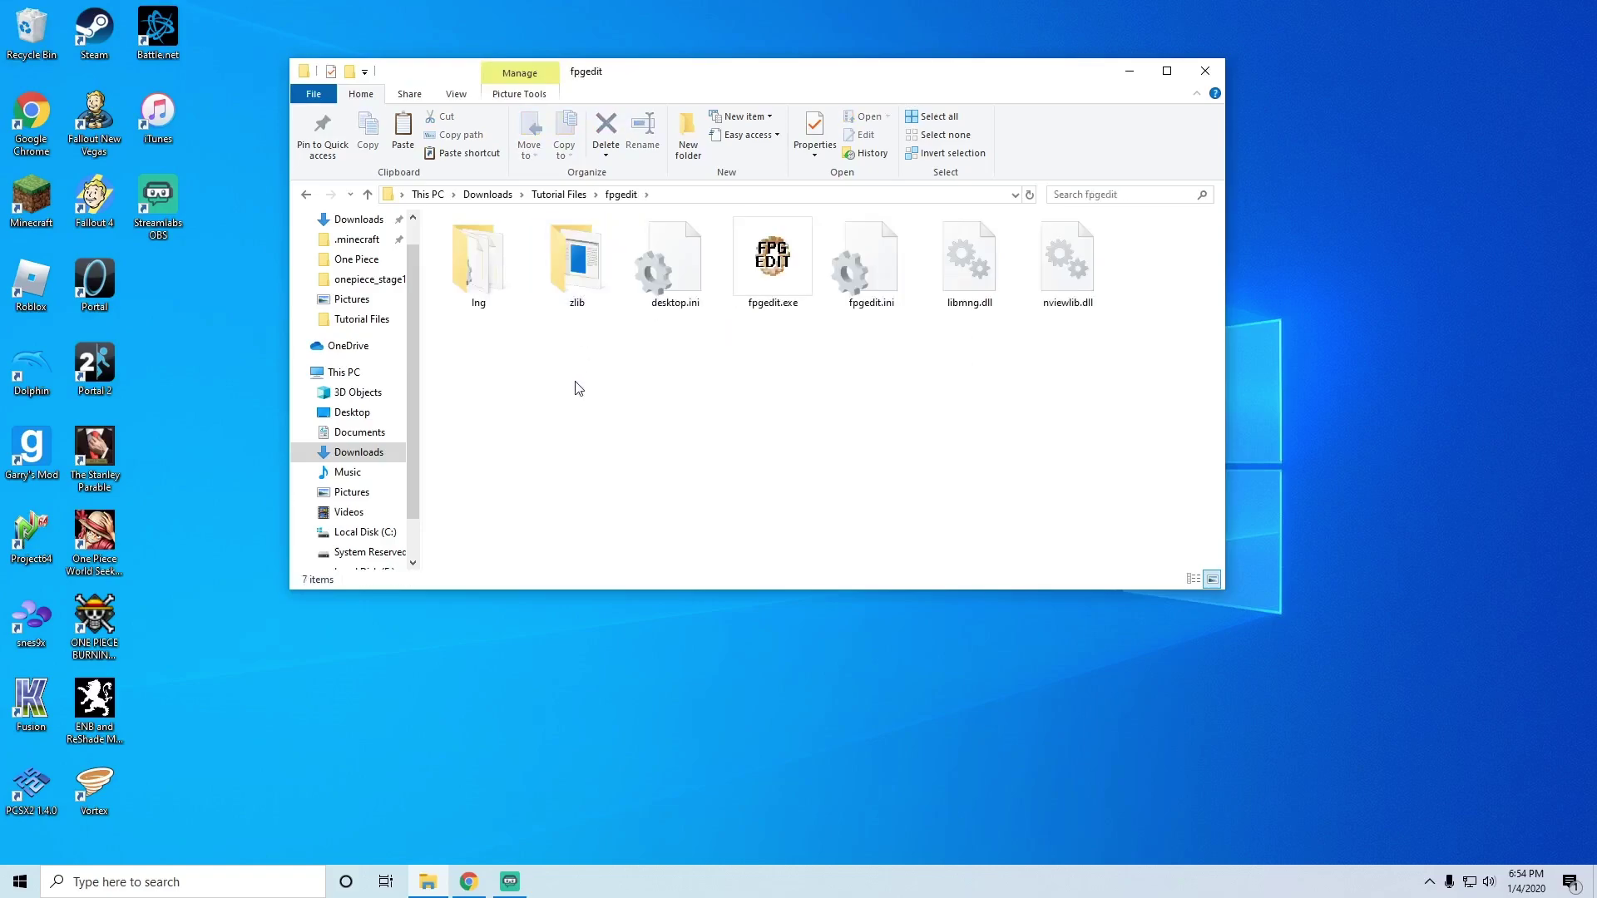
{"action": "key", "text": "alt+Left"}
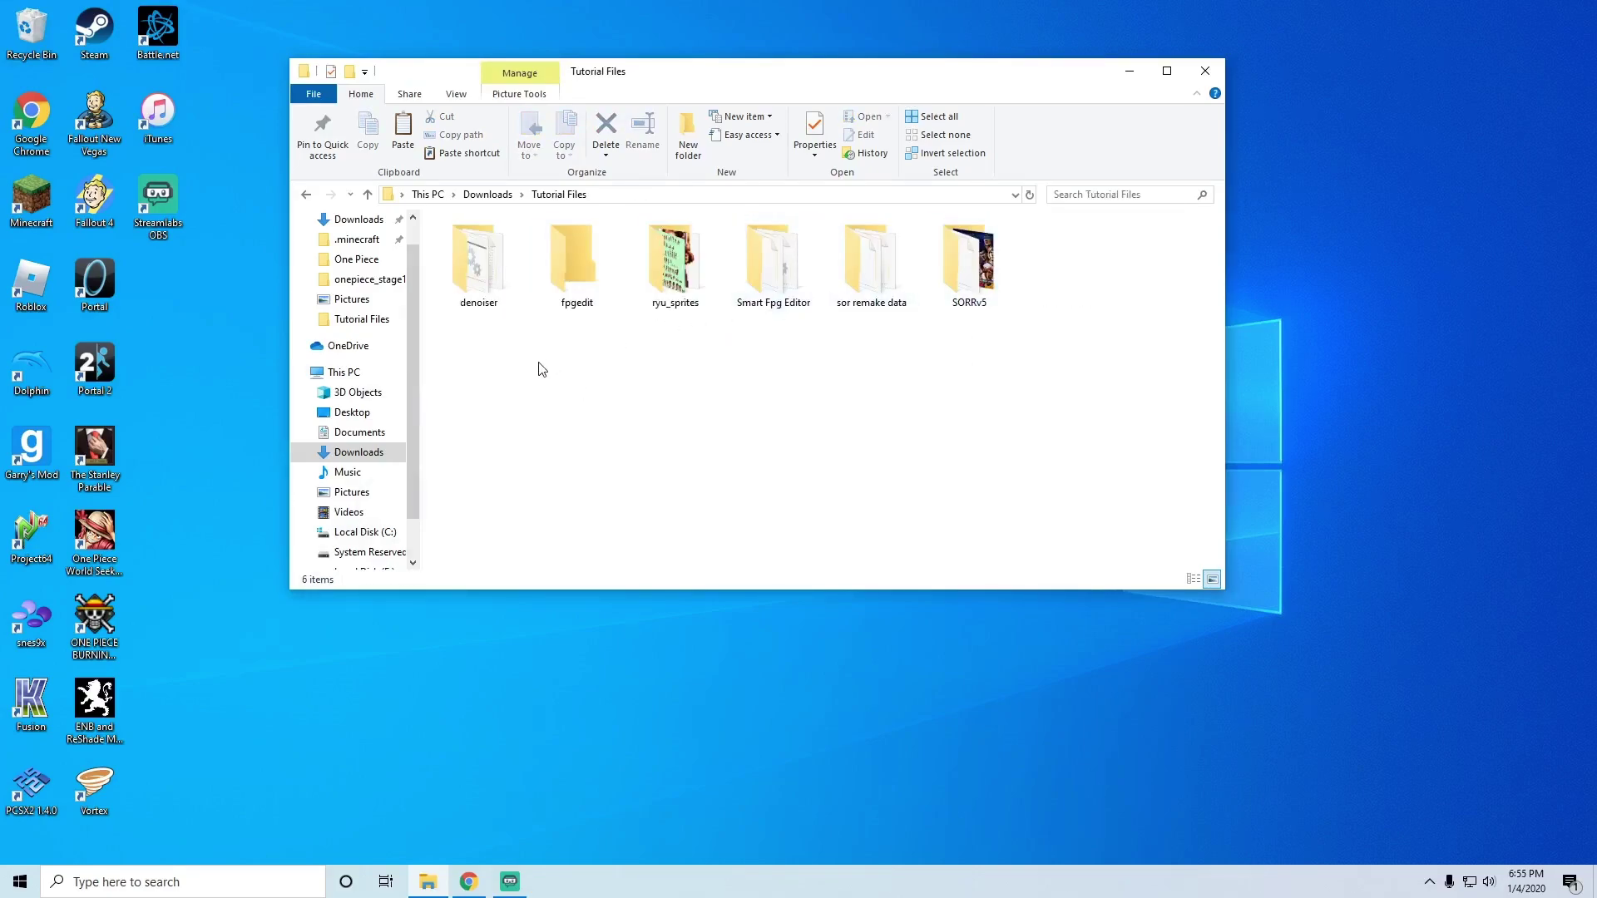
{"action": "double_click", "coordinate": [591, 277]}
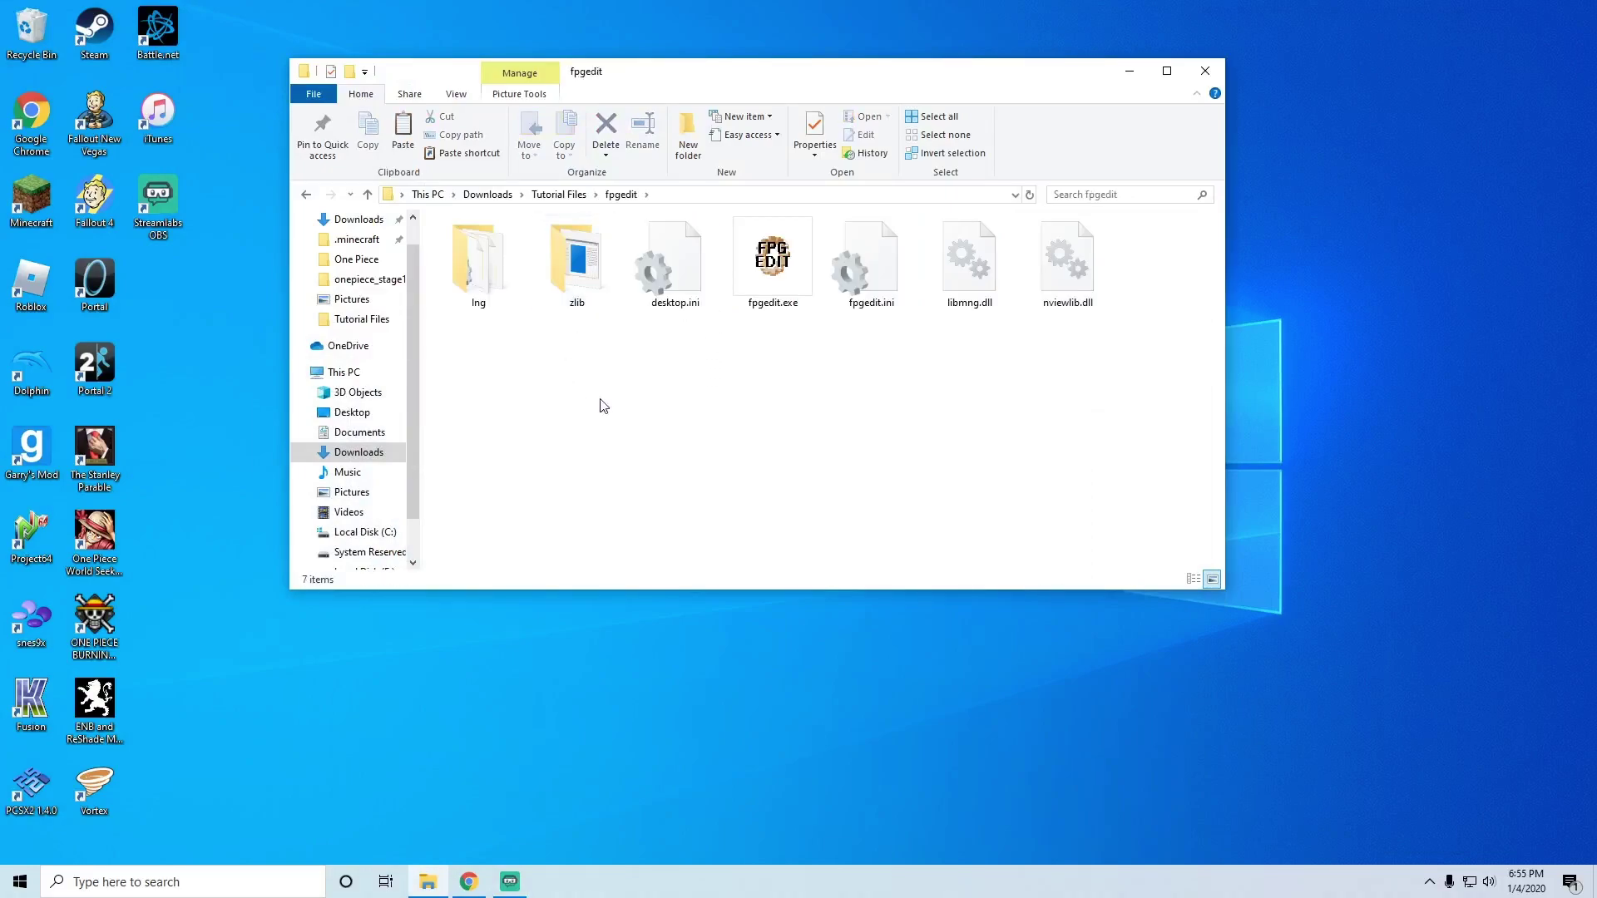
{"action": "double_click", "coordinate": [779, 286]}
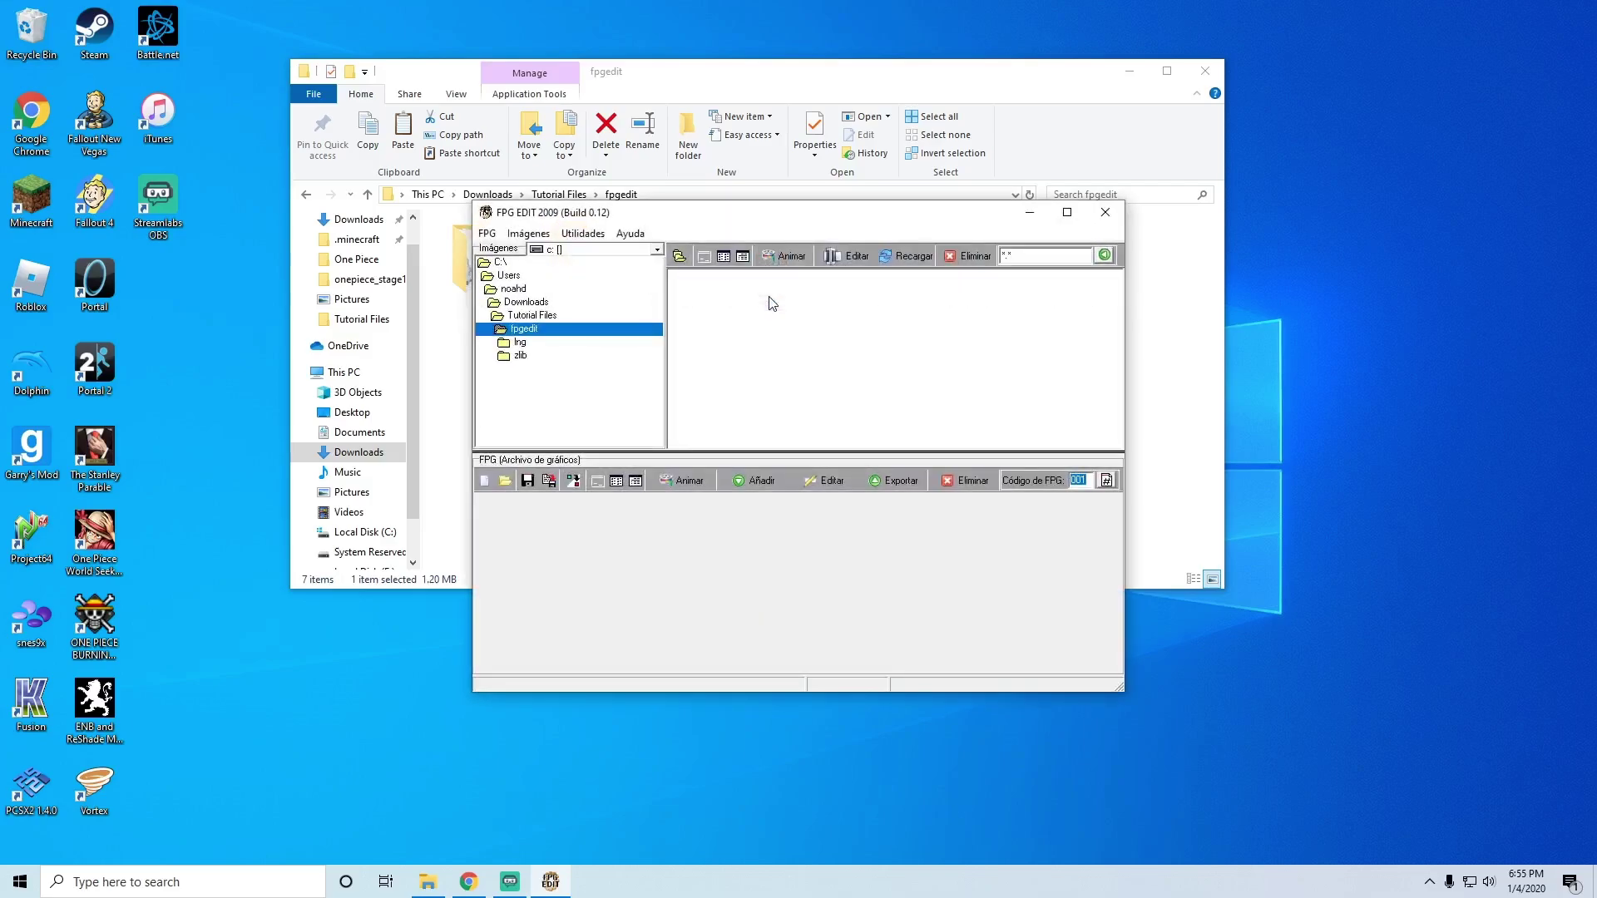
{"action": "left_click", "coordinate": [592, 239]}
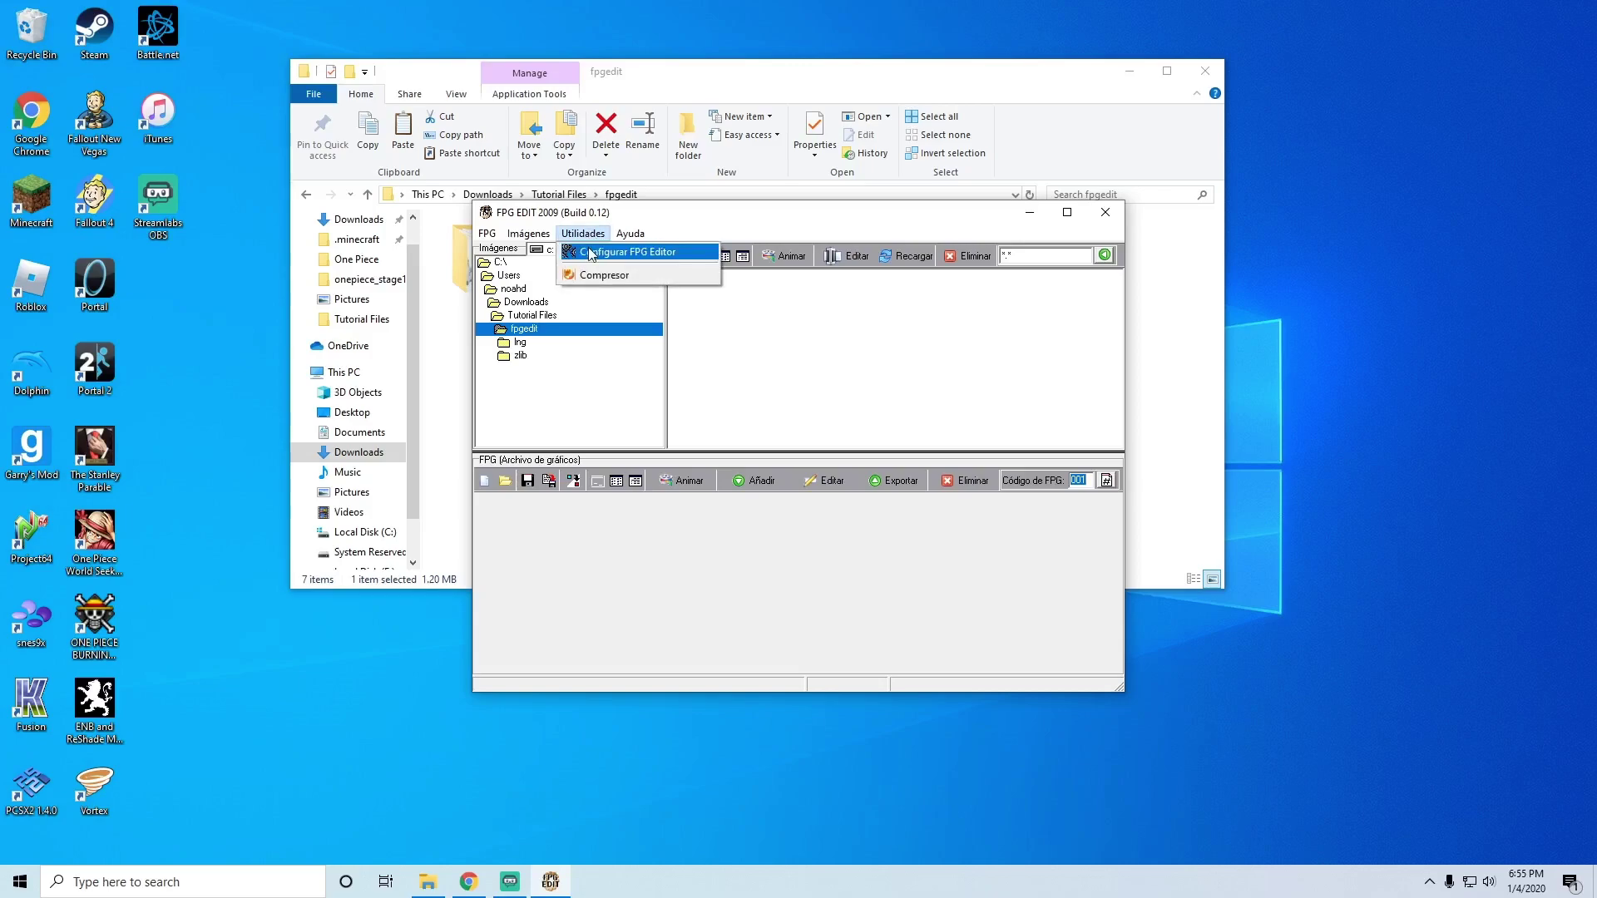
{"action": "left_click", "coordinate": [591, 254]}
{"action": "left_click", "coordinate": [939, 306]}
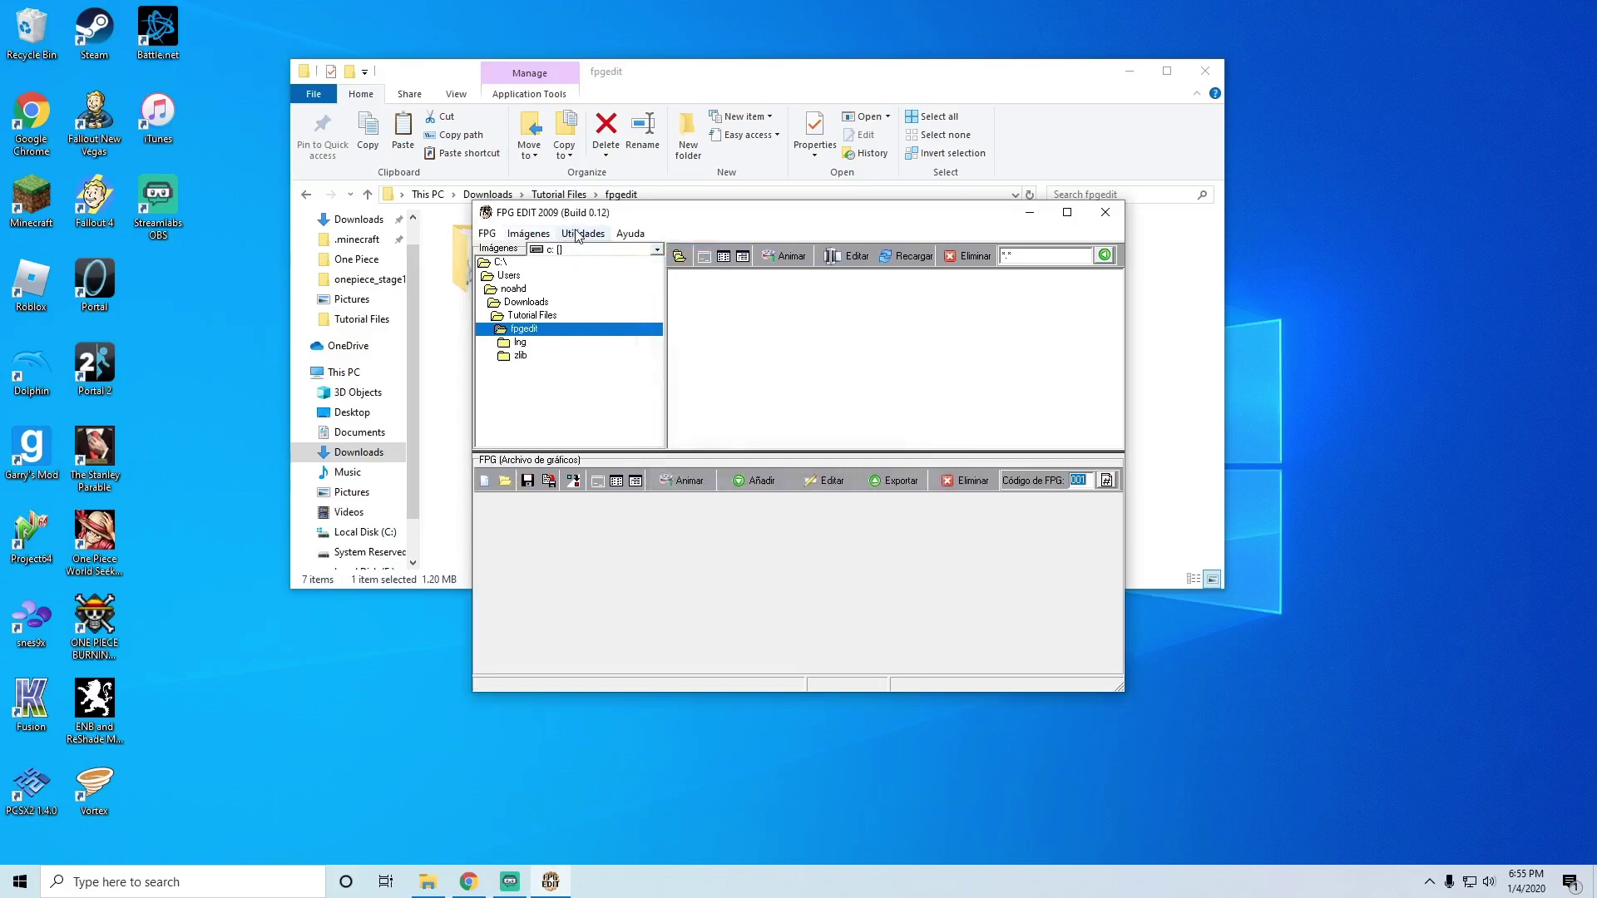
Step: In the FPG Edit configuration, start changing the program language and browse to the lng folder under Downloads, Tutorial Files, fpgedit
{"action": "left_click", "coordinate": [580, 233]}
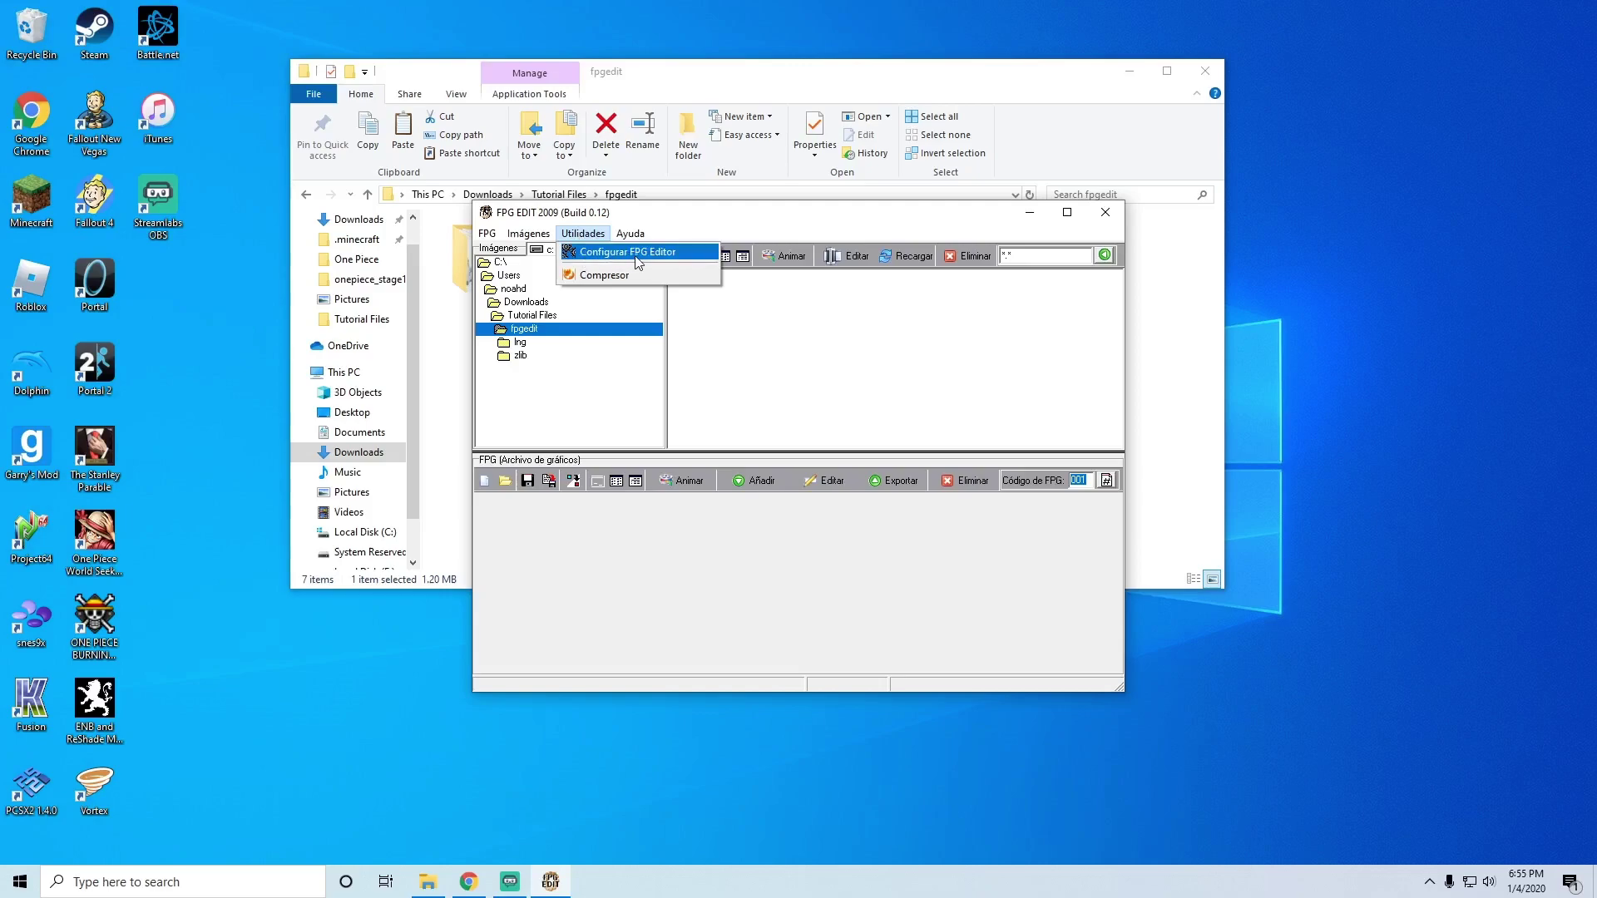
{"action": "left_click", "coordinate": [658, 255]}
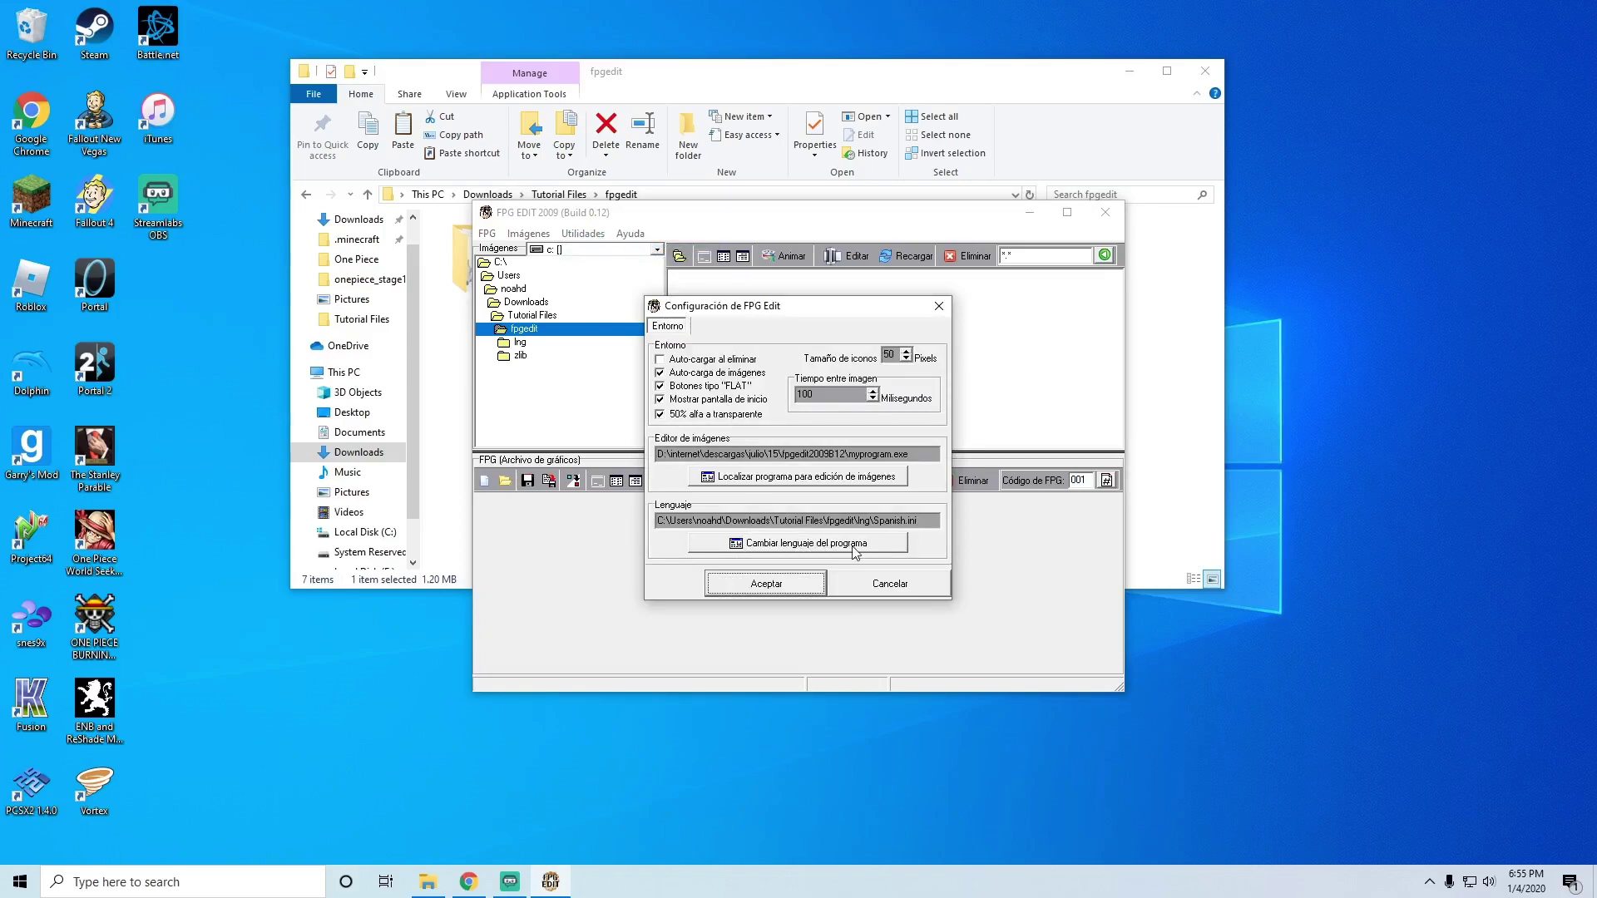
{"action": "left_click", "coordinate": [793, 545]}
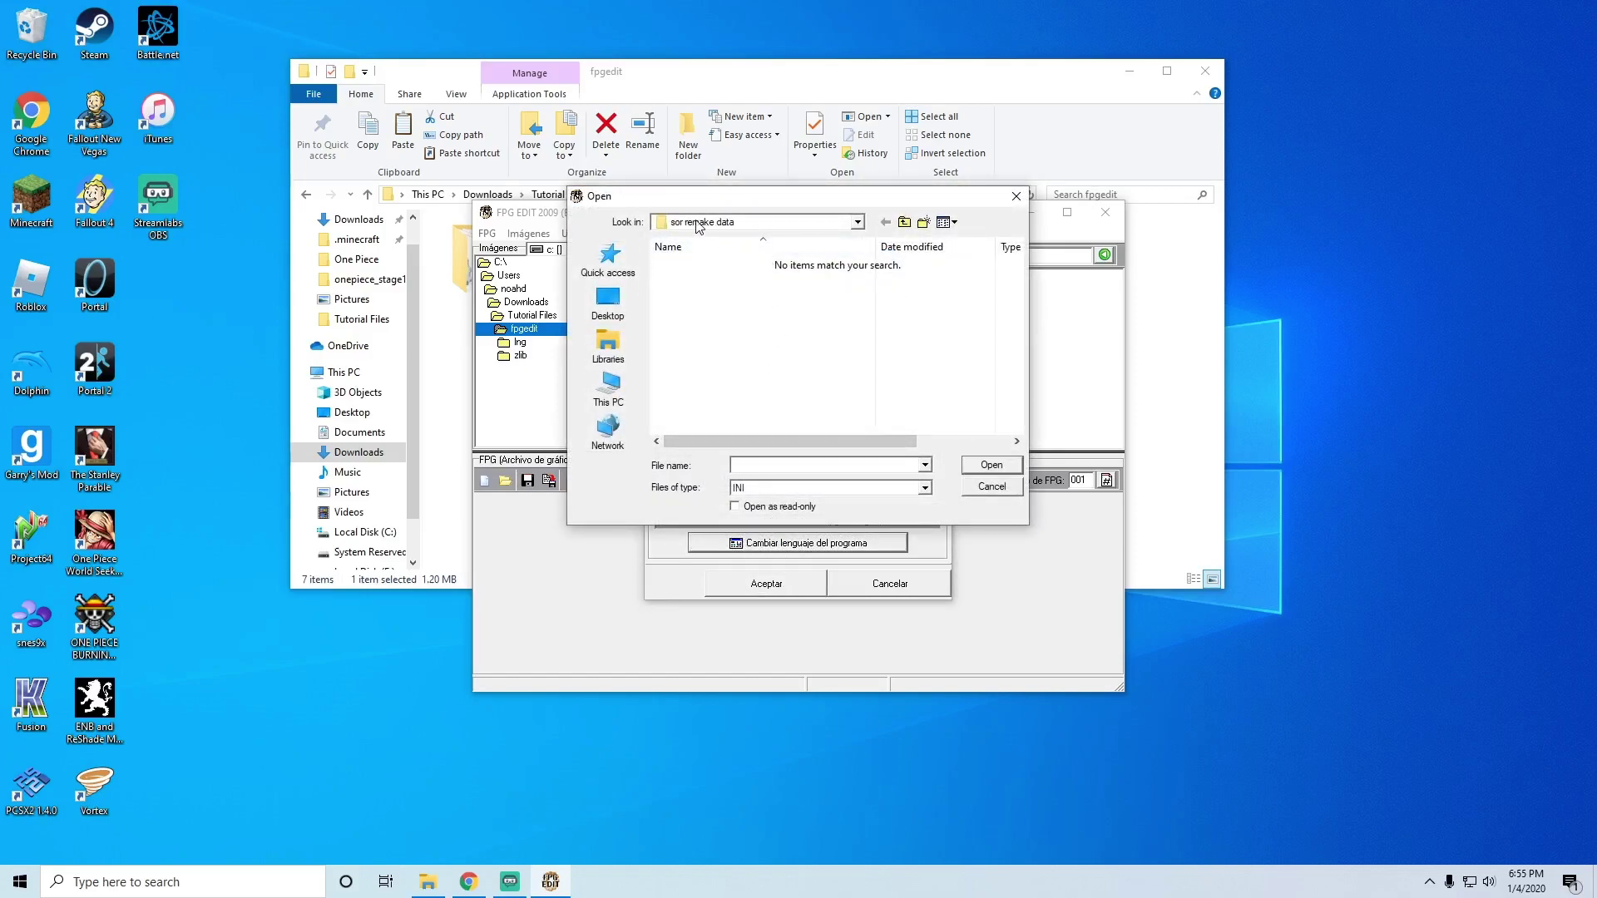
{"action": "left_click", "coordinate": [608, 307]}
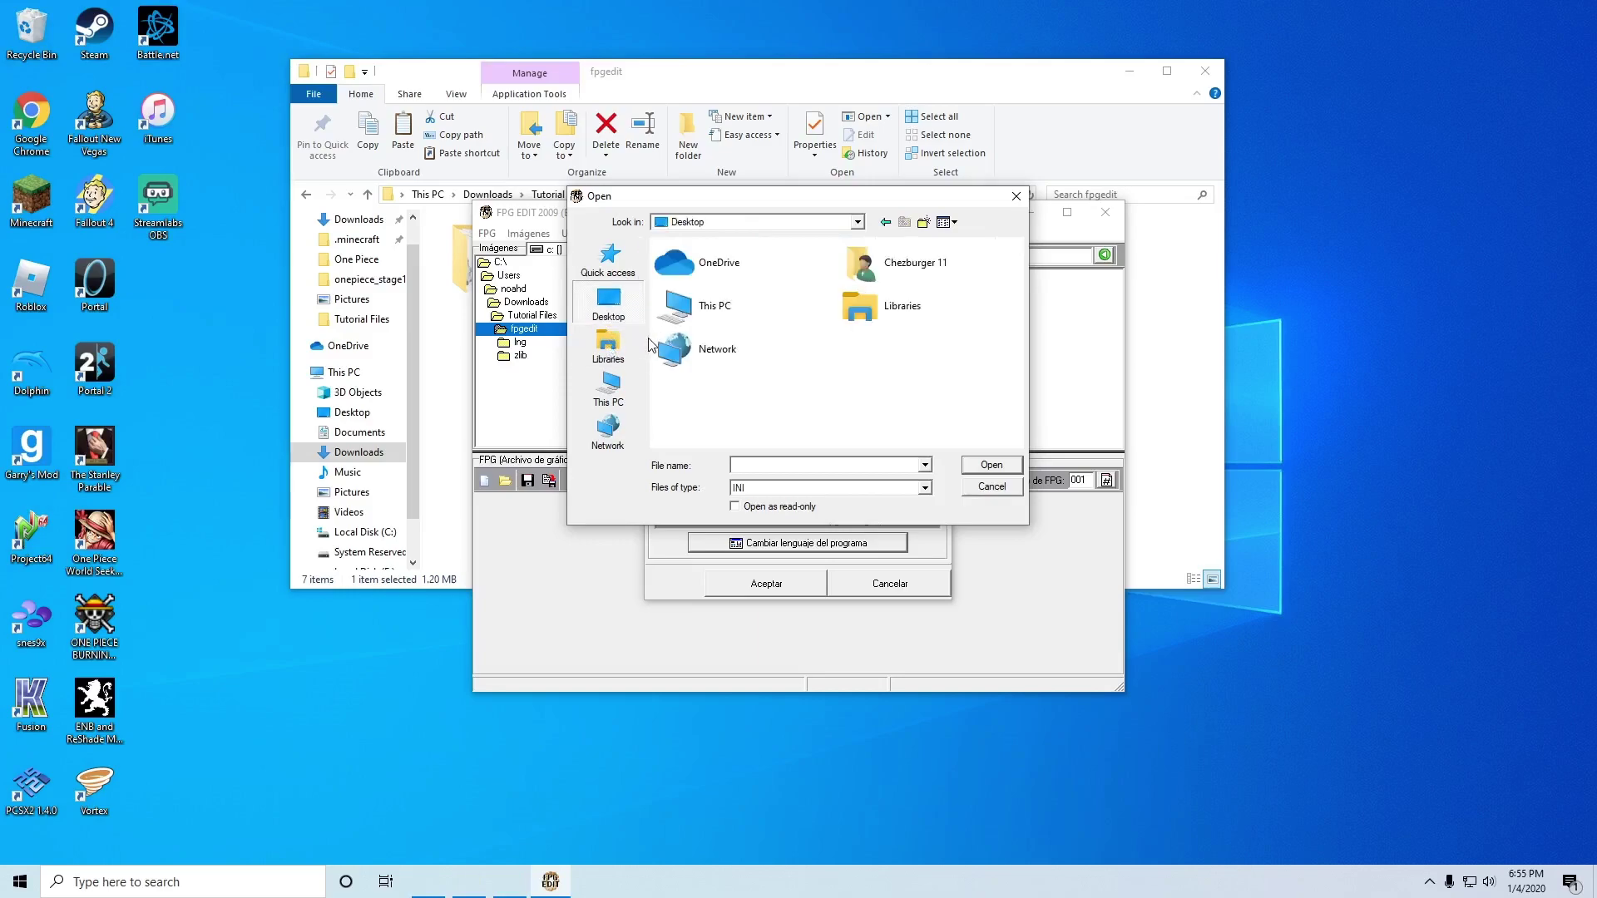
{"action": "left_click", "coordinate": [608, 384]}
{"action": "scroll", "coordinate": [736, 349], "scroll_direction": "down", "scroll_amount": 5}
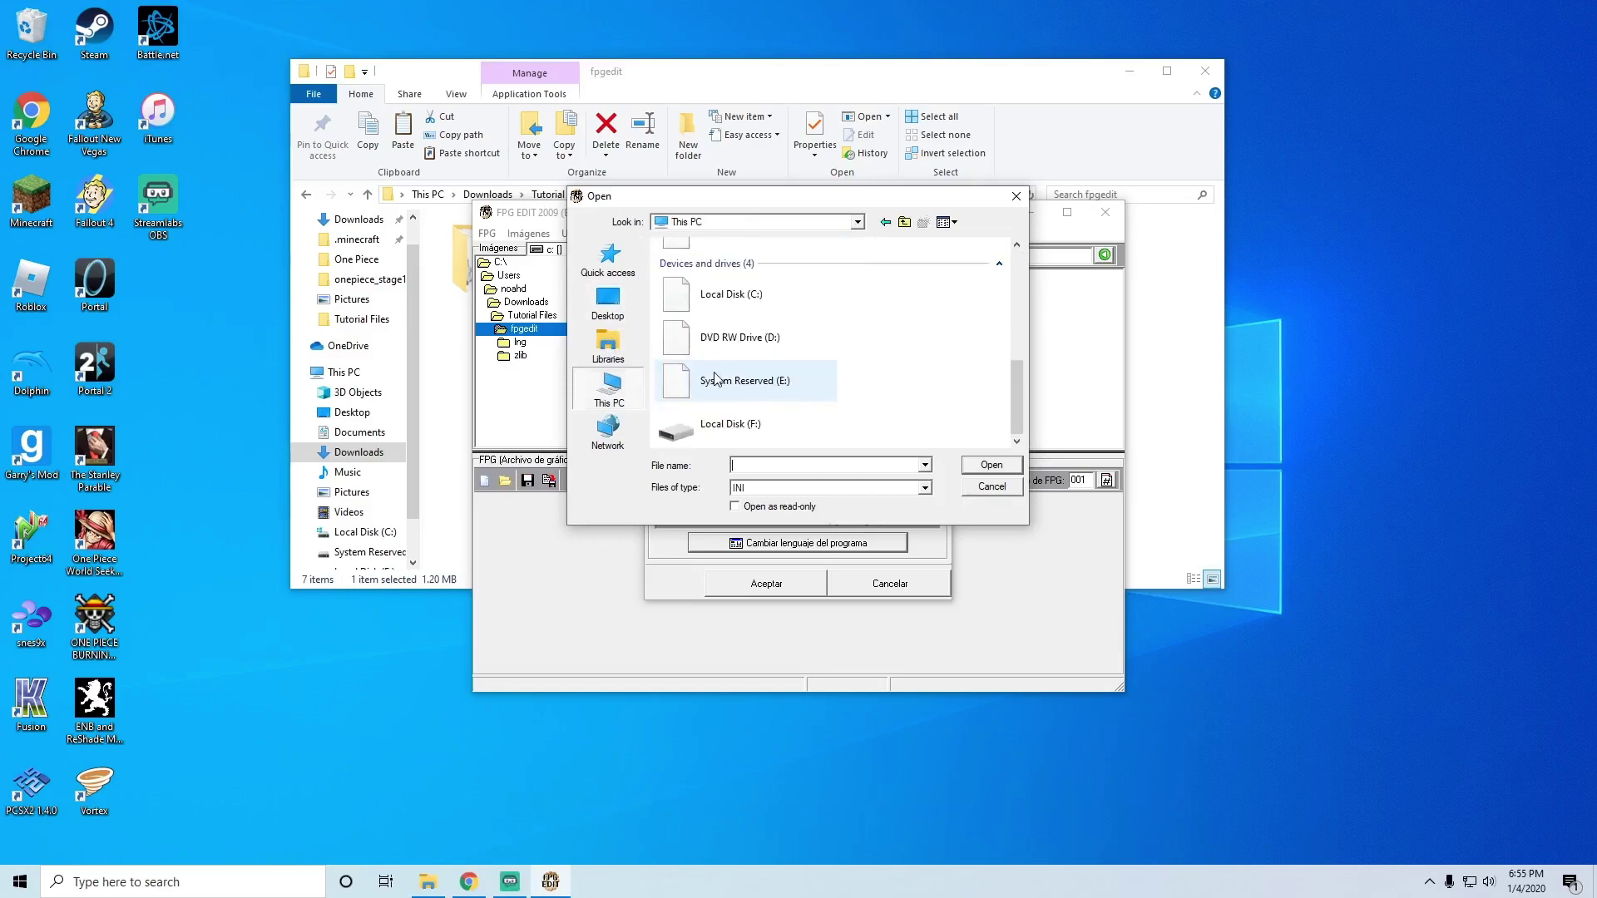
{"action": "scroll", "coordinate": [736, 276], "scroll_direction": "up", "scroll_amount": 2}
{"action": "scroll", "coordinate": [737, 275], "scroll_direction": "up", "scroll_amount": 2}
{"action": "double_click", "coordinate": [736, 322]}
{"action": "double_click", "coordinate": [733, 283]}
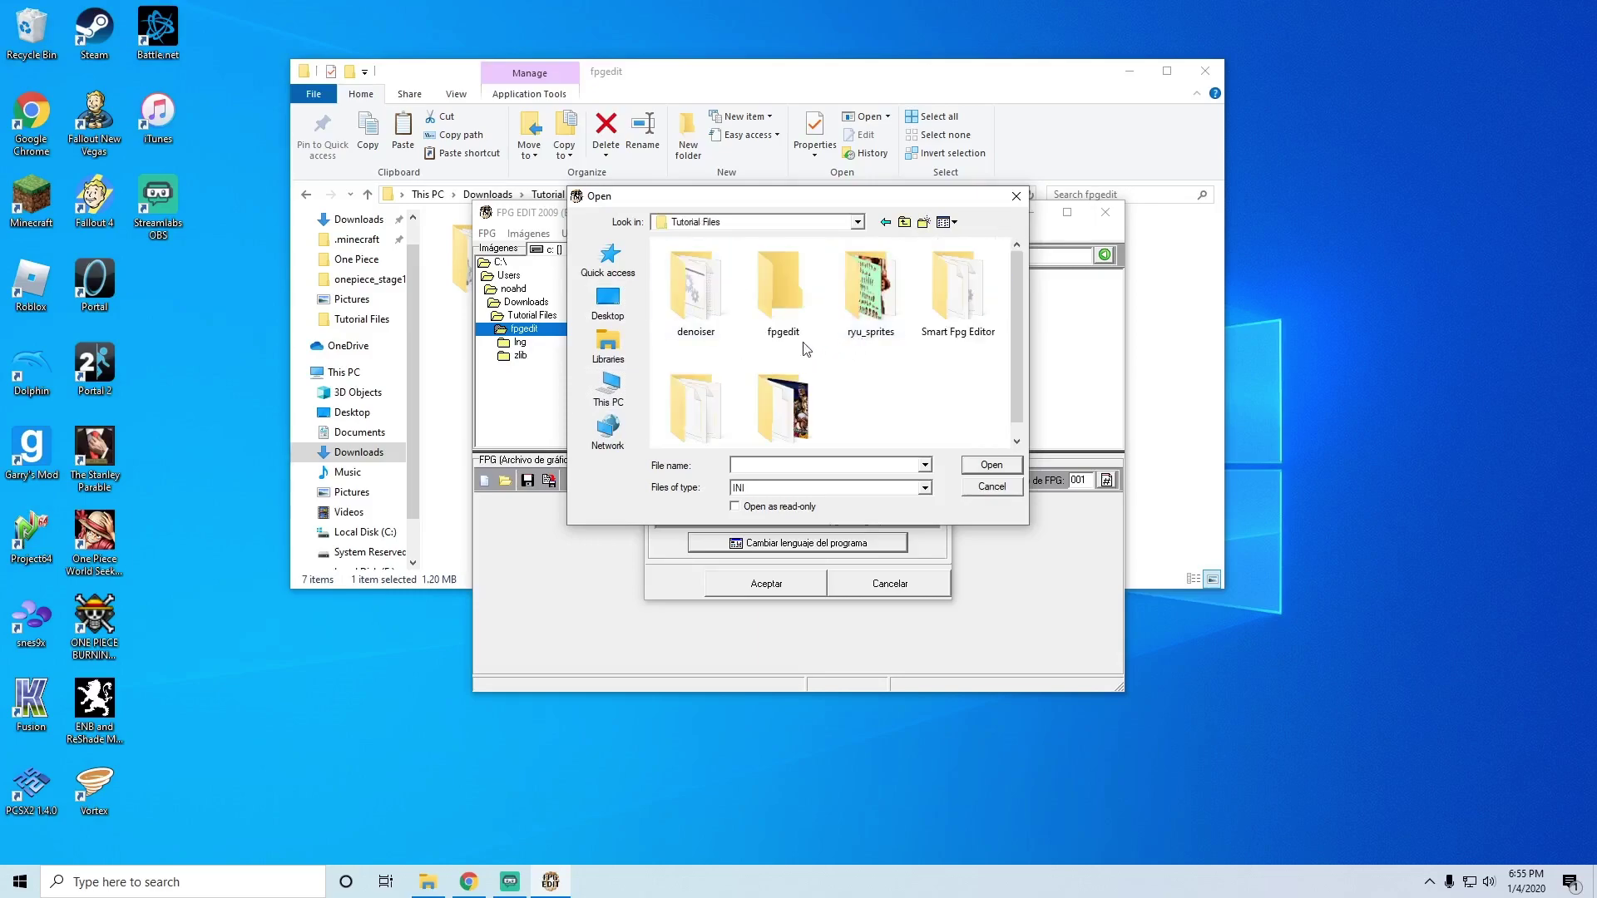
{"action": "double_click", "coordinate": [790, 315]}
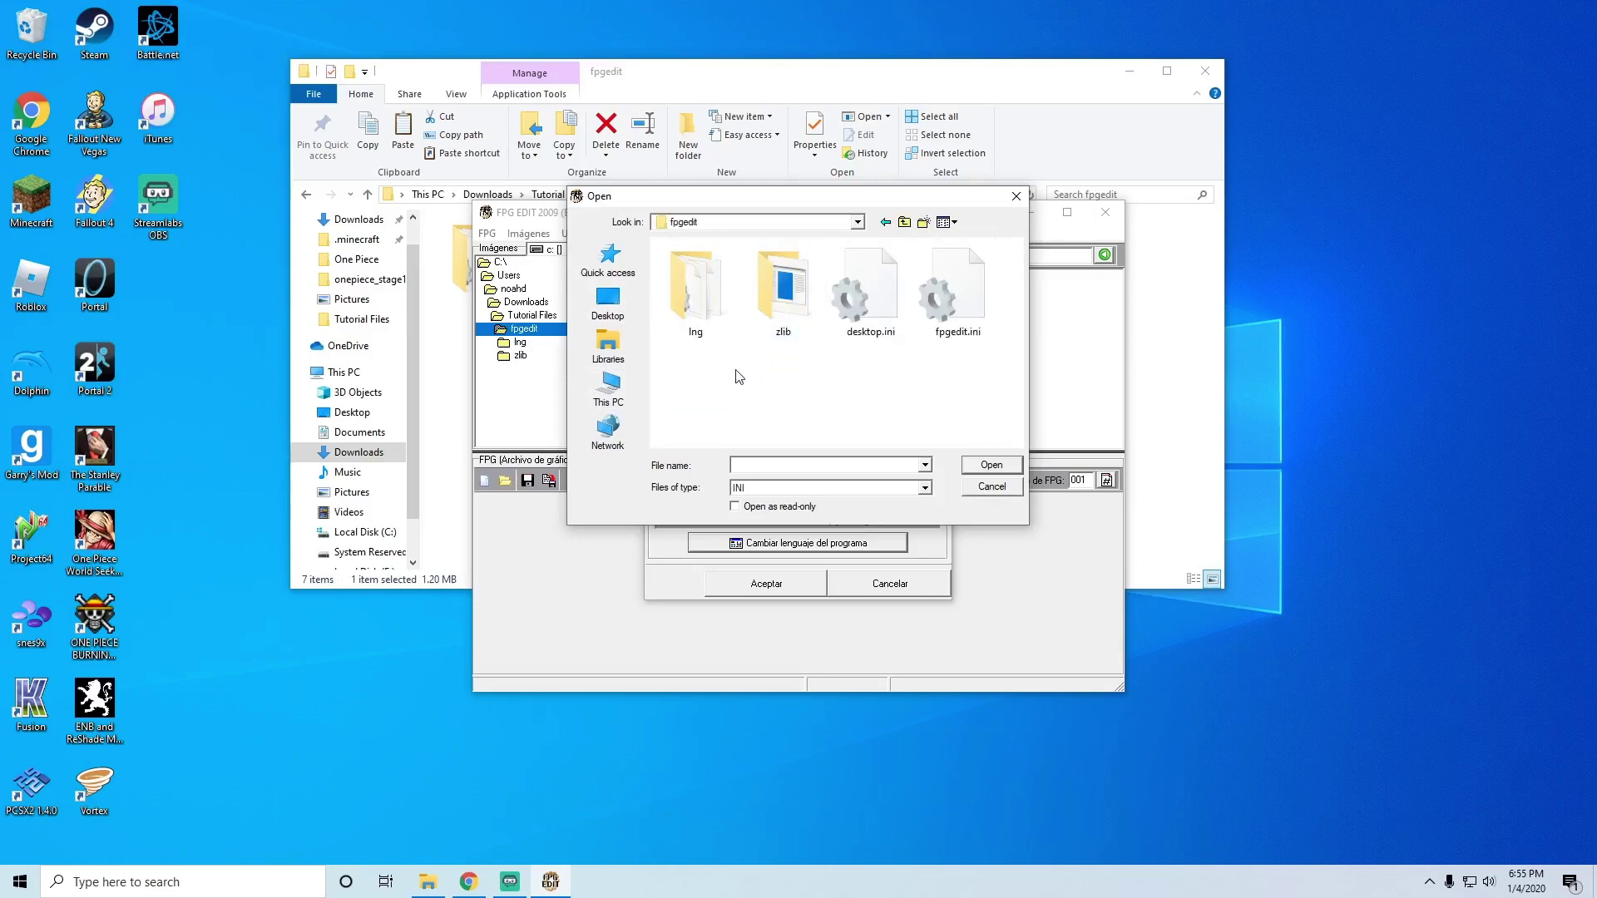
{"action": "double_click", "coordinate": [721, 333]}
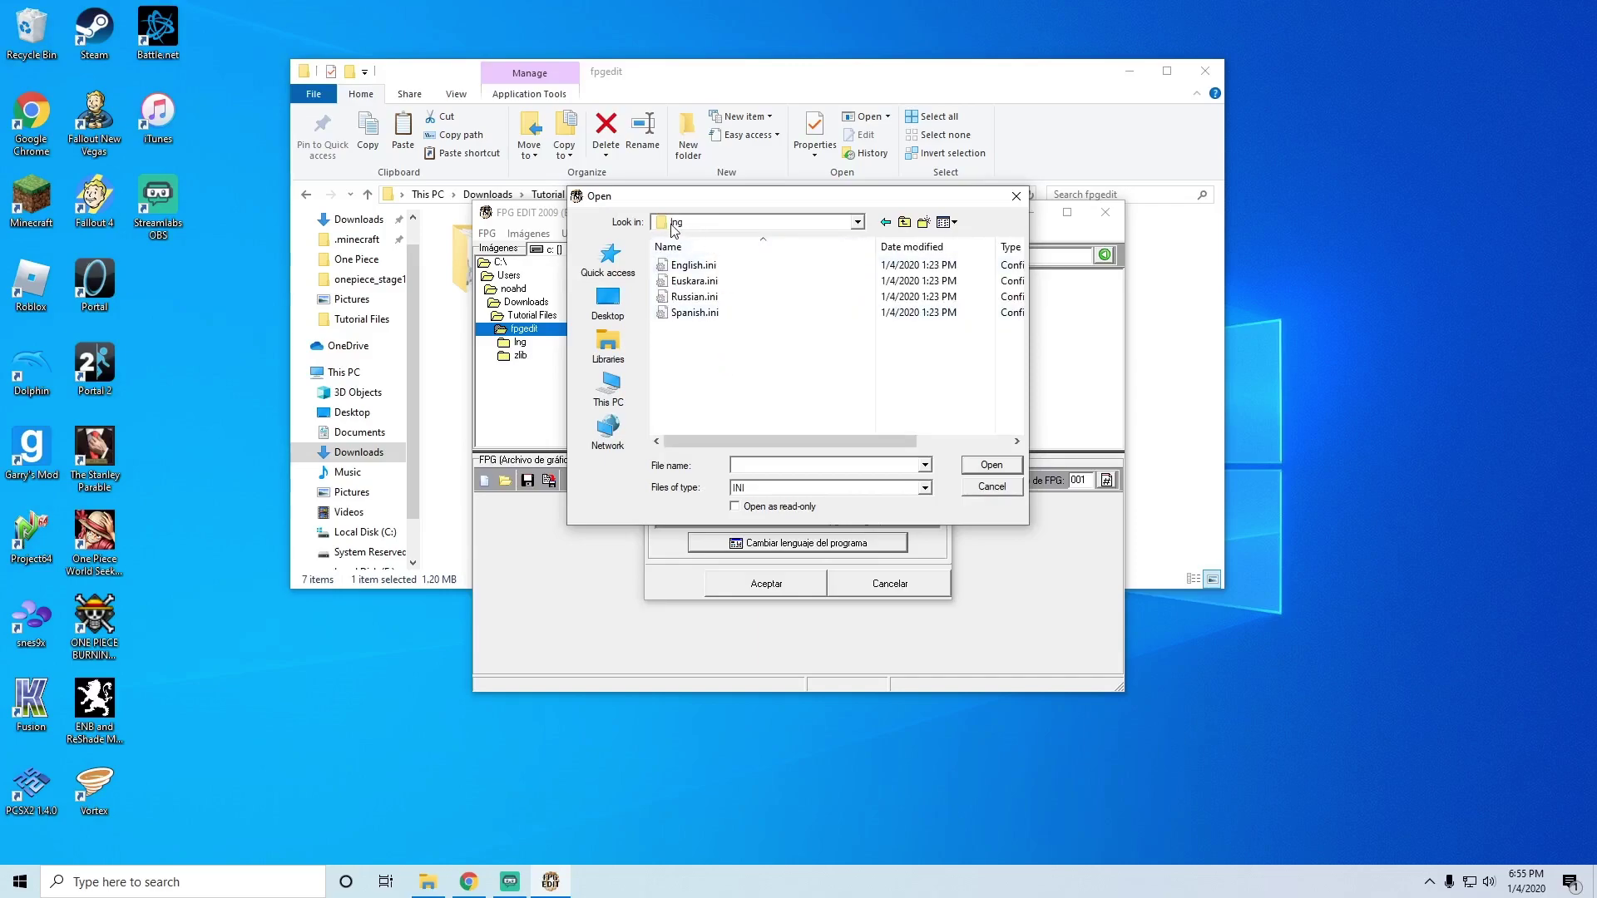
Step: Load English.ini as the program language and accept the configuration
{"action": "left_click", "coordinate": [693, 266]}
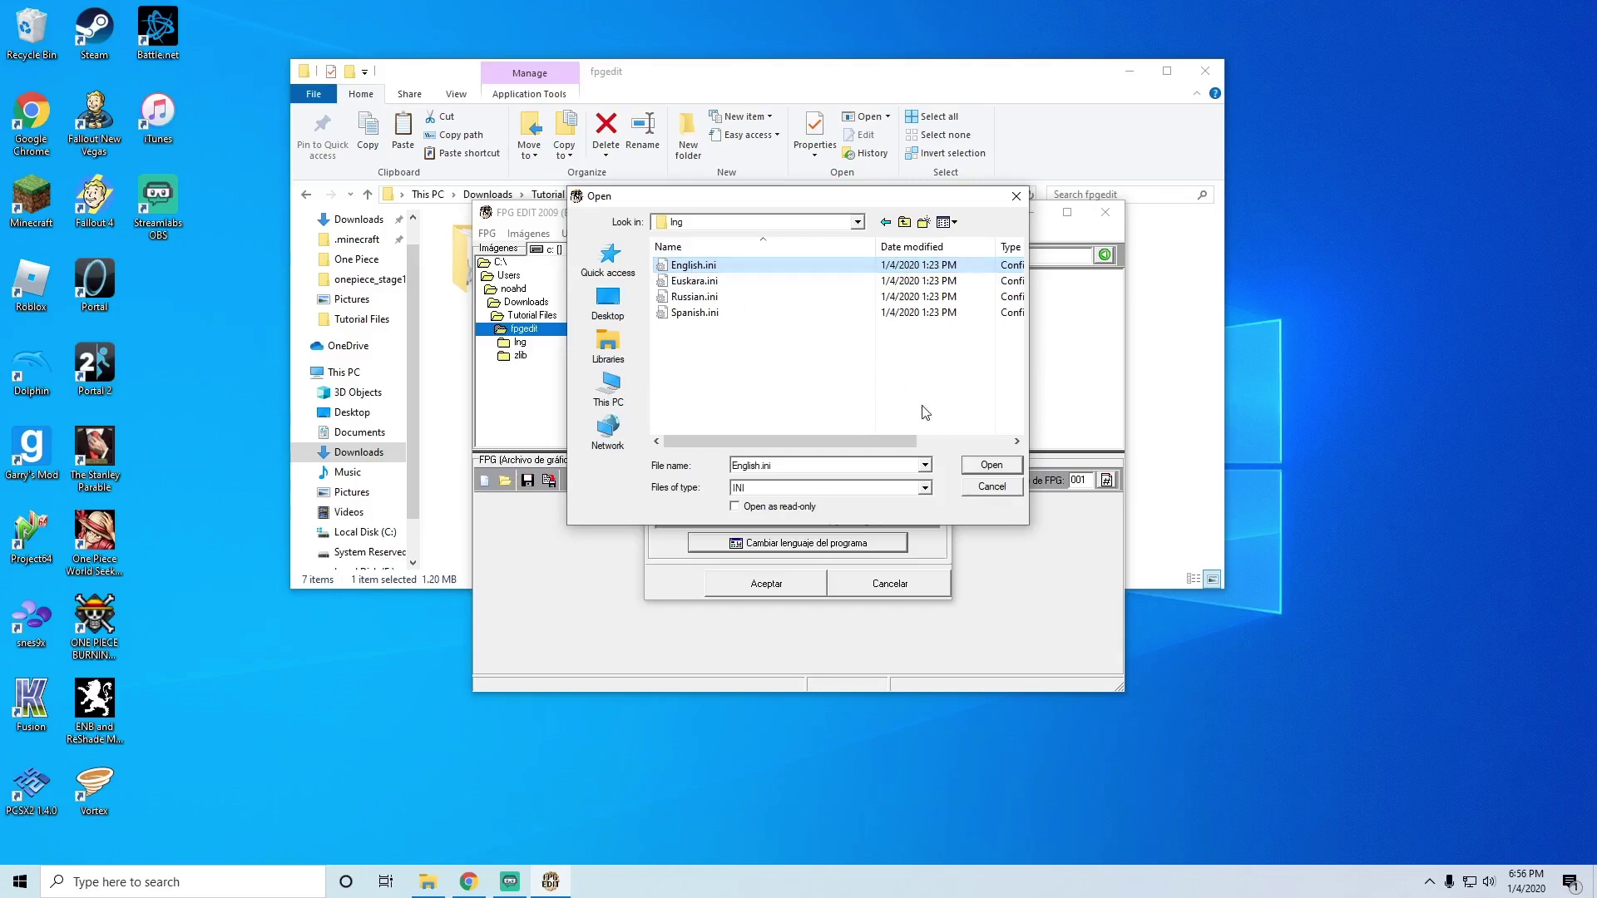
{"action": "left_click", "coordinate": [988, 463]}
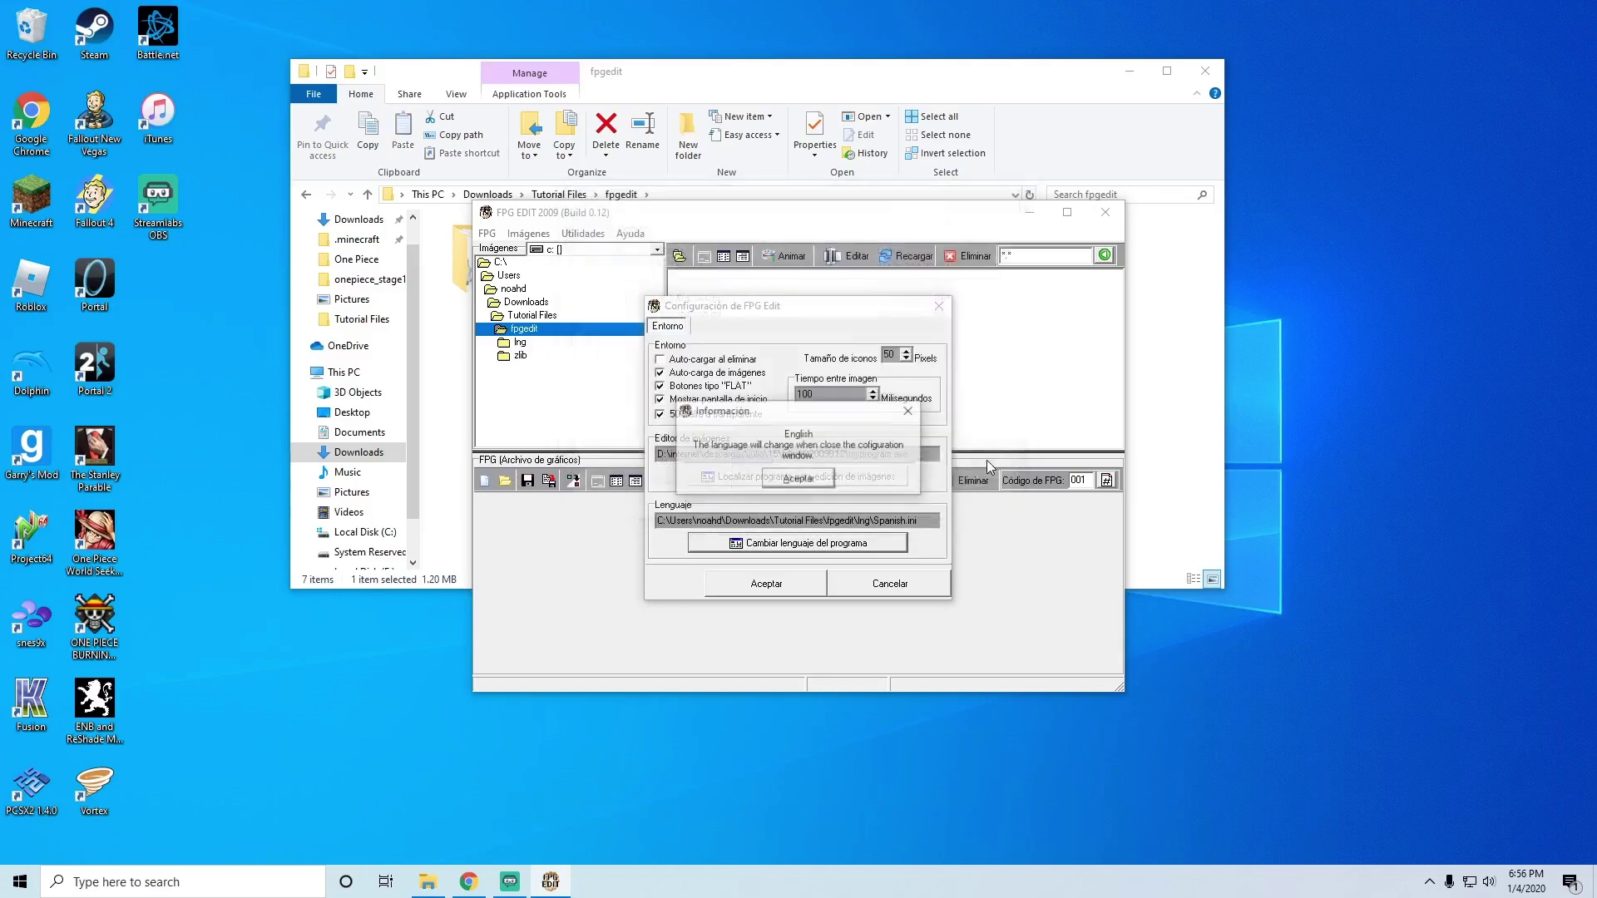
{"action": "left_click", "coordinate": [790, 483]}
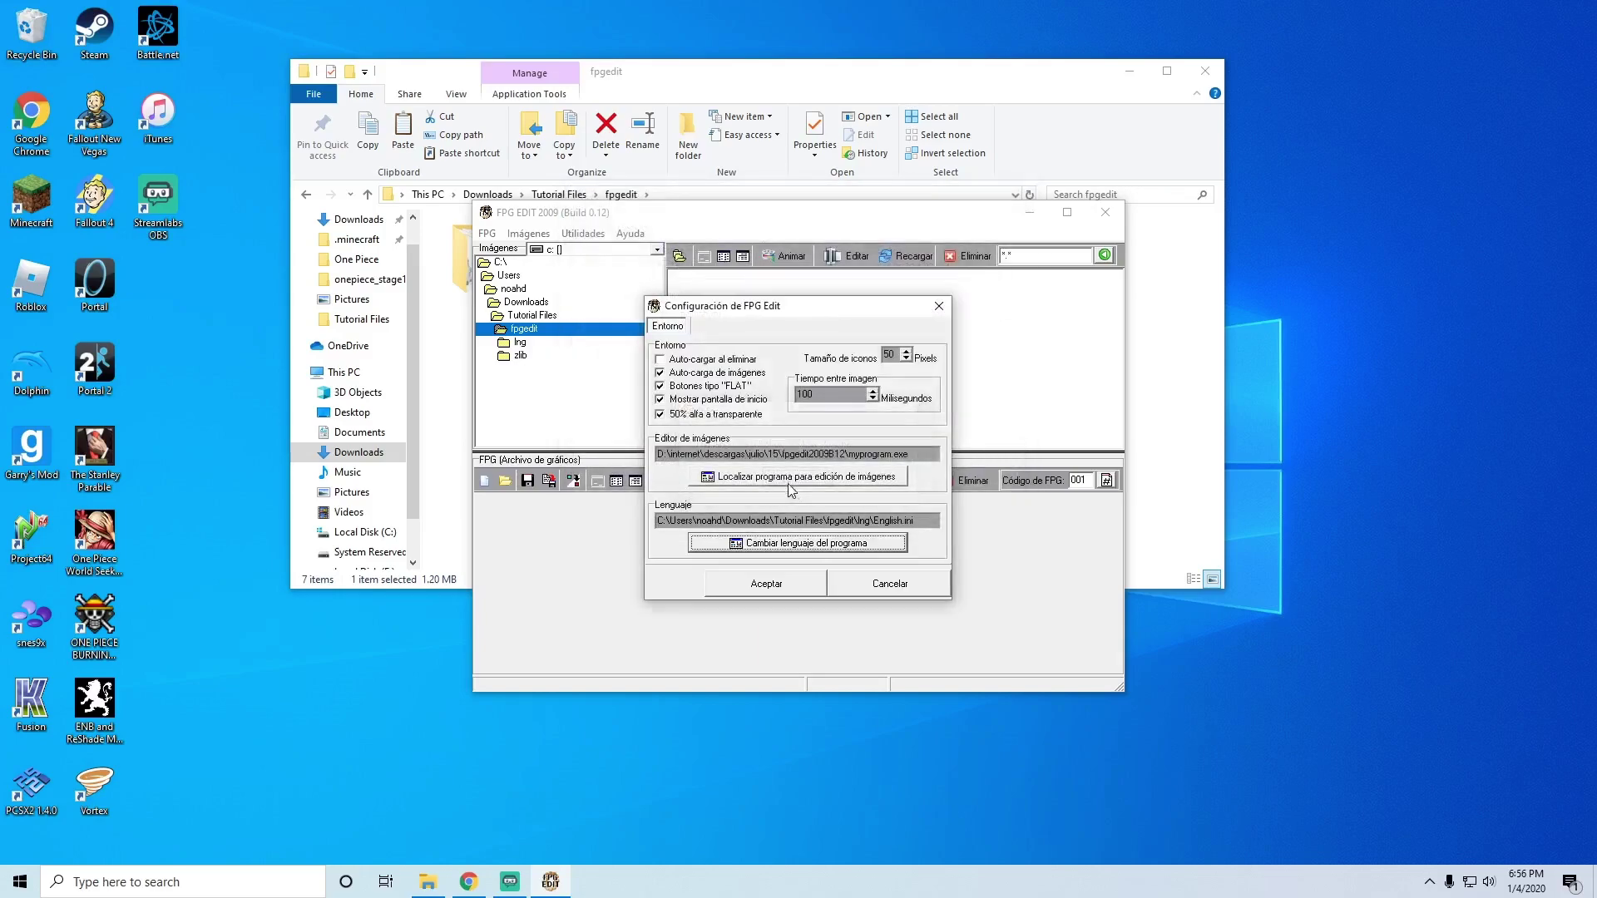
{"action": "left_click", "coordinate": [764, 584]}
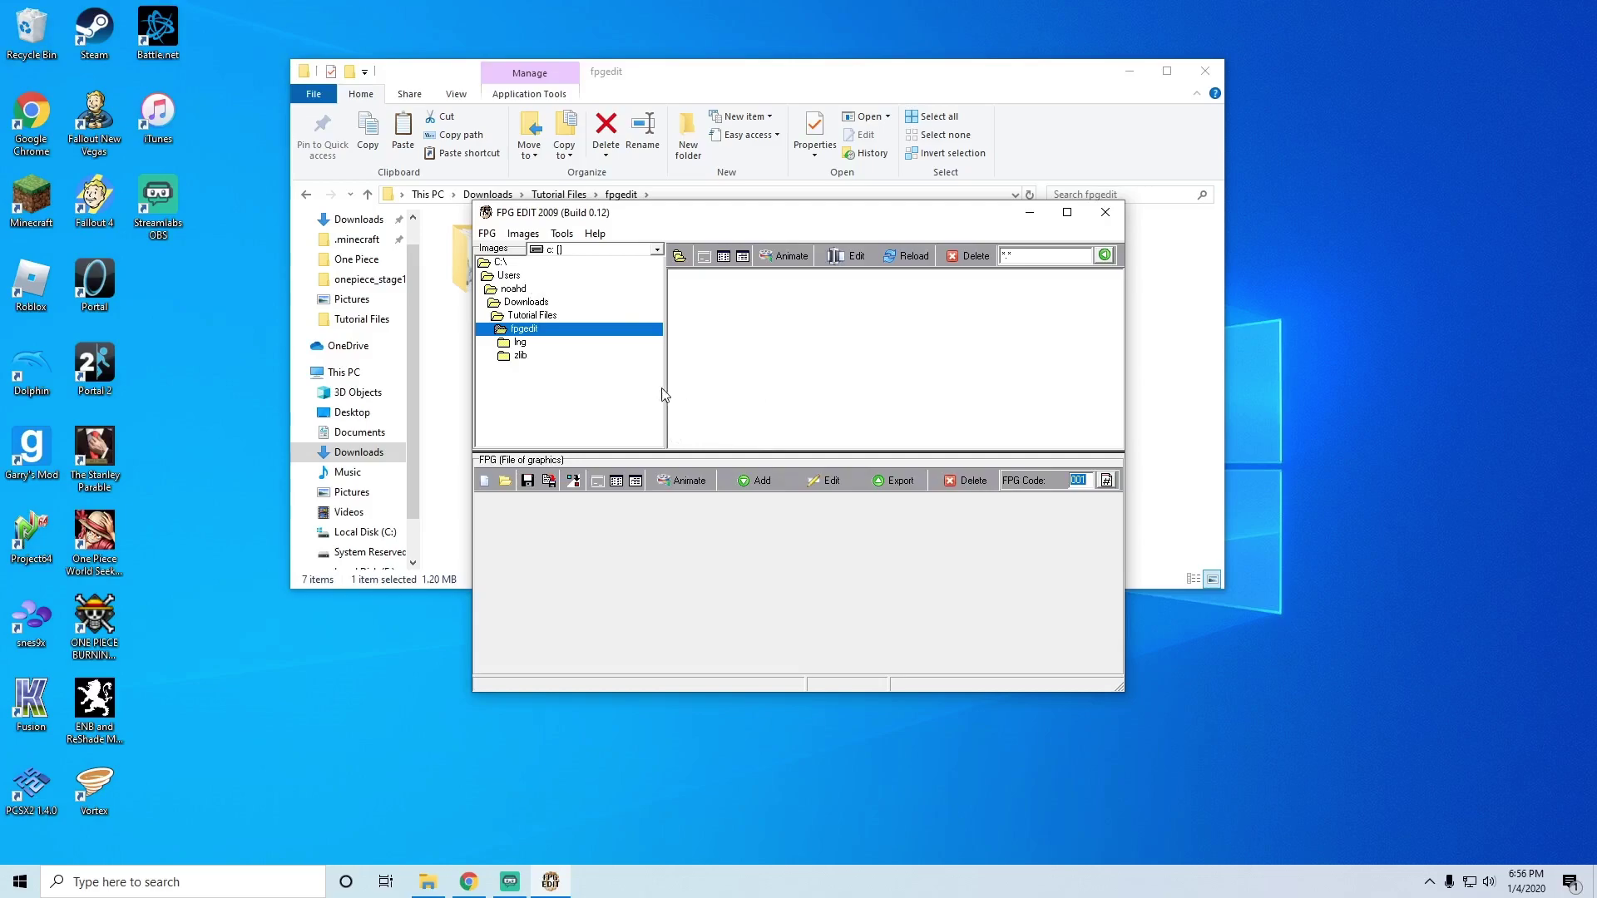
Step: Open axel.fpg from the sor remake data folder under Downloads, Tutorial Files
{"action": "left_click", "coordinate": [489, 235]}
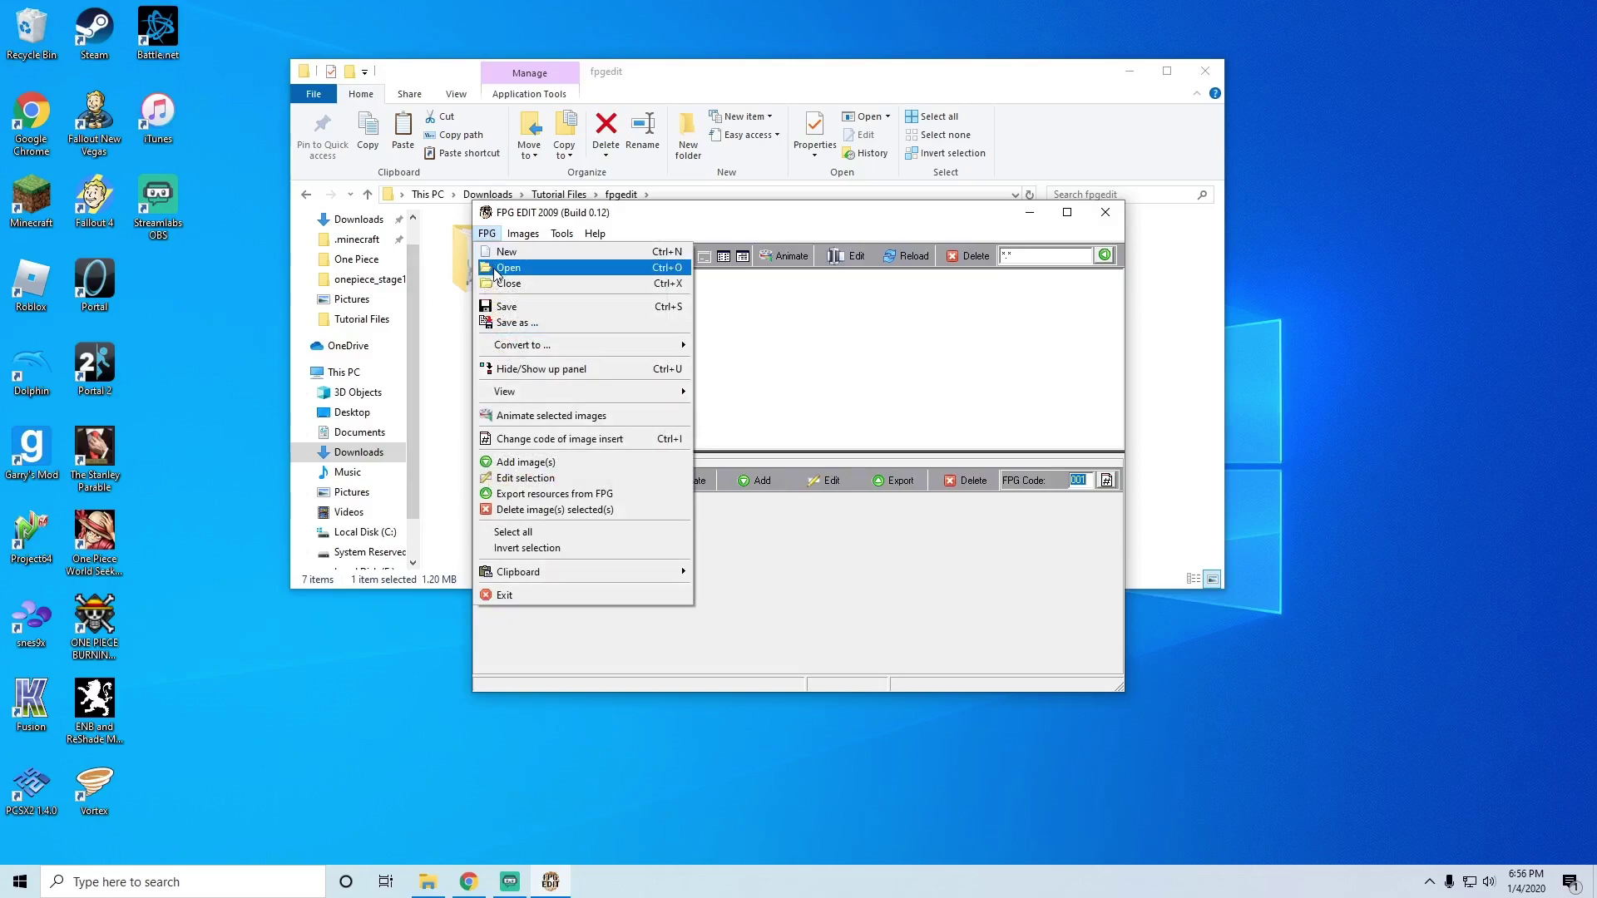
{"action": "left_click", "coordinate": [499, 269]}
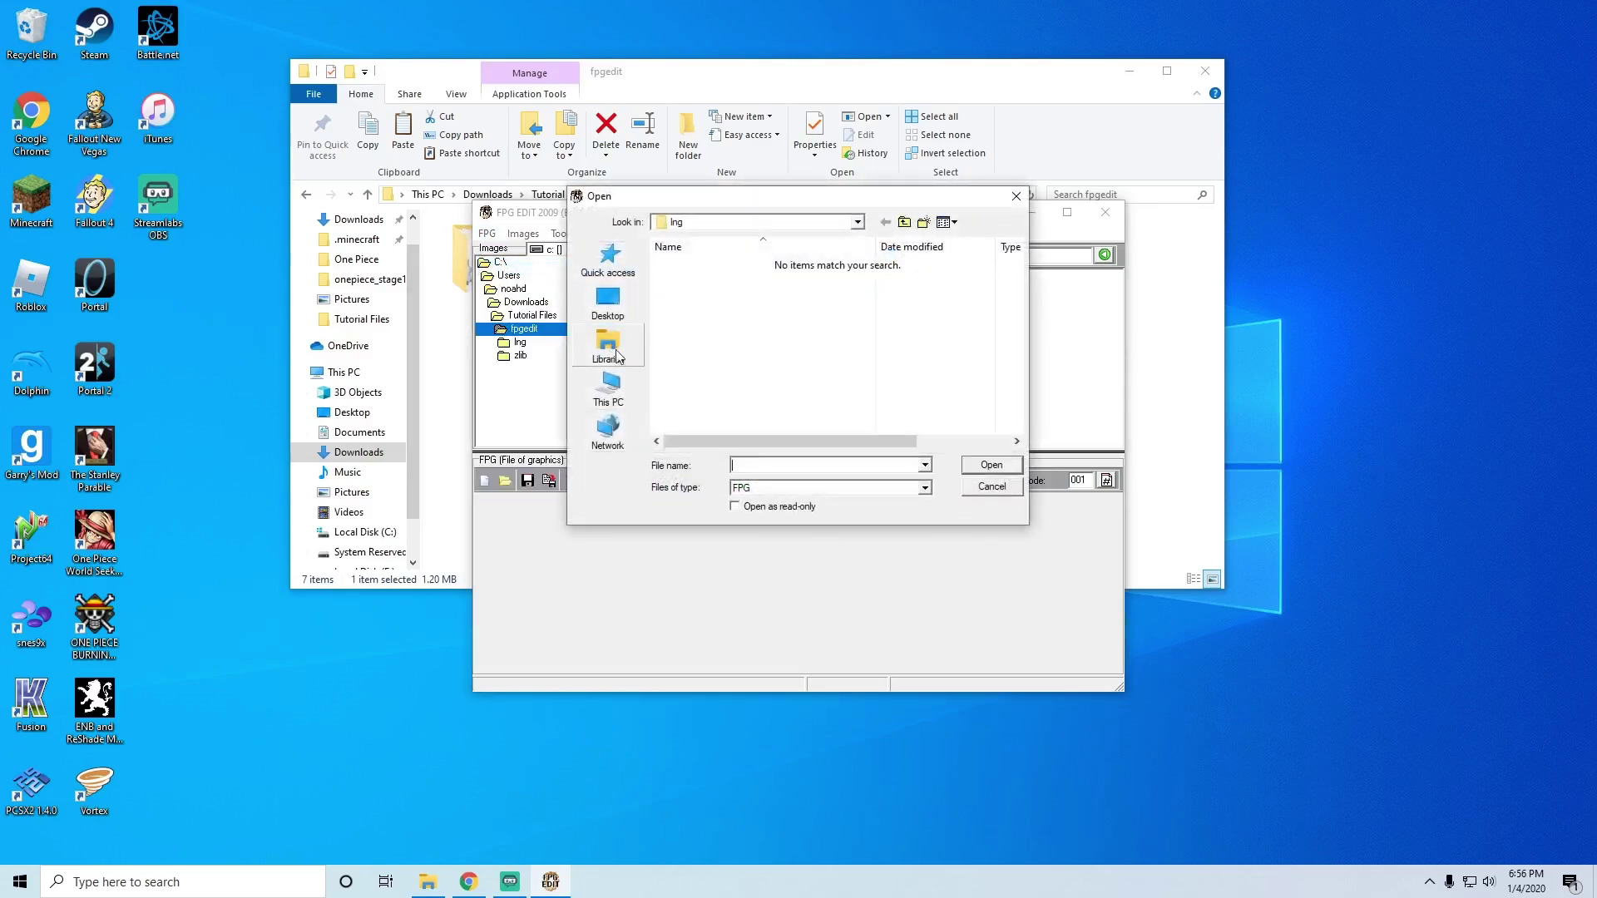
{"action": "left_click", "coordinate": [619, 357]}
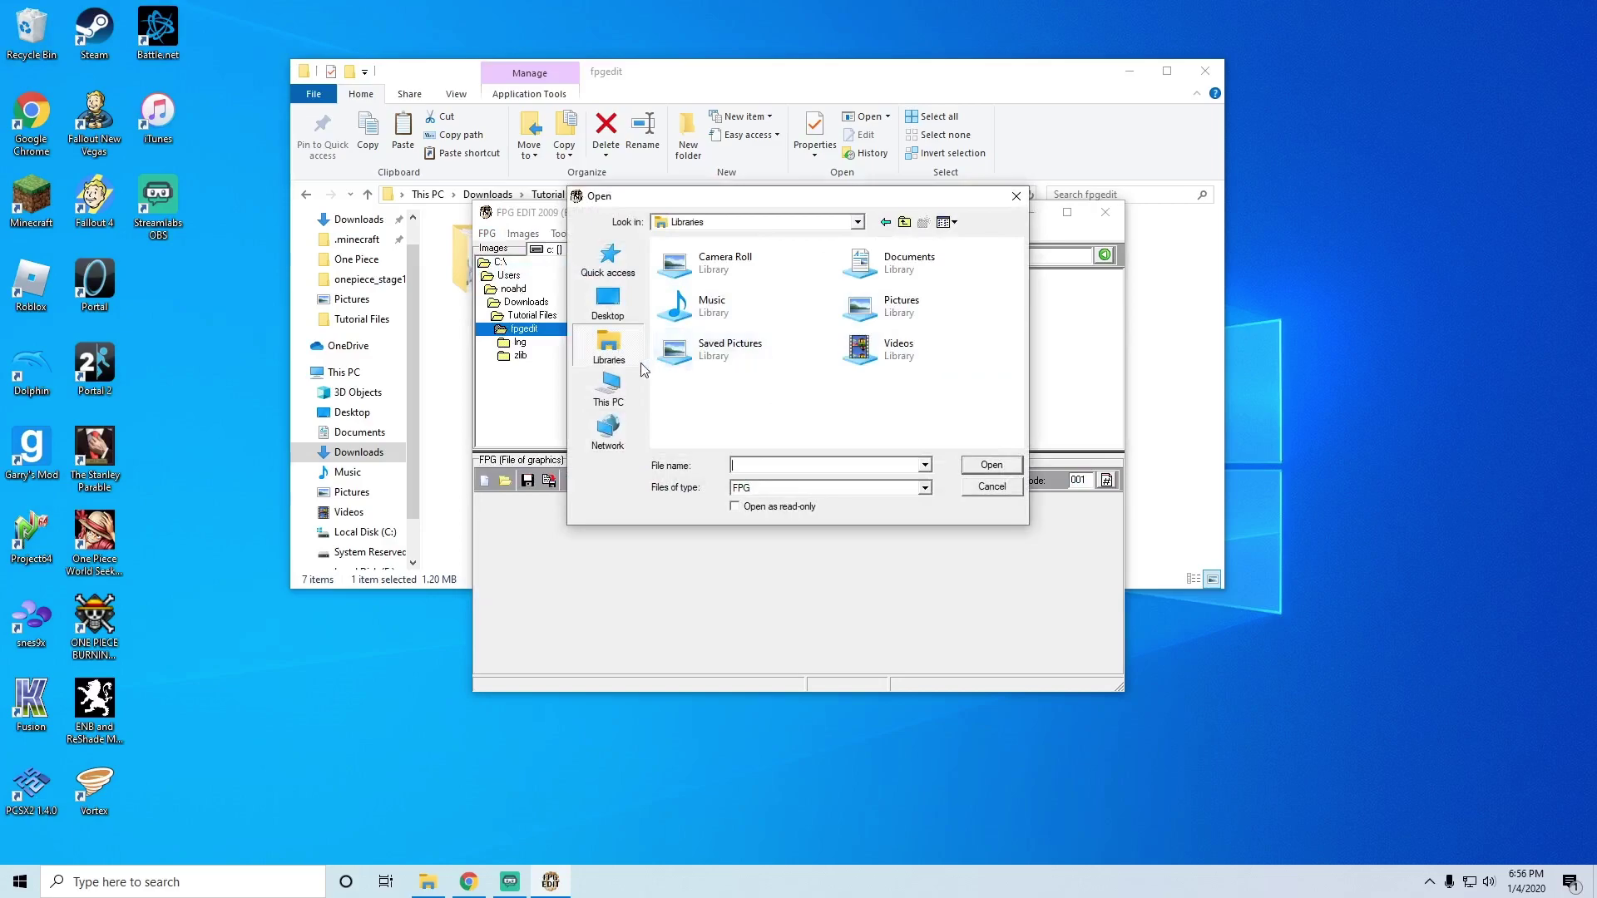
{"action": "left_click", "coordinate": [609, 387]}
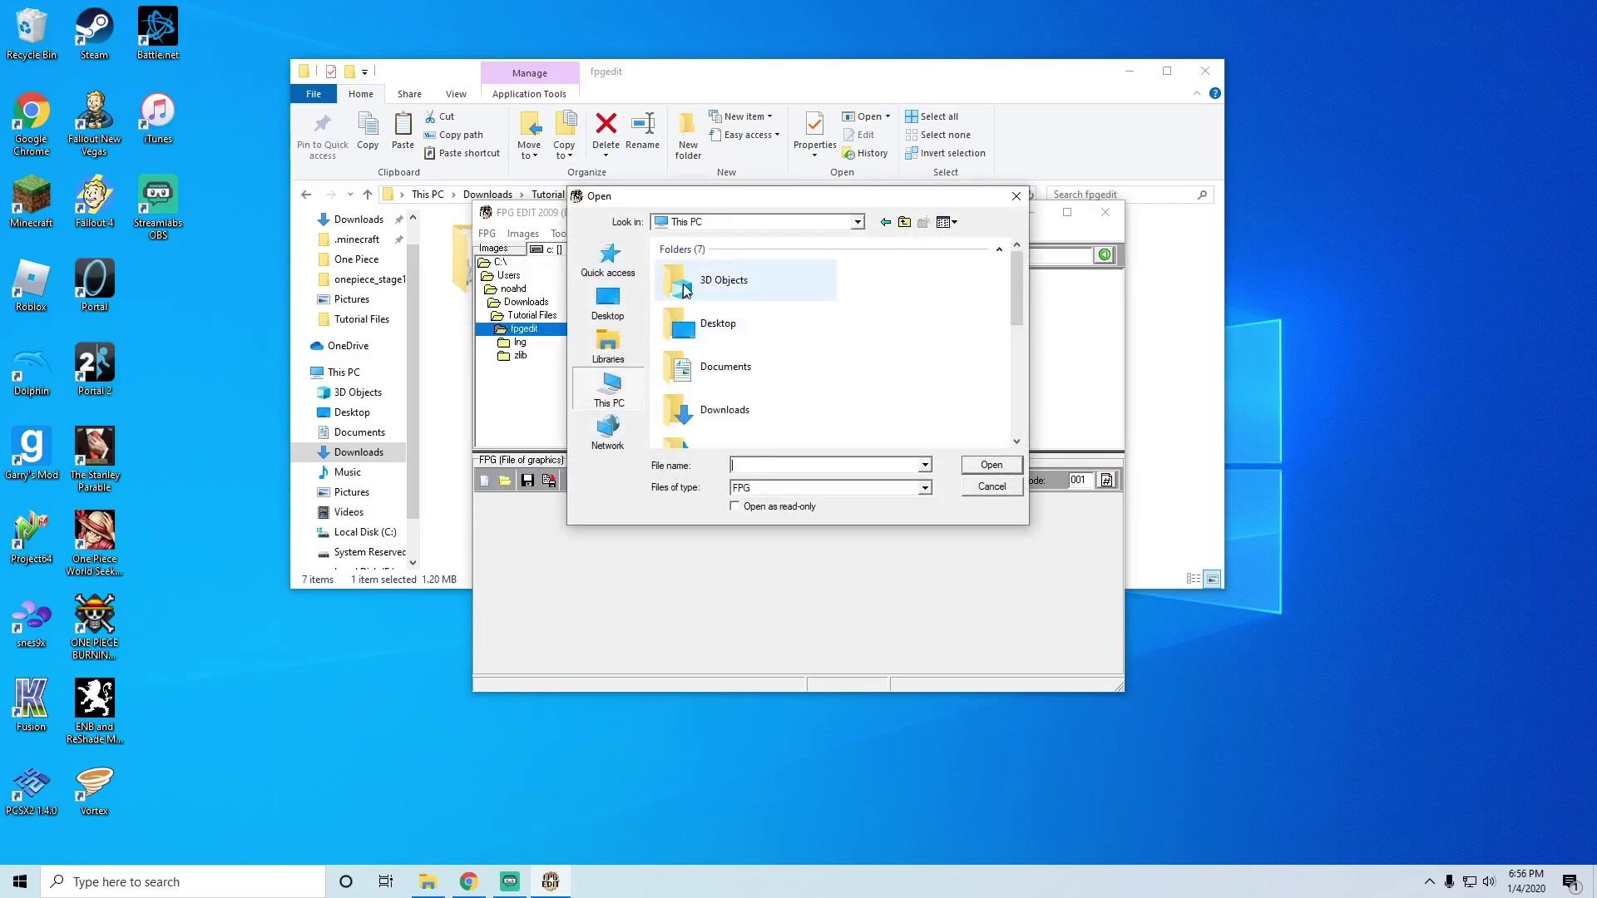
{"action": "double_click", "coordinate": [743, 407]}
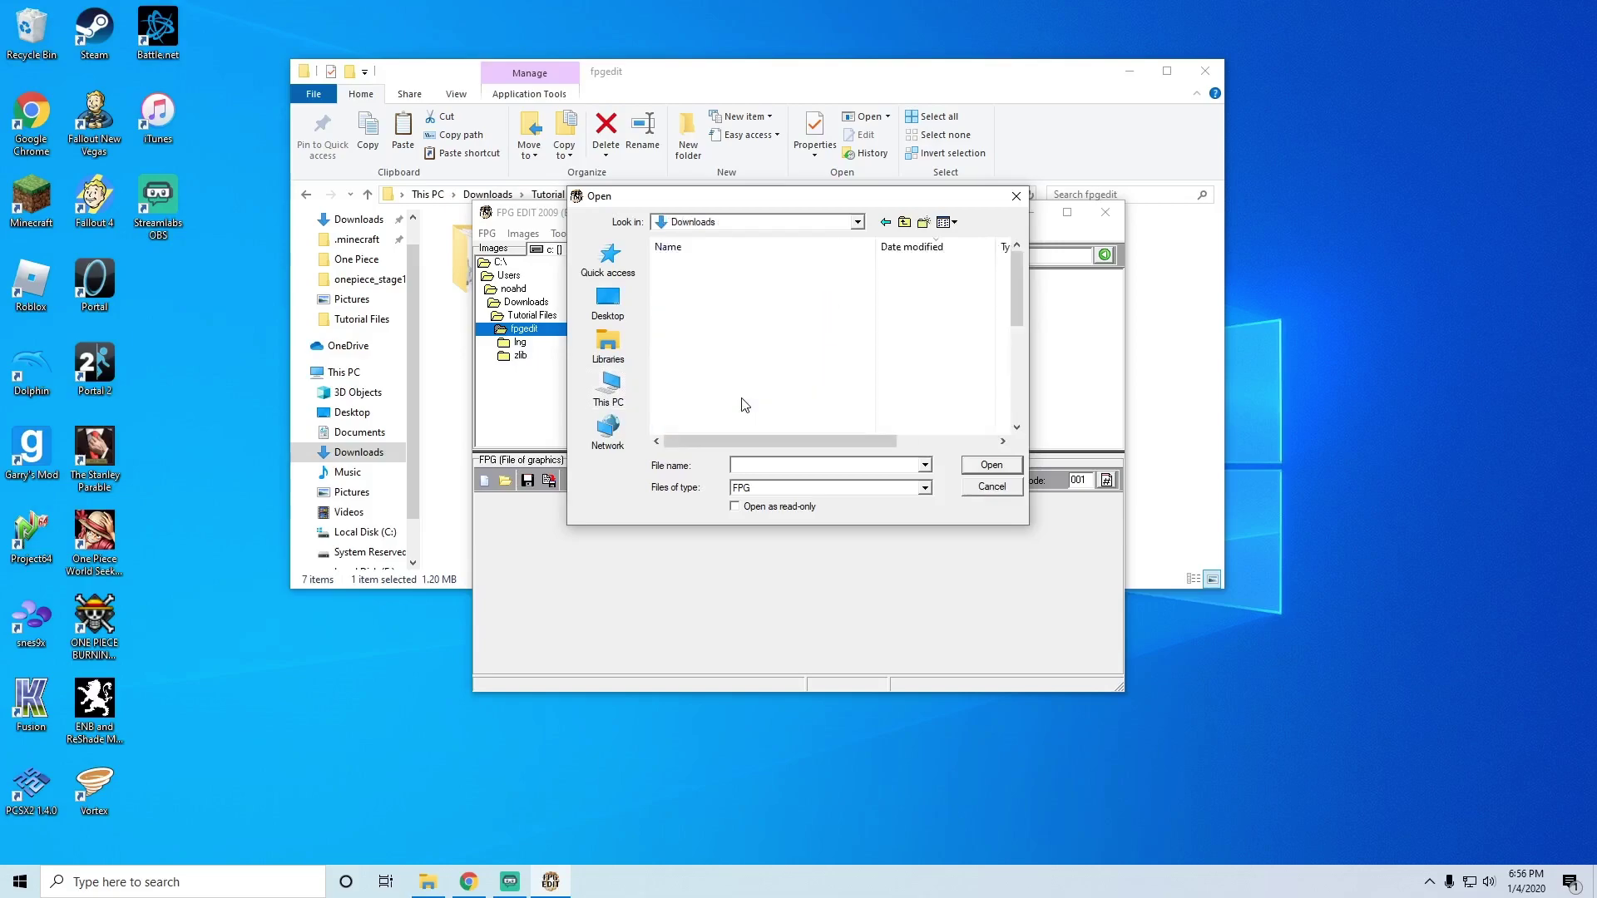
{"action": "double_click", "coordinate": [743, 286]}
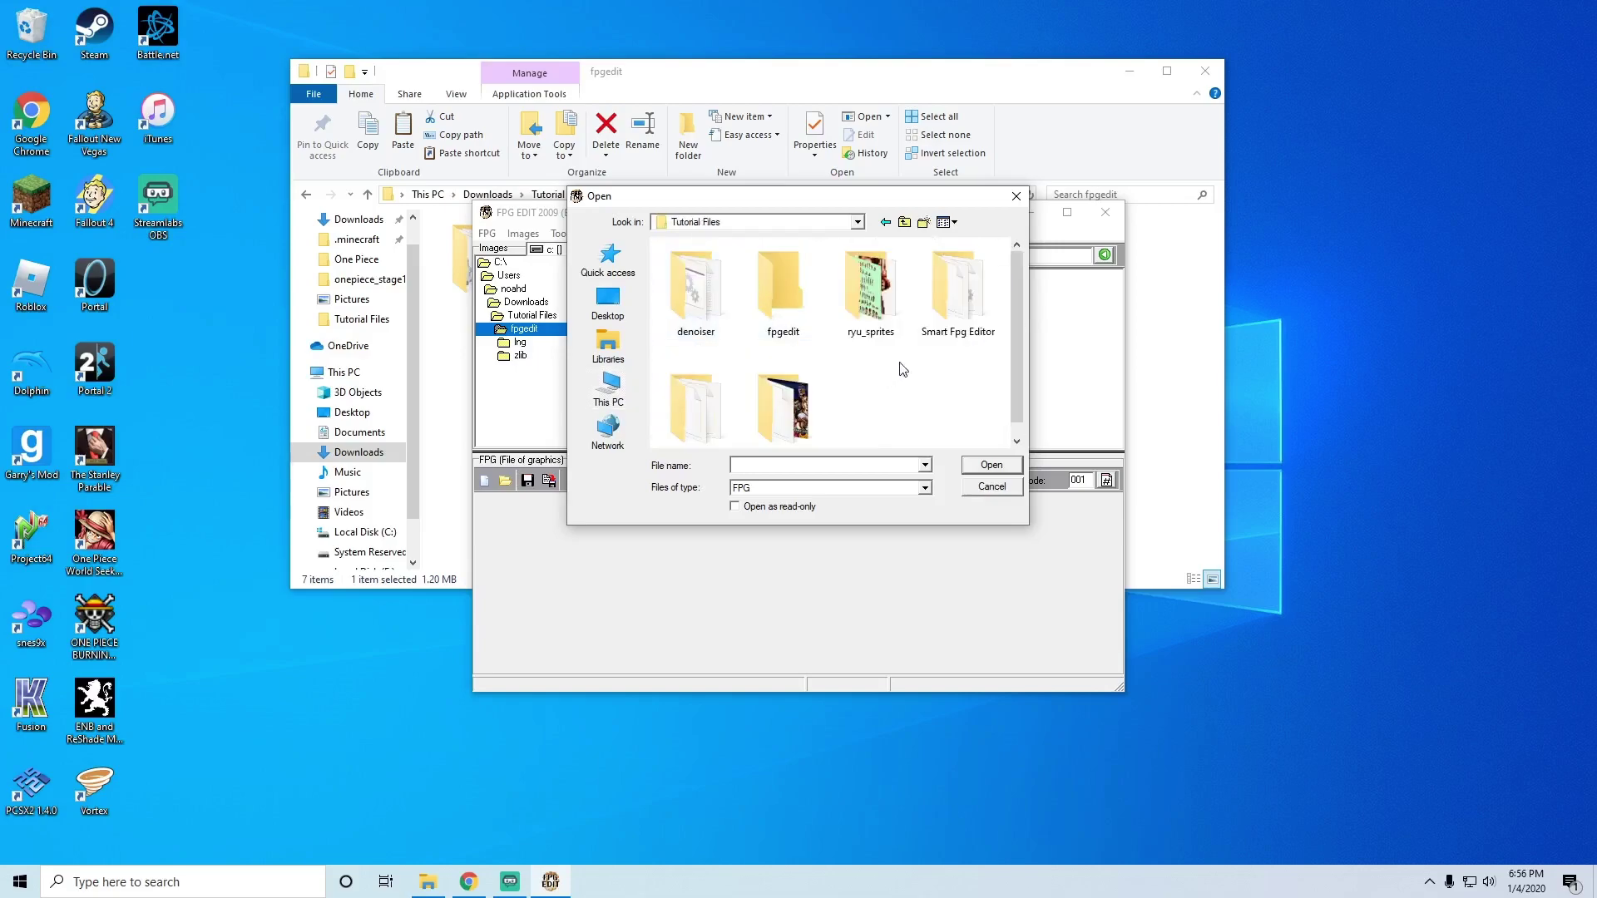
{"action": "scroll", "coordinate": [770, 366], "scroll_direction": "down", "scroll_amount": 1}
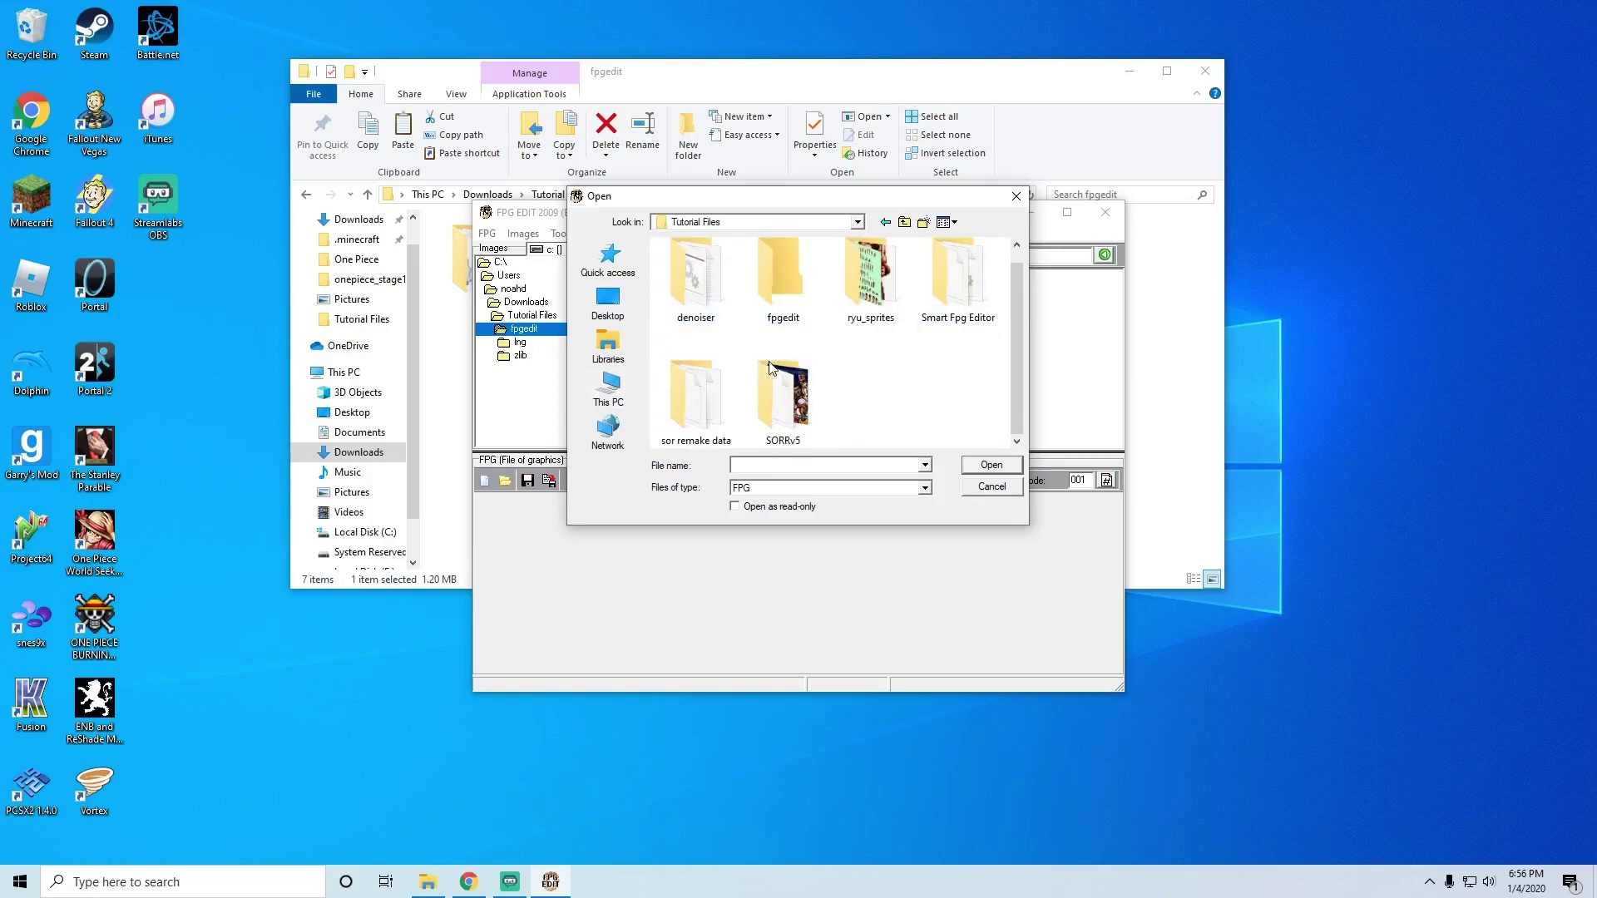
{"action": "double_click", "coordinate": [687, 426]}
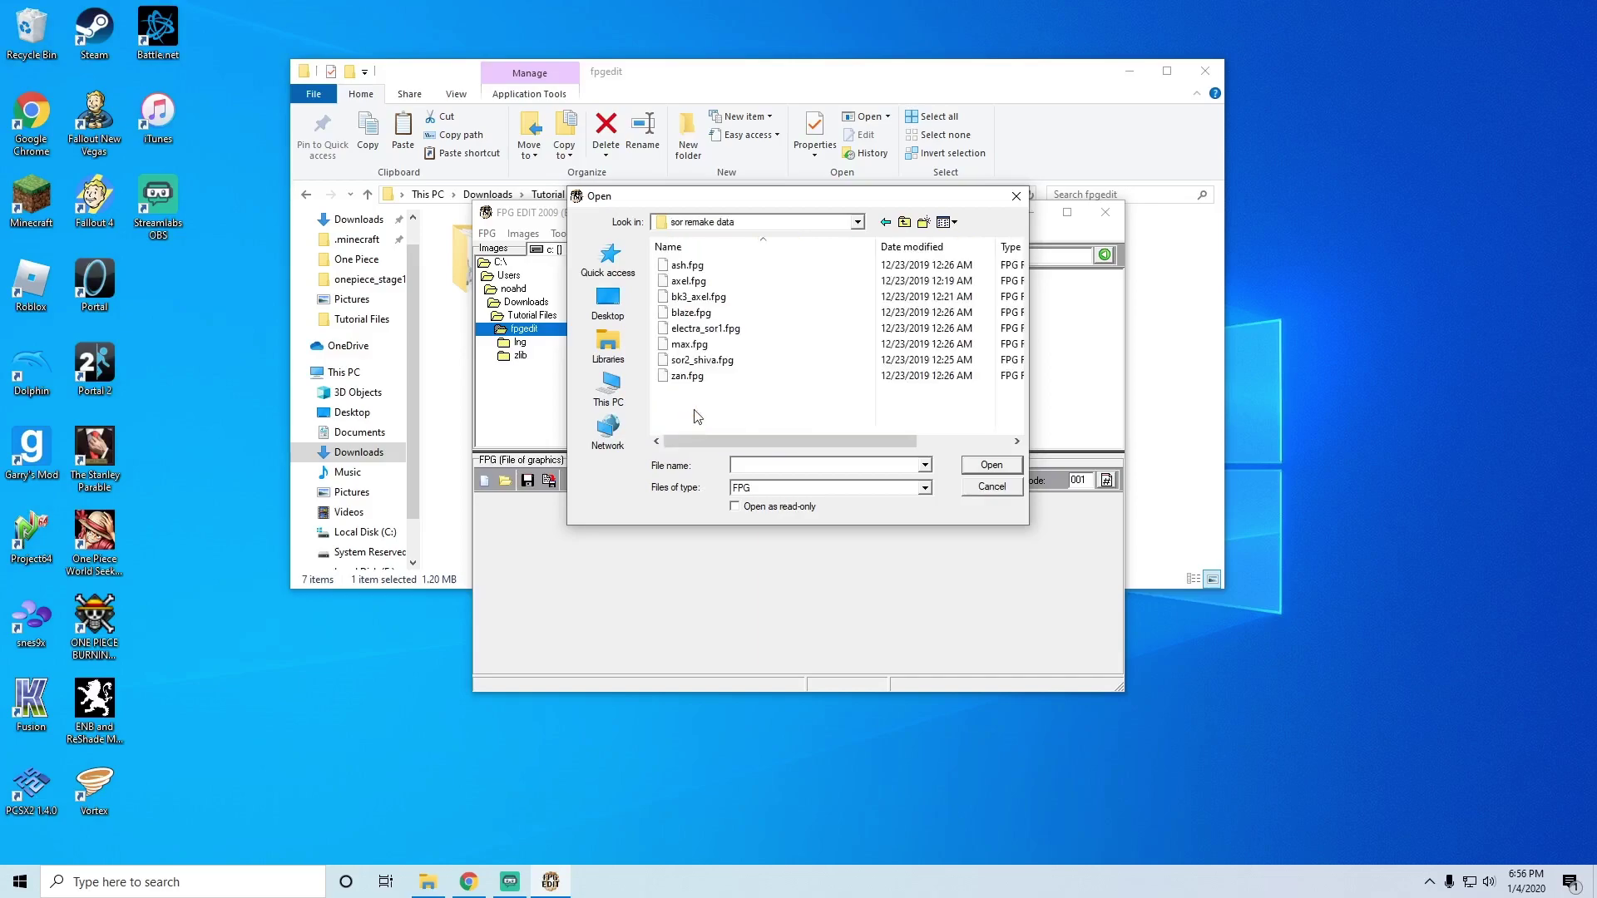
{"action": "double_click", "coordinate": [712, 282]}
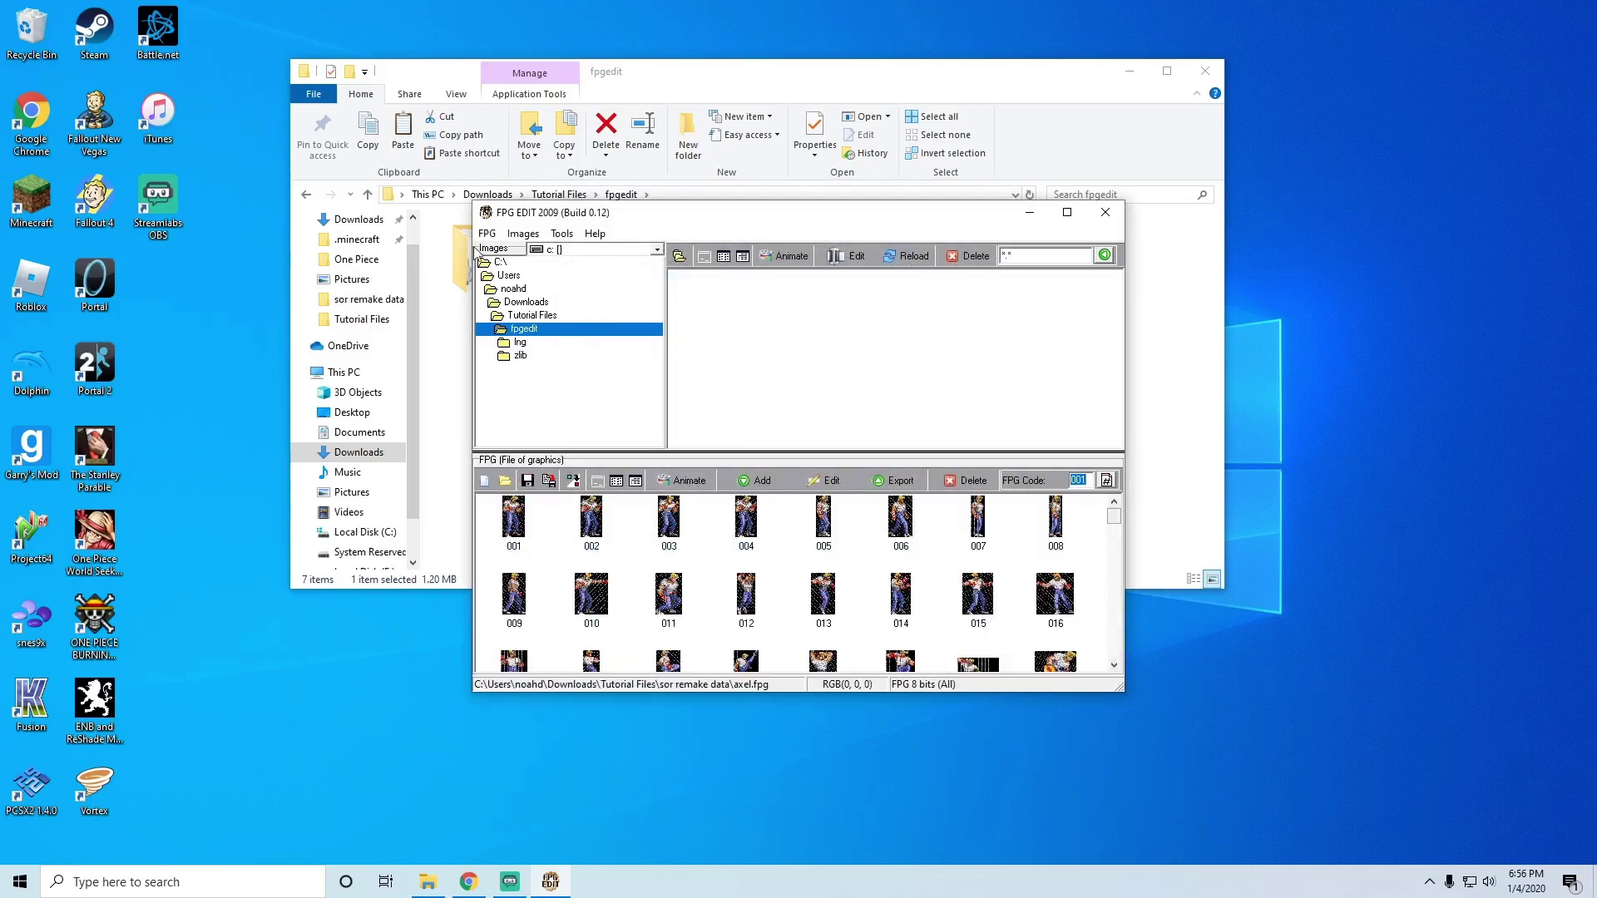
Step: Look through the sprites in axel.fpg and open the preview of image 001
{"action": "scroll", "coordinate": [613, 542], "scroll_direction": "down", "scroll_amount": 20}
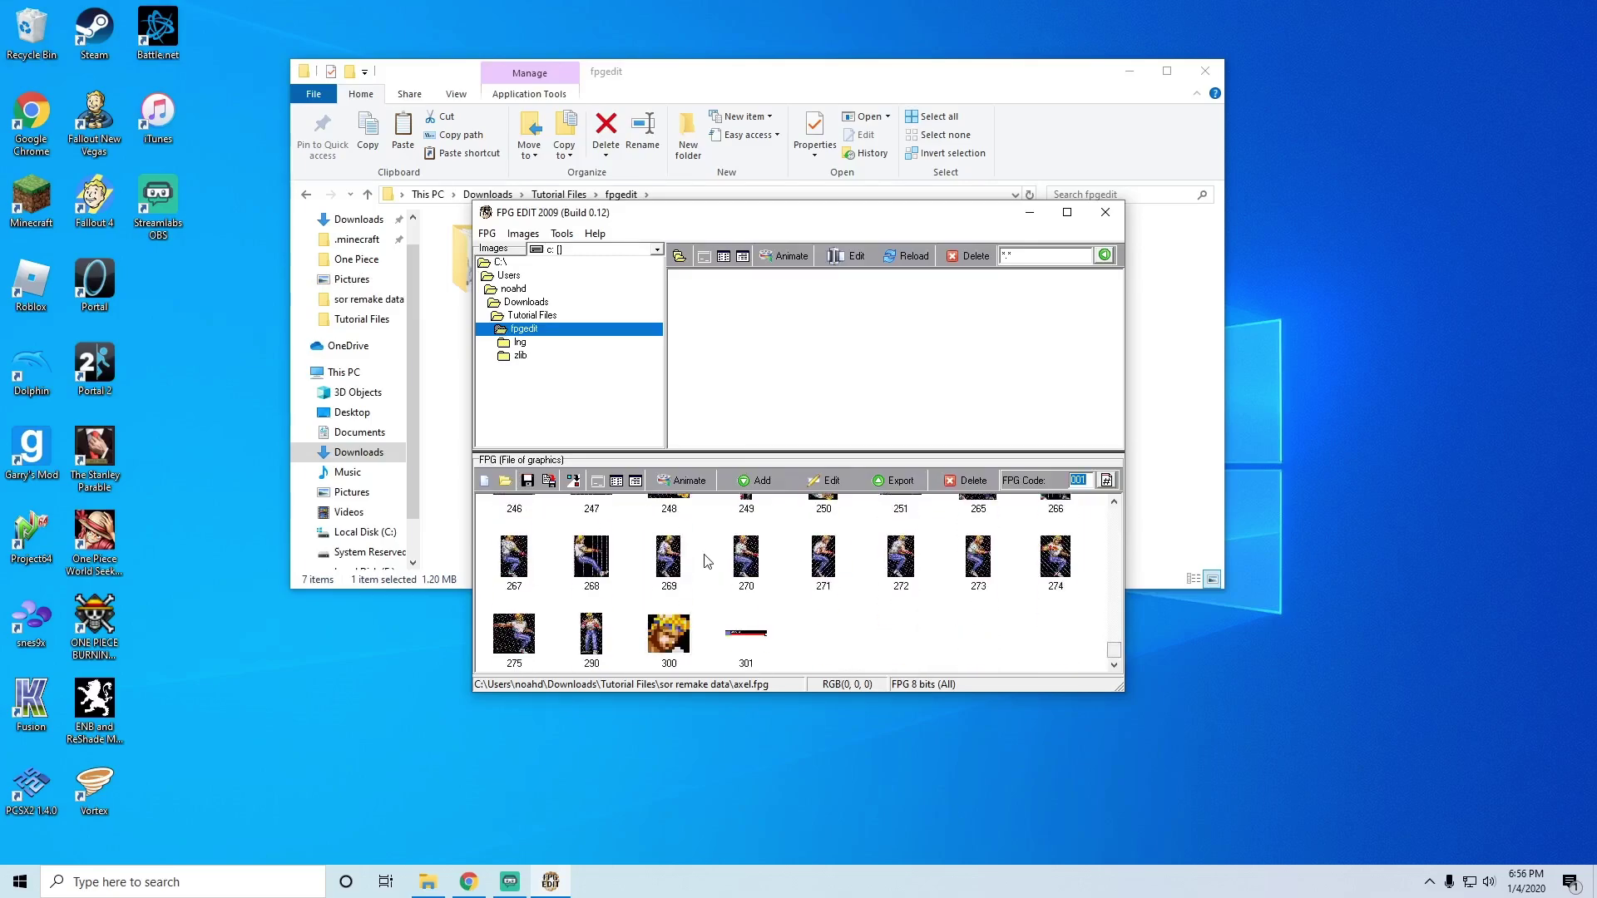
{"action": "scroll", "coordinate": [651, 552], "scroll_direction": "up", "scroll_amount": 20}
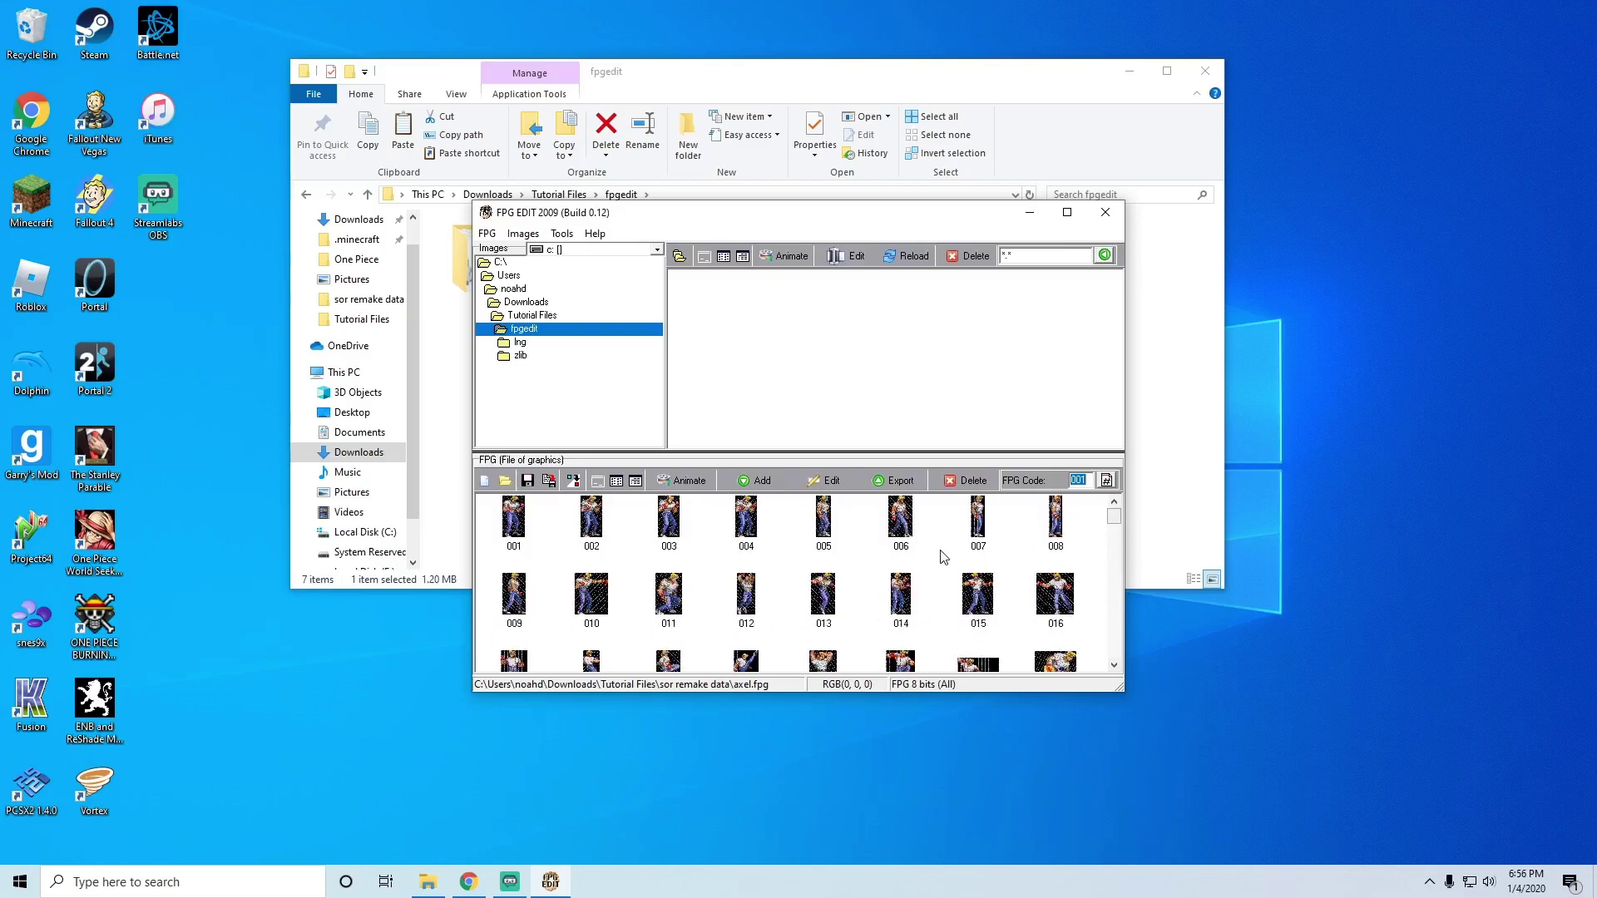
{"action": "double_click", "coordinate": [512, 520]}
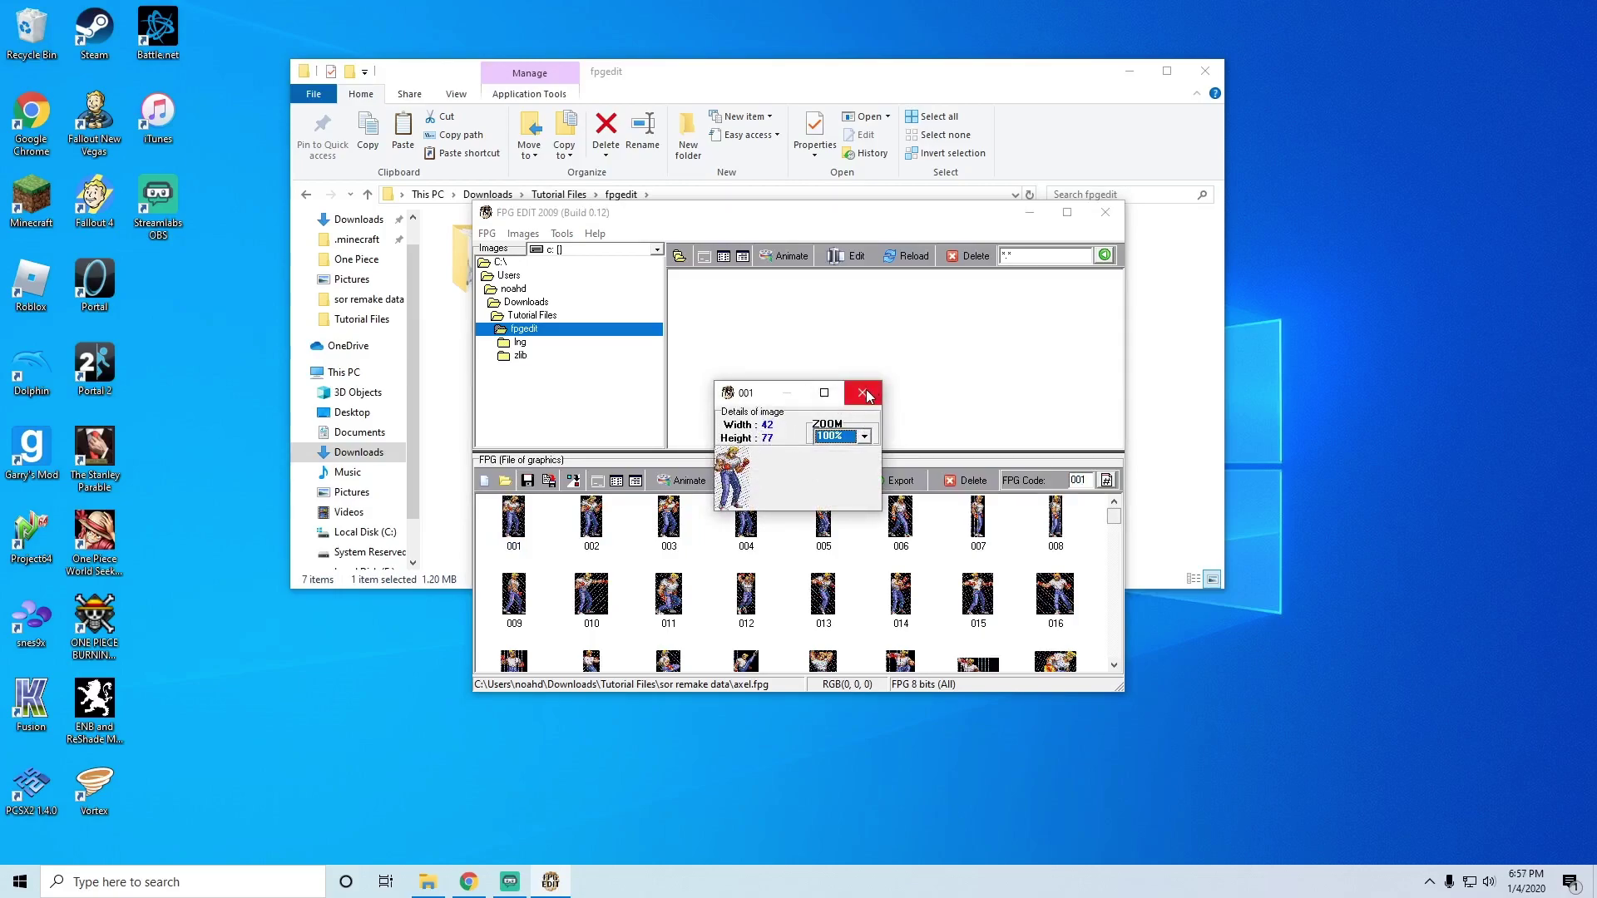
Step: Close the preview of image 001 and clear the sprite selection
{"action": "left_click", "coordinate": [865, 437]}
{"action": "left_click", "coordinate": [865, 436]}
{"action": "left_click", "coordinate": [863, 393]}
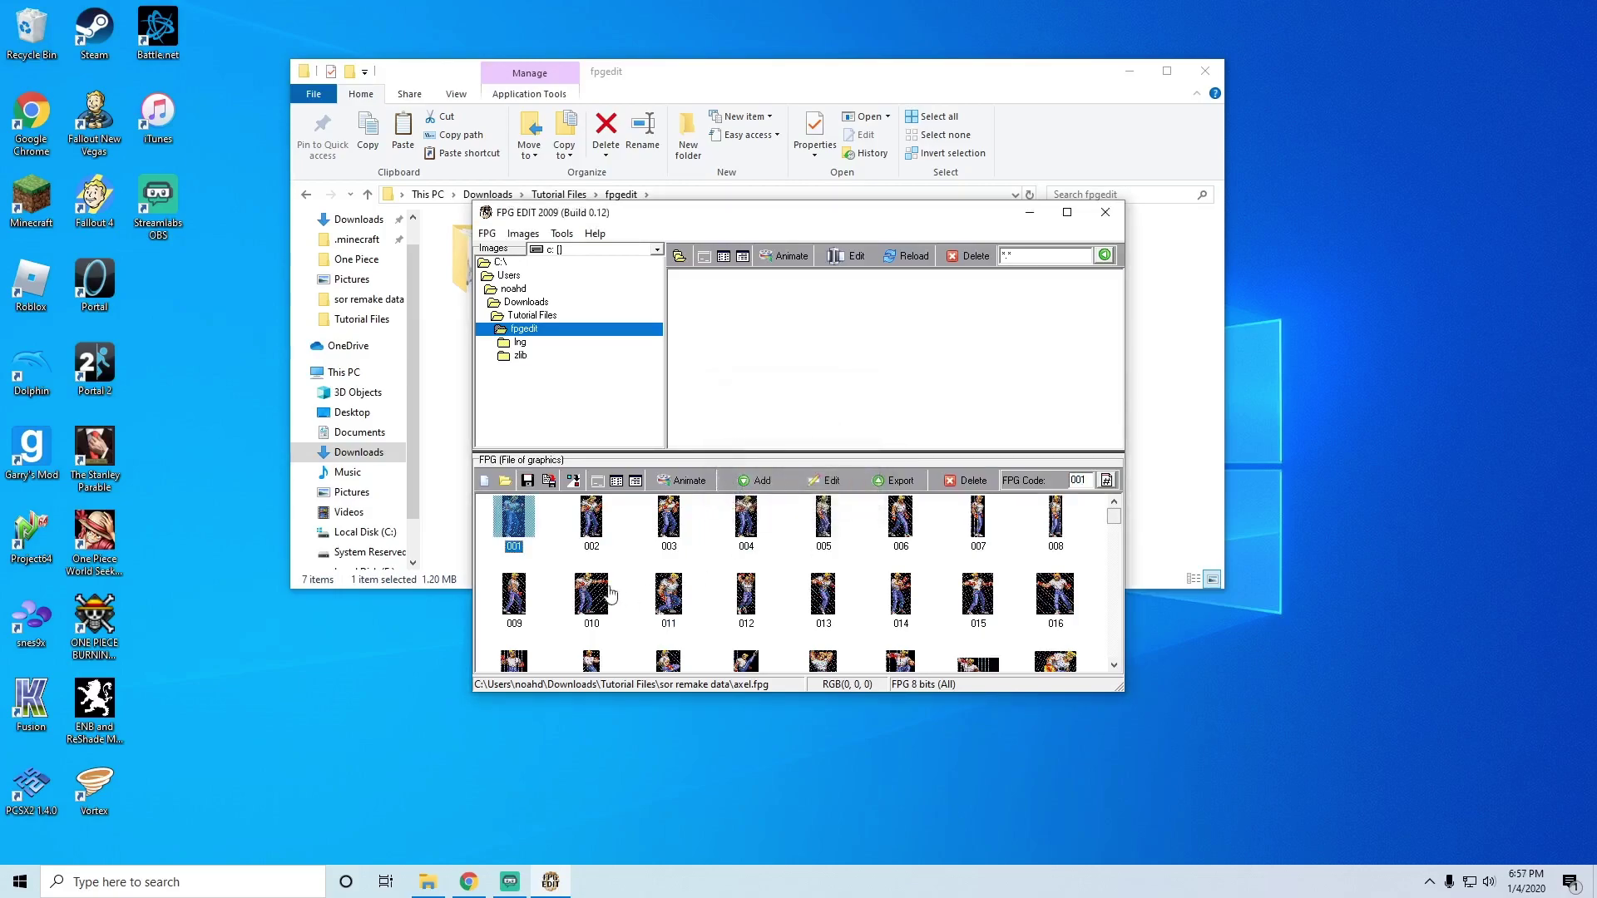
{"action": "left_click", "coordinate": [500, 562]}
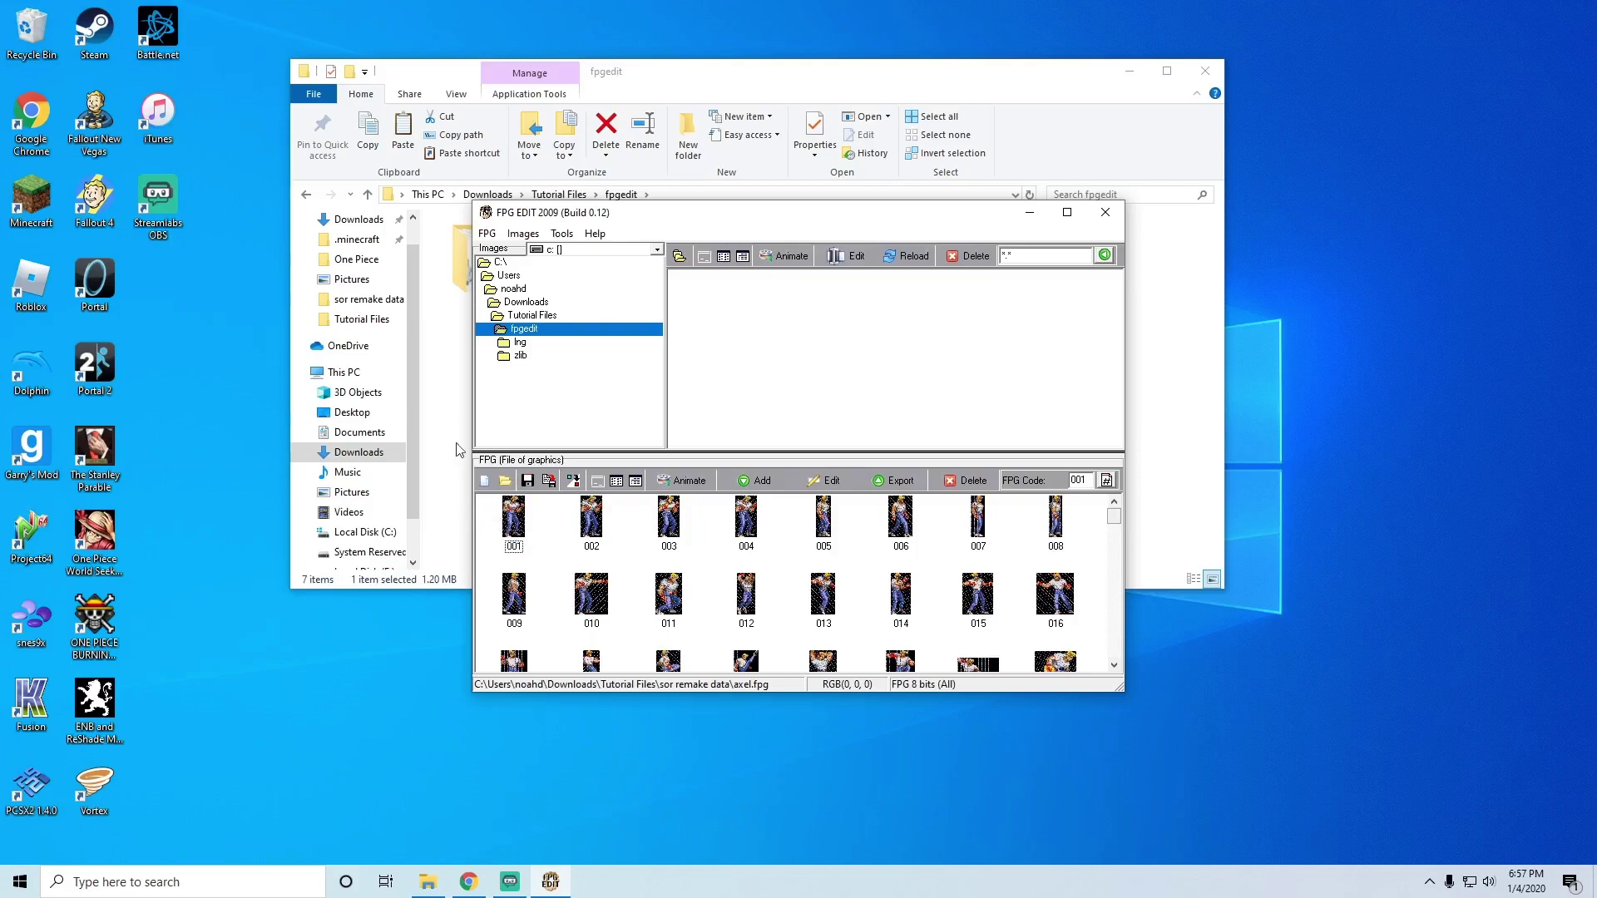
Step: Switch to File Explorer and open the pics folder inside denoiser under Tutorial Files
{"action": "left_click", "coordinate": [435, 361]}
{"action": "right_click", "coordinate": [453, 357]}
{"action": "left_click", "coordinate": [557, 194]}
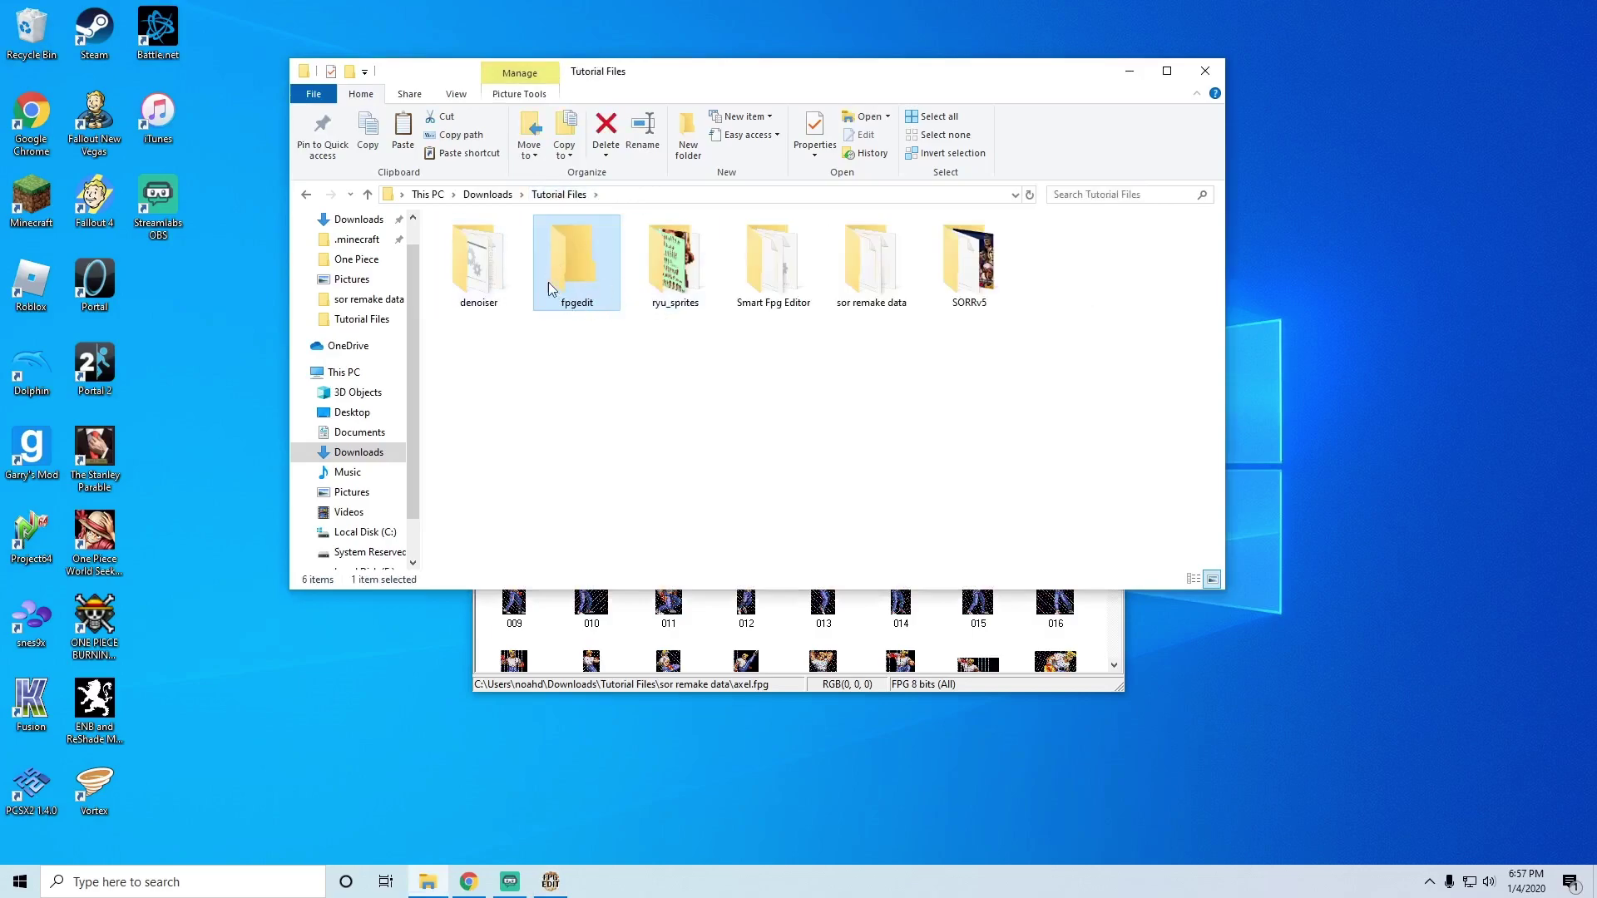
{"action": "left_click", "coordinate": [494, 297]}
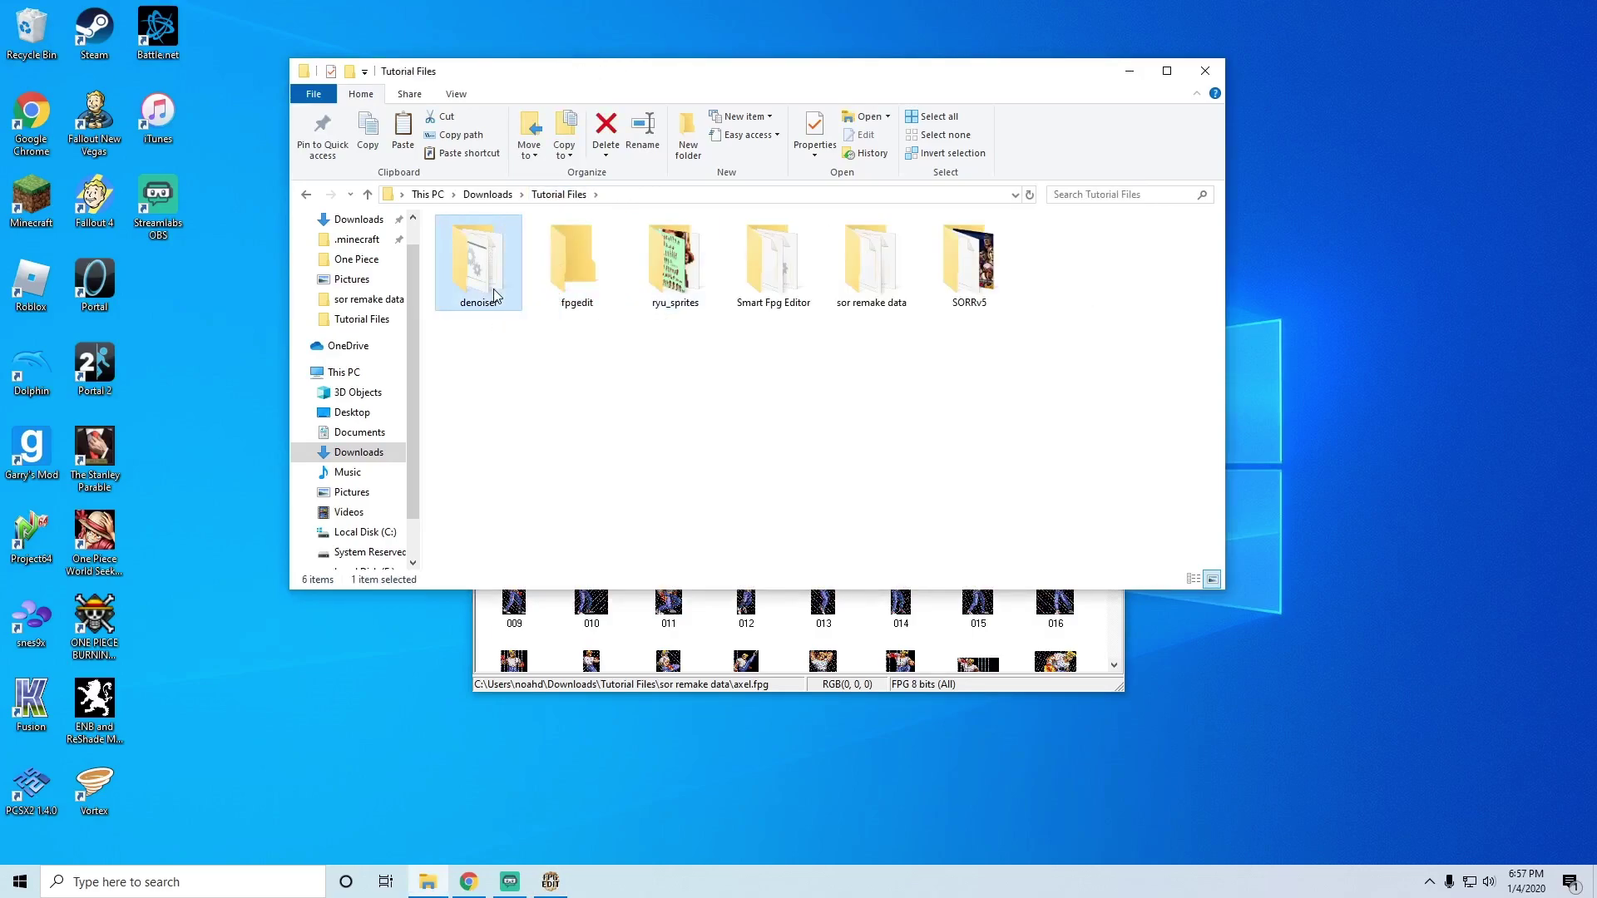
{"action": "double_click", "coordinate": [494, 297]}
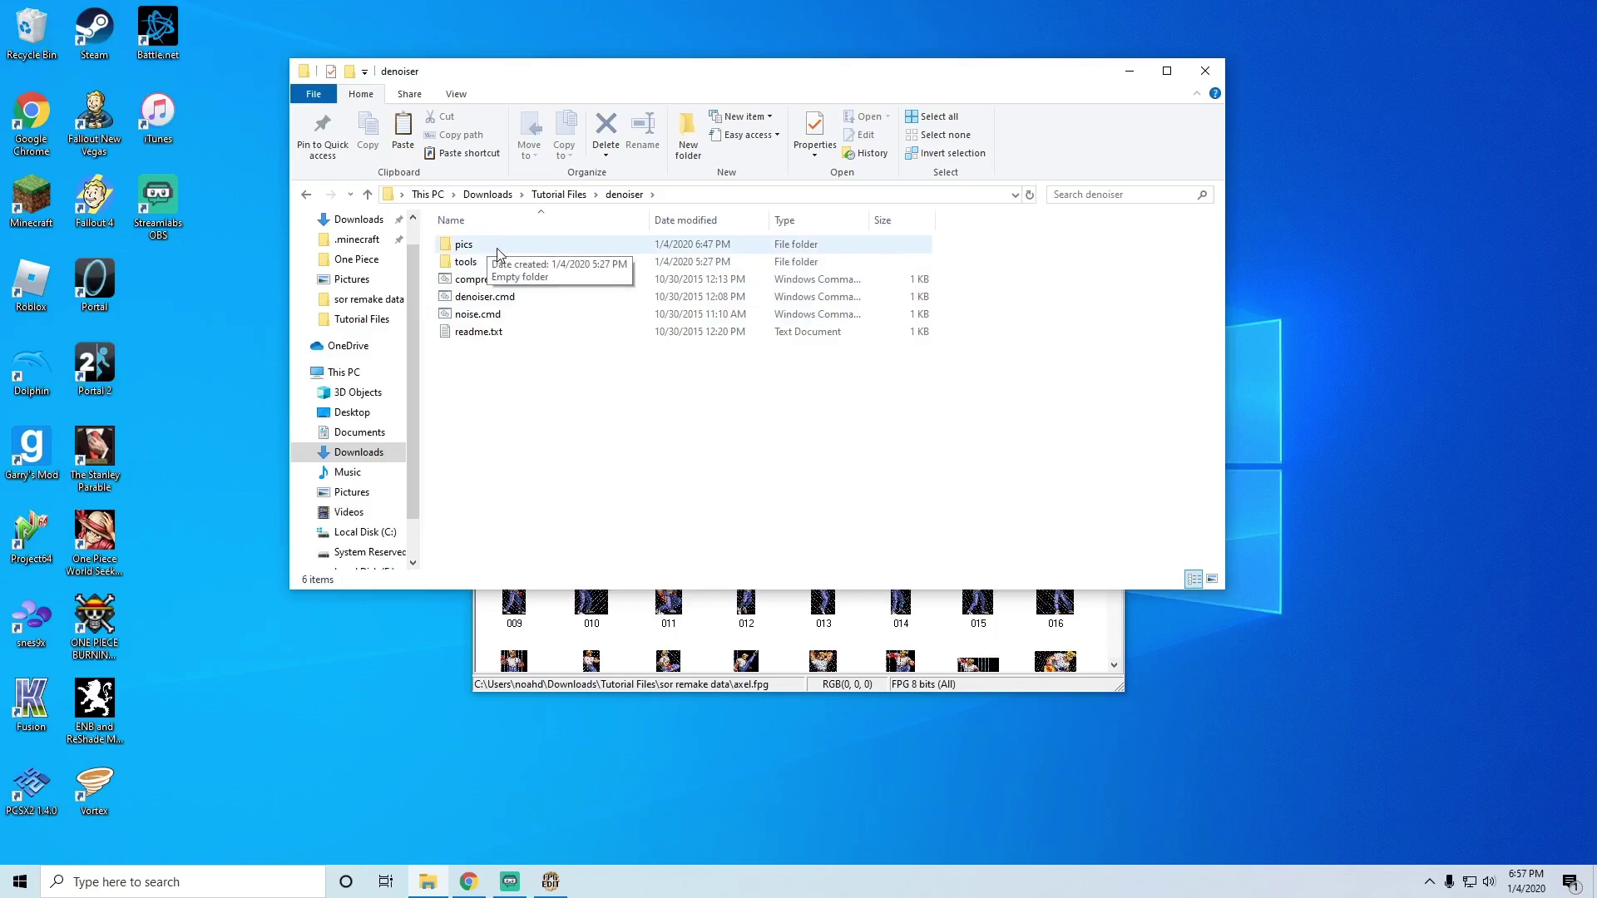
{"action": "double_click", "coordinate": [496, 249]}
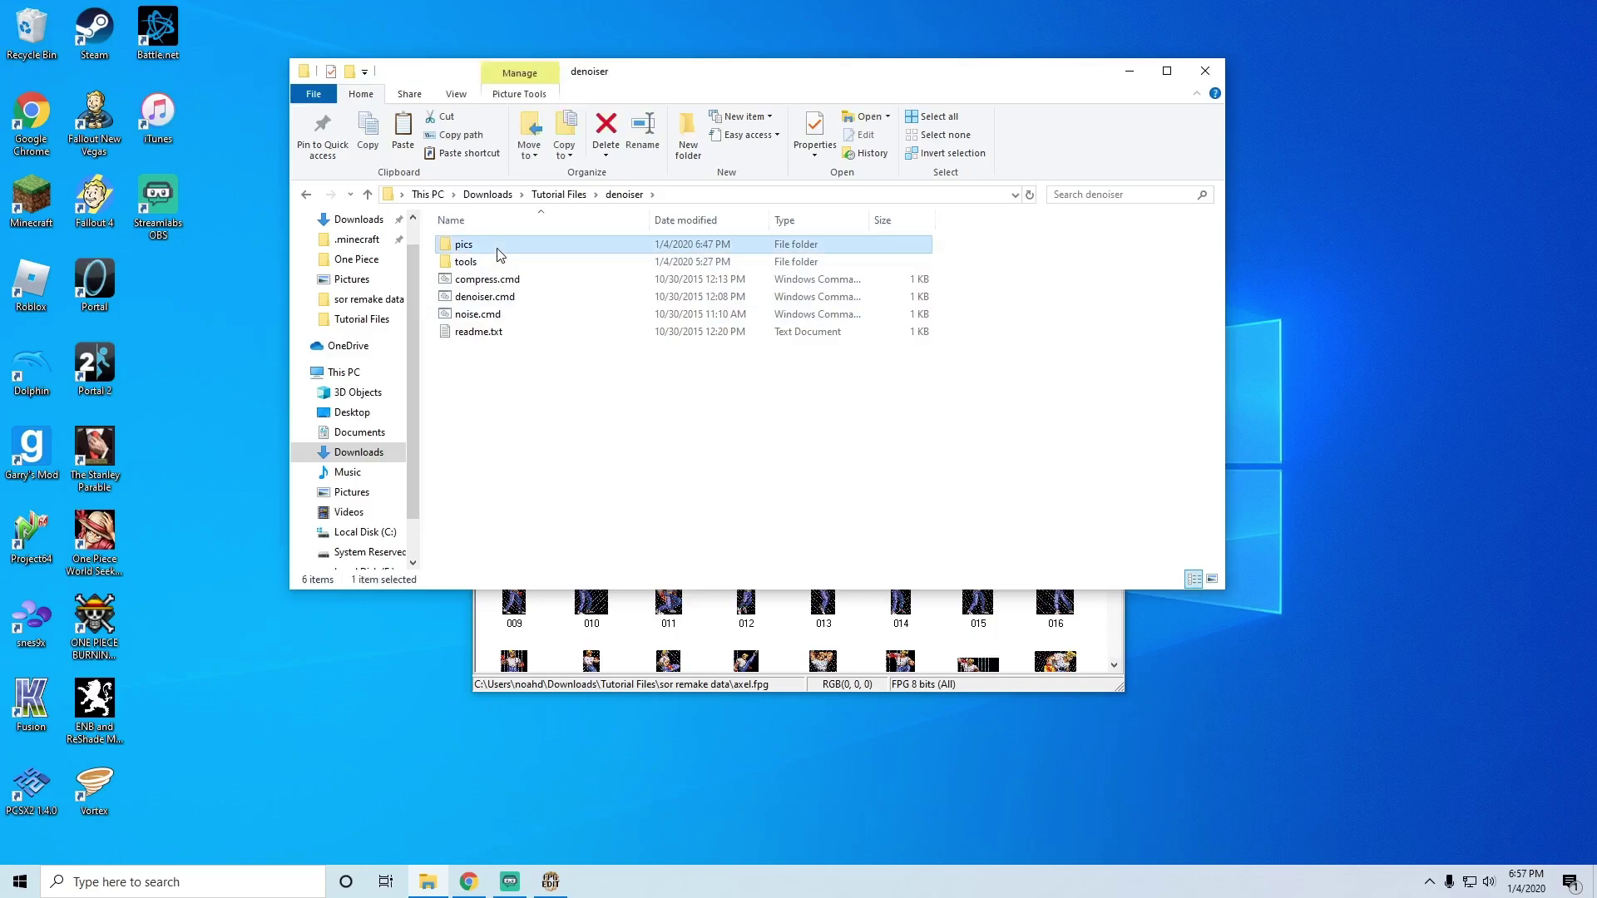
Step: Back in FPG Edit, select all sprites of axel.fpg and start exporting them
{"action": "left_click", "coordinate": [579, 626]}
{"action": "left_click_drag", "start_coordinate": [489, 516], "coordinate": [1085, 706]}
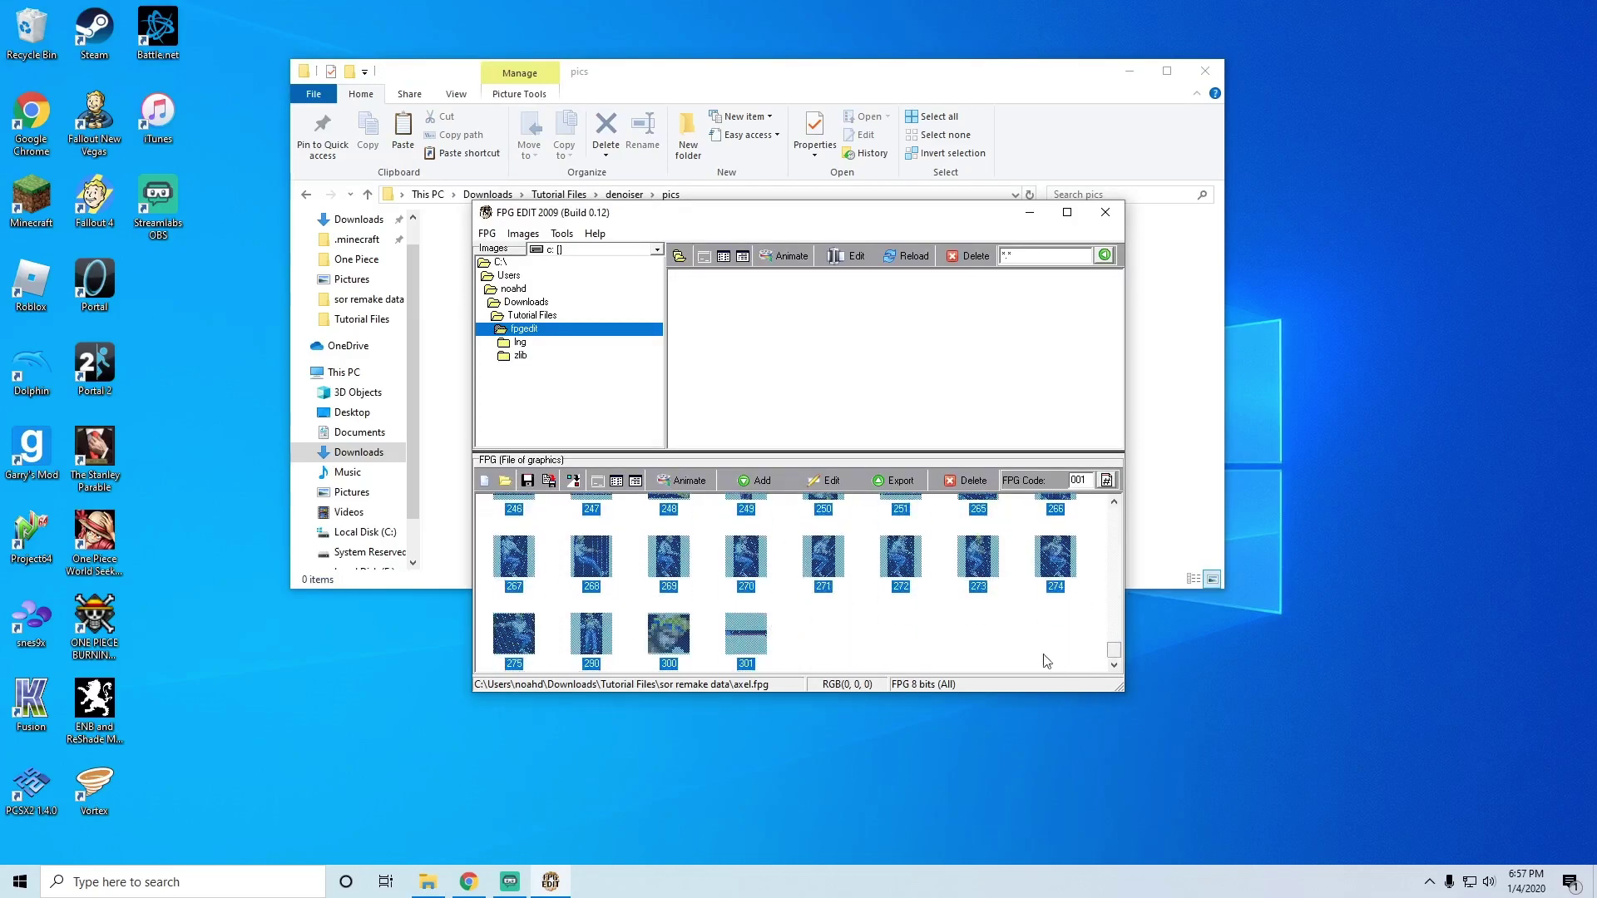
{"action": "scroll", "coordinate": [1016, 634], "scroll_direction": "up", "scroll_amount": 20}
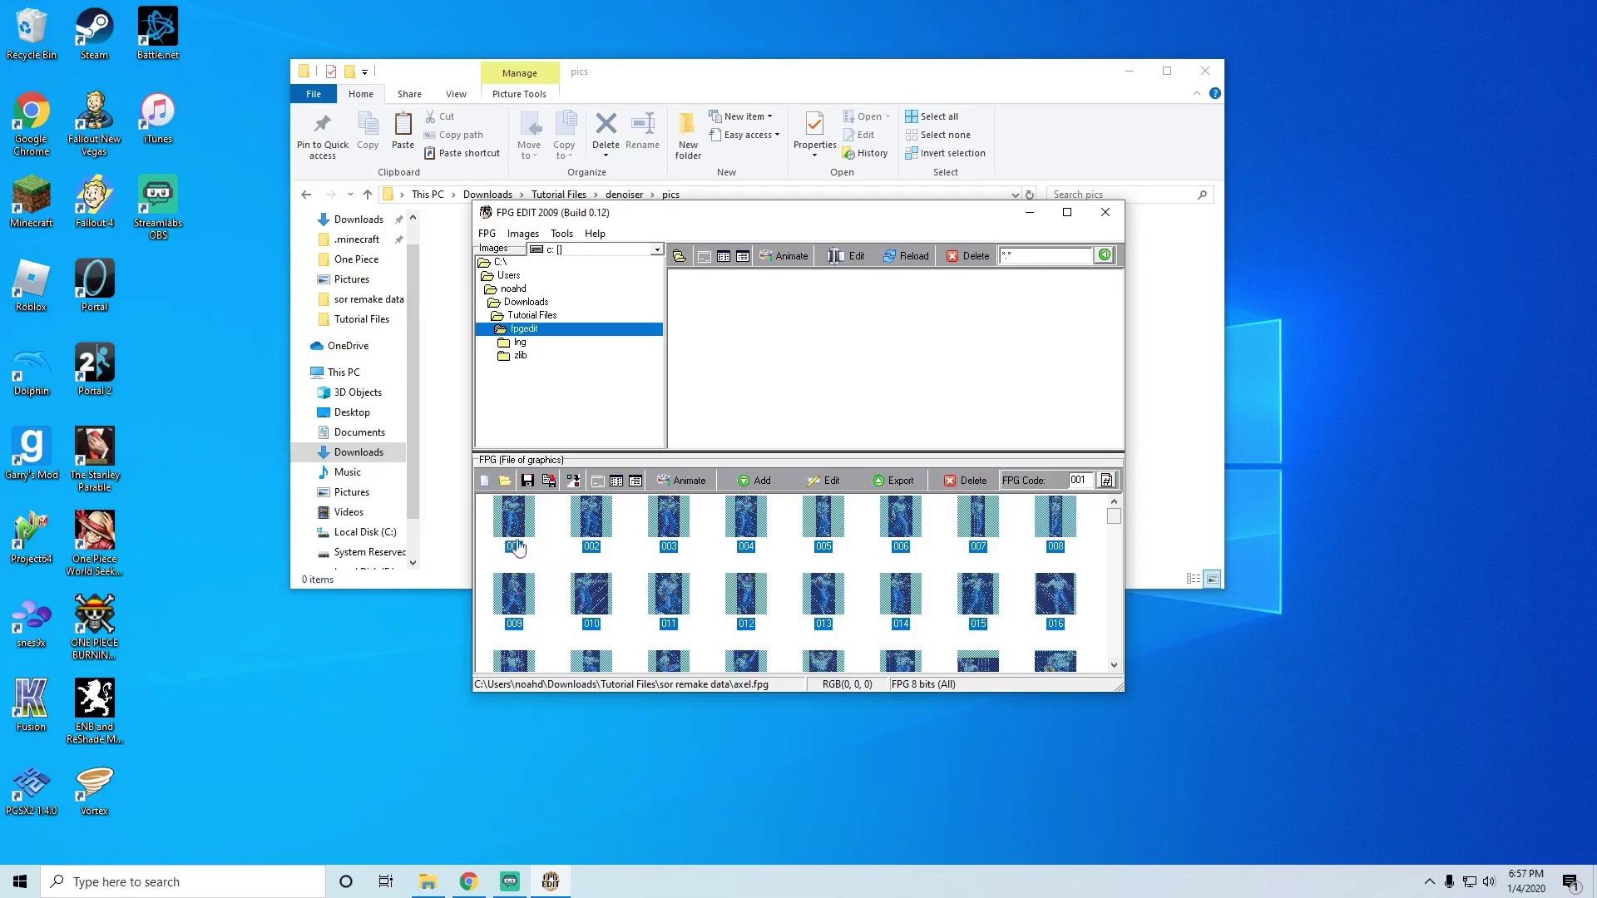
{"action": "left_click", "coordinate": [894, 482]}
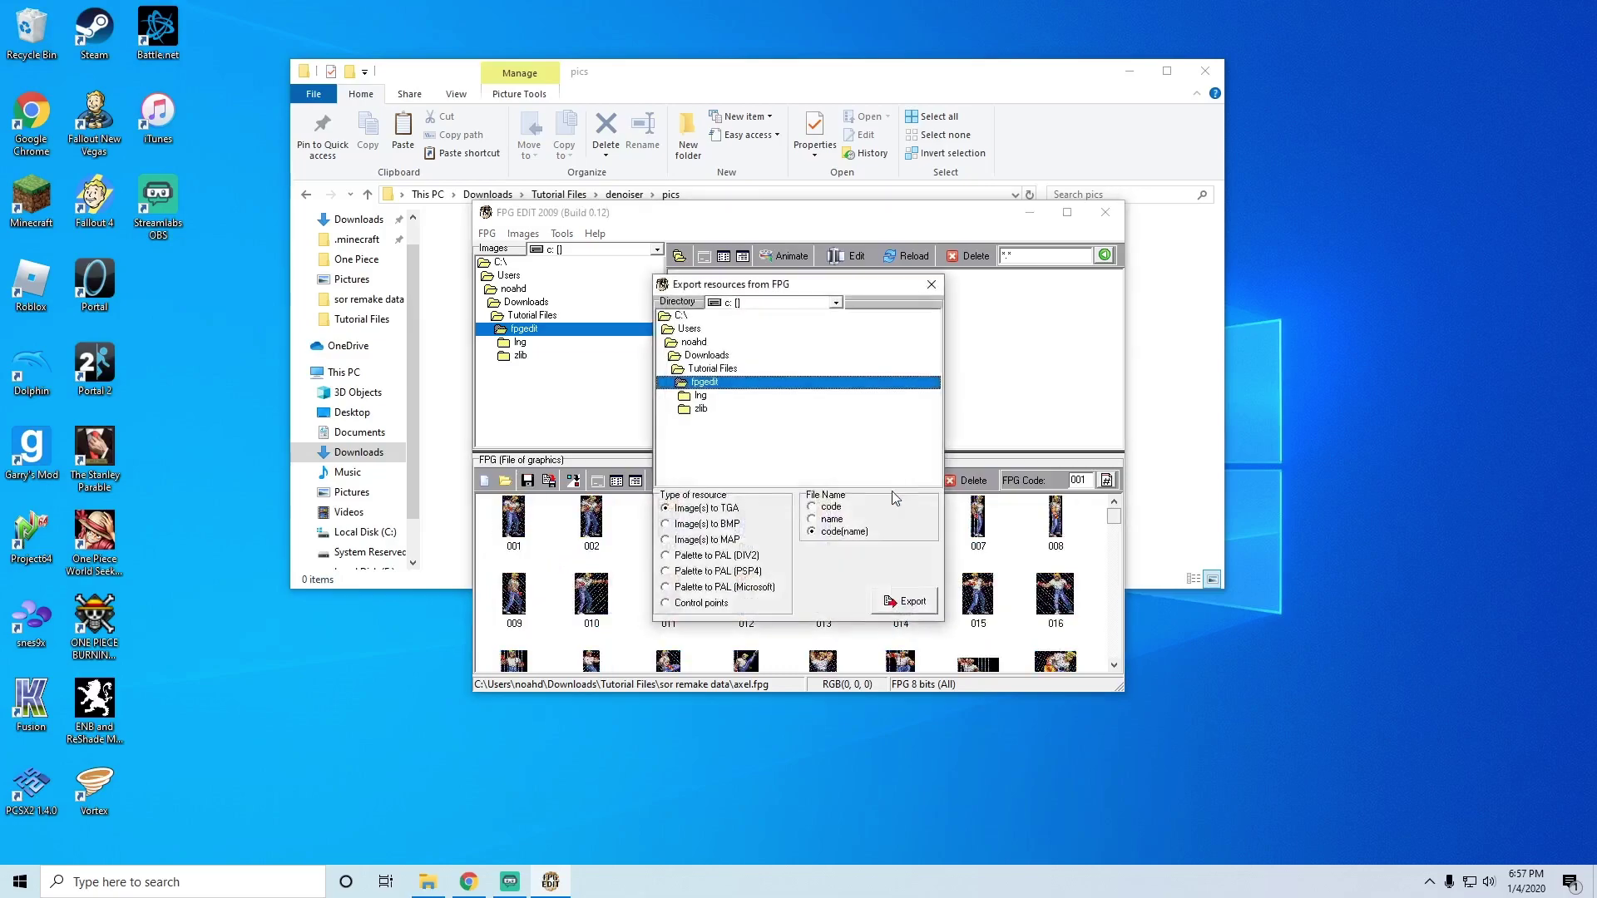
Step: Export the selected sprites as BMP images into the pics folder under Downloads, Tutorial Files, denoiser
{"action": "left_click", "coordinate": [692, 357]}
{"action": "double_click", "coordinate": [692, 357]}
{"action": "scroll", "coordinate": [709, 407], "scroll_direction": "down", "scroll_amount": 5}
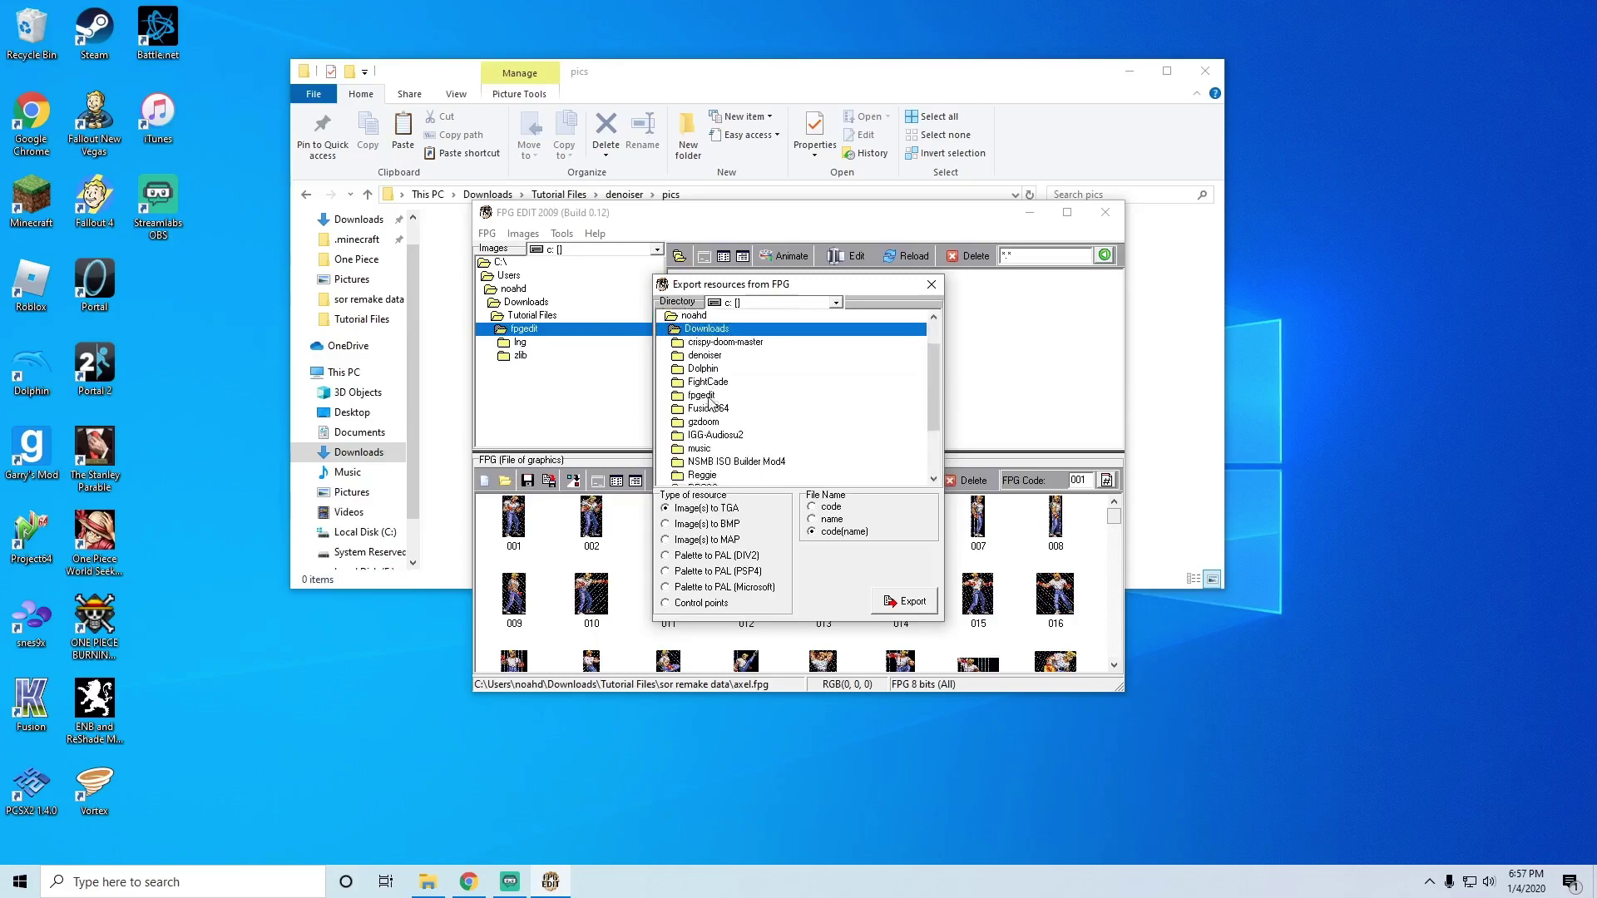
{"action": "double_click", "coordinate": [705, 481]}
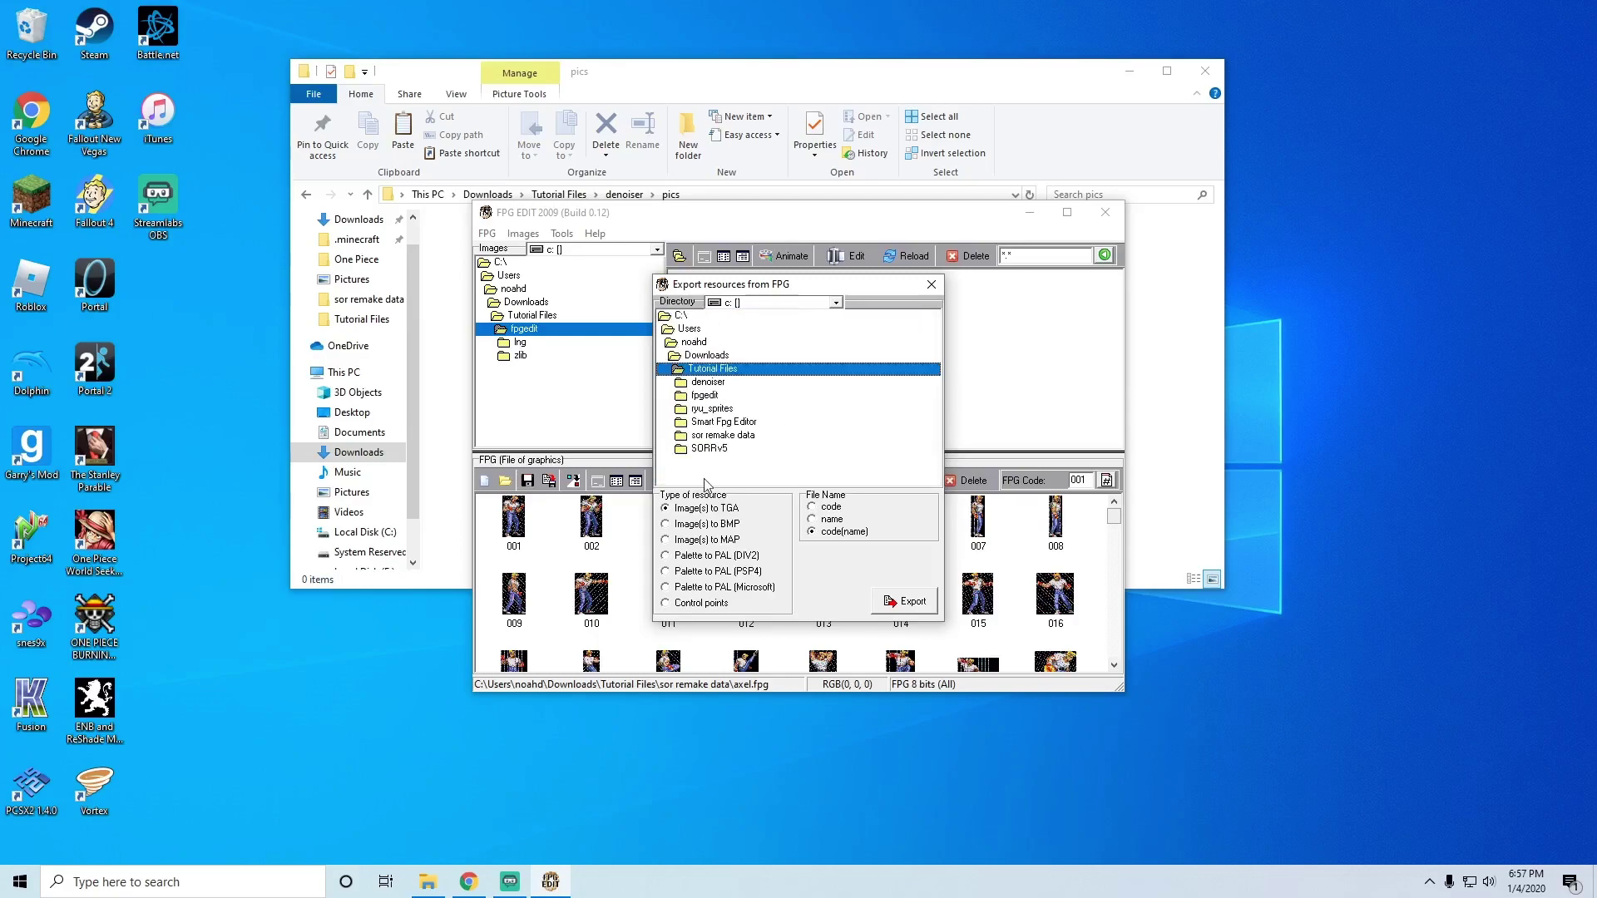
{"action": "double_click", "coordinate": [714, 384]}
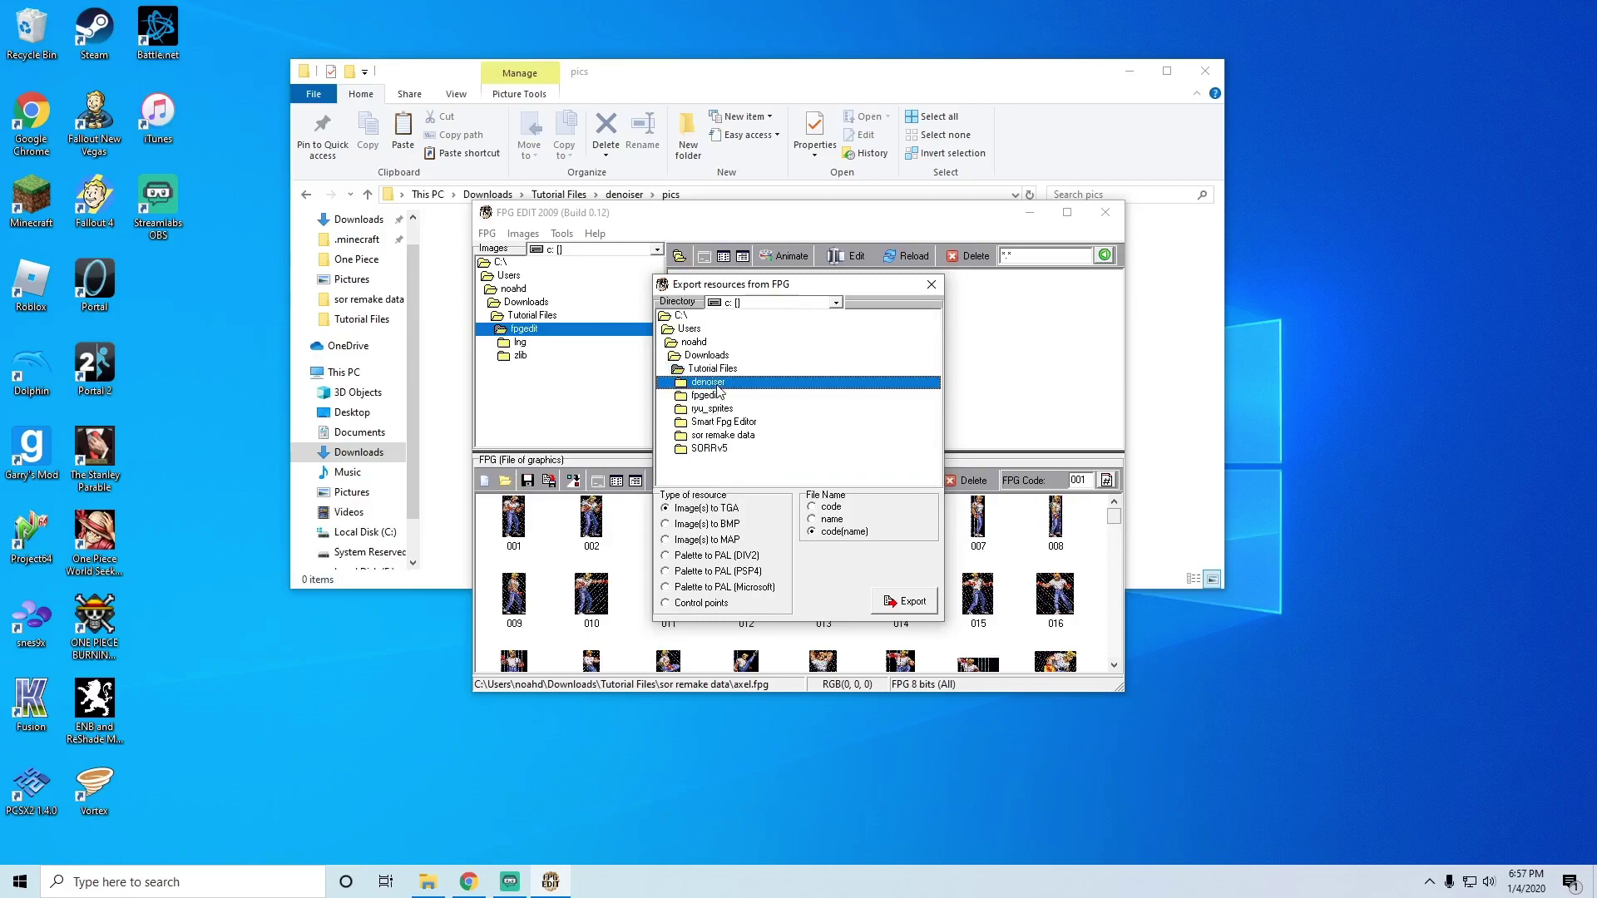
{"action": "left_click", "coordinate": [714, 397]}
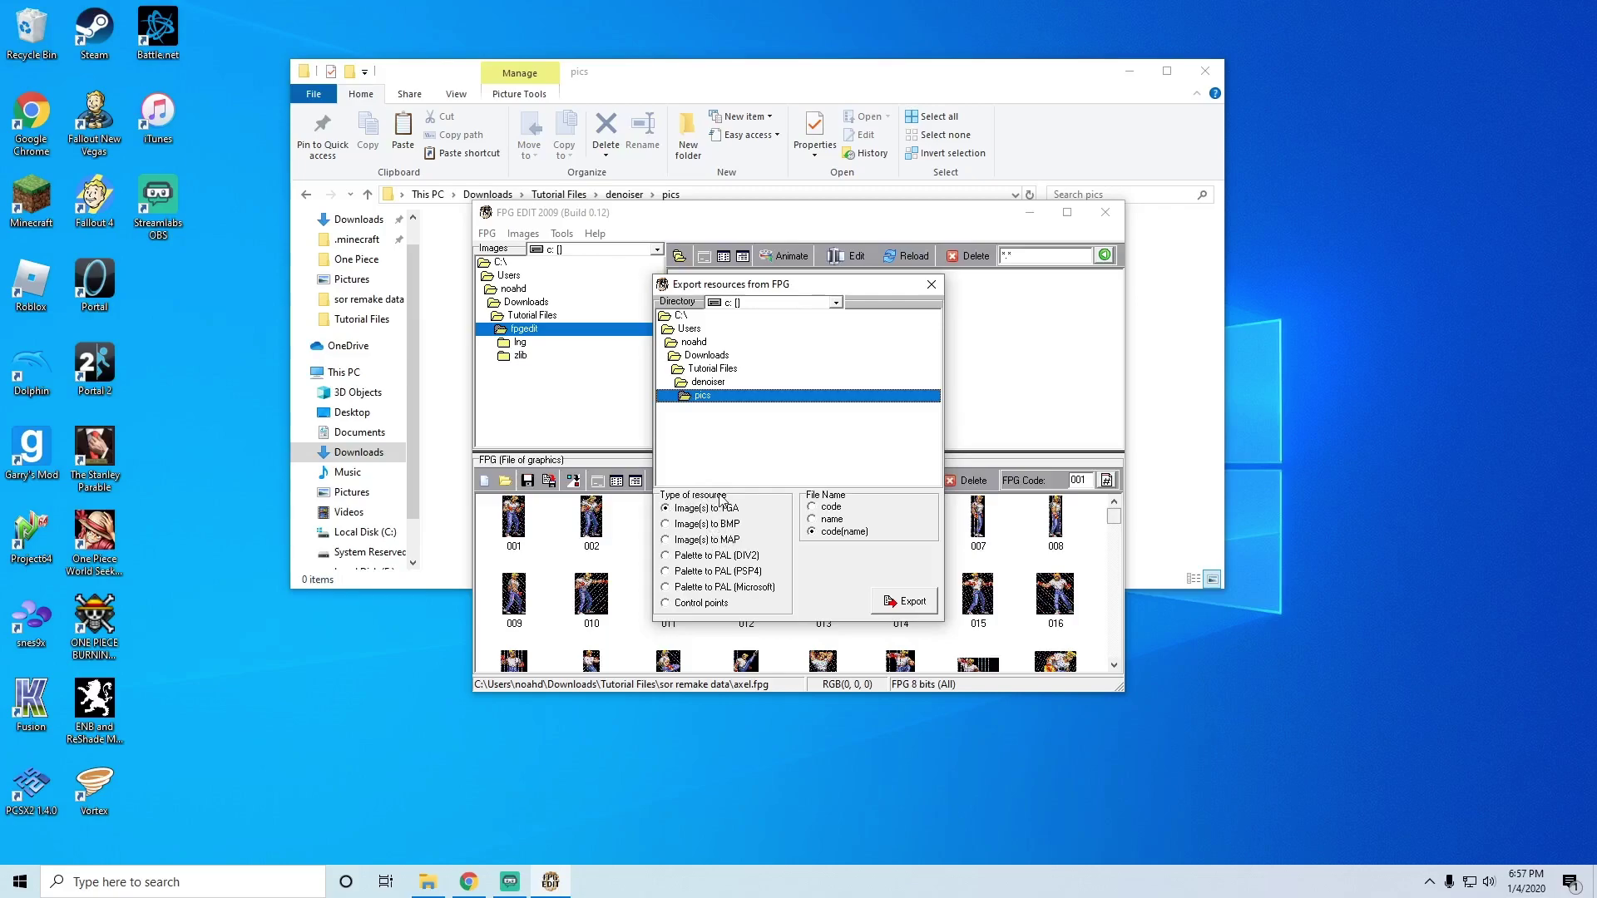
{"action": "left_click", "coordinate": [668, 526]}
{"action": "left_click", "coordinate": [906, 603]}
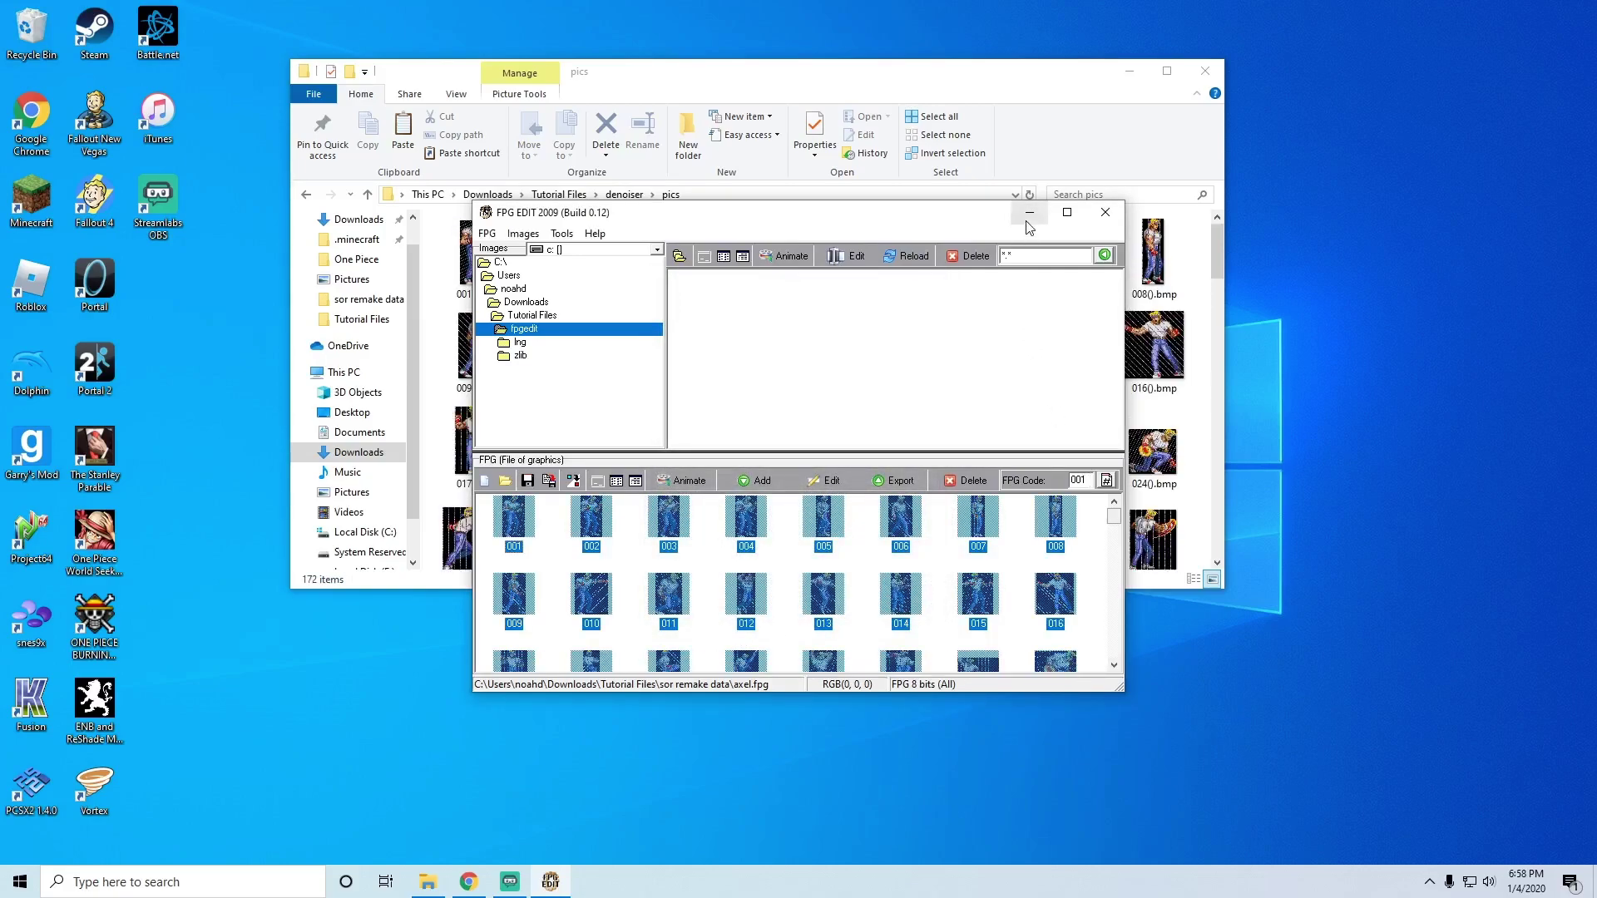
Step: Move the FPG Edit window aside and look through the exported BMP files in the pics folder
{"action": "left_click_drag", "start_coordinate": [970, 211], "coordinate": [1456, 519]}
{"action": "left_click", "coordinate": [678, 97]}
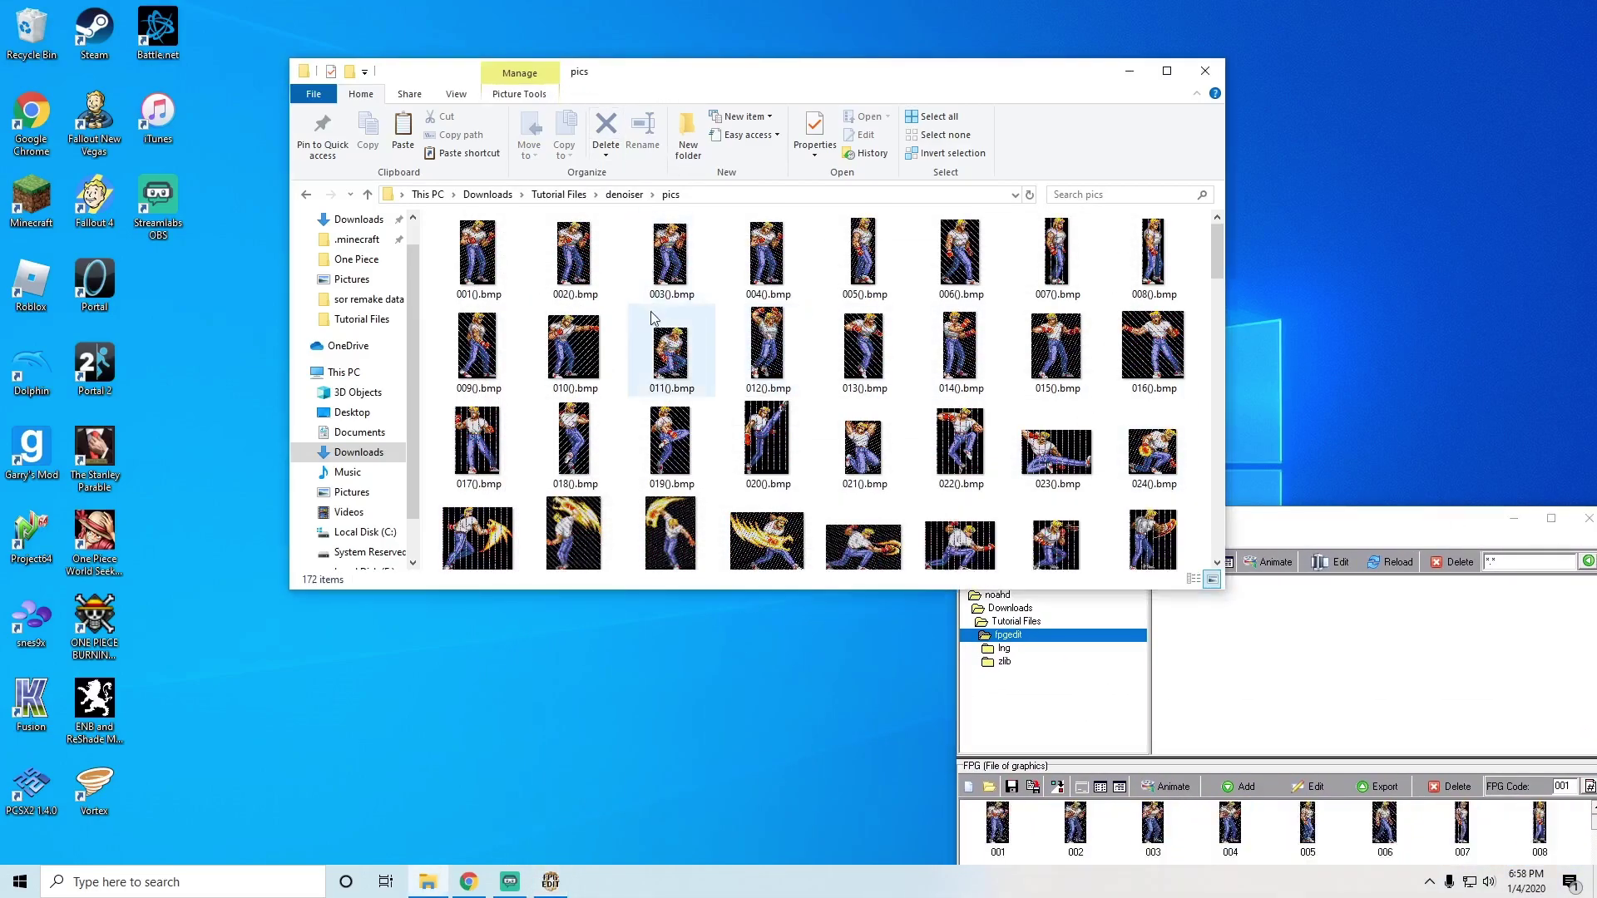
{"action": "scroll", "coordinate": [670, 404], "scroll_direction": "down", "scroll_amount": 10}
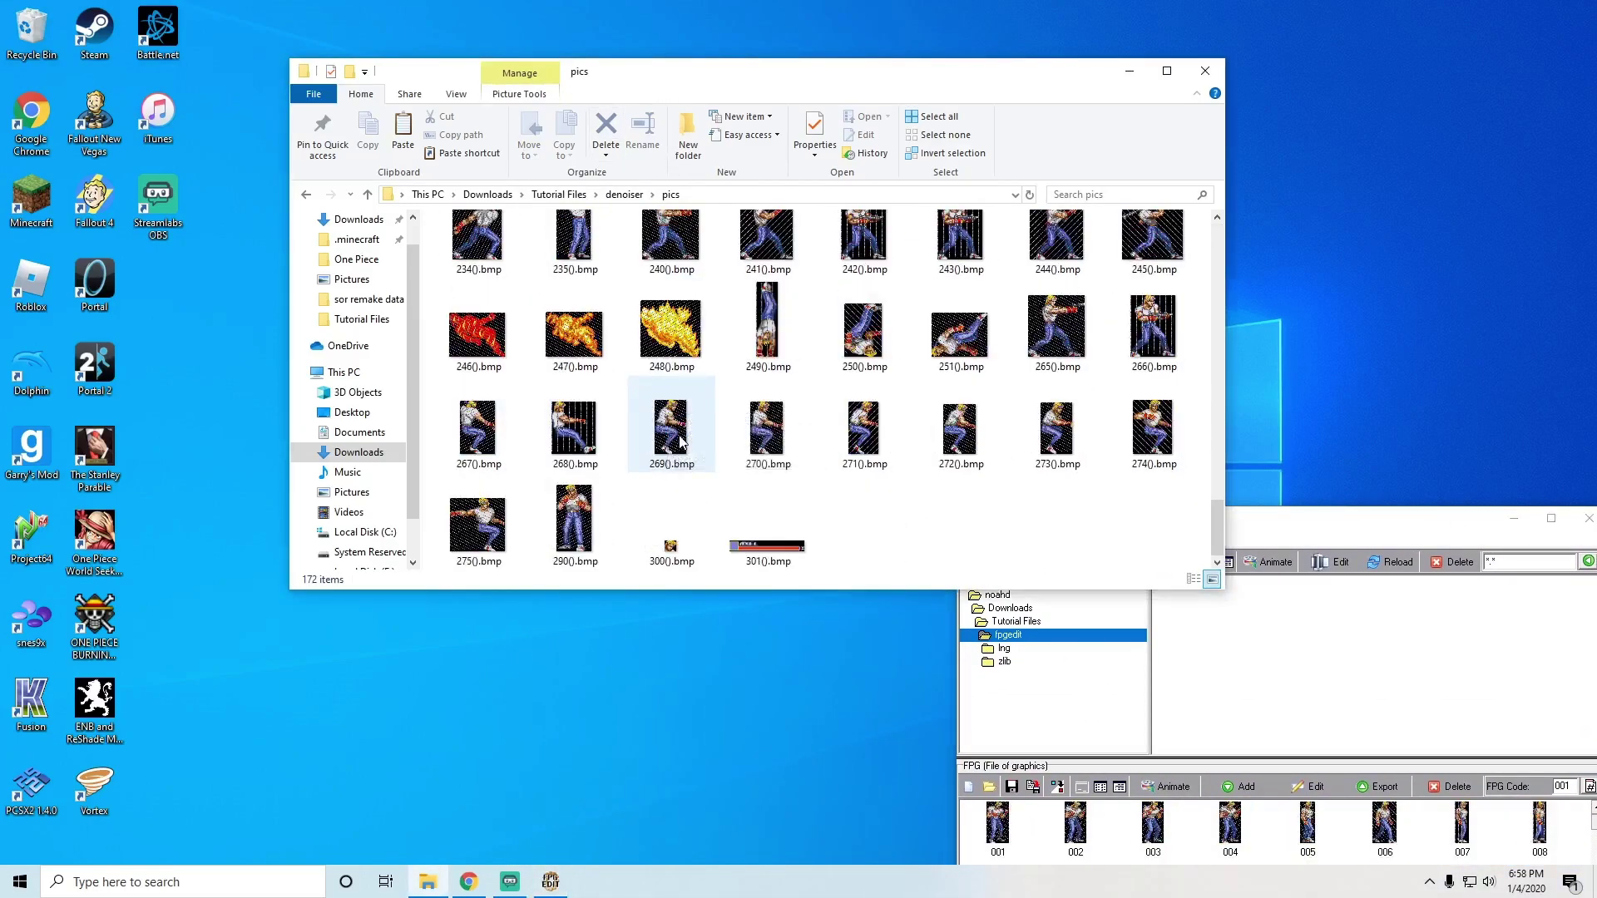
{"action": "scroll", "coordinate": [674, 424], "scroll_direction": "up", "scroll_amount": 10}
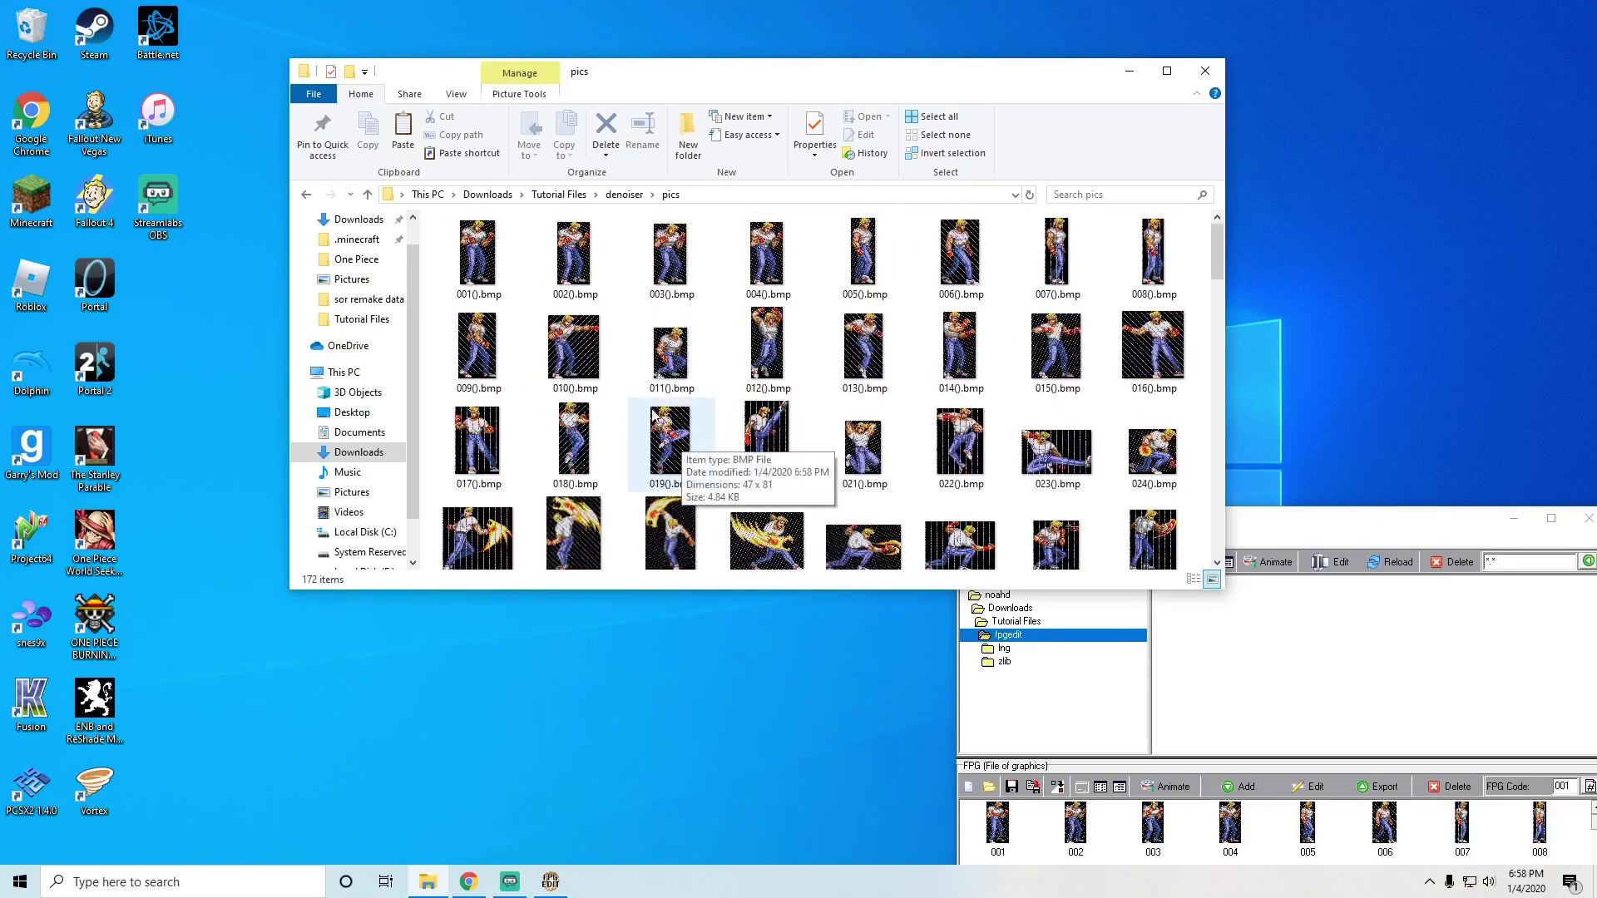
{"action": "scroll", "coordinate": [681, 443], "scroll_direction": "up", "scroll_amount": 1}
Step: Close FPG Edit and browse the exported sprites and their patterned backgrounds in the pics folder
{"action": "left_click_drag", "start_coordinate": [1305, 525], "coordinate": [796, 170]}
{"action": "left_click", "coordinate": [1082, 166]}
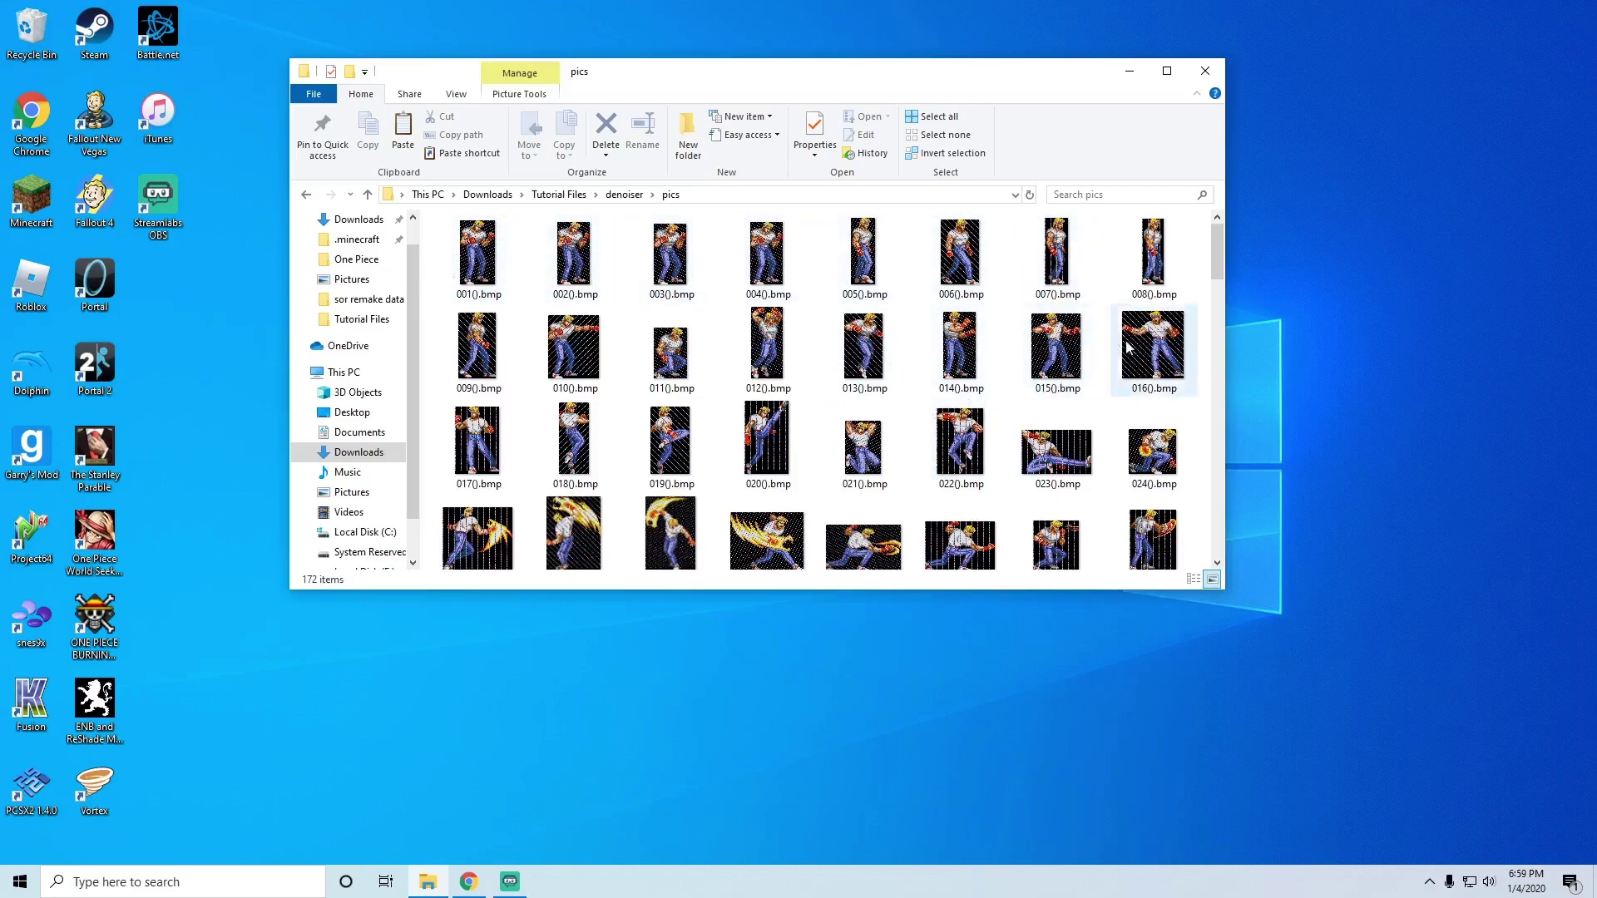
{"action": "scroll", "coordinate": [1115, 441], "scroll_direction": "down", "scroll_amount": 15}
{"action": "scroll", "coordinate": [1116, 447], "scroll_direction": "up", "scroll_amount": 15}
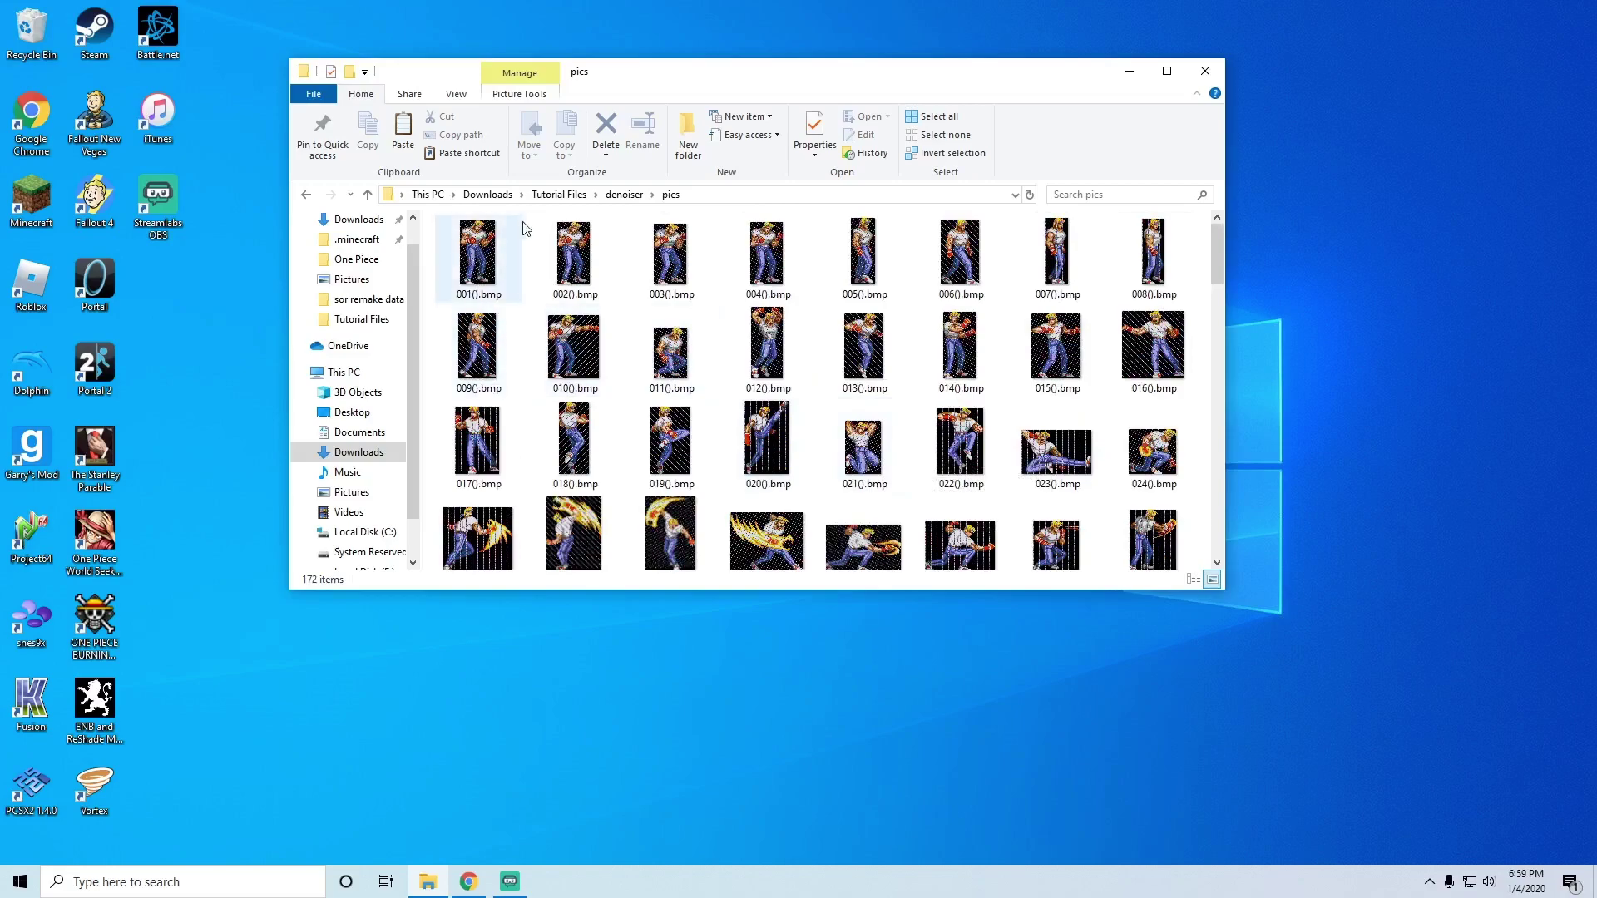
Step: Go up to the denoiser folder and look over compress.cmd, denoiser.cmd and noise.cmd
{"action": "left_click", "coordinate": [619, 197]}
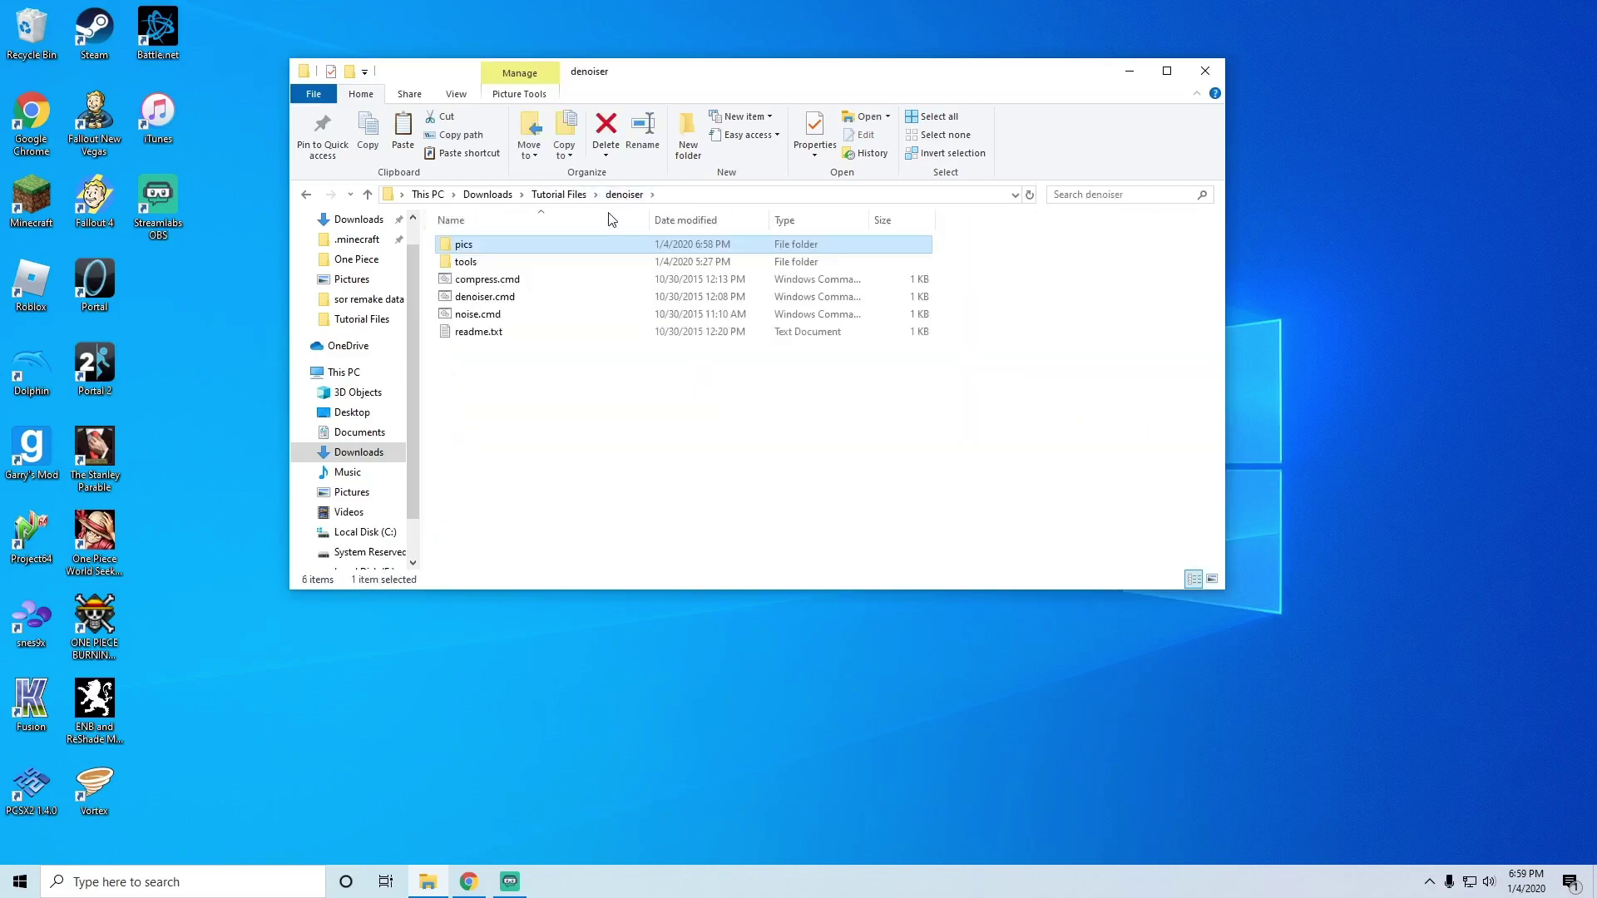
{"action": "left_click", "coordinate": [480, 279]}
{"action": "left_click", "coordinate": [478, 297]}
{"action": "left_click", "coordinate": [480, 315]}
{"action": "left_click", "coordinate": [481, 358]}
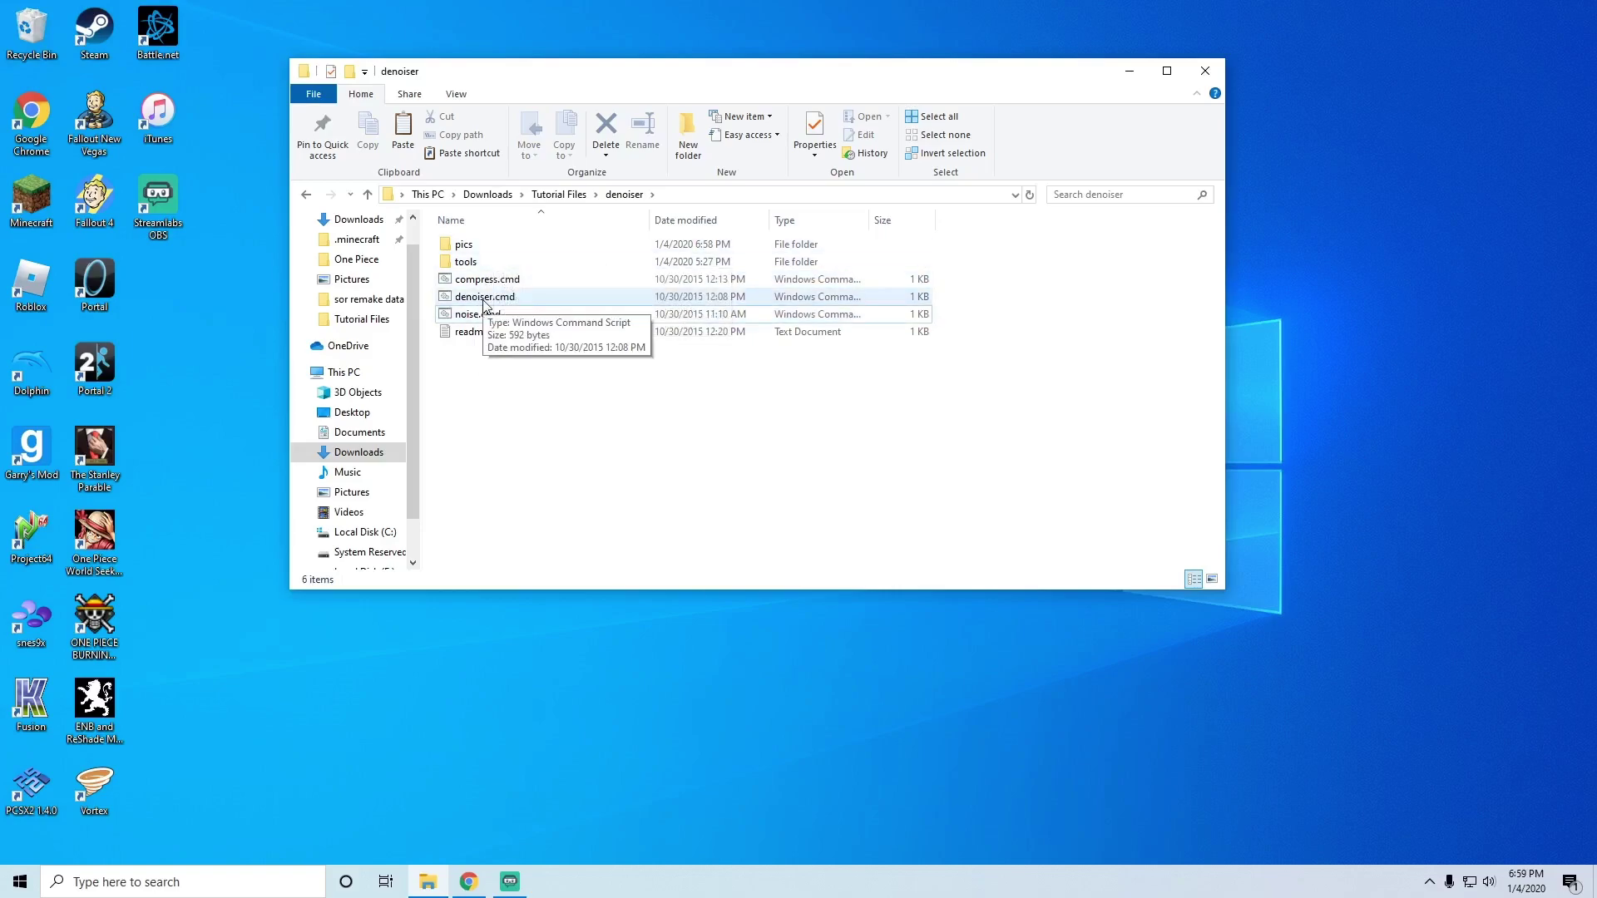
Step: Check the sprites in the pics folder again and locate denoiser.cmd in its parent folder
{"action": "double_click", "coordinate": [464, 246]}
{"action": "left_click", "coordinate": [485, 256]}
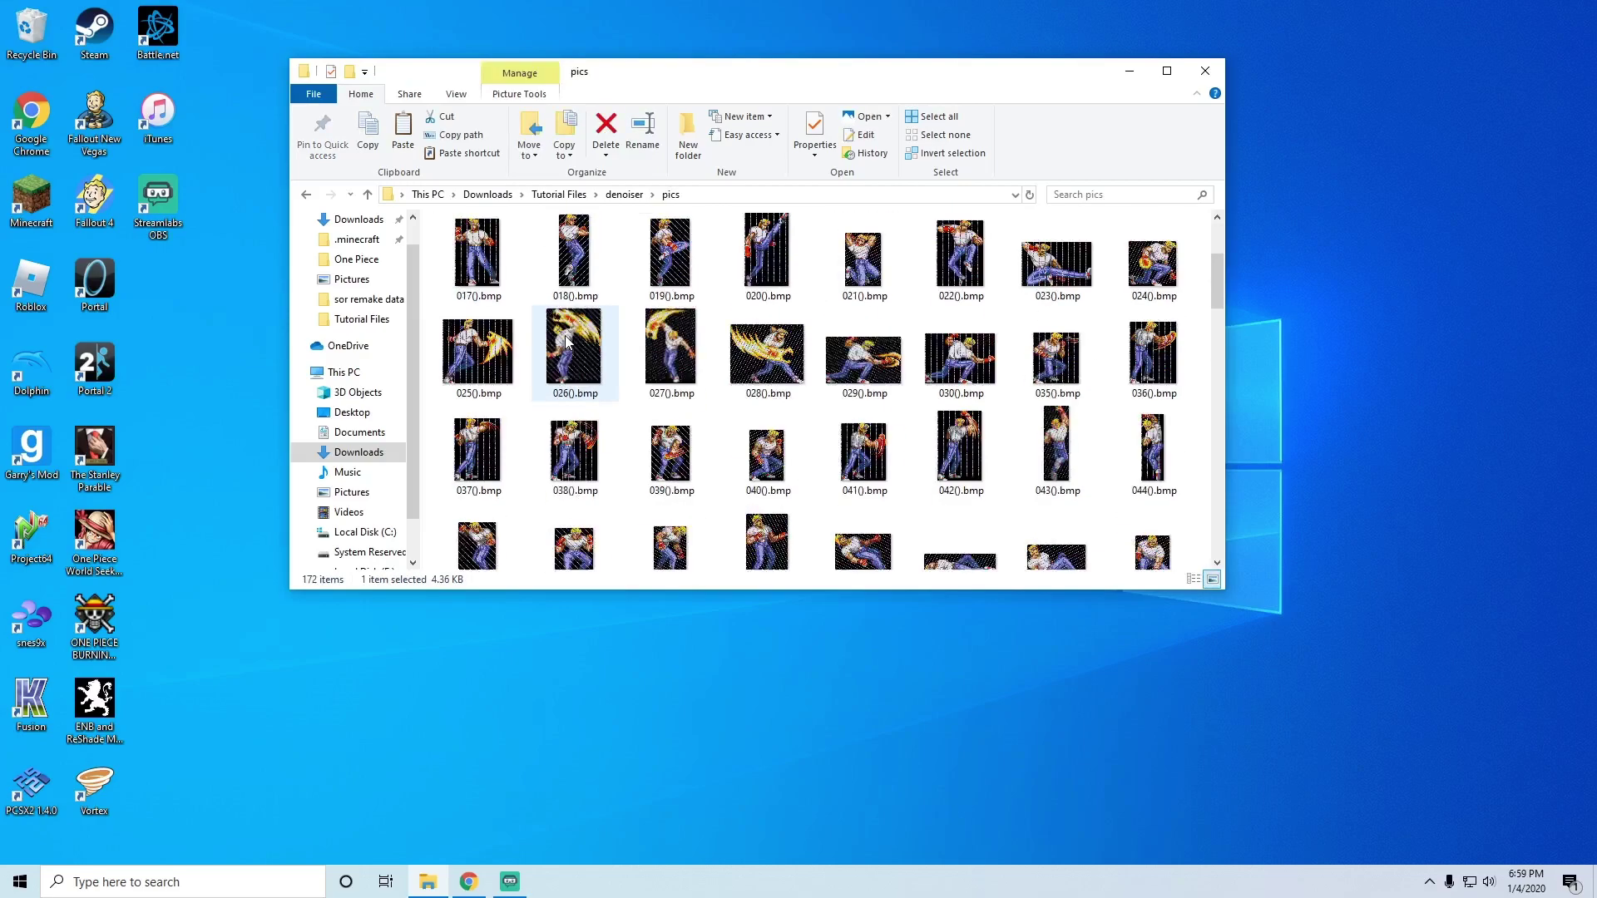
{"action": "left_click", "coordinate": [635, 197]}
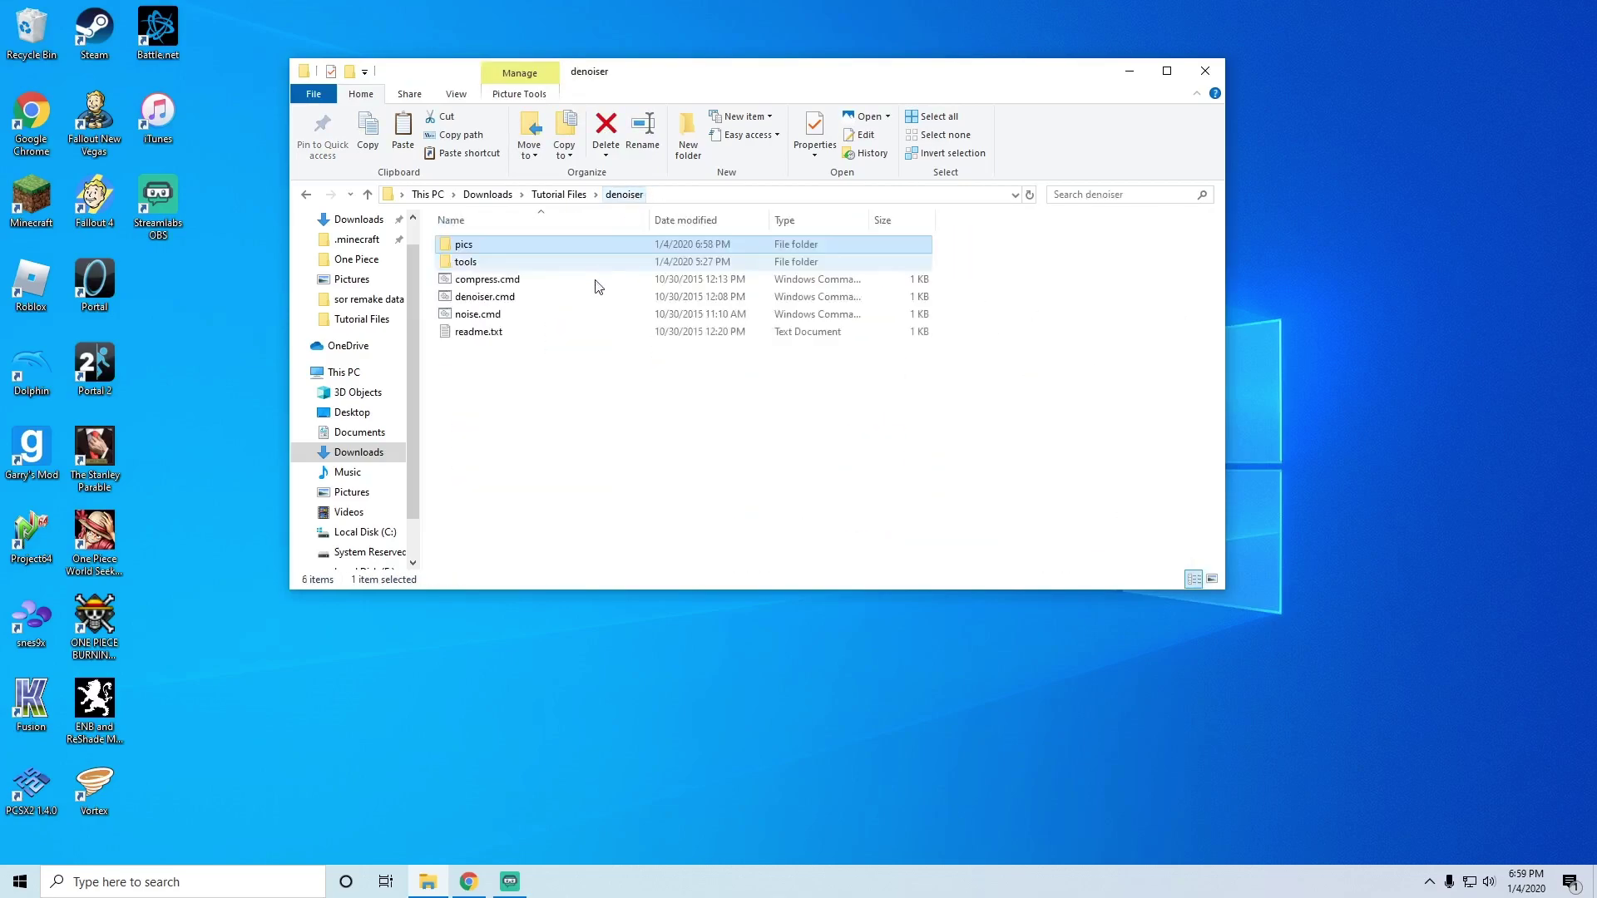
{"action": "left_click", "coordinate": [506, 301]}
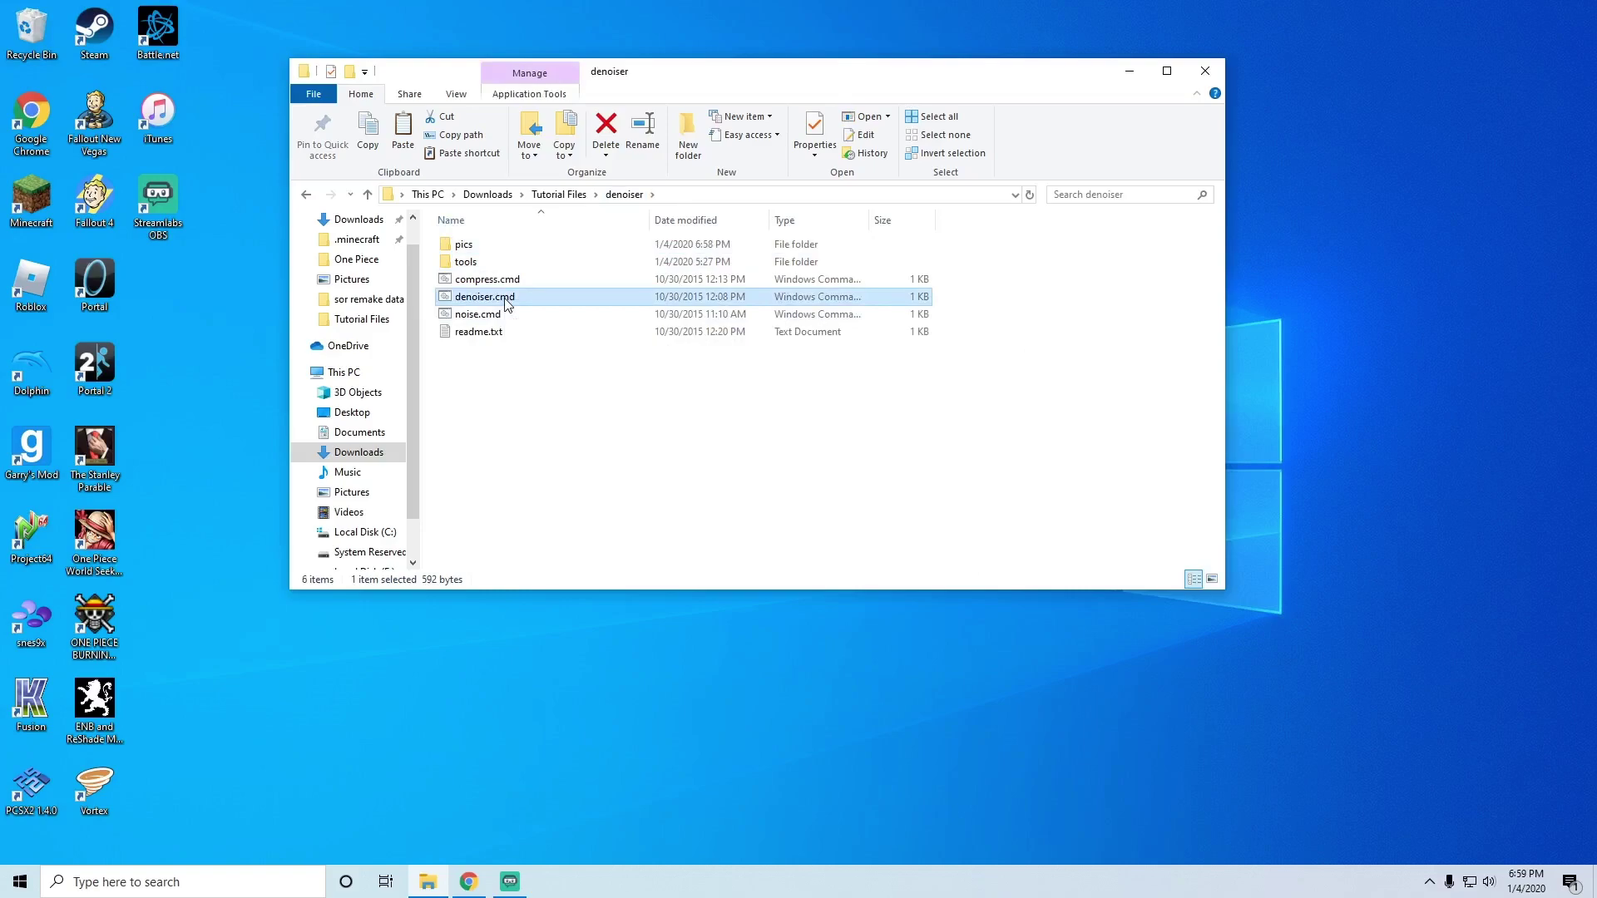
{"action": "double_click", "coordinate": [463, 244]}
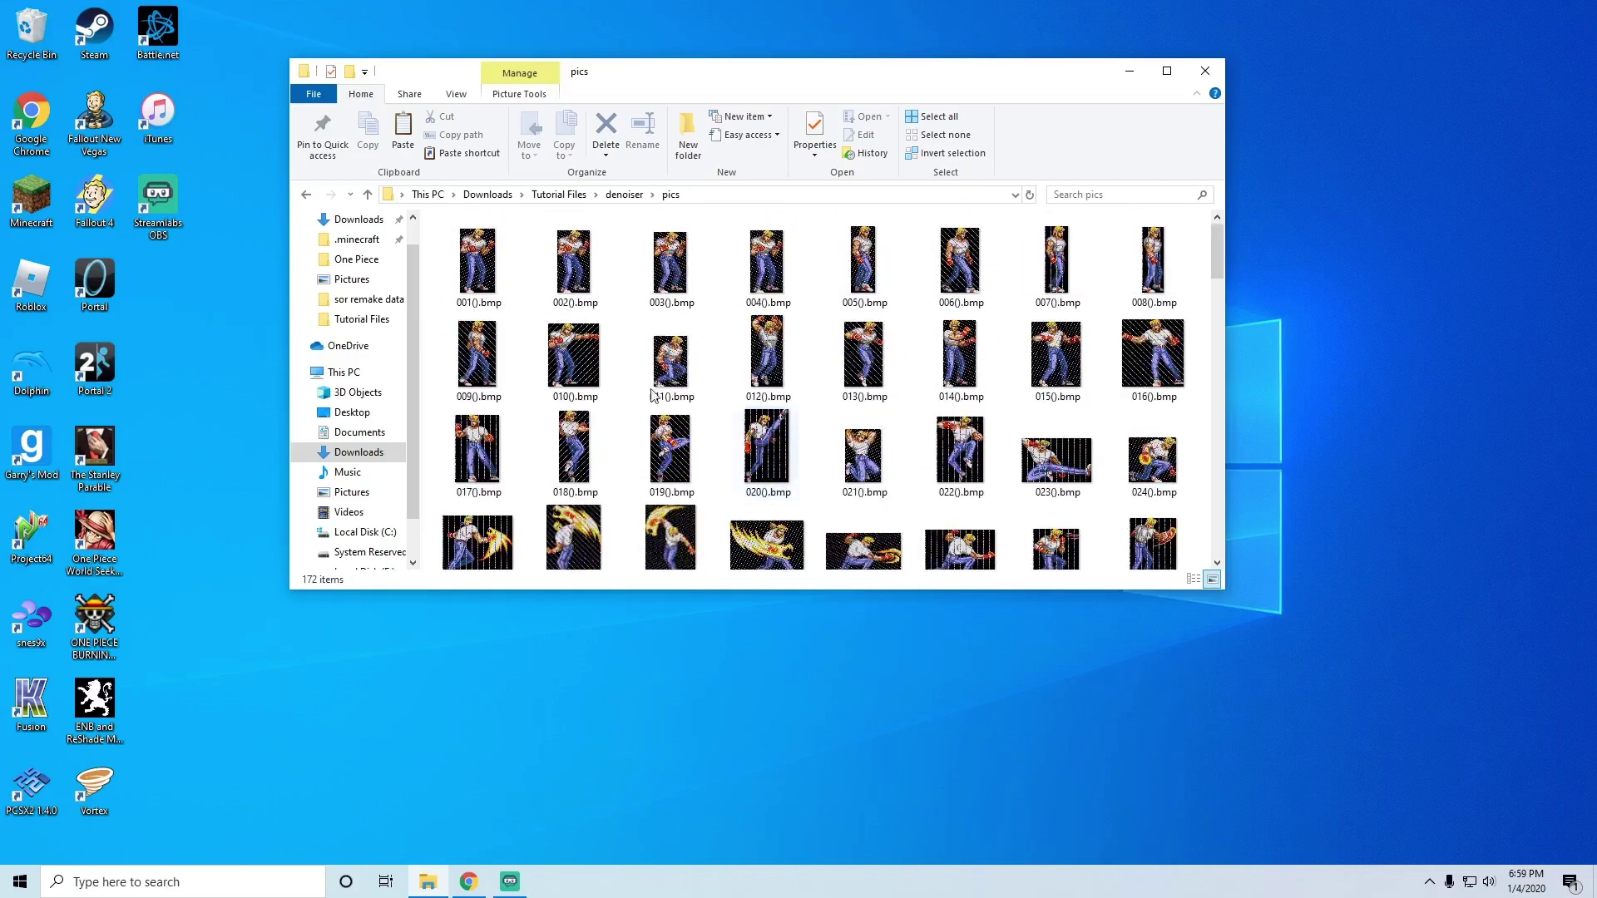
Step: Run denoiser.cmd from the denoiser folder to convert the exported sprites, and dismiss its console window when it finishes
{"action": "left_click", "coordinate": [634, 196]}
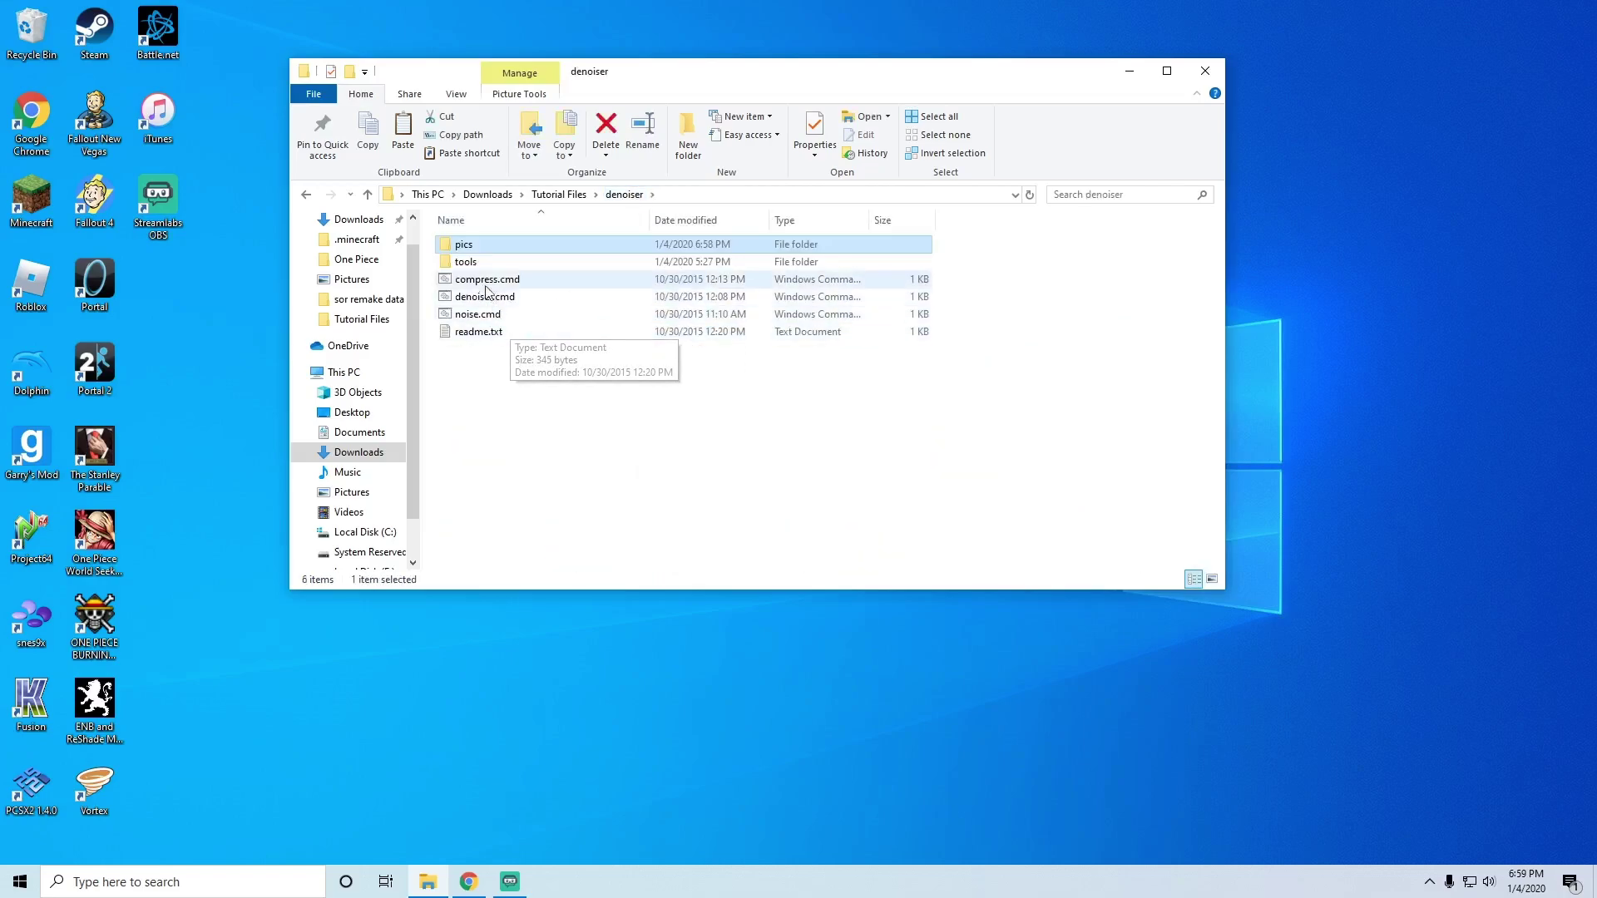
{"action": "double_click", "coordinate": [490, 297]}
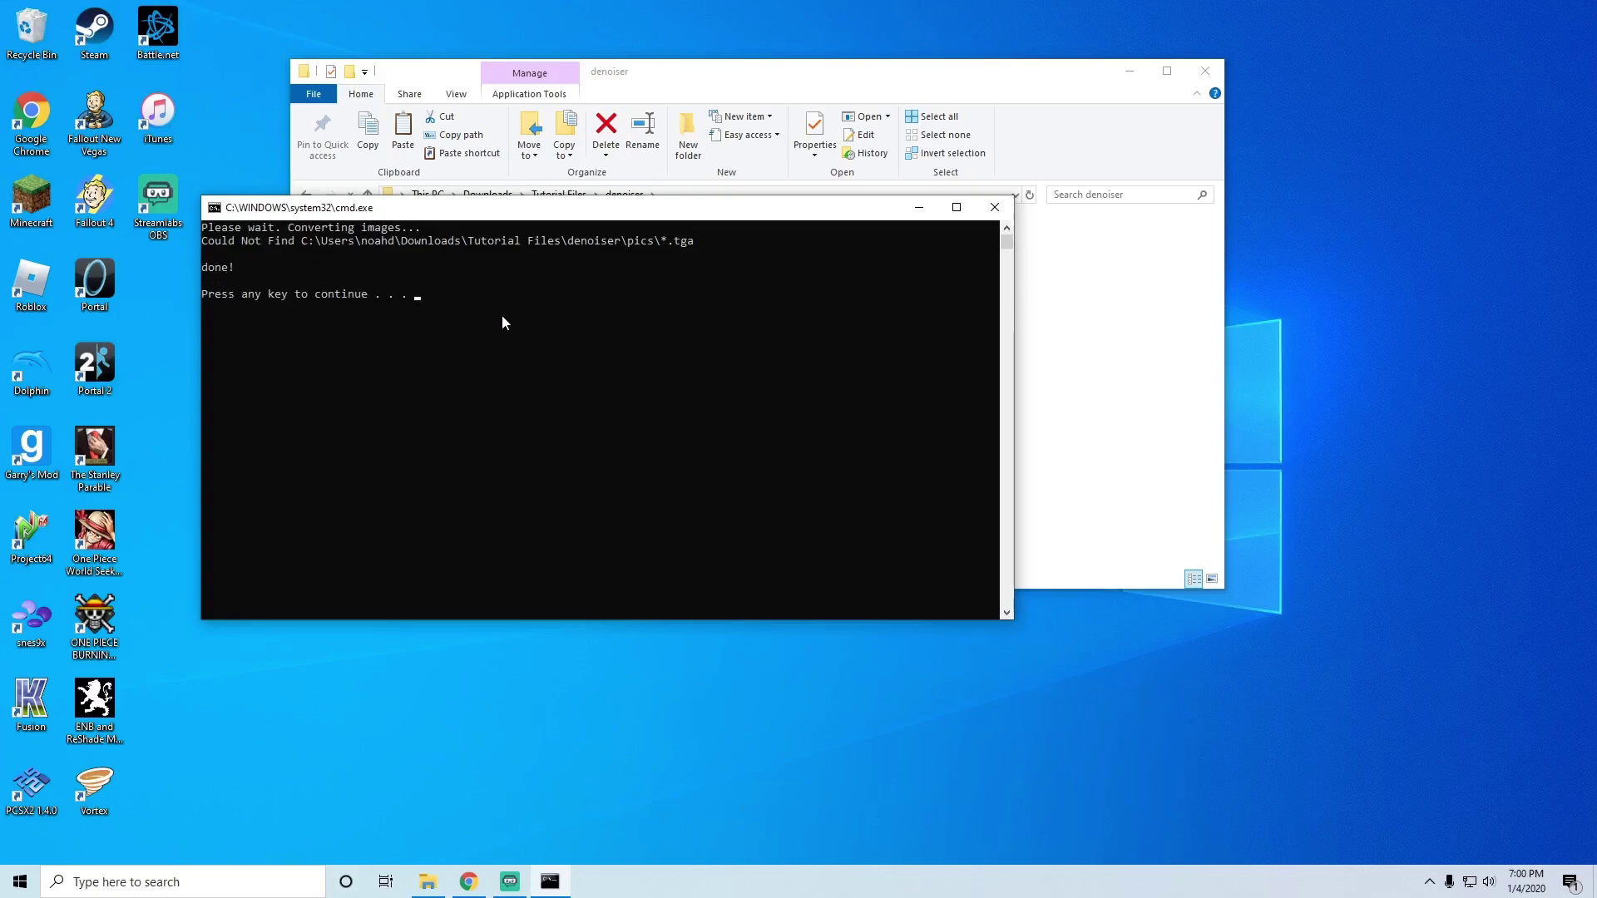
{"action": "key", "text": "Return"}
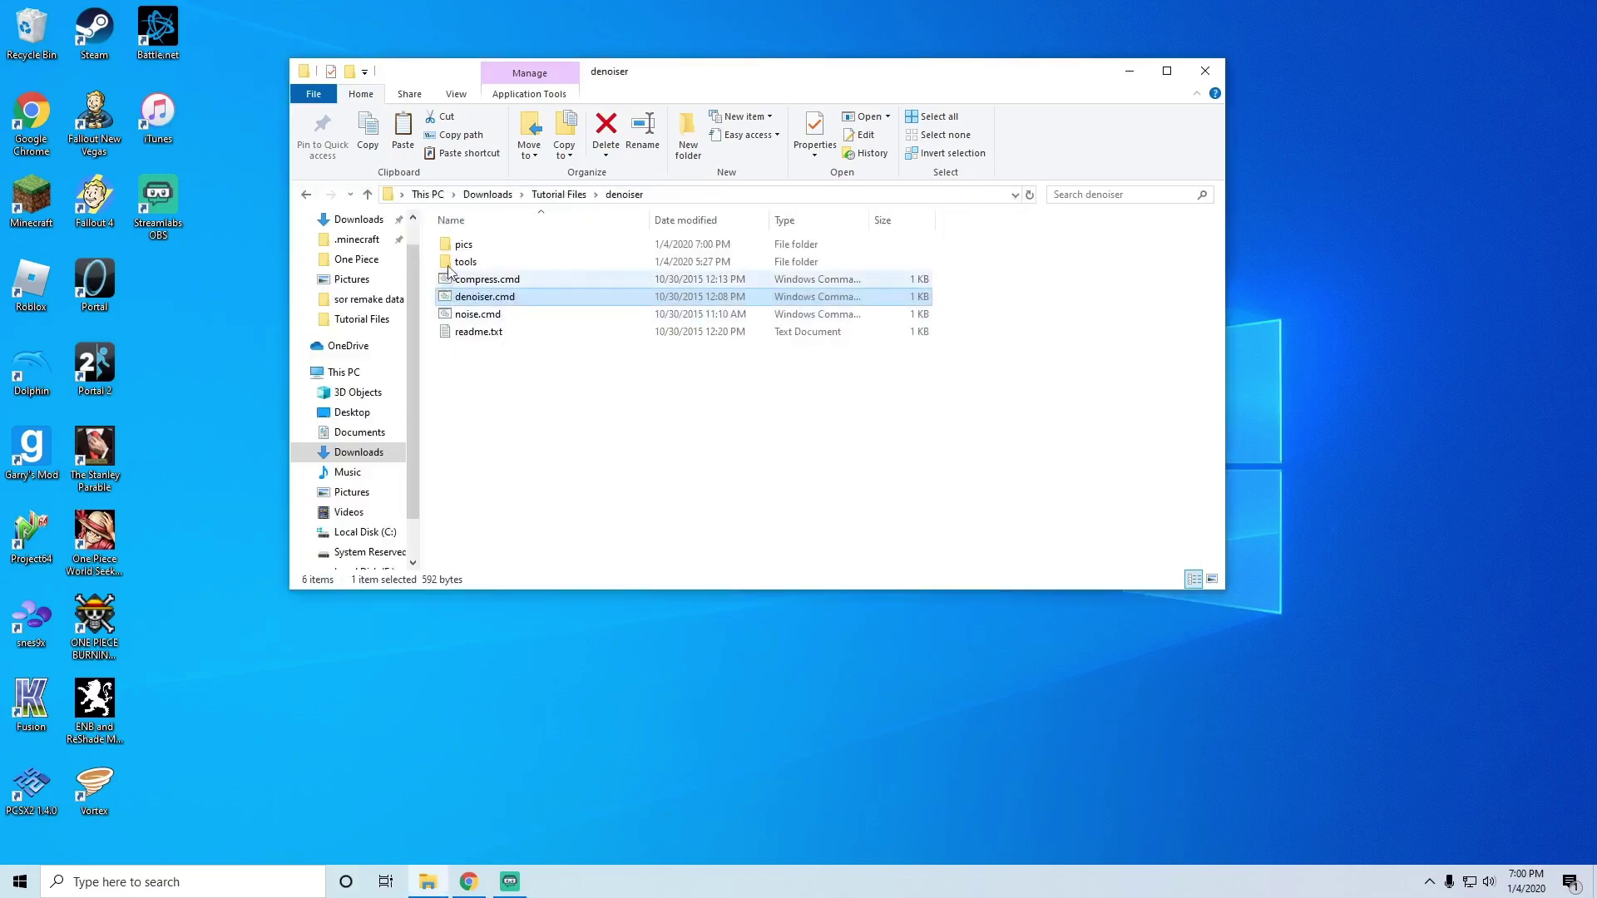
Step: Open the pics folder and look through the backgrounds of the converted sprites
{"action": "double_click", "coordinate": [514, 250]}
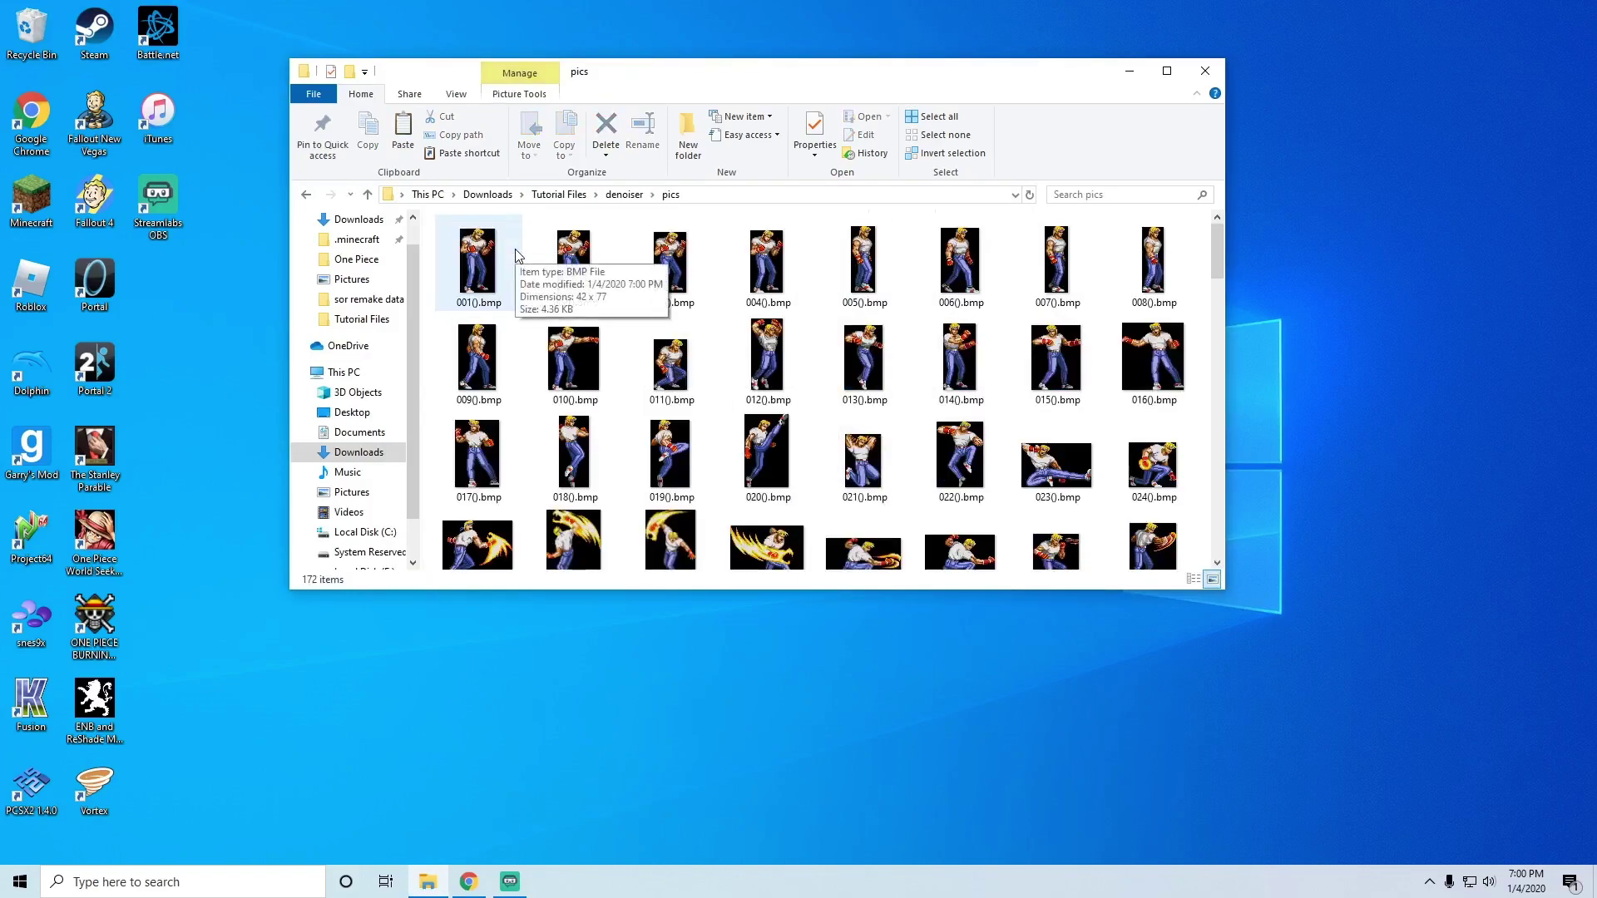
{"action": "scroll", "coordinate": [919, 374], "scroll_direction": "down", "scroll_amount": 15}
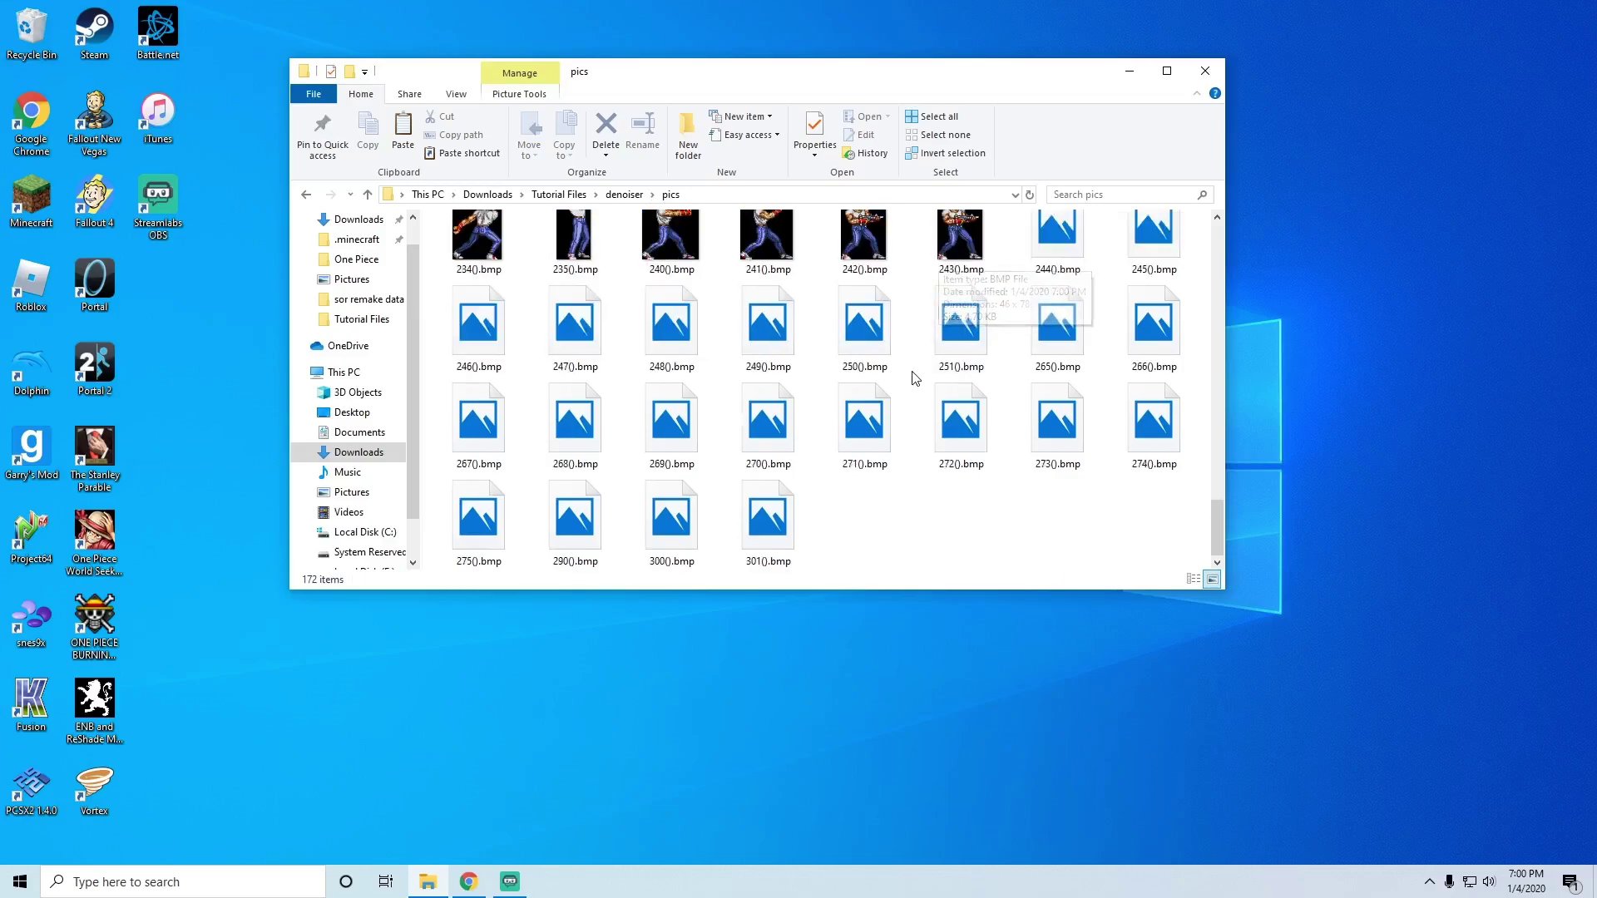
{"action": "scroll", "coordinate": [917, 376], "scroll_direction": "up", "scroll_amount": 15}
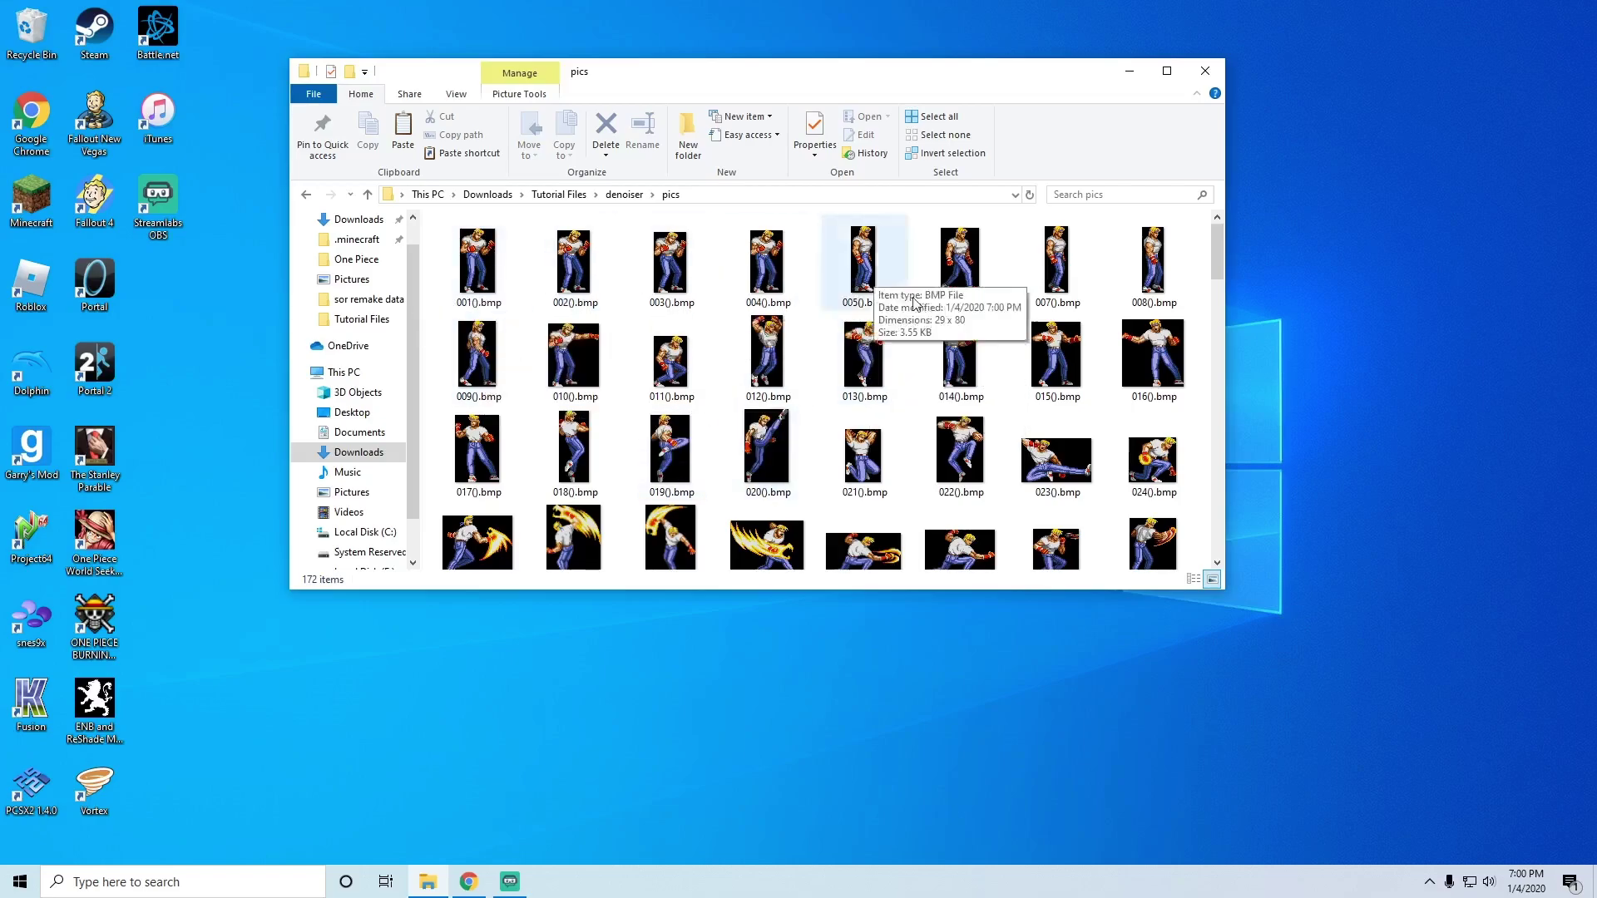
{"action": "scroll", "coordinate": [799, 461], "scroll_direction": "down", "scroll_amount": 15}
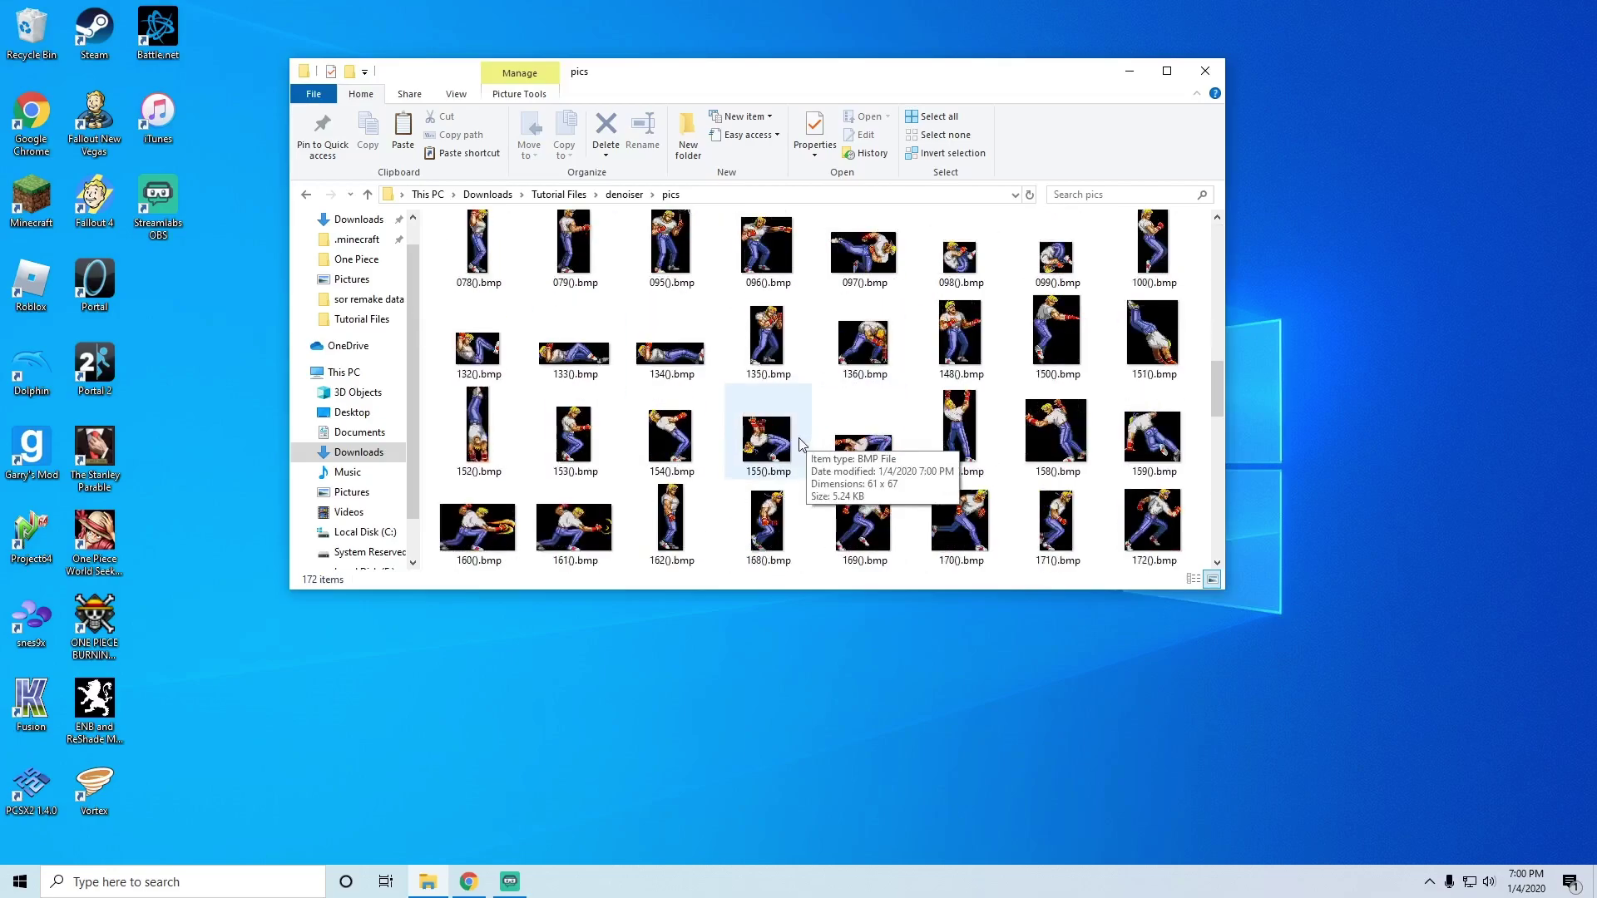
{"action": "scroll", "coordinate": [797, 462], "scroll_direction": "up", "scroll_amount": 15}
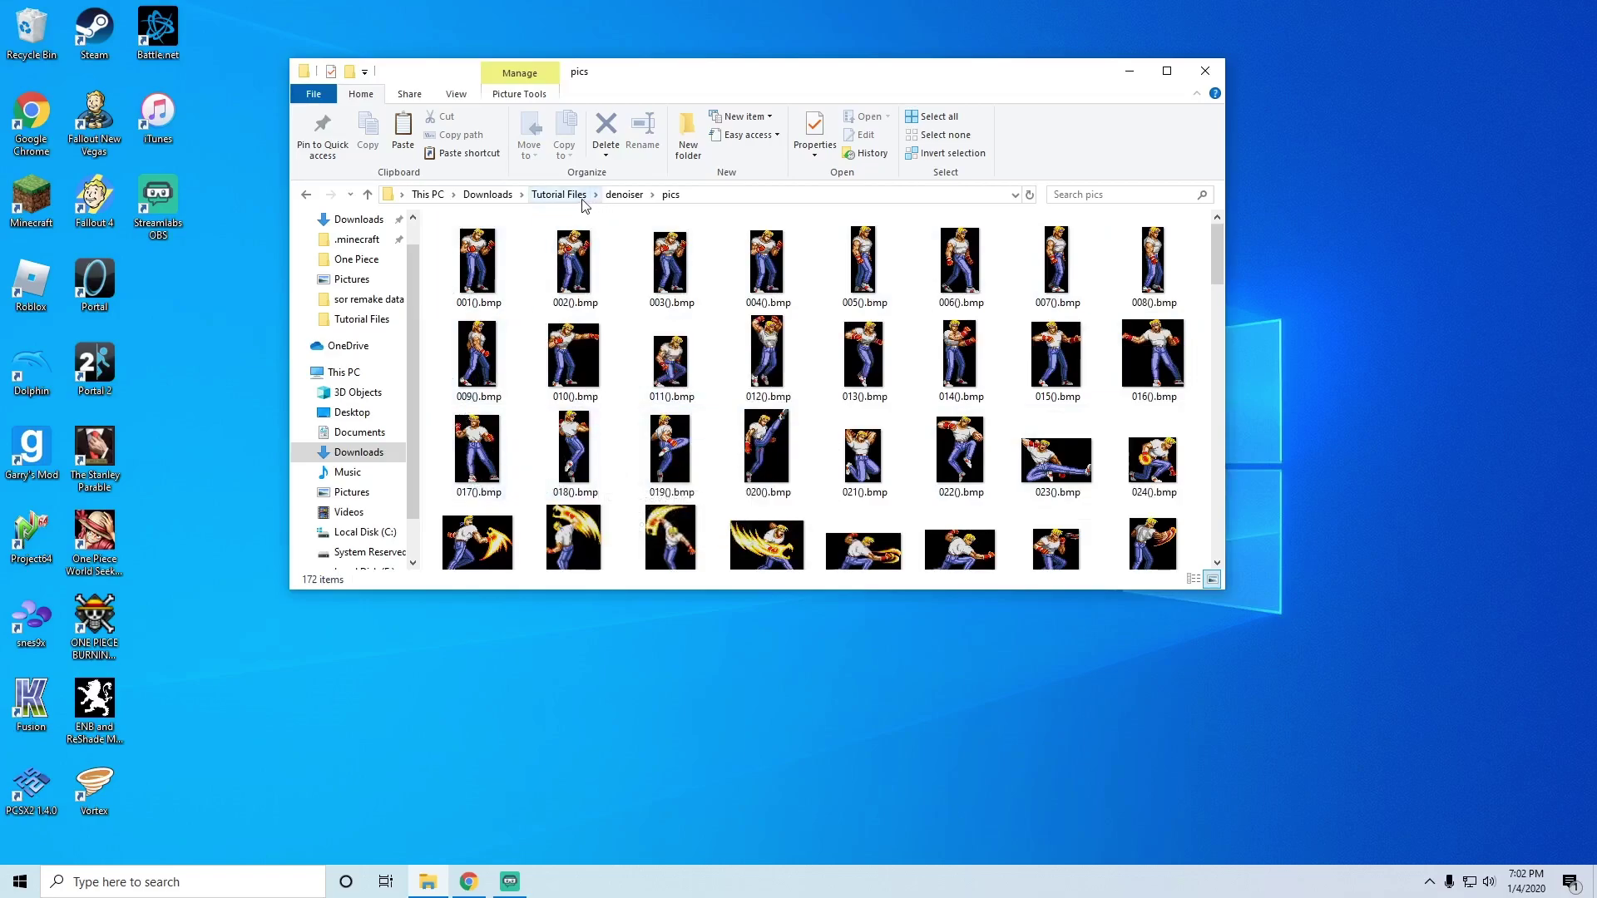
Step: Go back up to the Tutorial Files folder and launch GIMP 2.10.14
{"action": "left_click", "coordinate": [559, 195]}
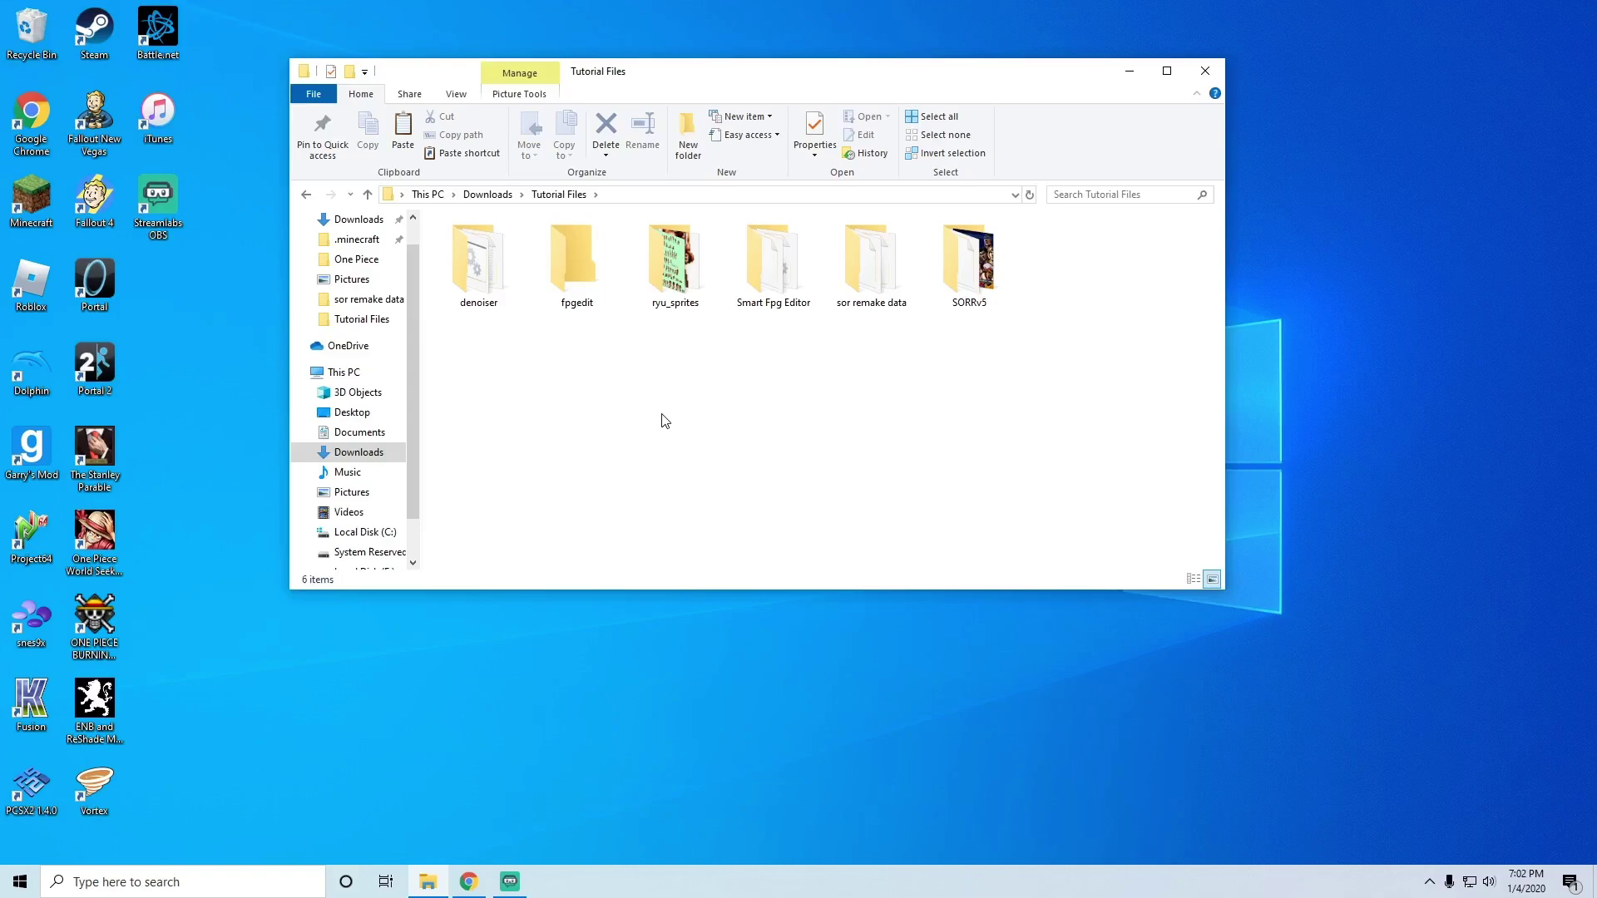
{"action": "left_click", "coordinate": [20, 882]}
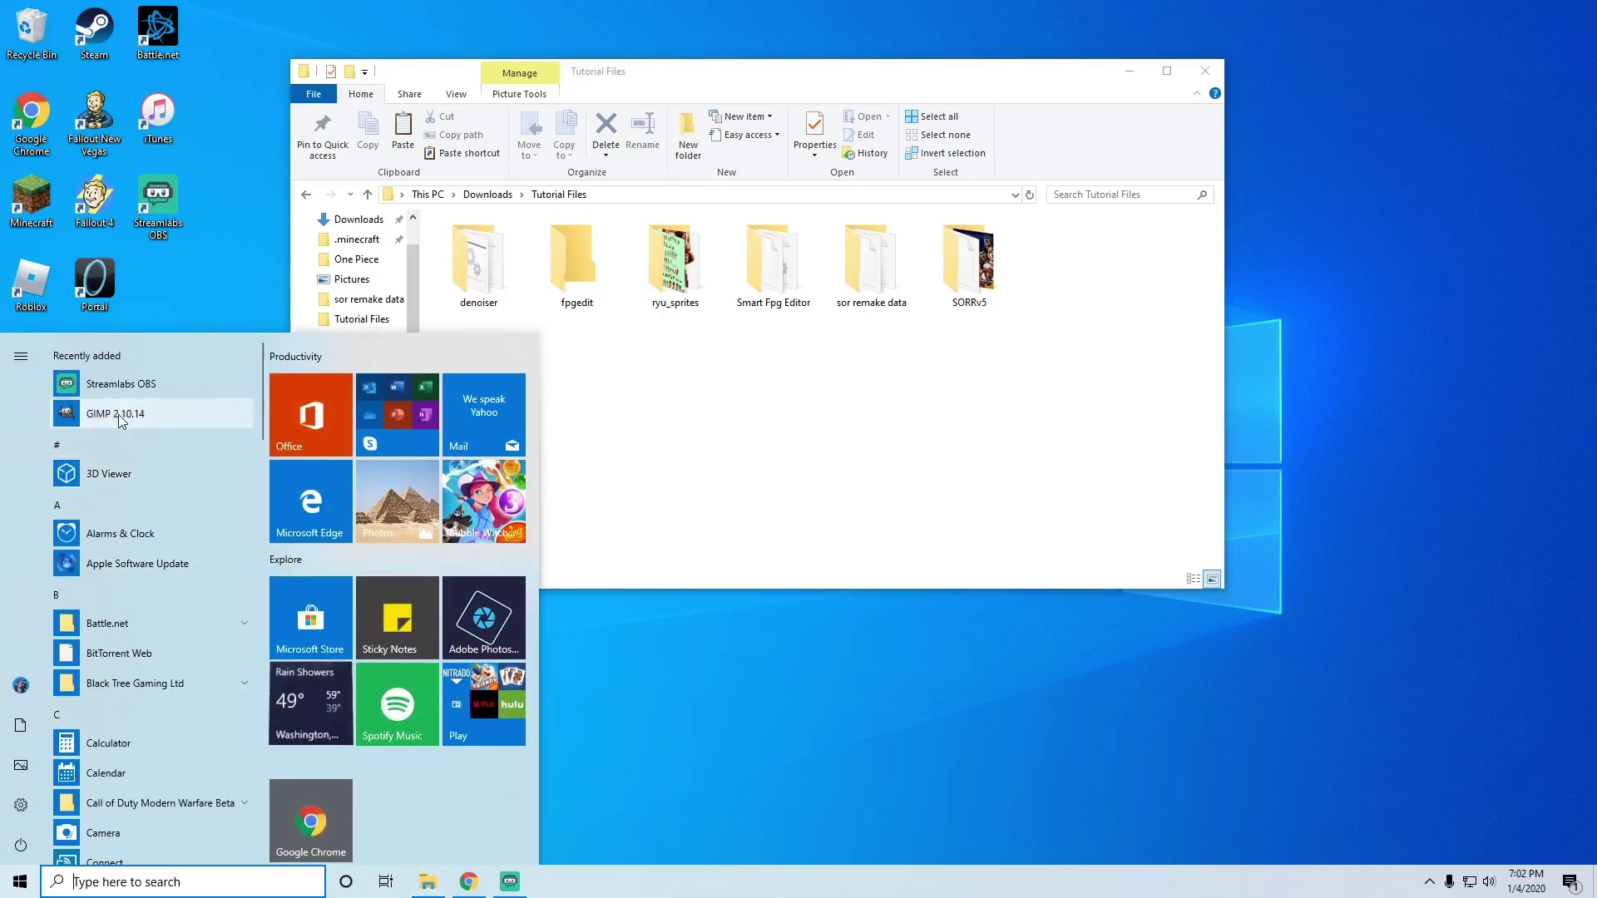
{"action": "left_click", "coordinate": [118, 415]}
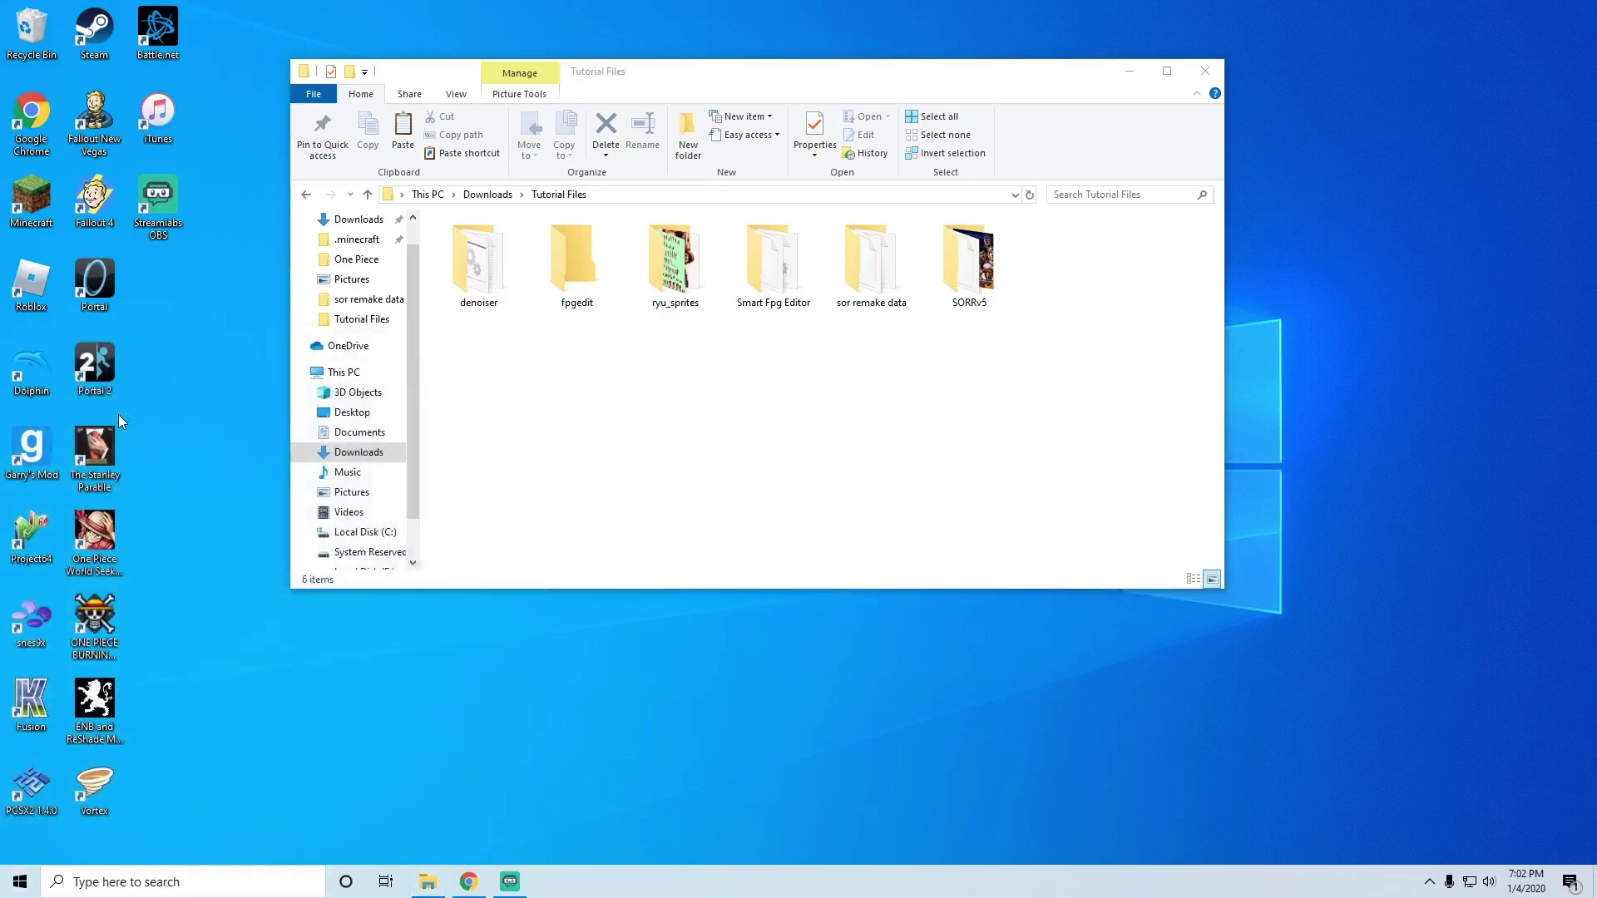
Step: Arrange the GIMP window and the Tutorial Files folder window so that both stay reachable on the desktop
{"action": "left_click_drag", "start_coordinate": [556, 227], "coordinate": [241, 204]}
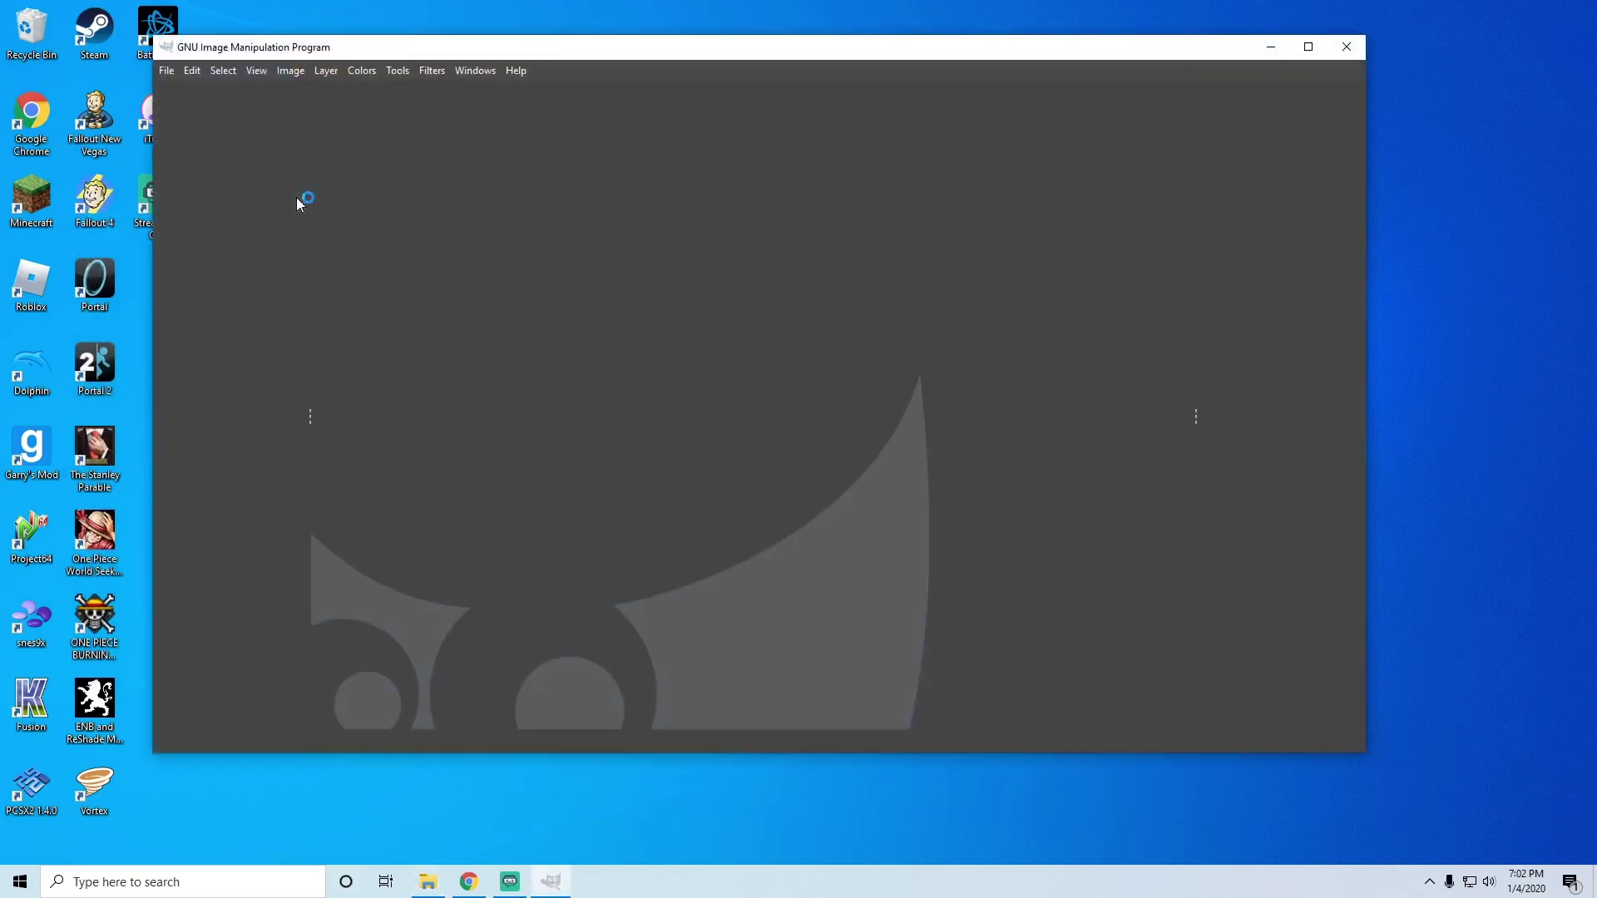
{"action": "mouse_move", "coordinate": [717, 47]}
{"action": "left_mouse_down"}
{"action": "mouse_move", "coordinate": [630, 123]}
{"action": "mouse_move", "coordinate": [823, 71]}
{"action": "mouse_move", "coordinate": [1064, 48]}
{"action": "left_mouse_up"}
{"action": "left_click", "coordinate": [571, 127]}
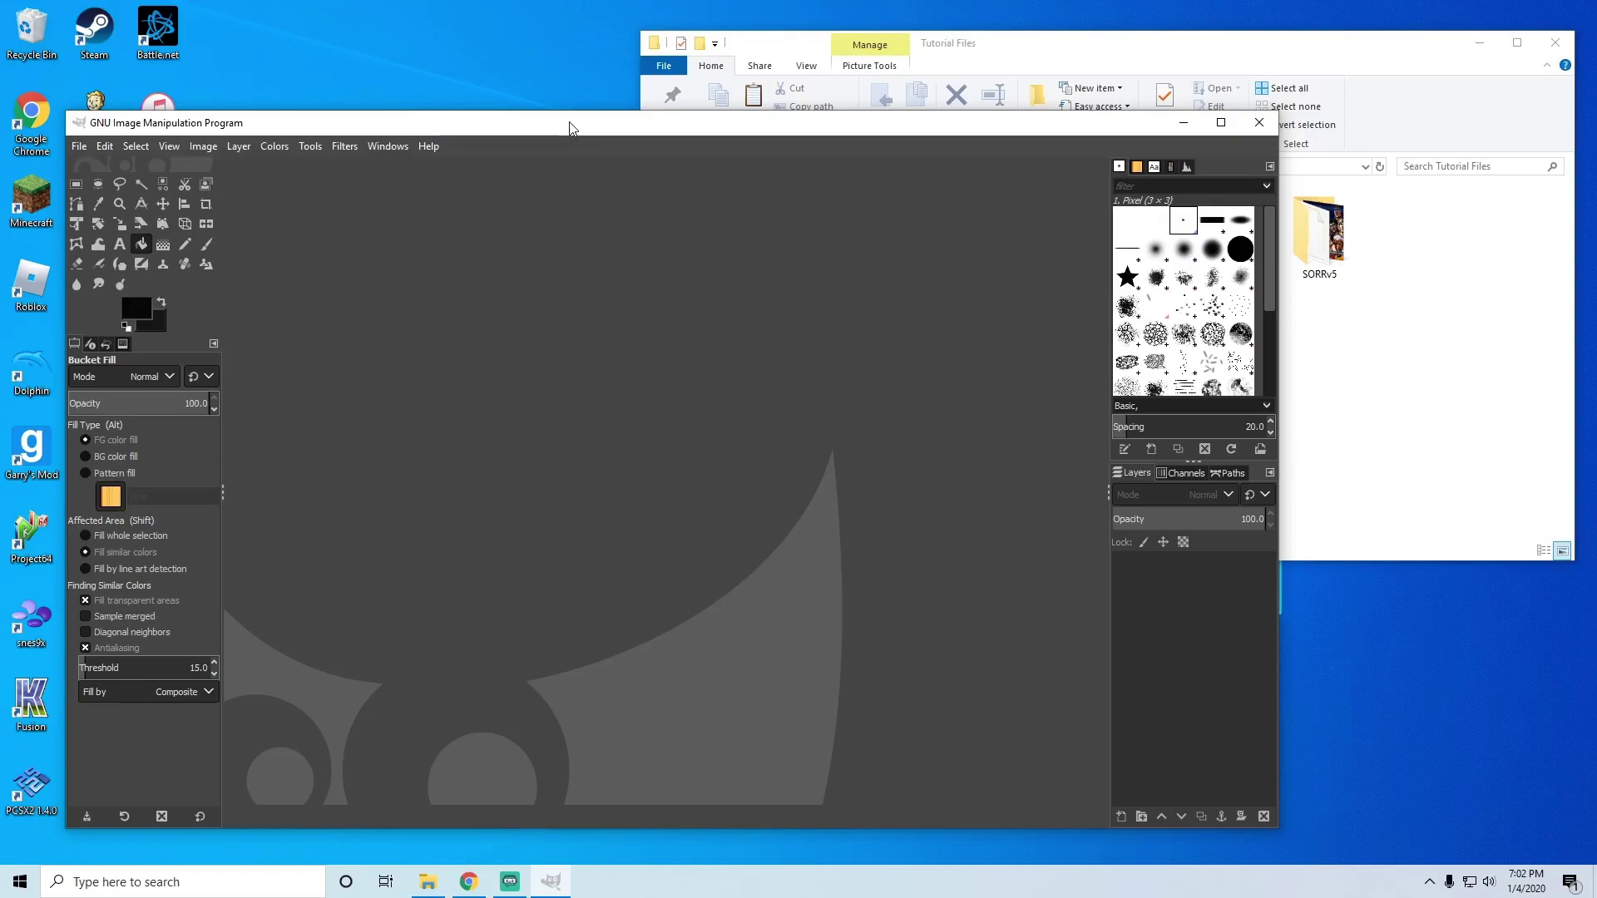
{"action": "left_click", "coordinate": [80, 146]}
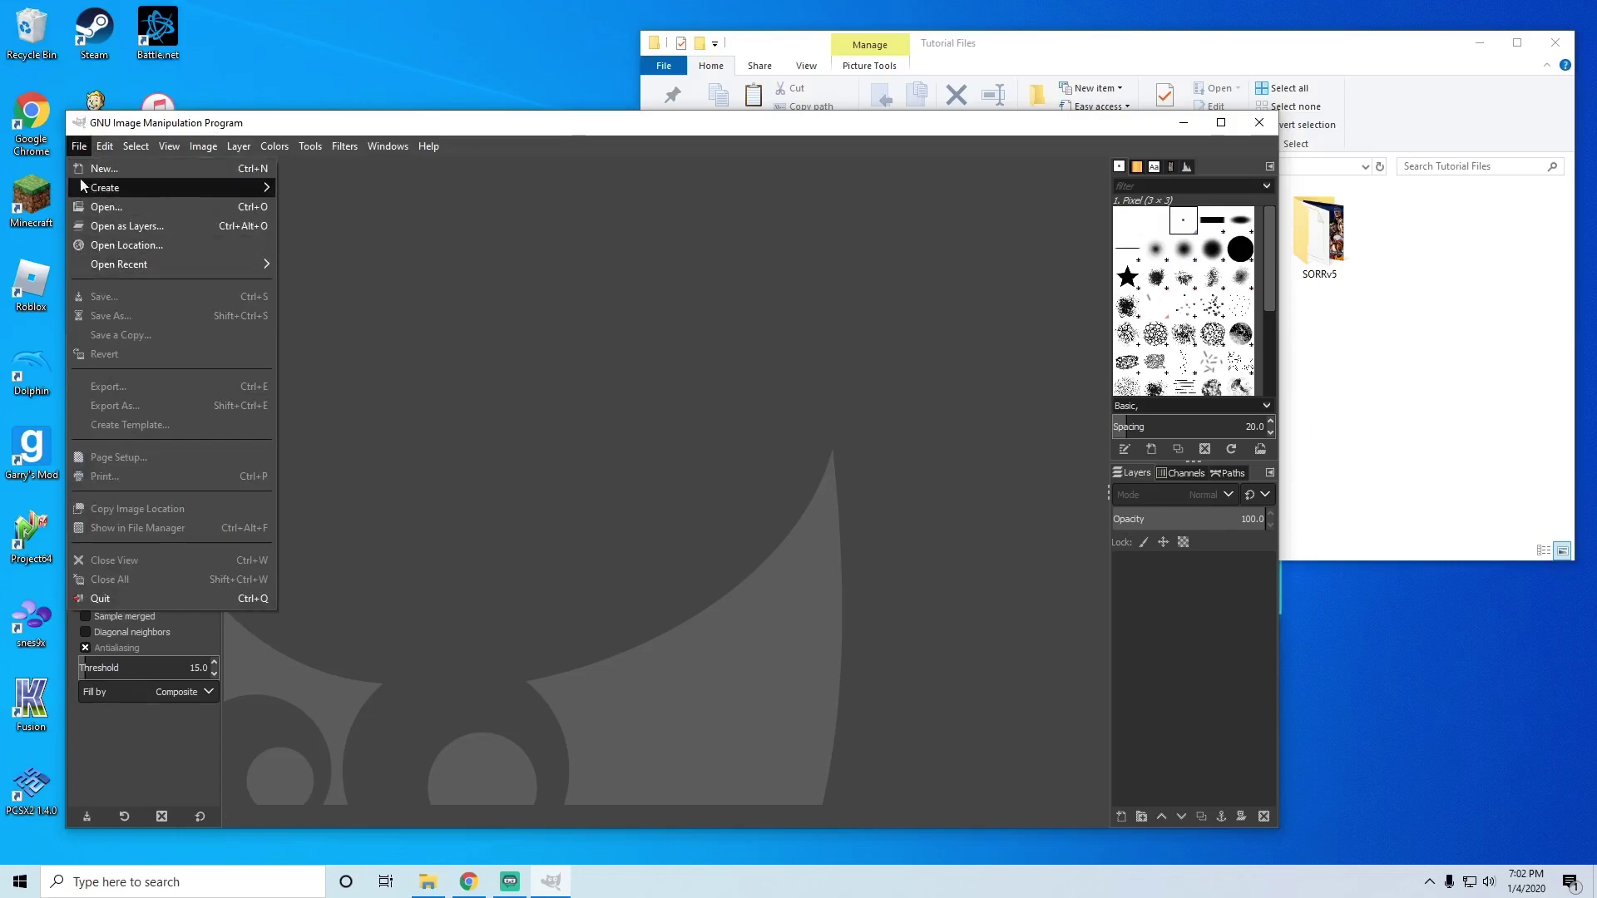
{"action": "left_click", "coordinate": [77, 147]}
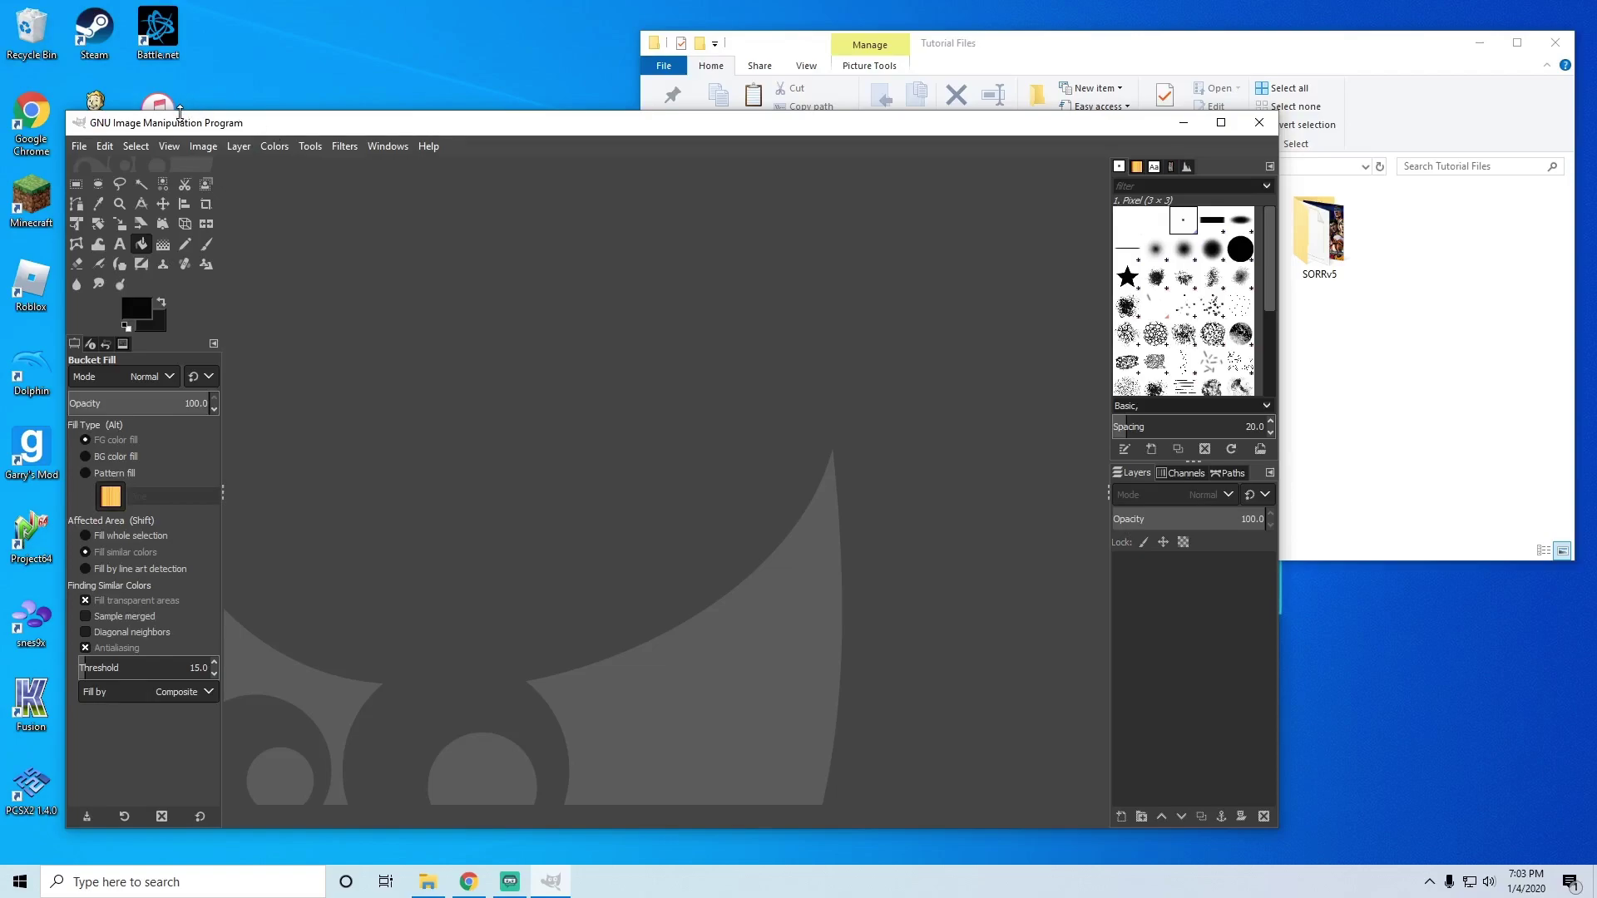
{"action": "left_click_drag", "start_coordinate": [181, 130], "coordinate": [130, 78]}
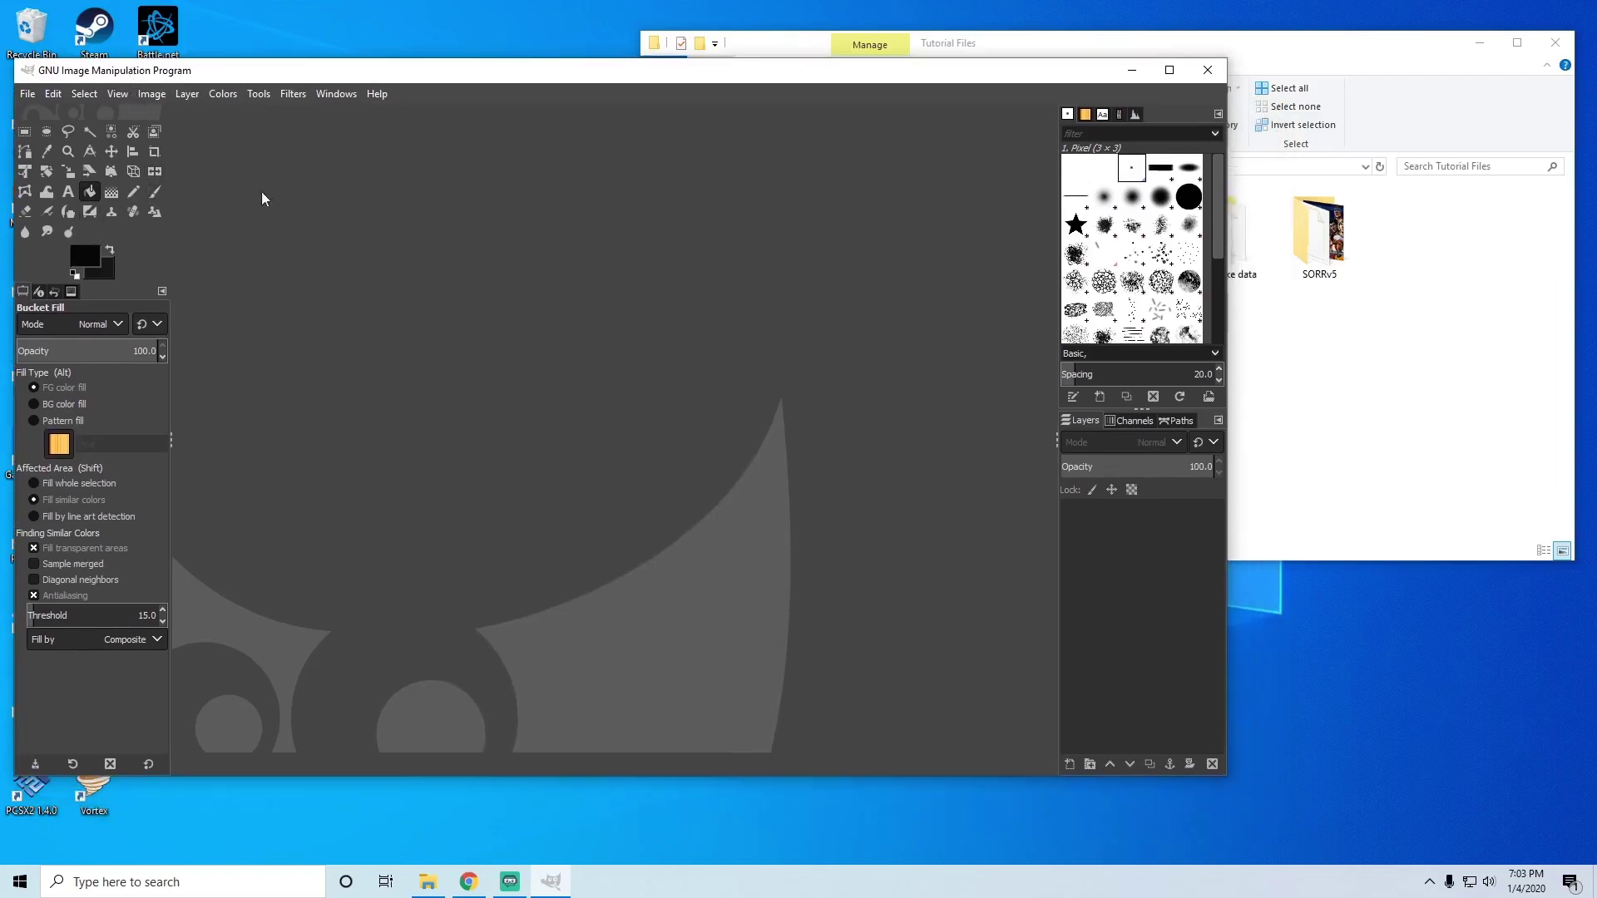
Step: Start opening an image in GIMP and browse through Downloads and Tutorial Files to the denoiser folder's pics subfolder
{"action": "left_click", "coordinate": [27, 93]}
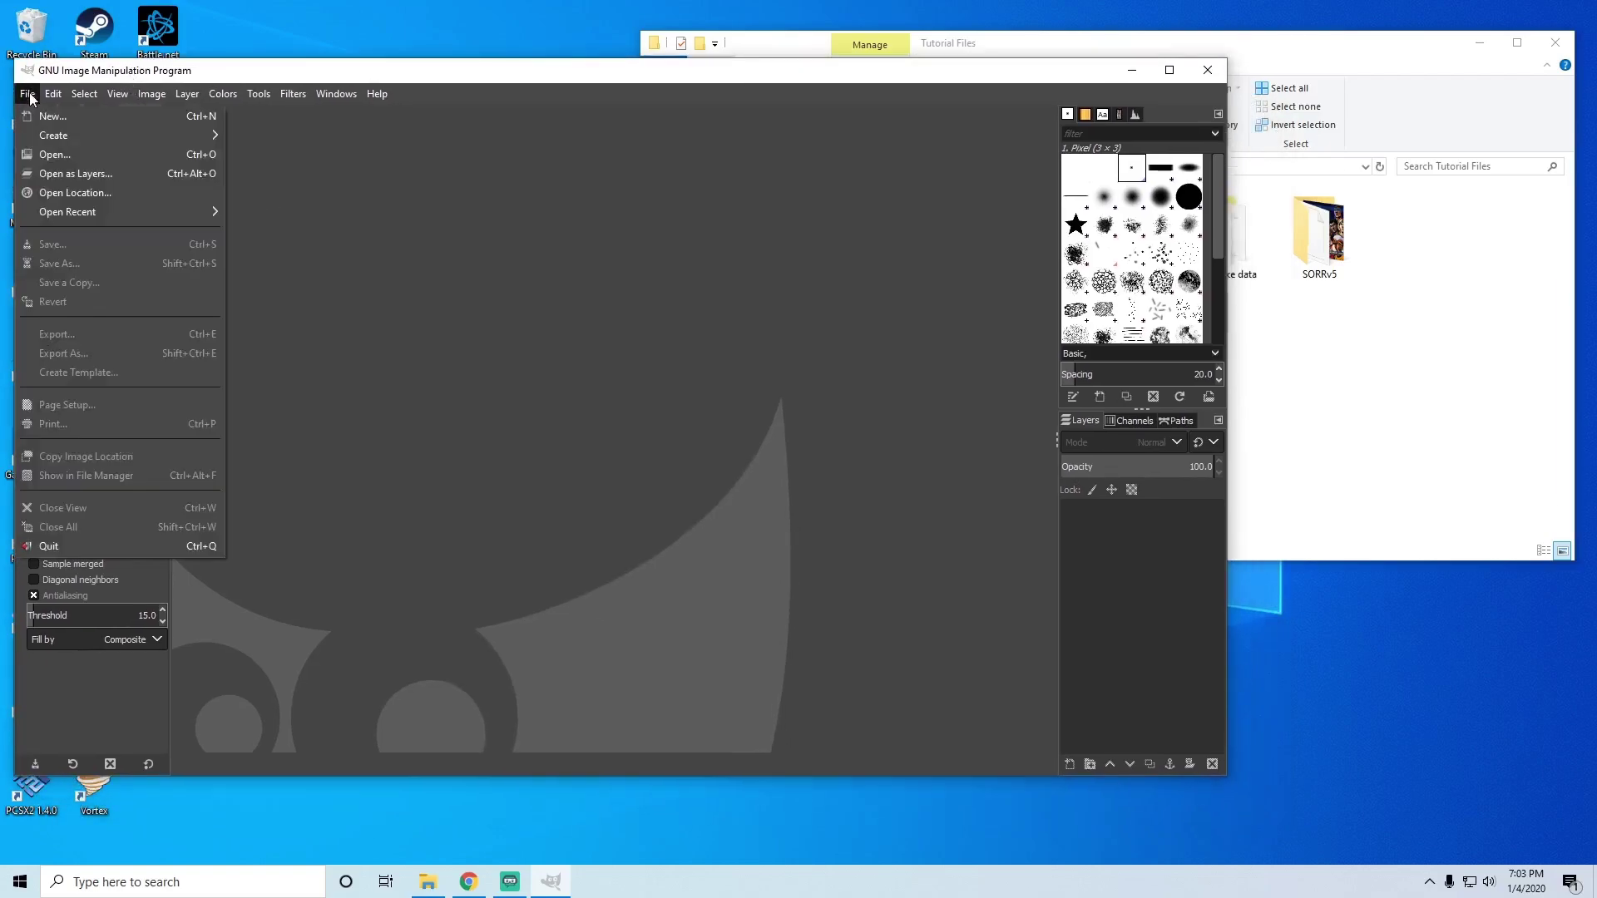
{"action": "left_click", "coordinate": [37, 150]}
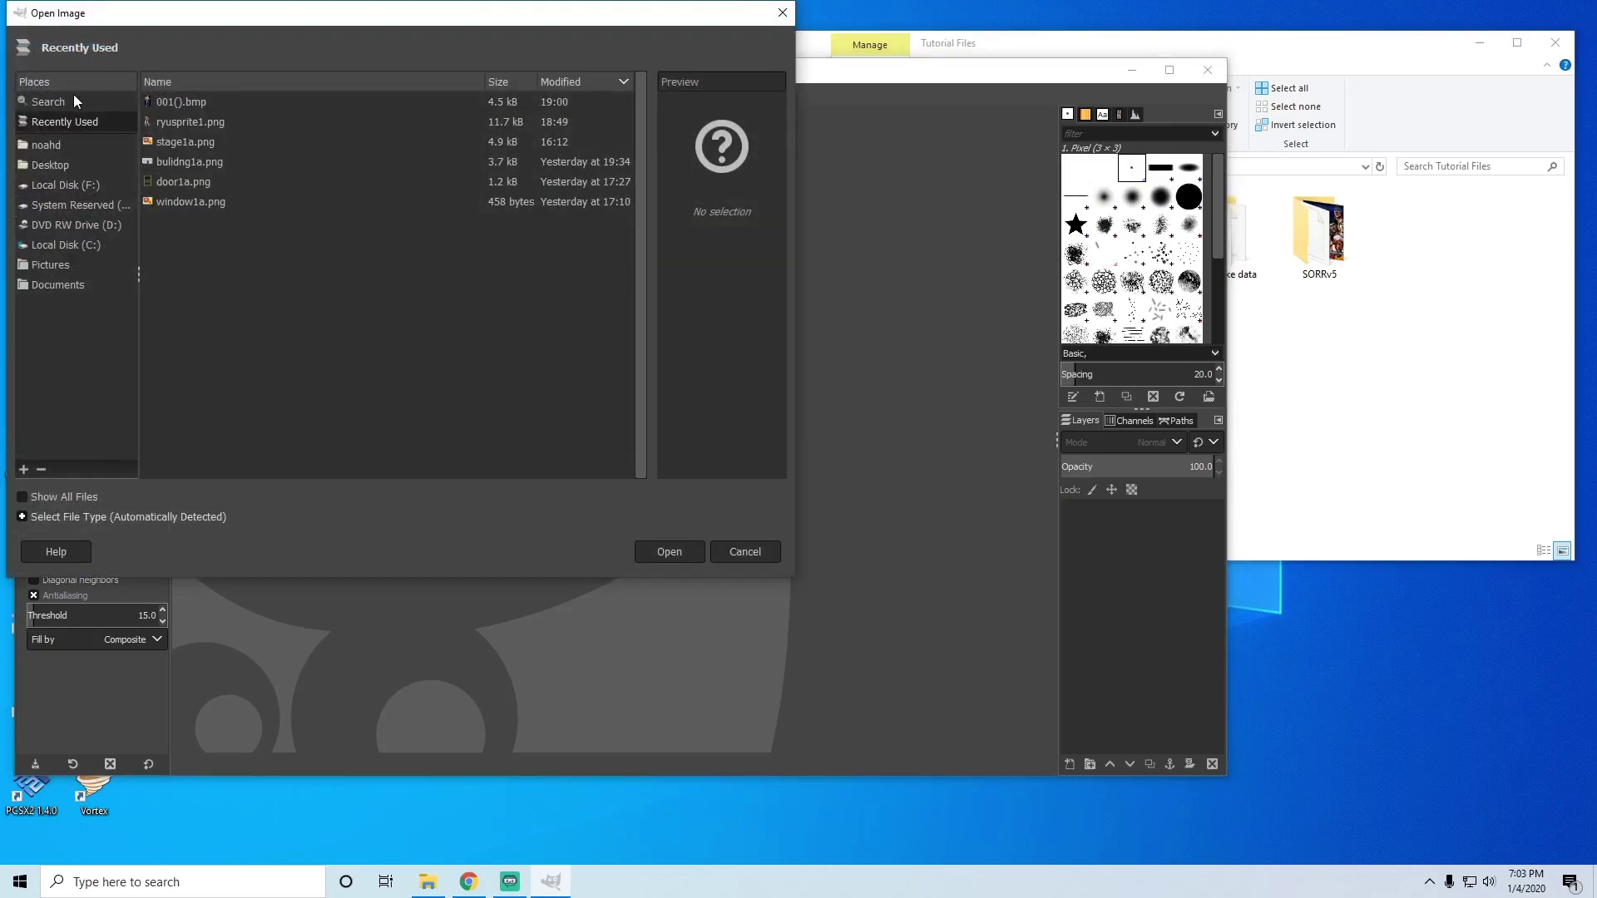
{"action": "left_click", "coordinate": [62, 191]}
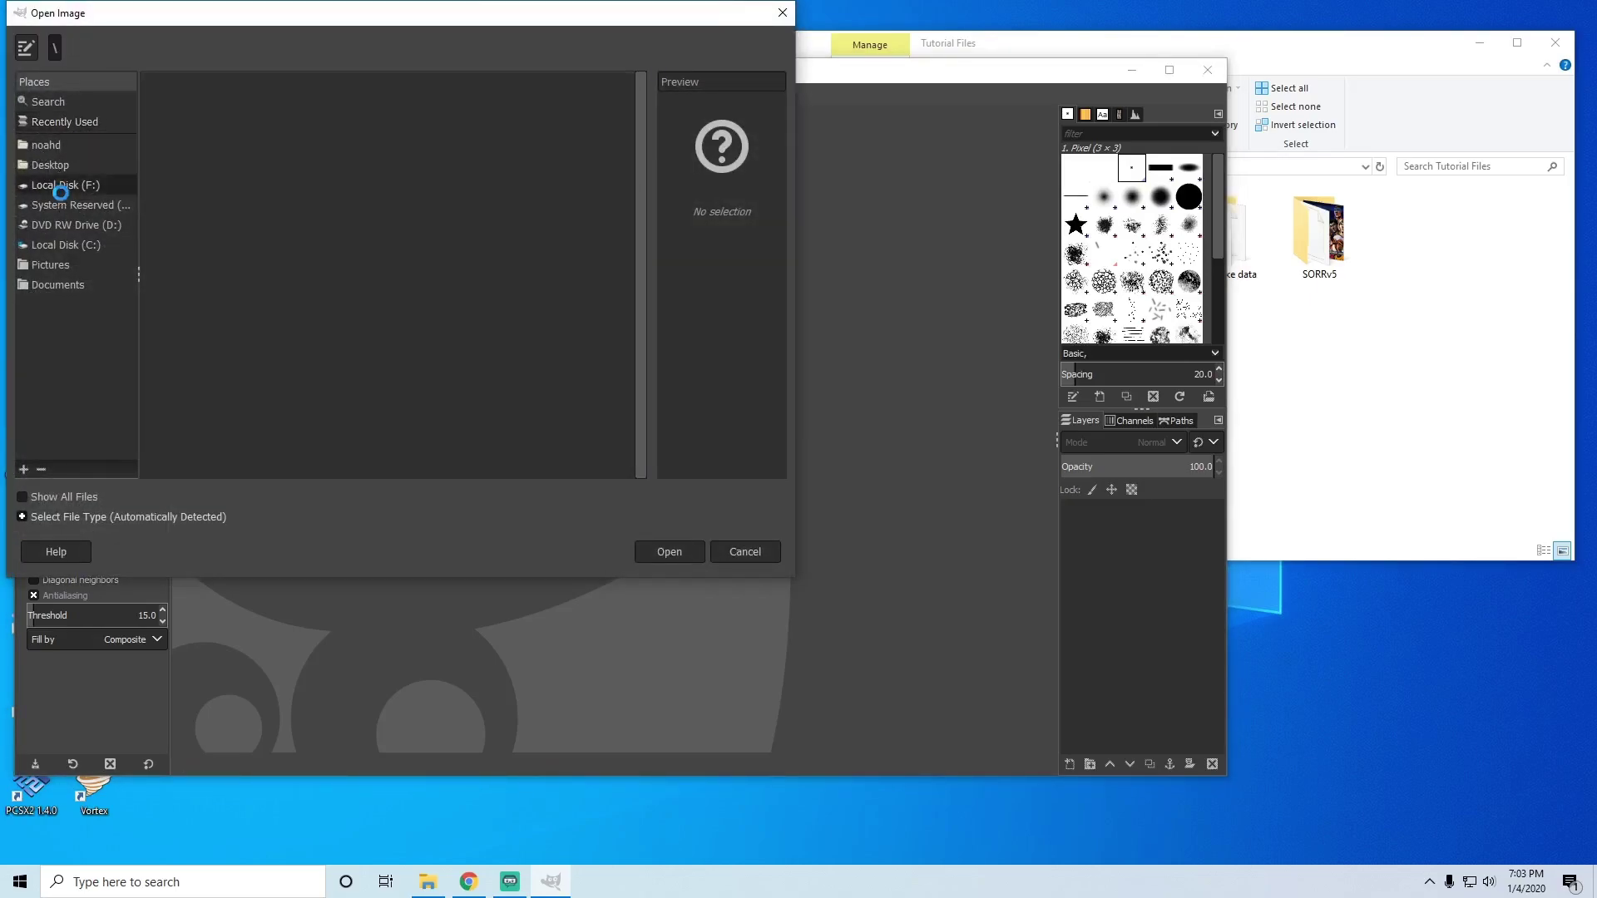
{"action": "left_click", "coordinate": [76, 147]}
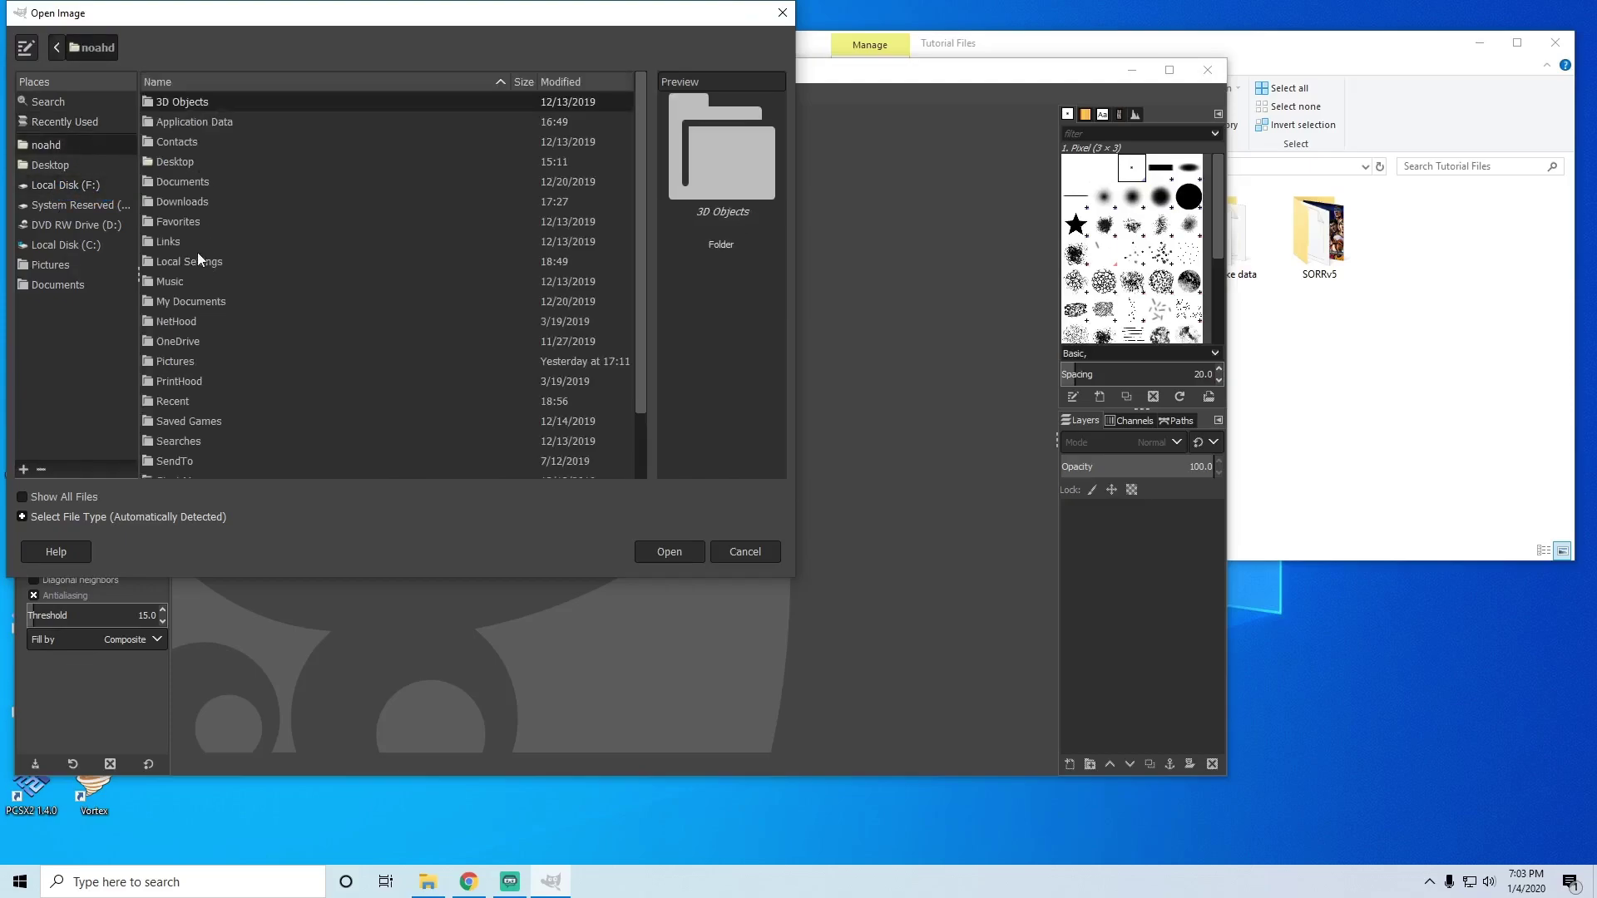
{"action": "scroll", "coordinate": [200, 275], "scroll_direction": "down", "scroll_amount": 1}
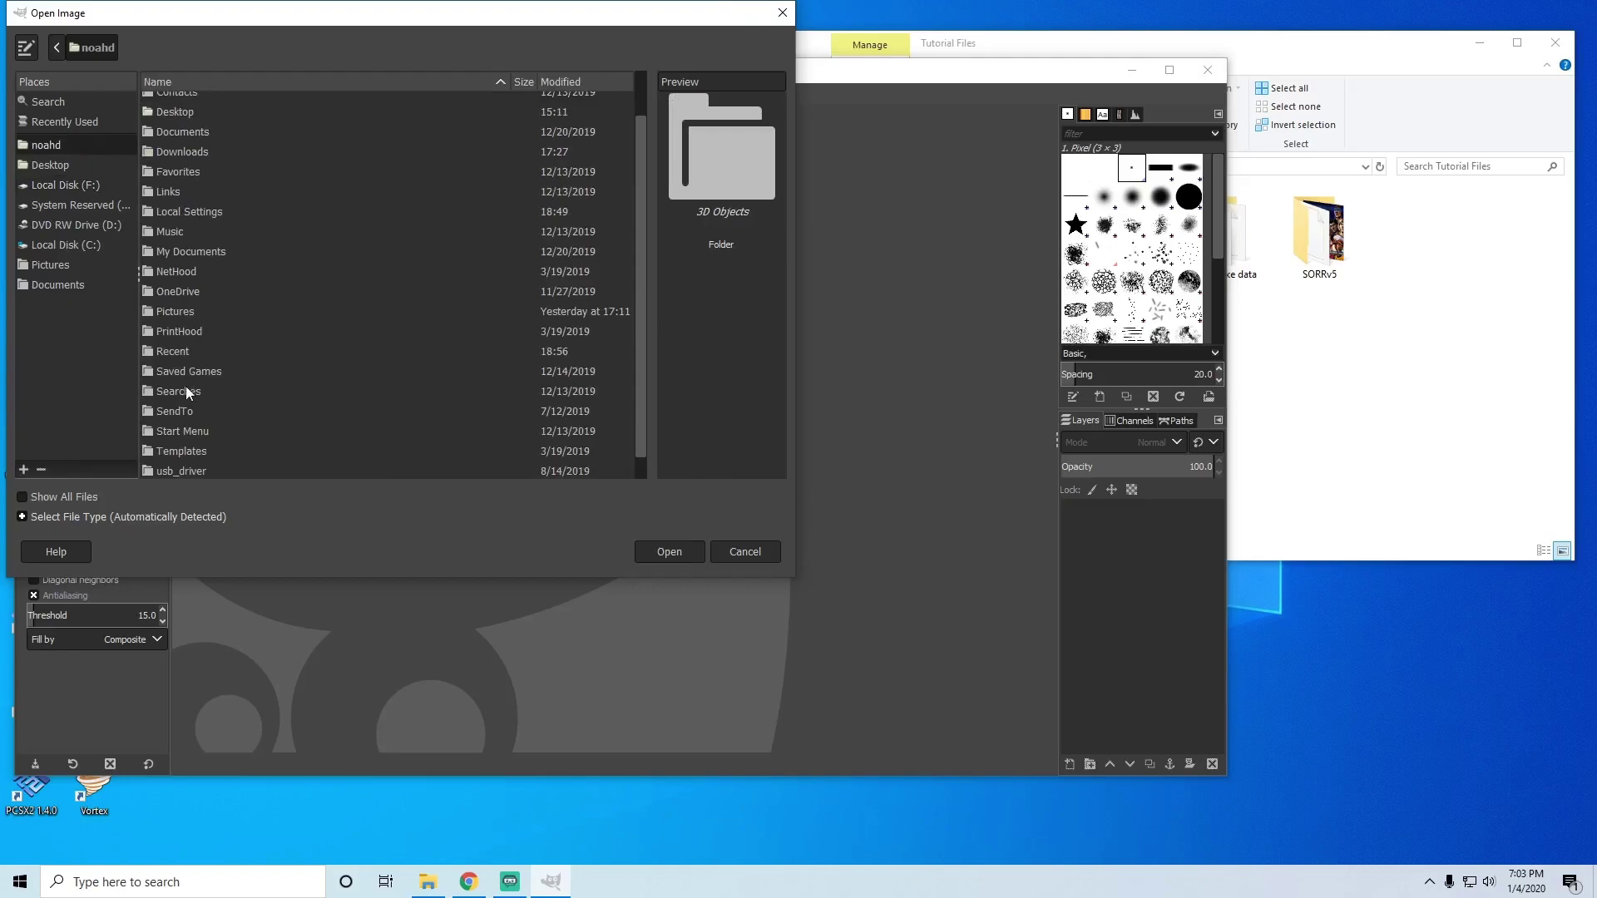
{"action": "scroll", "coordinate": [181, 197], "scroll_direction": "up", "scroll_amount": 1}
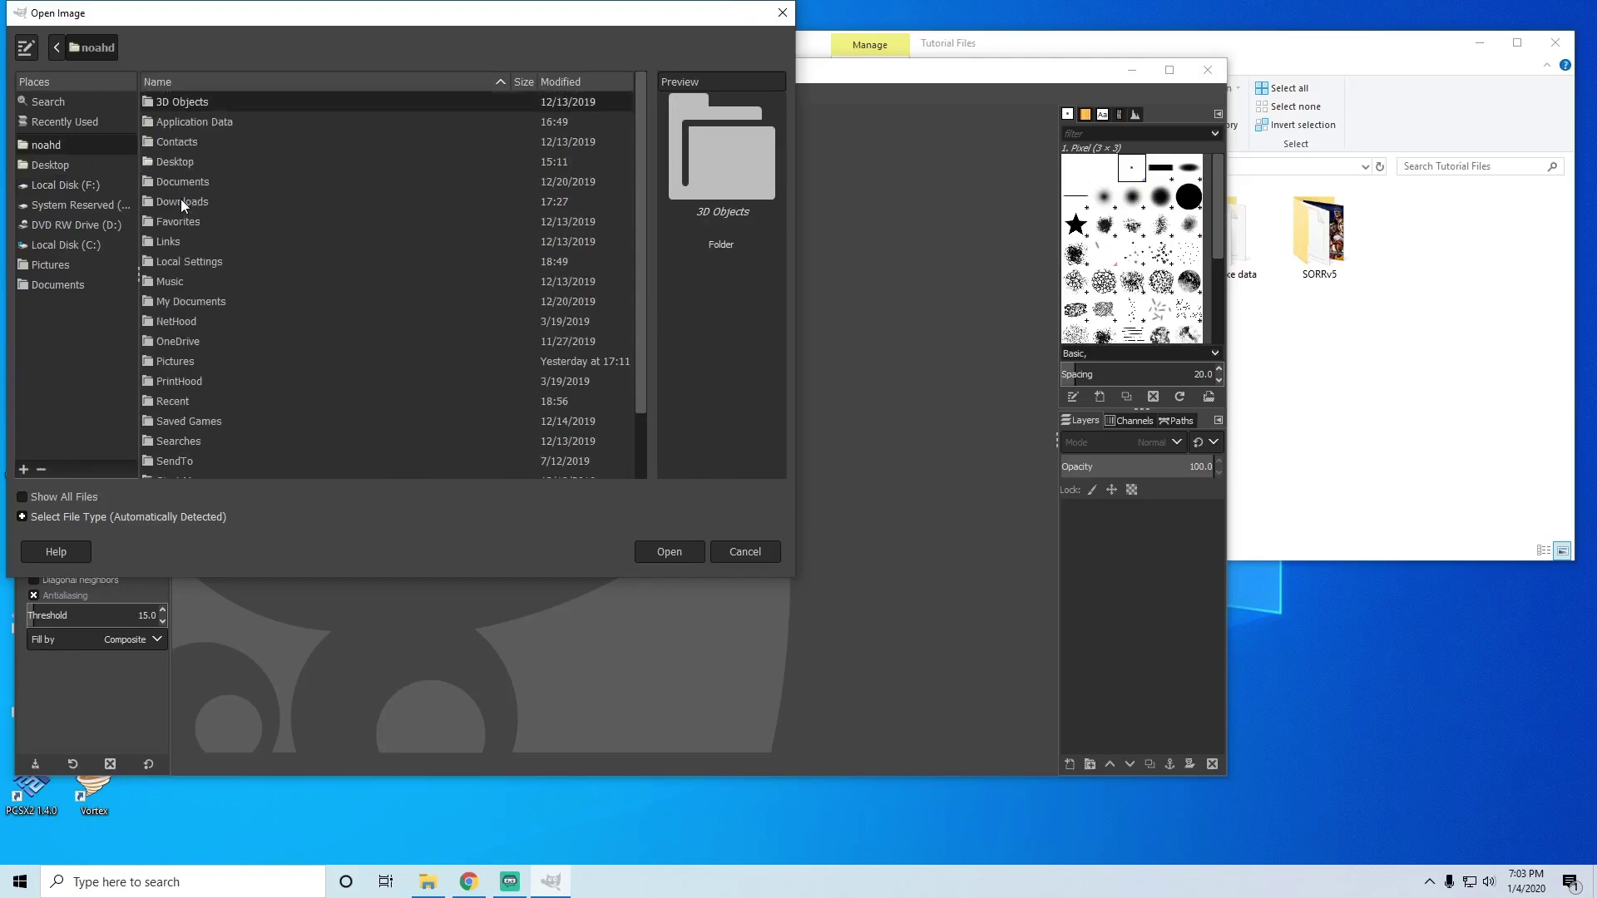
{"action": "double_click", "coordinate": [181, 198]}
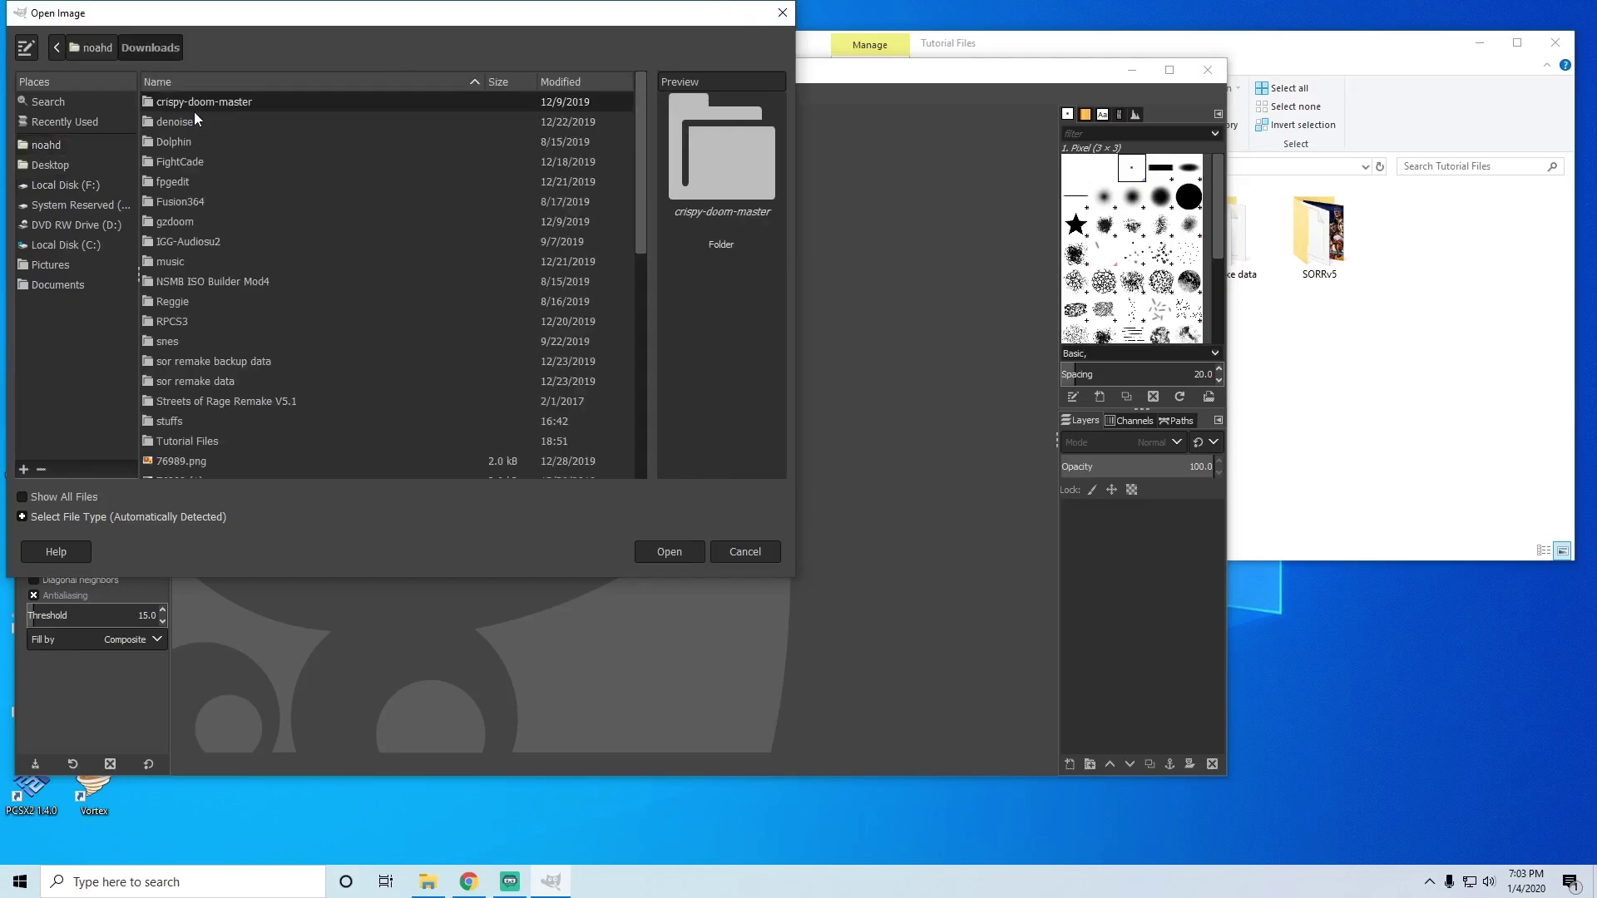
{"action": "left_click", "coordinate": [175, 440]}
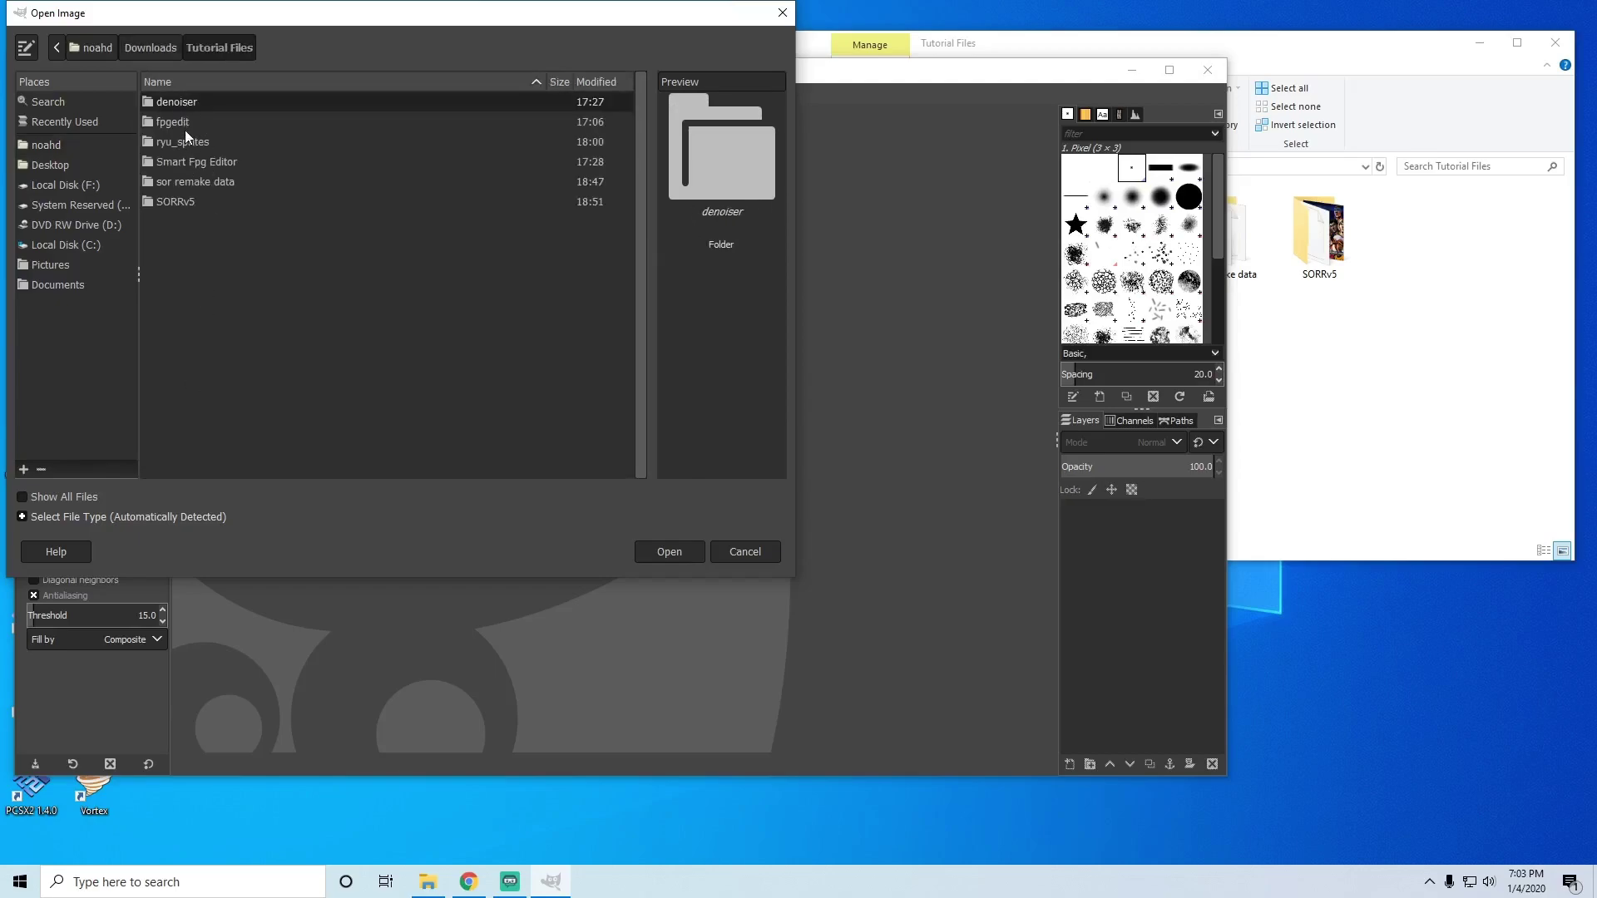
{"action": "double_click", "coordinate": [196, 103]}
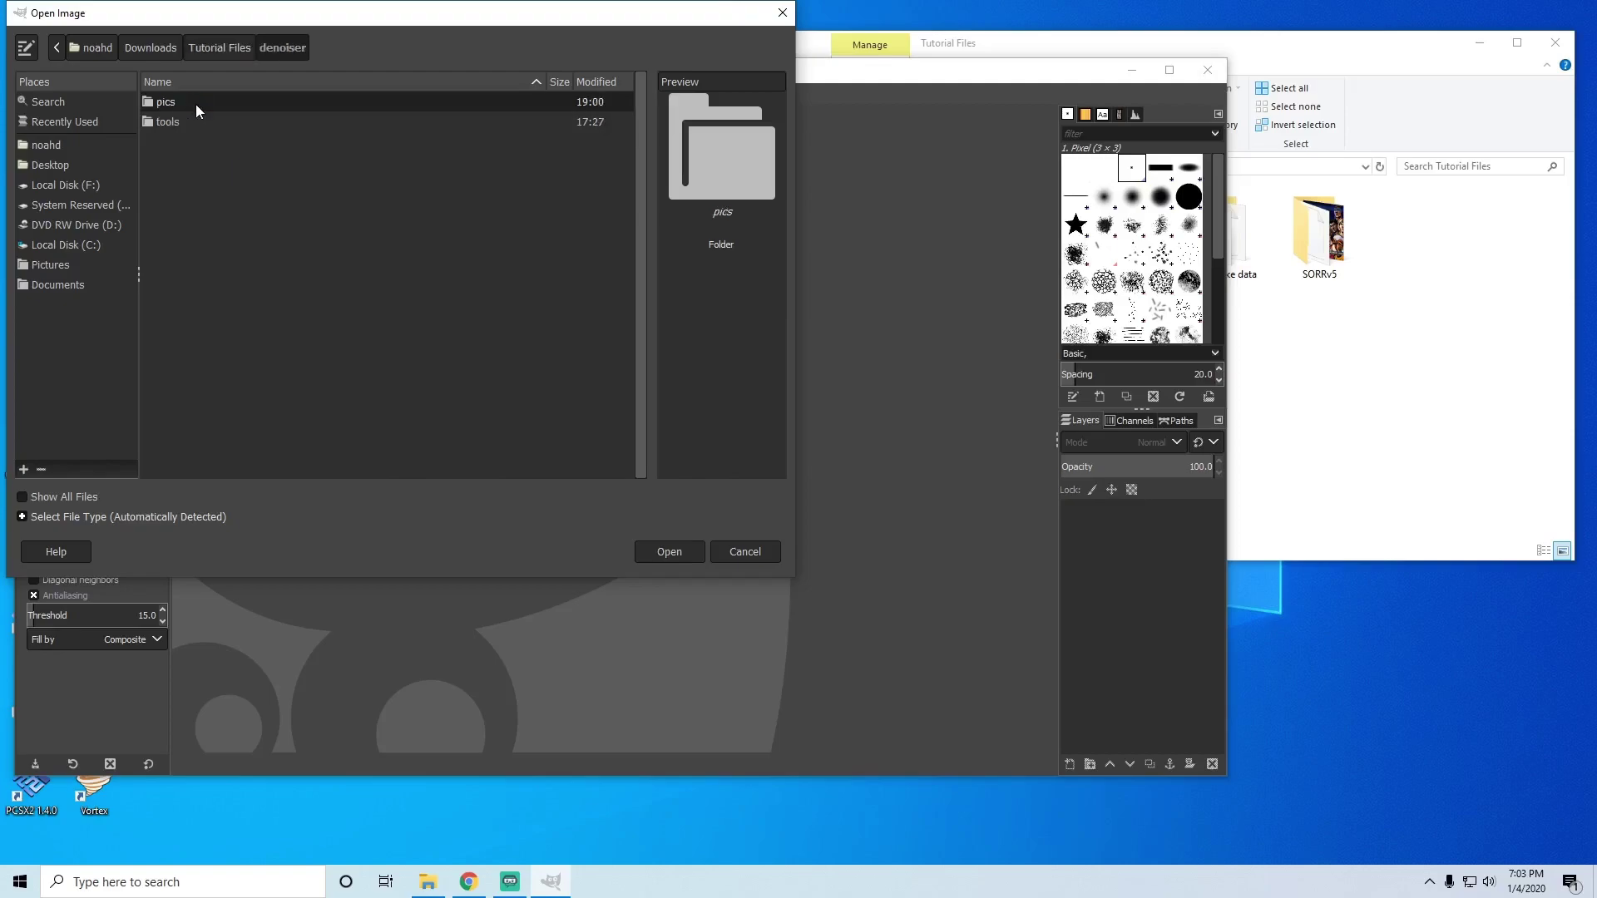
{"action": "double_click", "coordinate": [196, 103]}
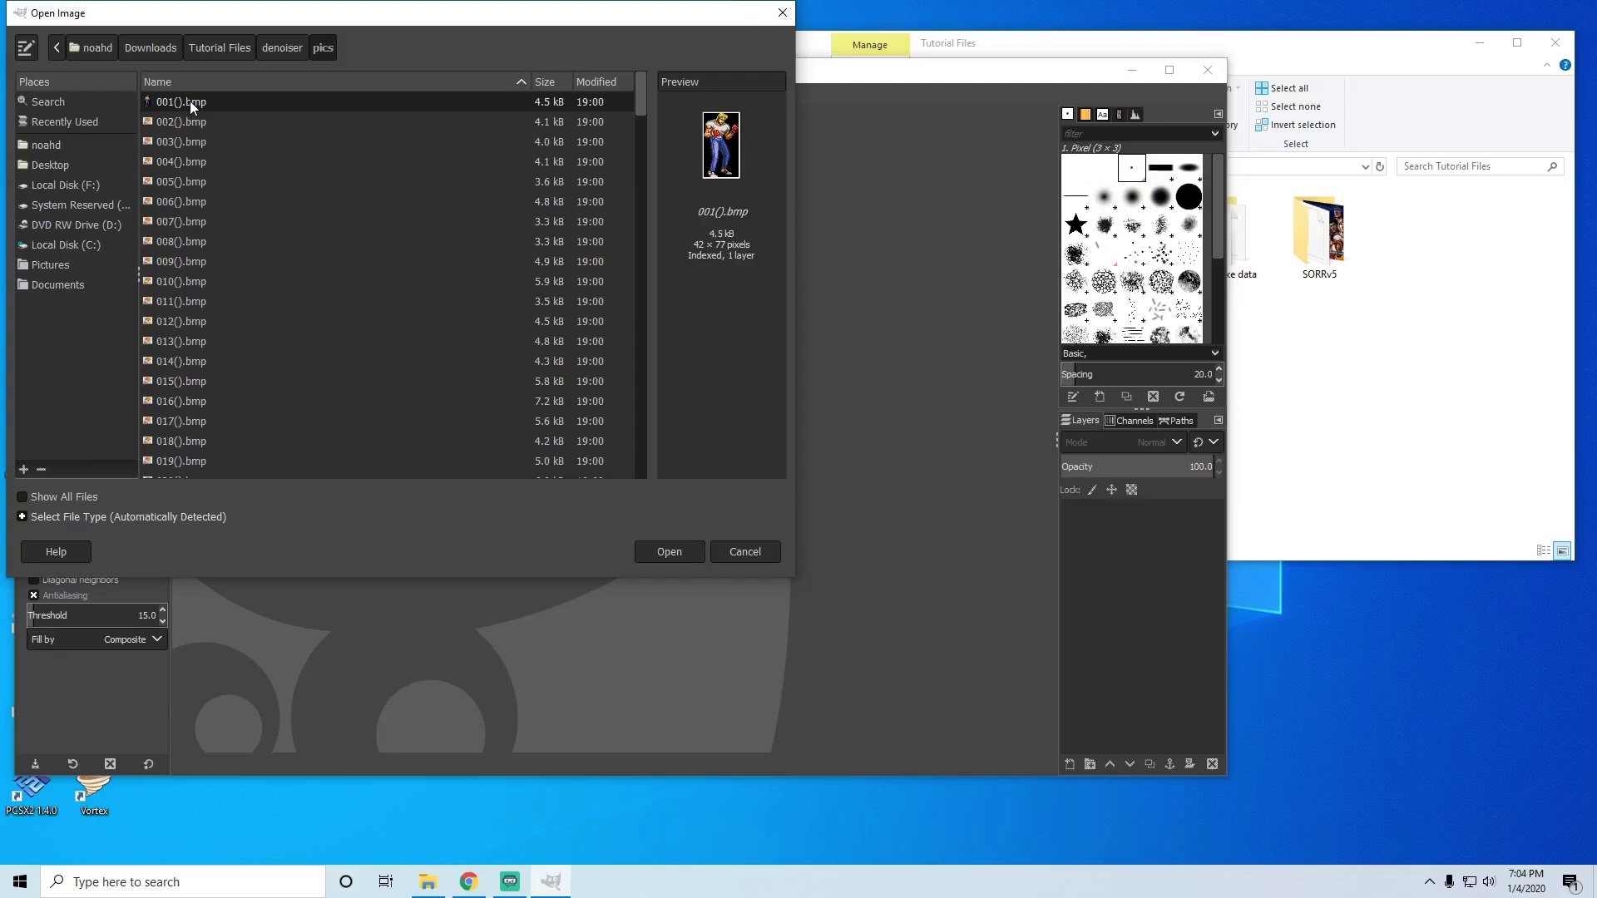
Step: Look through the exported sprites in the pics folder and open 001().bmp
{"action": "scroll", "coordinate": [220, 170], "scroll_direction": "down", "scroll_amount": 10}
{"action": "scroll", "coordinate": [499, 186], "scroll_direction": "down", "scroll_amount": 5}
{"action": "left_click_drag", "start_coordinate": [646, 258], "coordinate": [651, 83]}
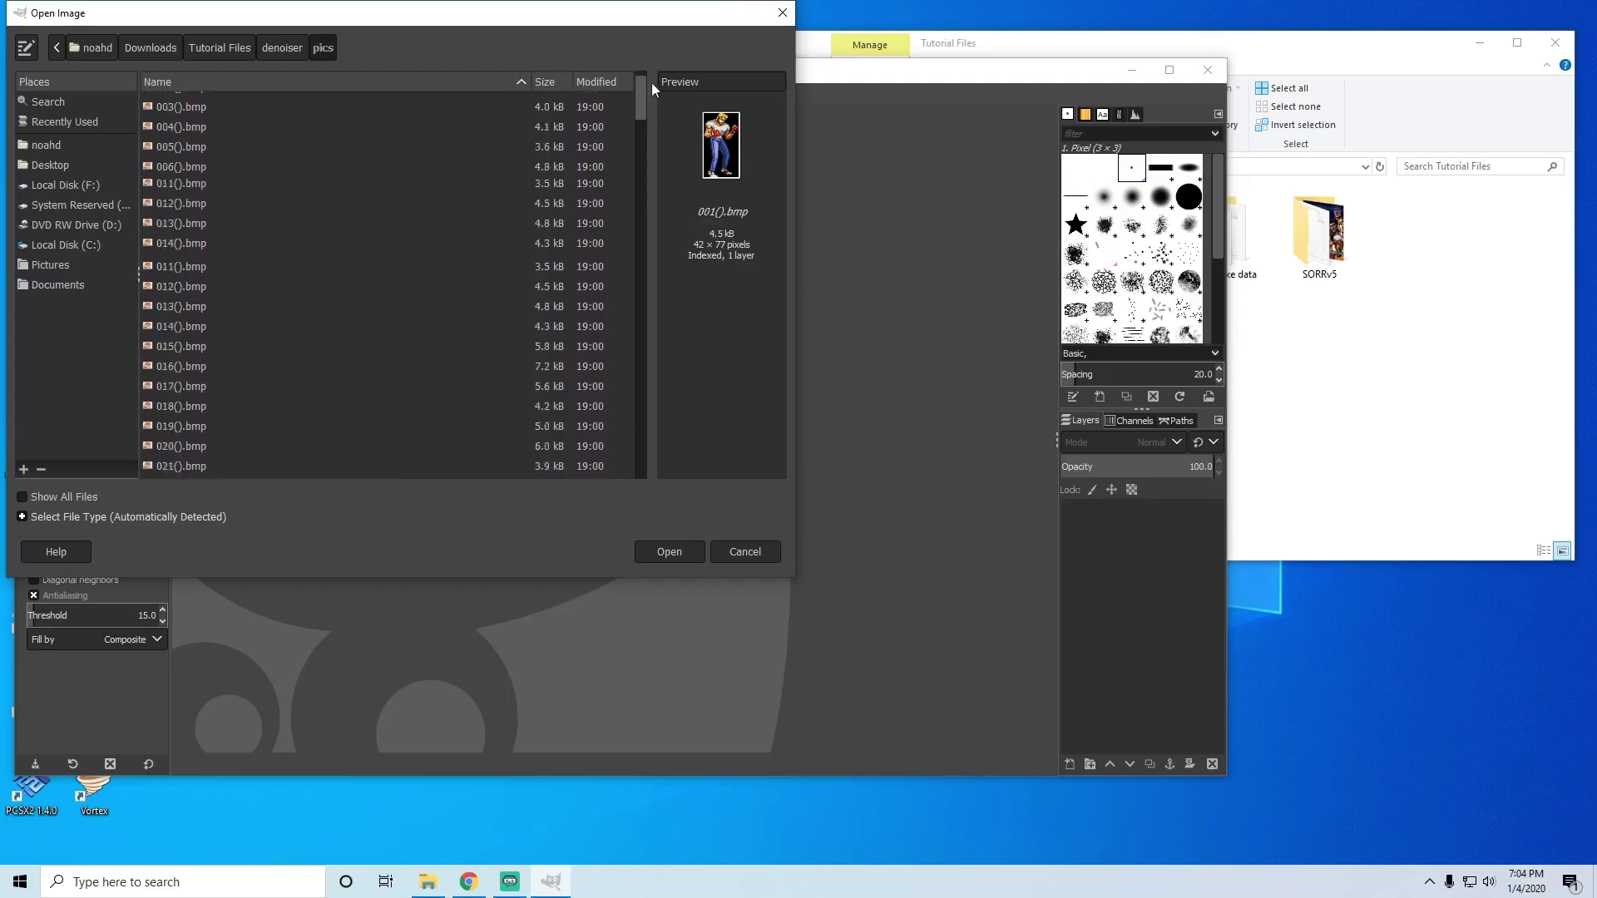
{"action": "left_click", "coordinate": [156, 122]}
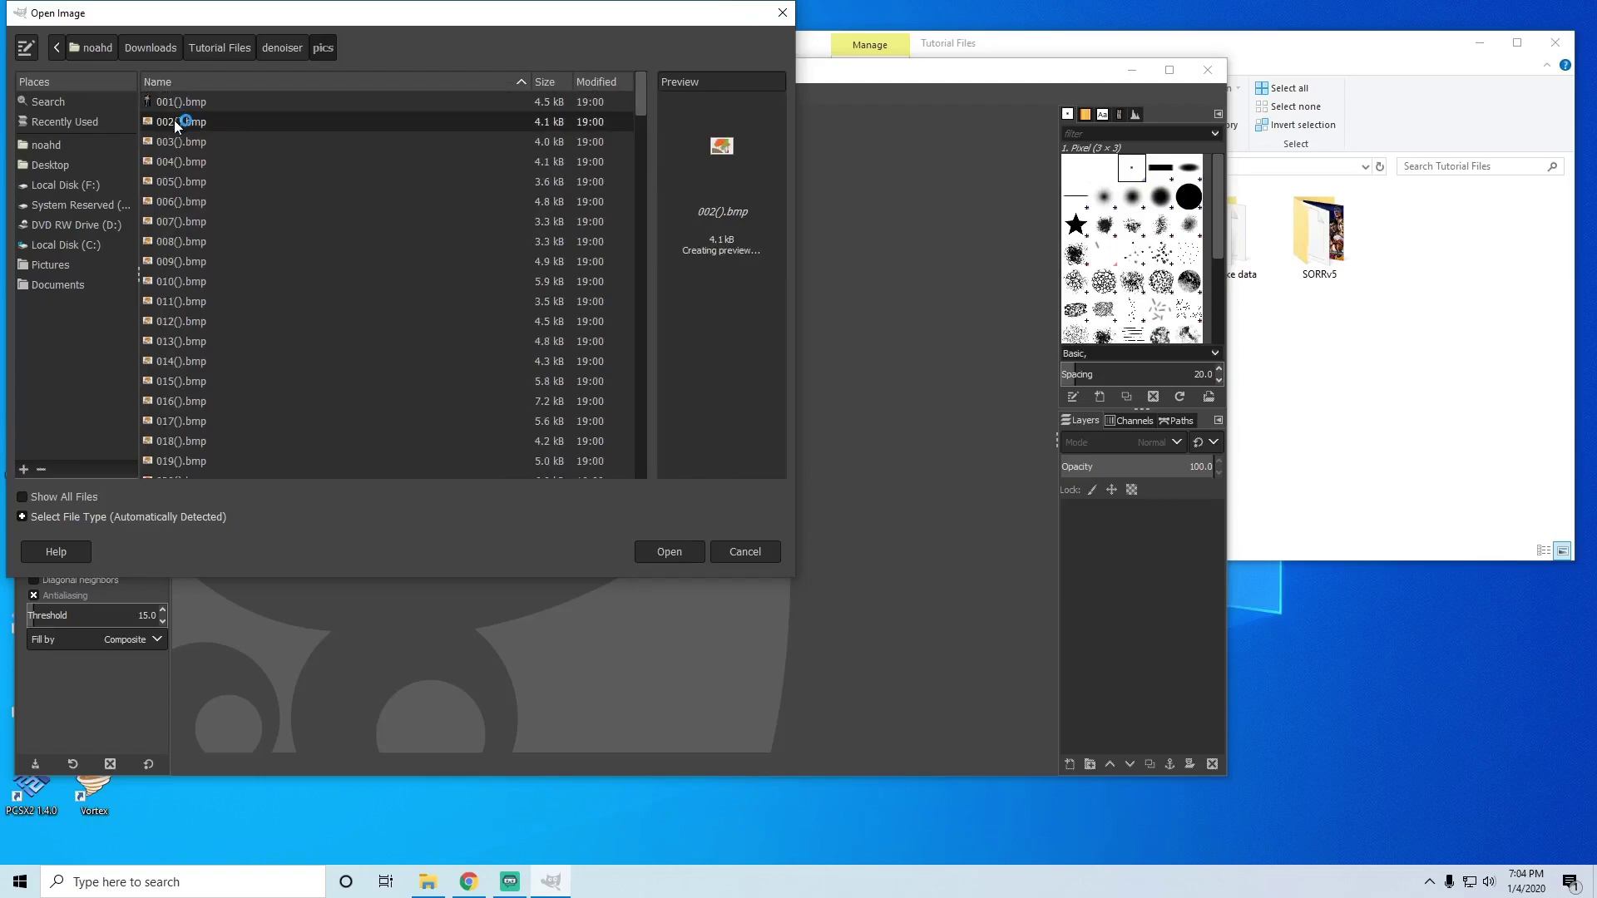
{"action": "left_click", "coordinate": [174, 139]}
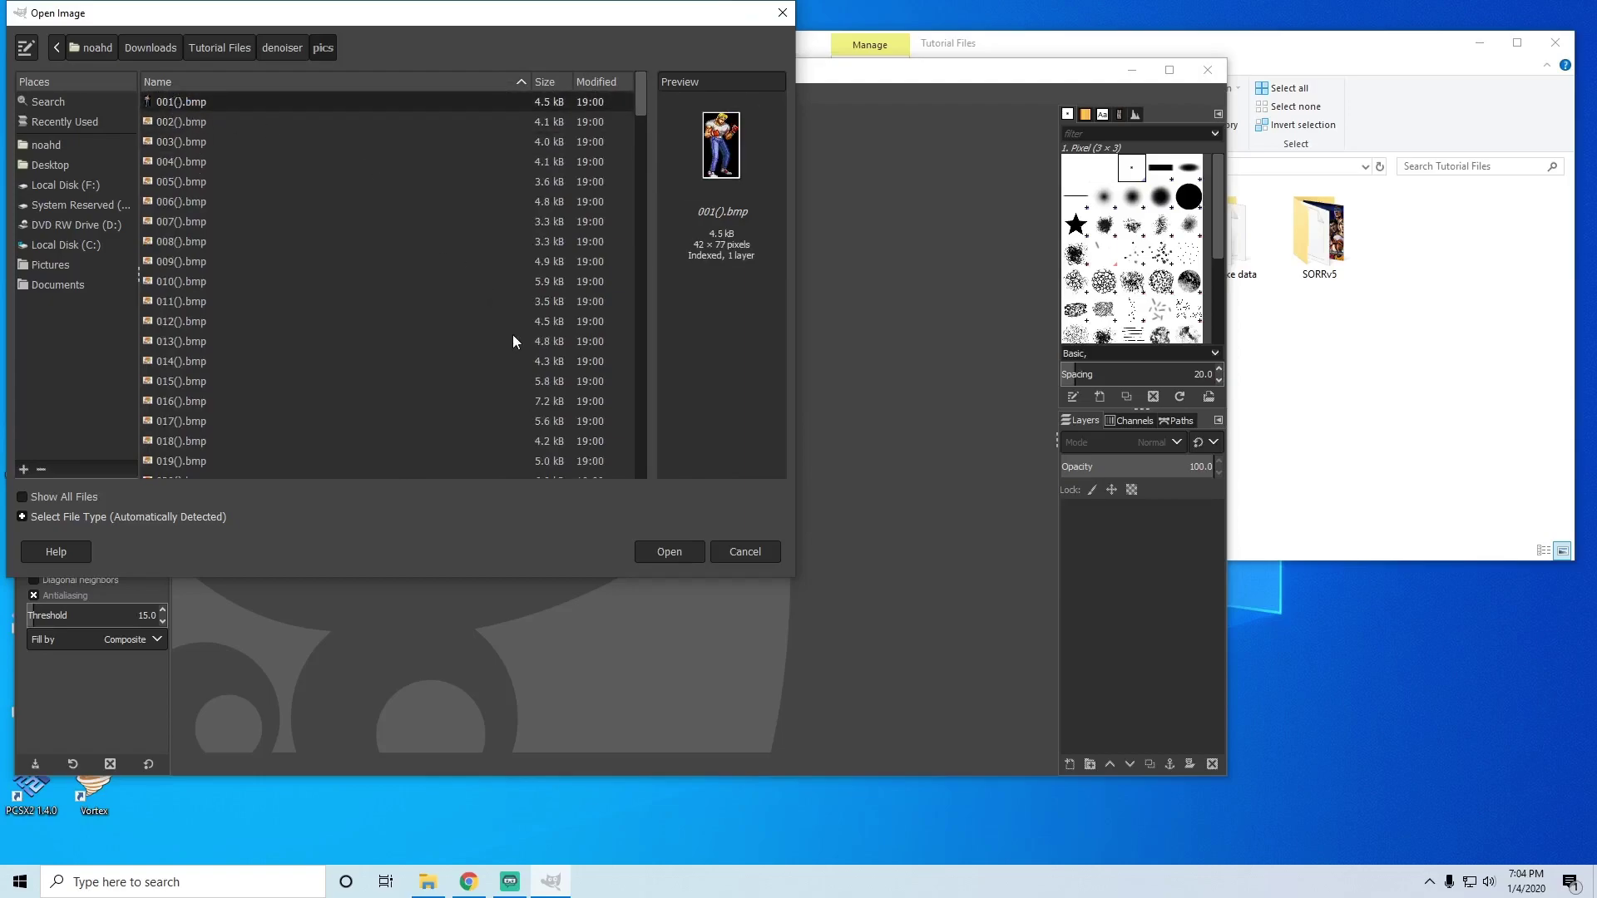
{"action": "left_click", "coordinate": [657, 551]}
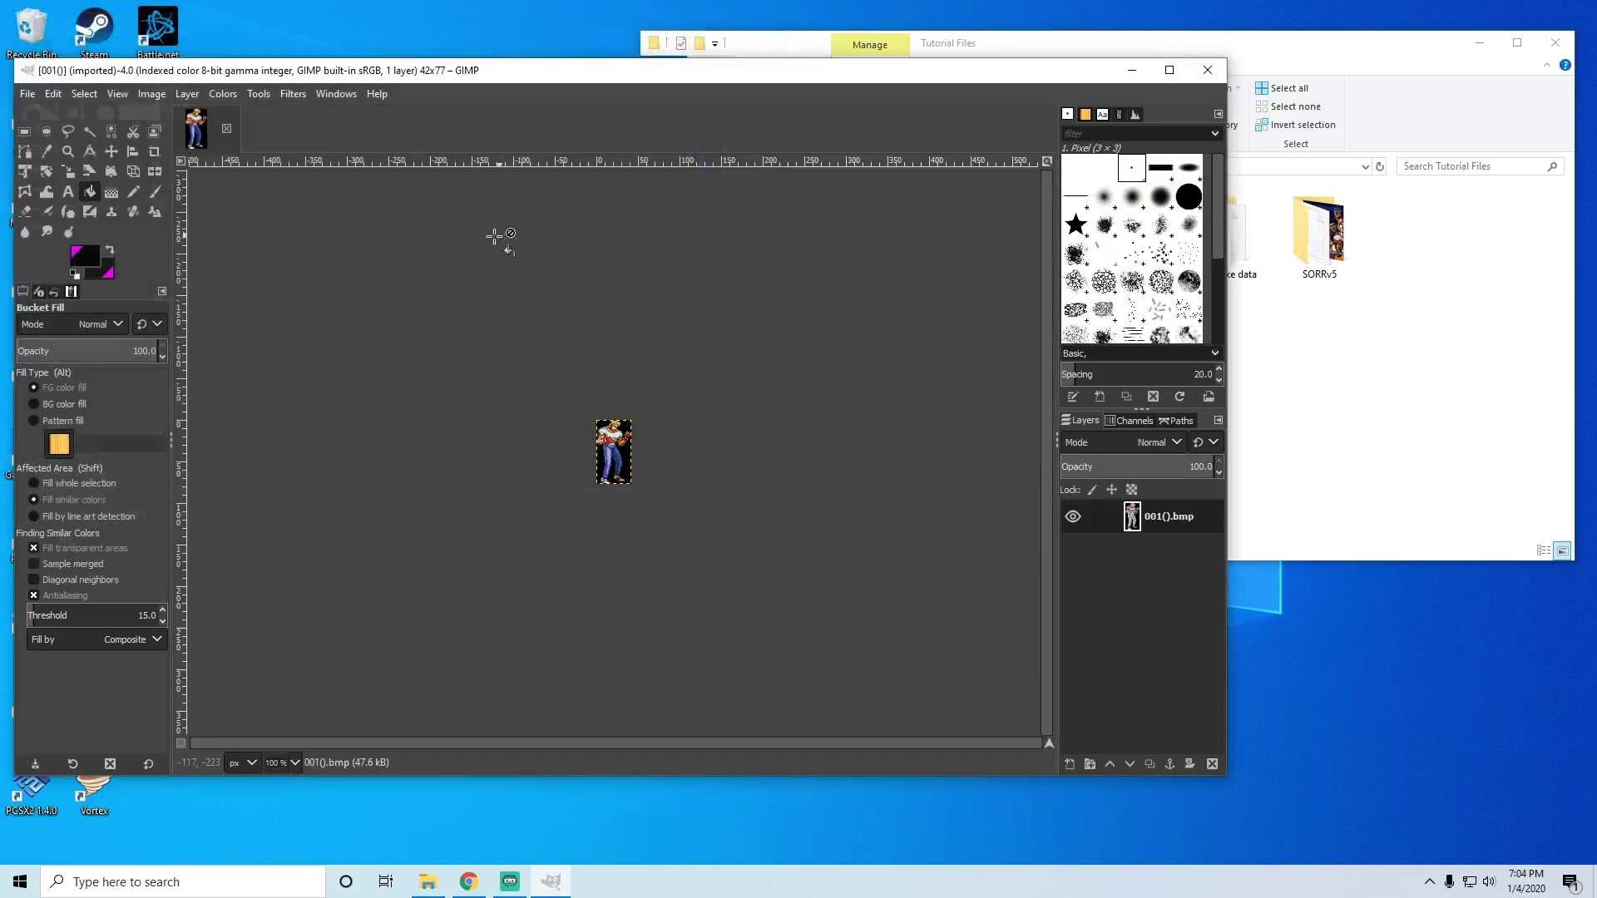
Step: Enlarge the view of the Axel sprite to 800% with the Zoom tool
{"action": "key", "text": "f"}
{"action": "left_click", "coordinate": [67, 150]}
{"action": "left_click", "coordinate": [583, 432]}
{"action": "left_click", "coordinate": [611, 441]}
{"action": "left_click", "coordinate": [616, 443]}
{"action": "left_click", "coordinate": [617, 444]}
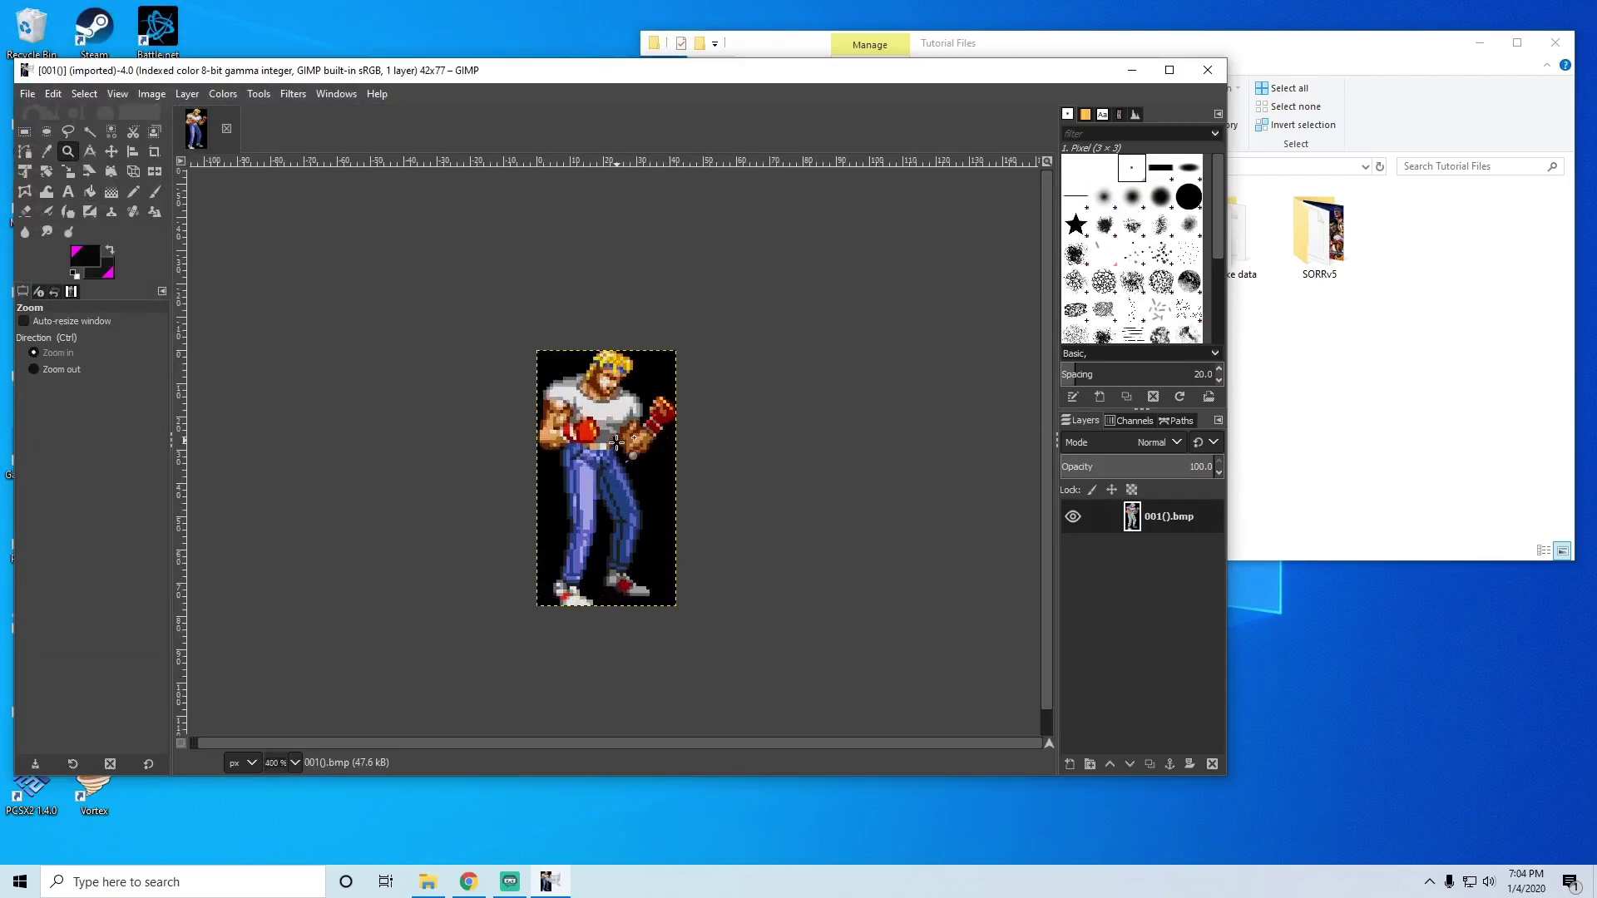
{"action": "left_click", "coordinate": [616, 443]}
{"action": "left_click", "coordinate": [619, 445]}
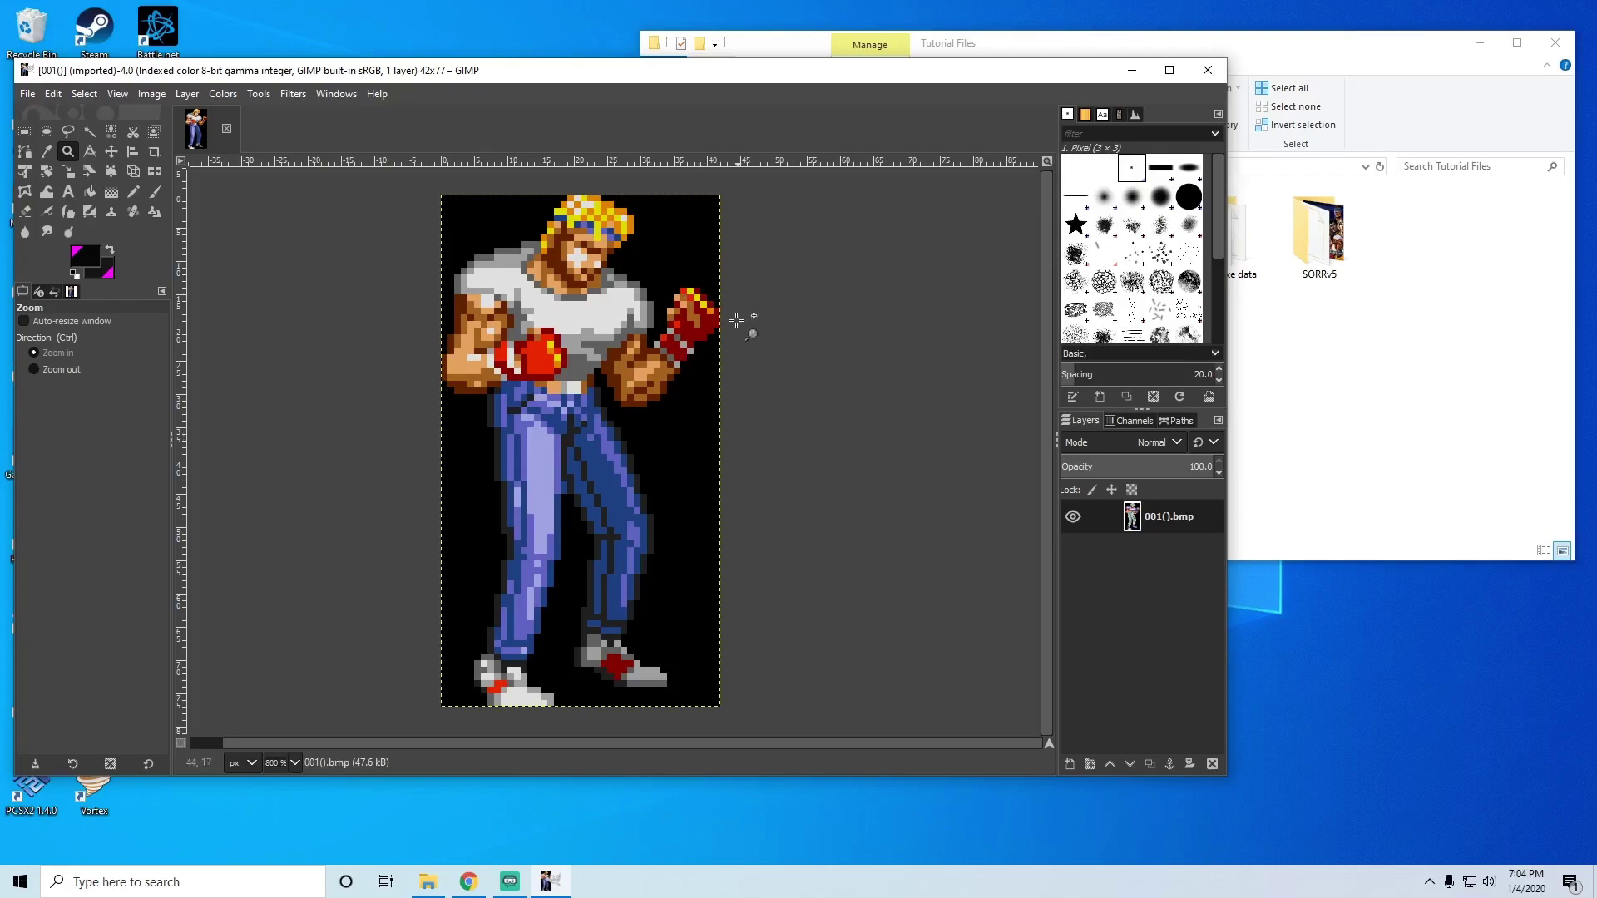
Step: Inspect the pixels around the sprite's arm and red glove up close, and return to the whole sprite at 800%
{"action": "left_click_drag", "start_coordinate": [612, 415], "coordinate": [399, 295]}
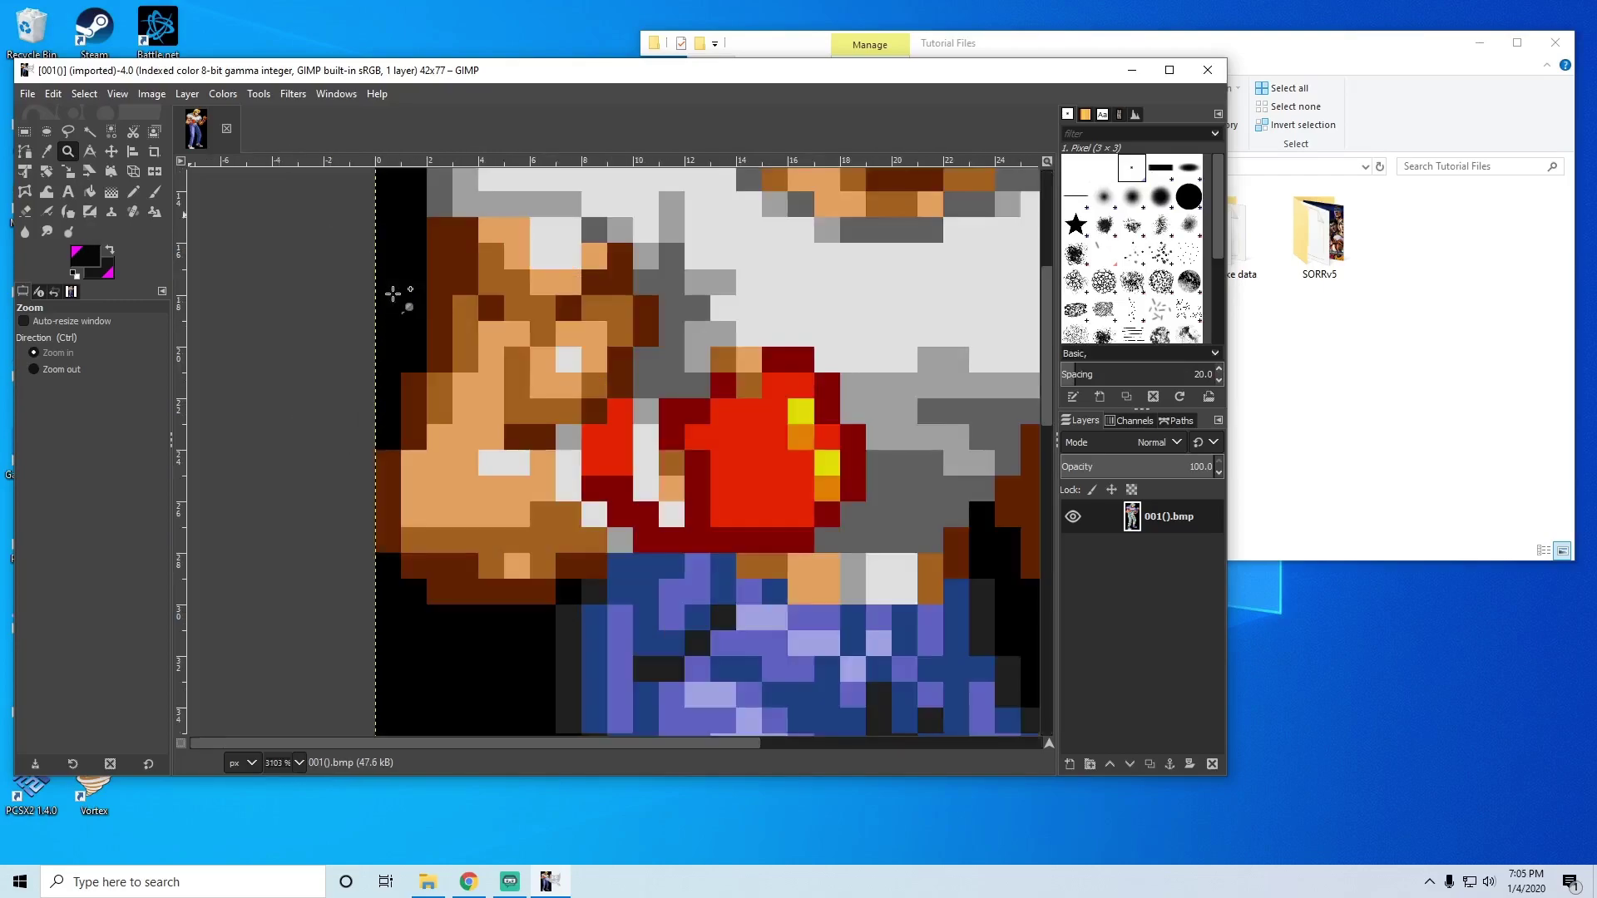
{"action": "left_click", "coordinate": [34, 368]}
{"action": "left_click", "coordinate": [698, 424]}
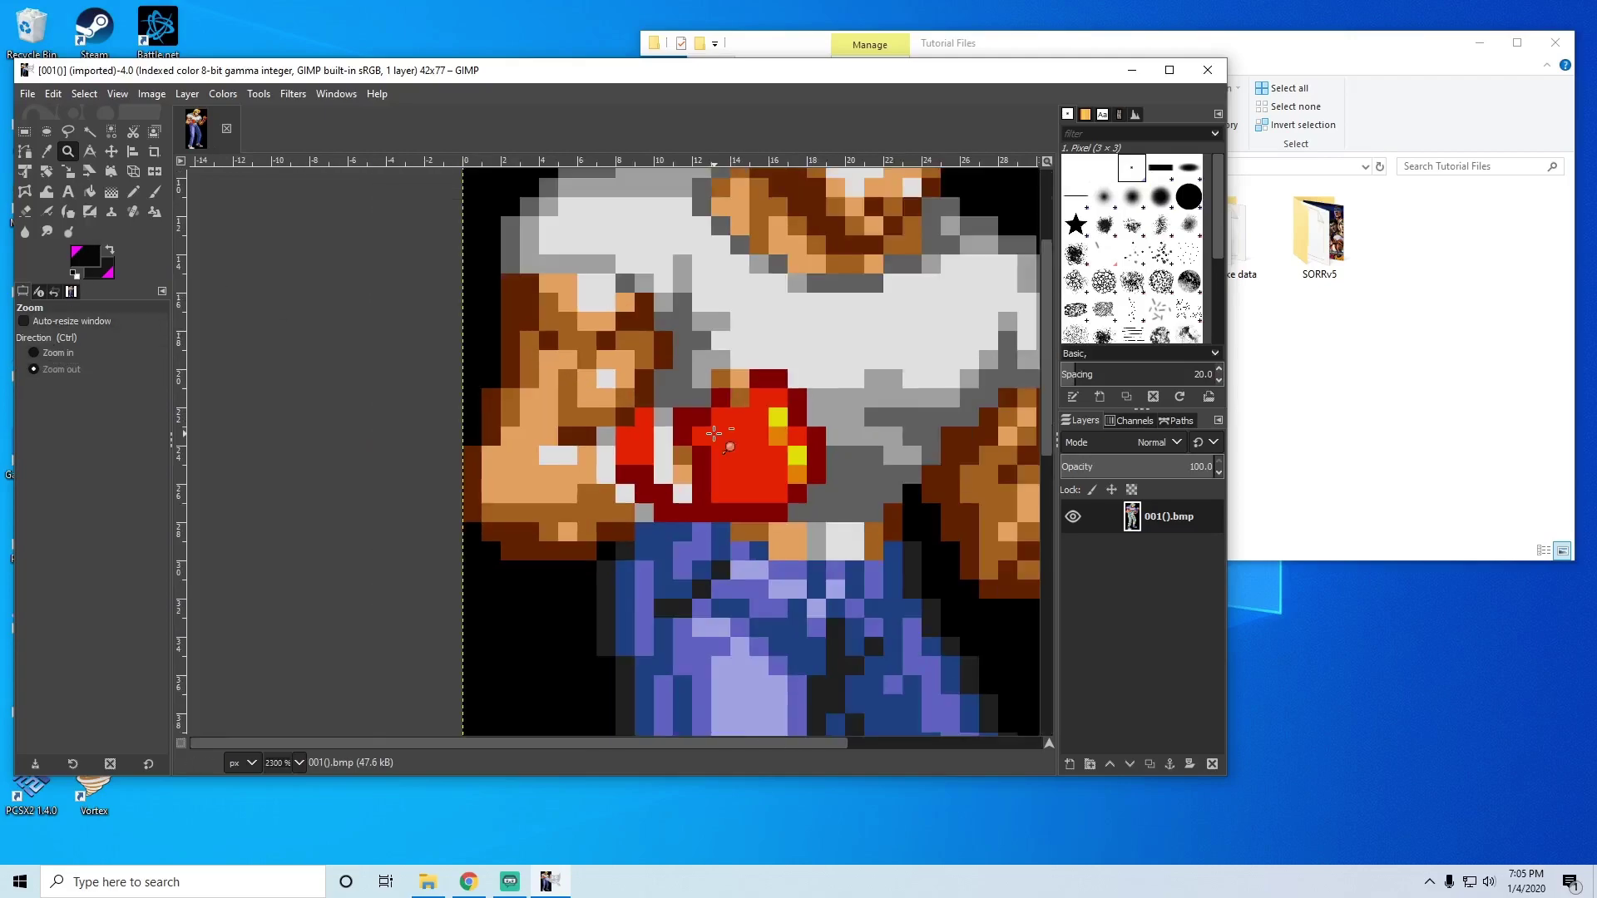
{"action": "left_click", "coordinate": [34, 353]}
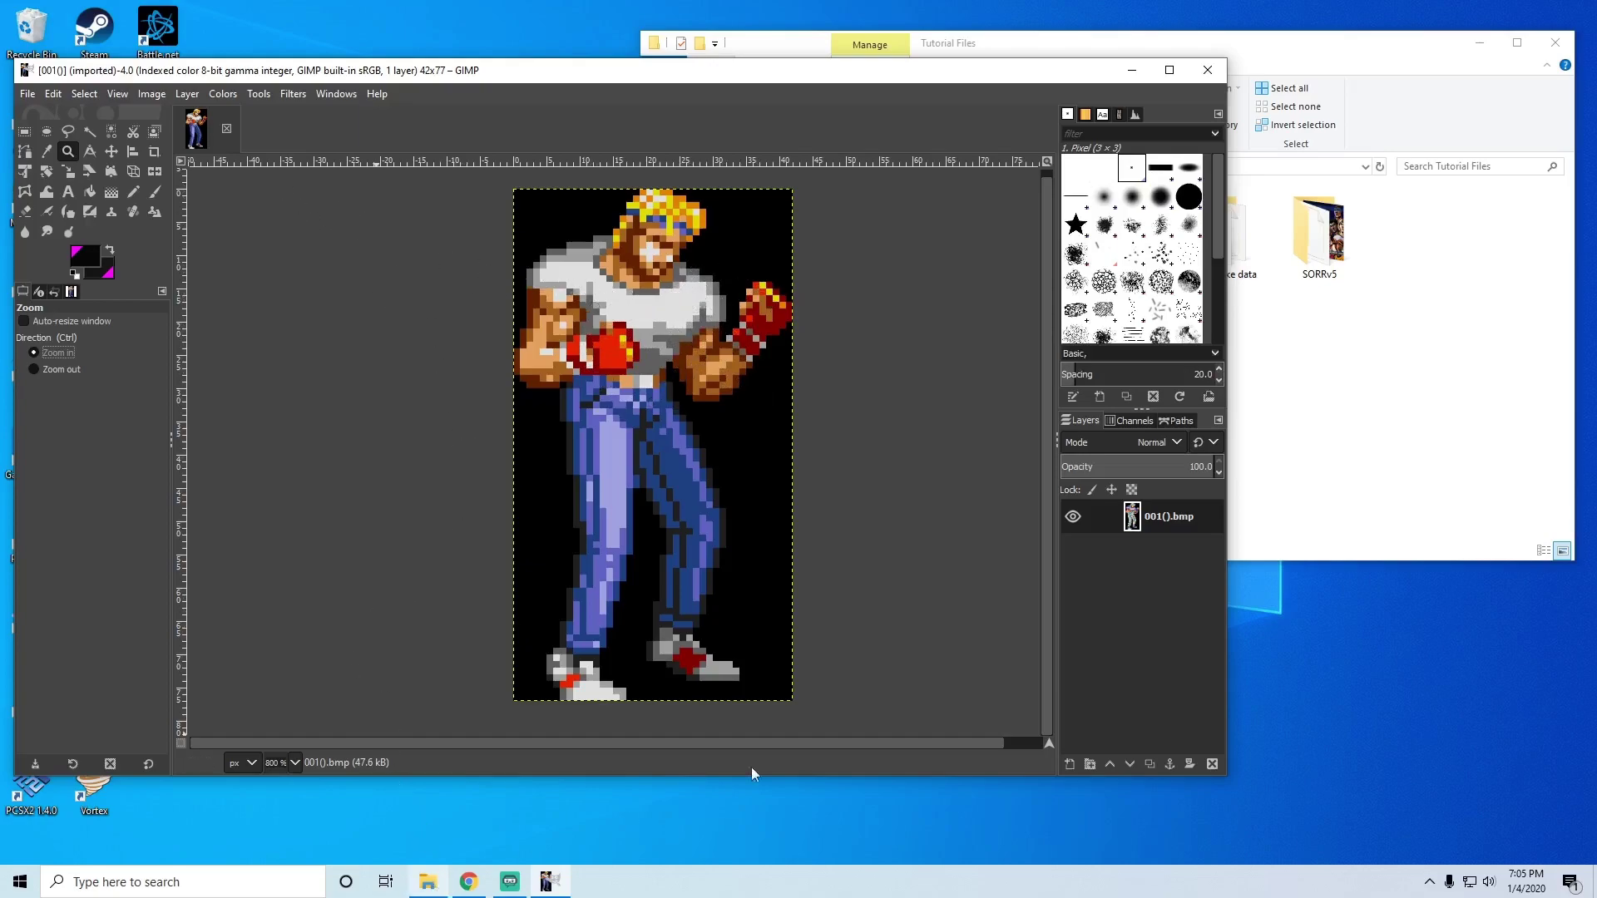
Step: Switch to File Explorer, view ryusprite1.png from the ryu_sprites folder enlarged in Photos, and close the viewer
{"action": "left_click", "coordinate": [1352, 464]}
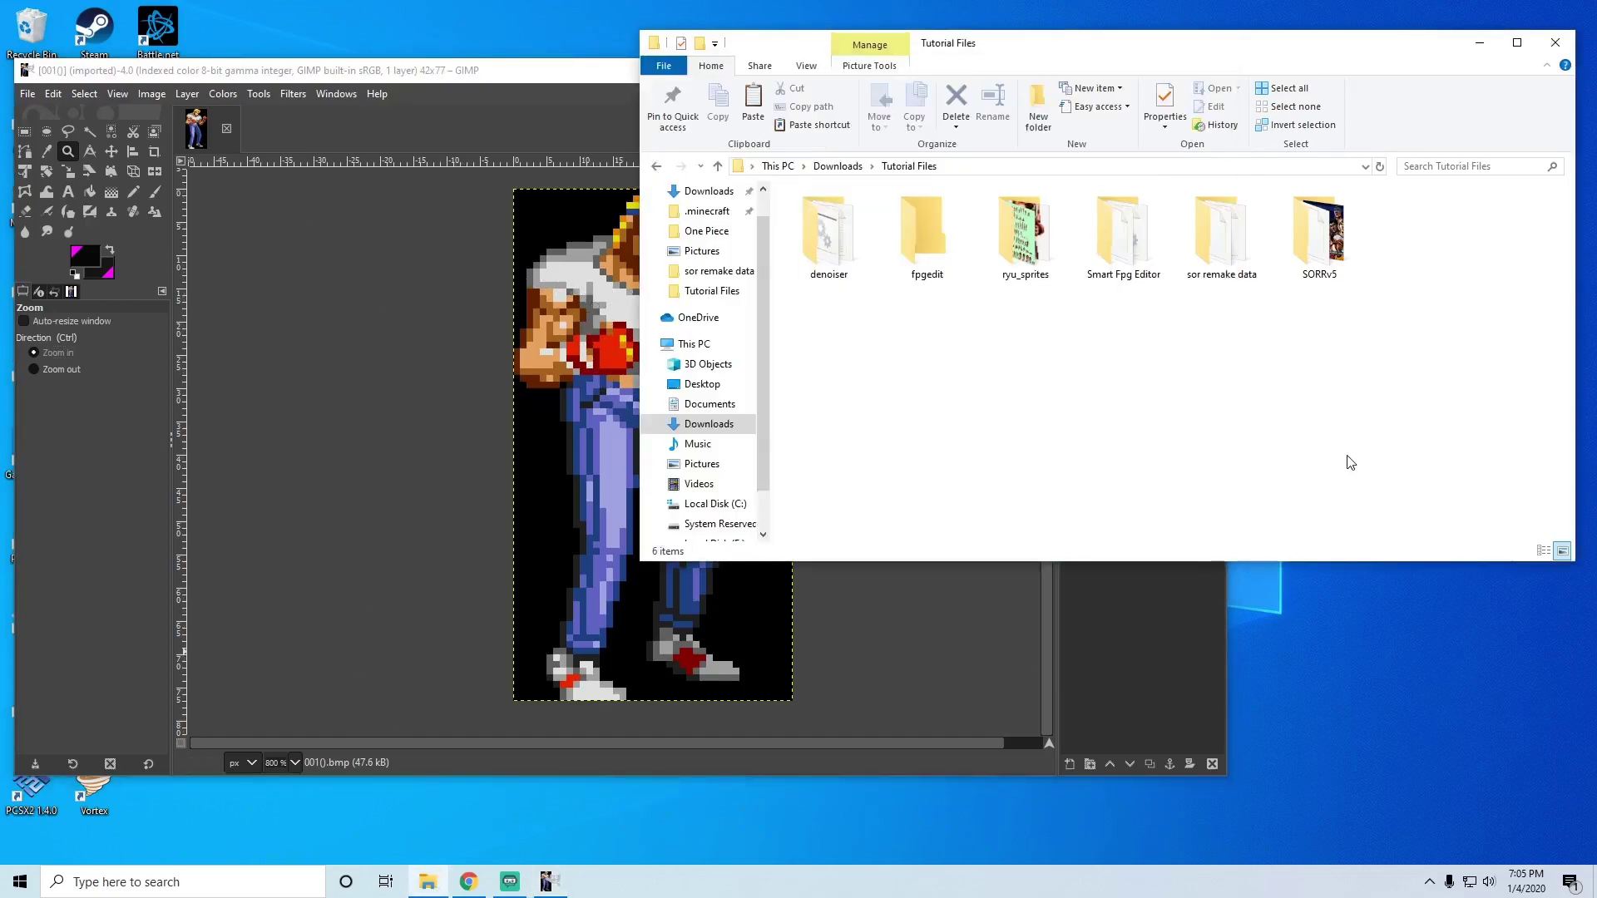
{"action": "double_click", "coordinate": [1042, 266]}
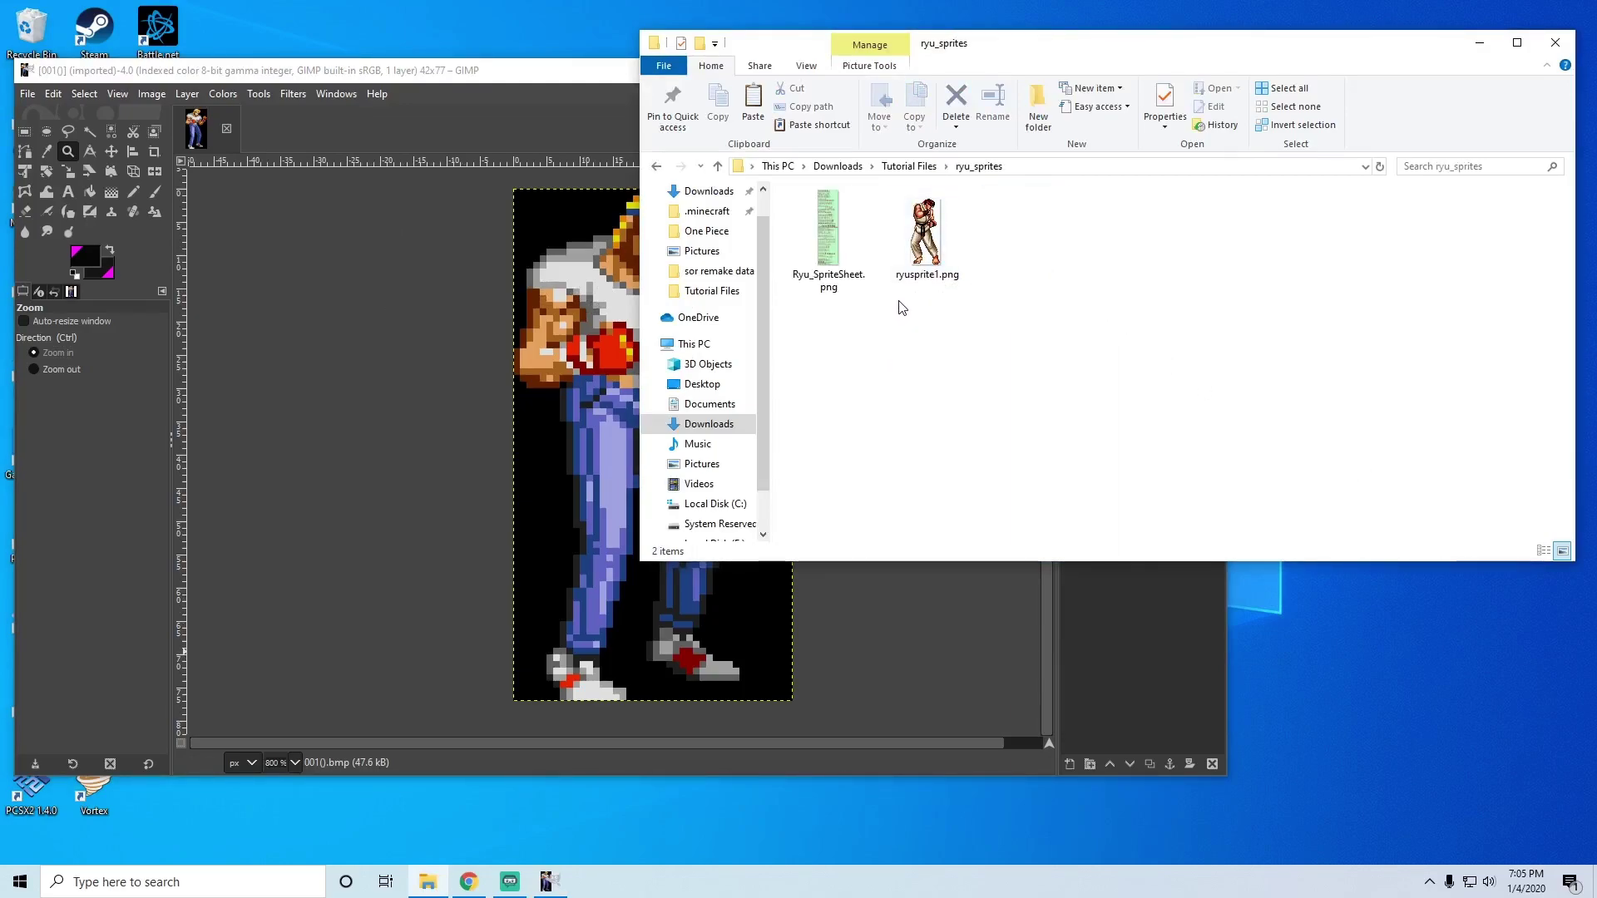
{"action": "double_click", "coordinate": [919, 269]}
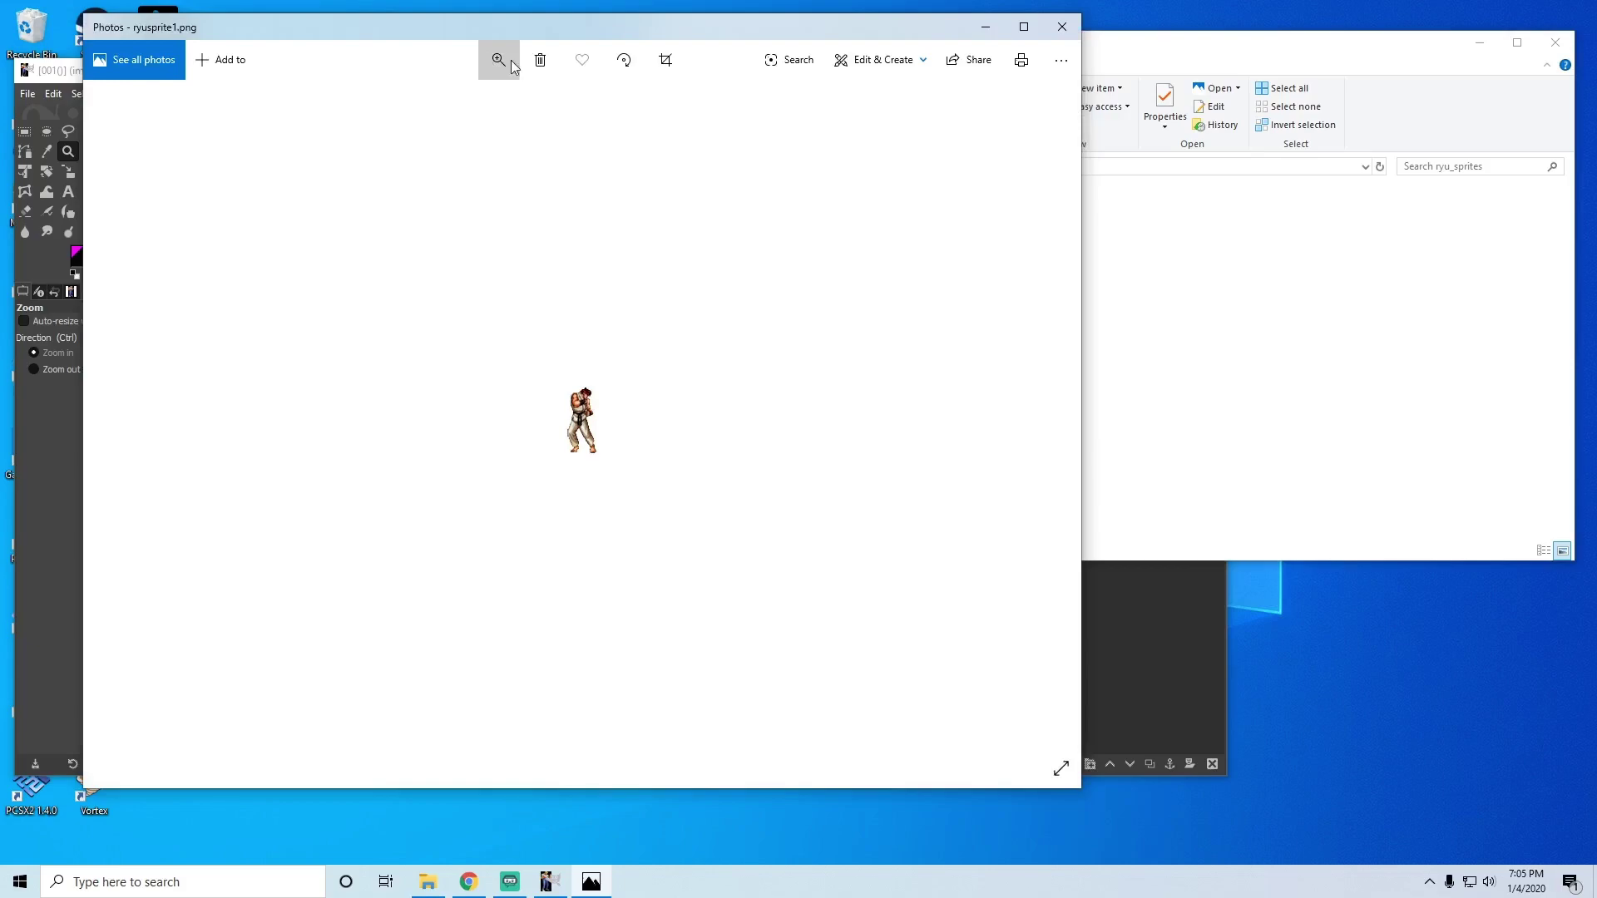
{"action": "left_click", "coordinate": [509, 64]}
{"action": "left_click_drag", "start_coordinate": [441, 105], "coordinate": [592, 117]}
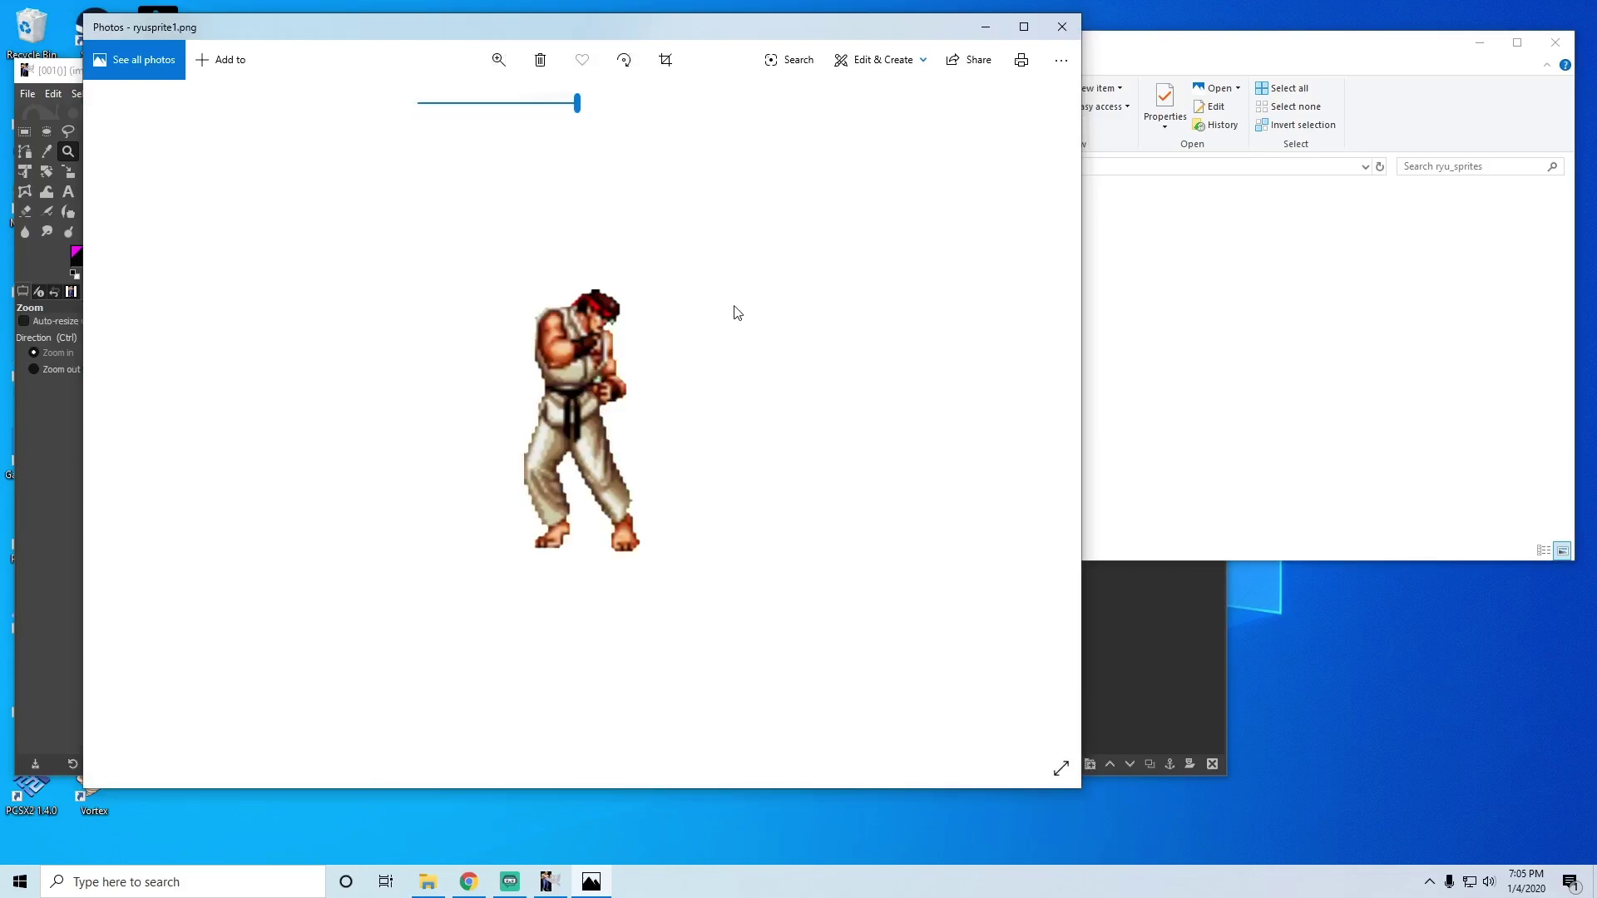
{"action": "left_click", "coordinate": [1062, 28]}
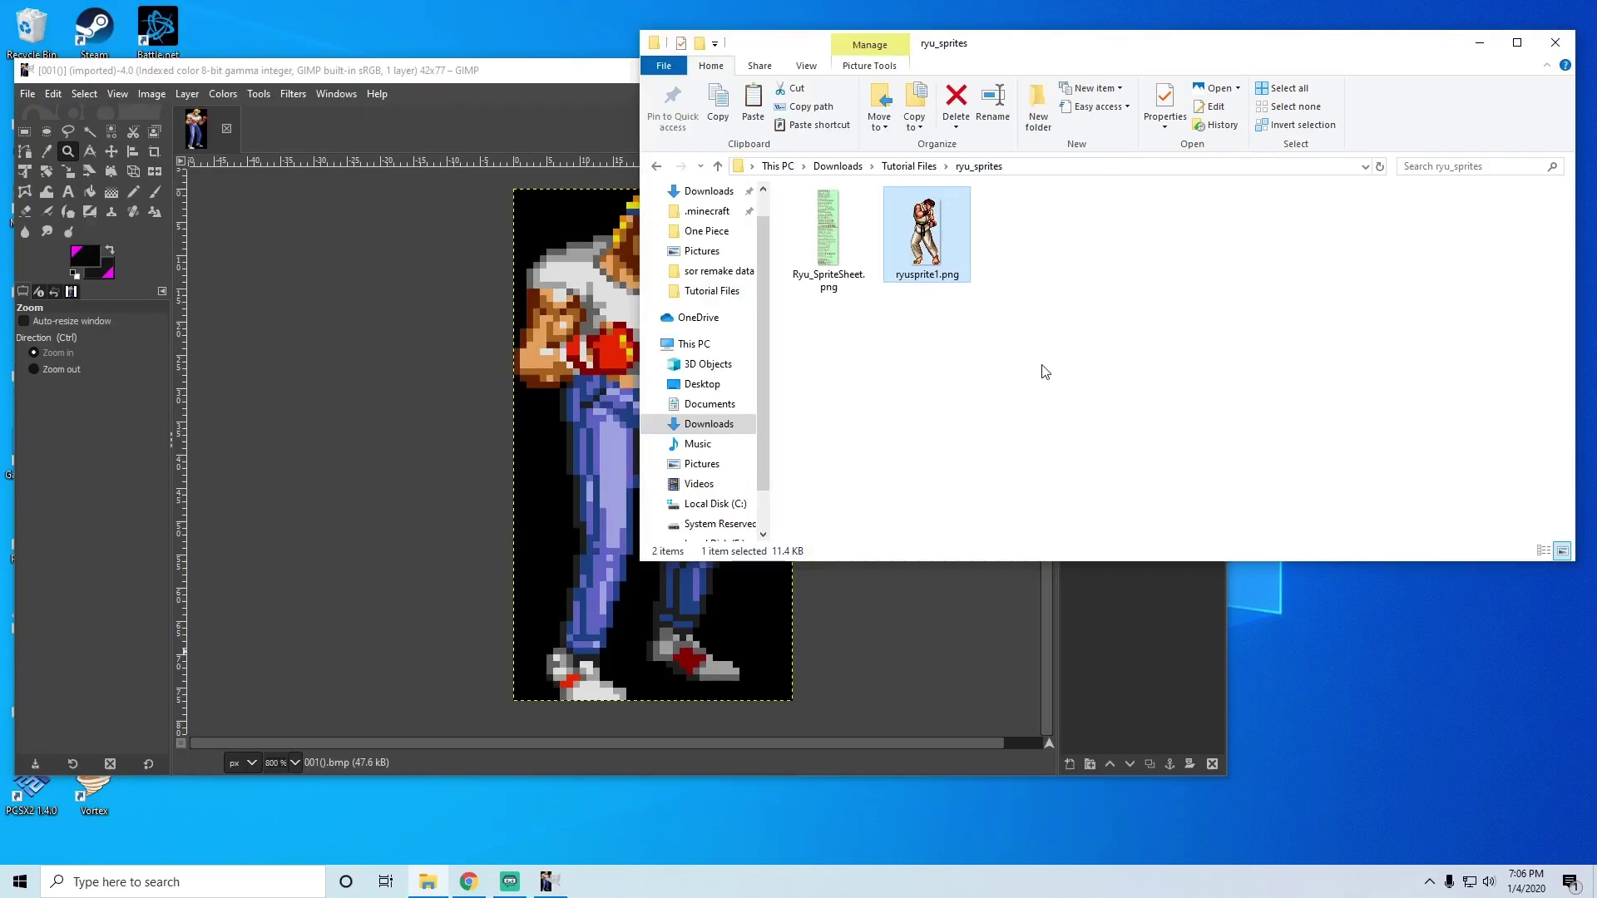
Step: Place the ryu_sprites folder window beside the Axel sprite and open the properties of ryusprite1.png
{"action": "left_click_drag", "start_coordinate": [1001, 57], "coordinate": [948, 94]}
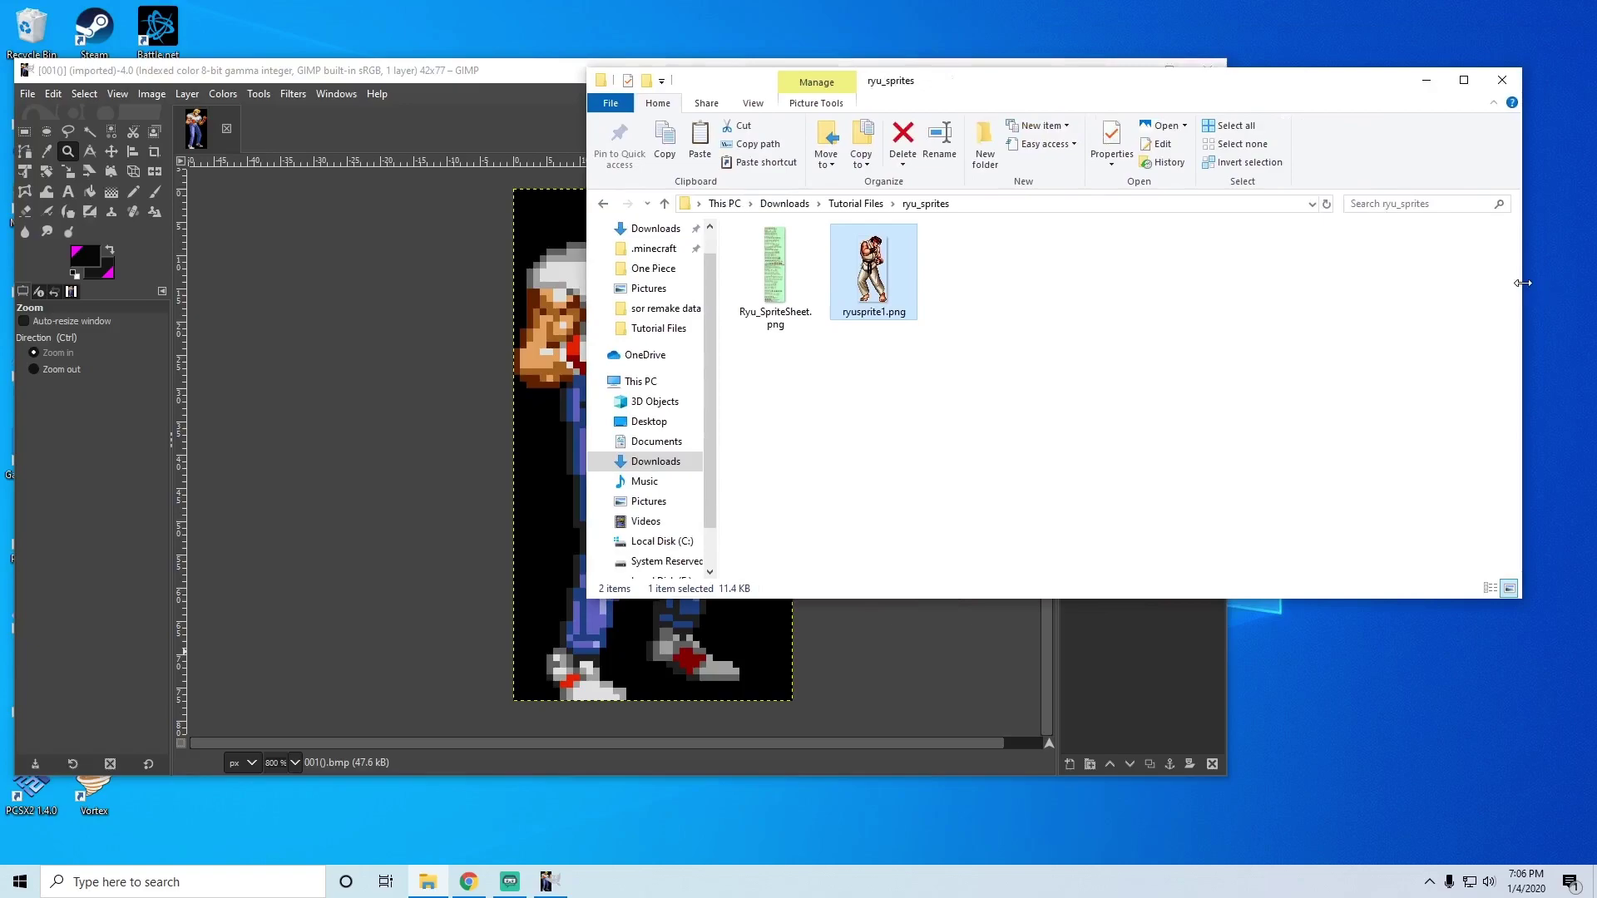
{"action": "left_click_drag", "start_coordinate": [1519, 290], "coordinate": [1359, 290]}
{"action": "left_click_drag", "start_coordinate": [1049, 95], "coordinate": [1276, 93]}
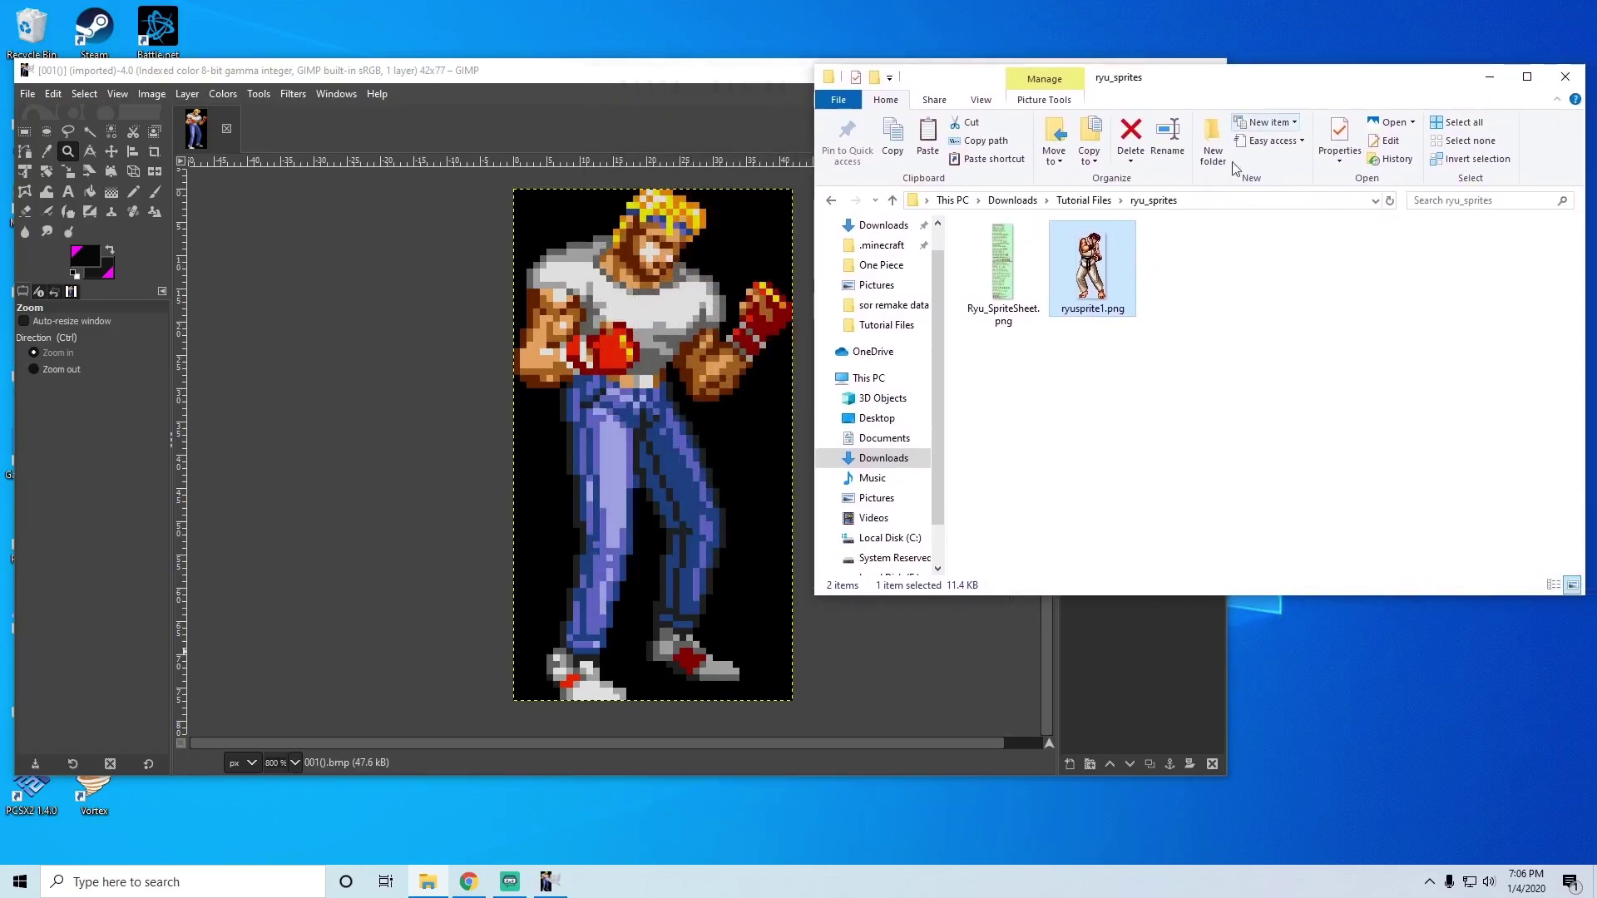
{"action": "right_click", "coordinate": [1091, 285]}
{"action": "left_click", "coordinate": [1156, 799]}
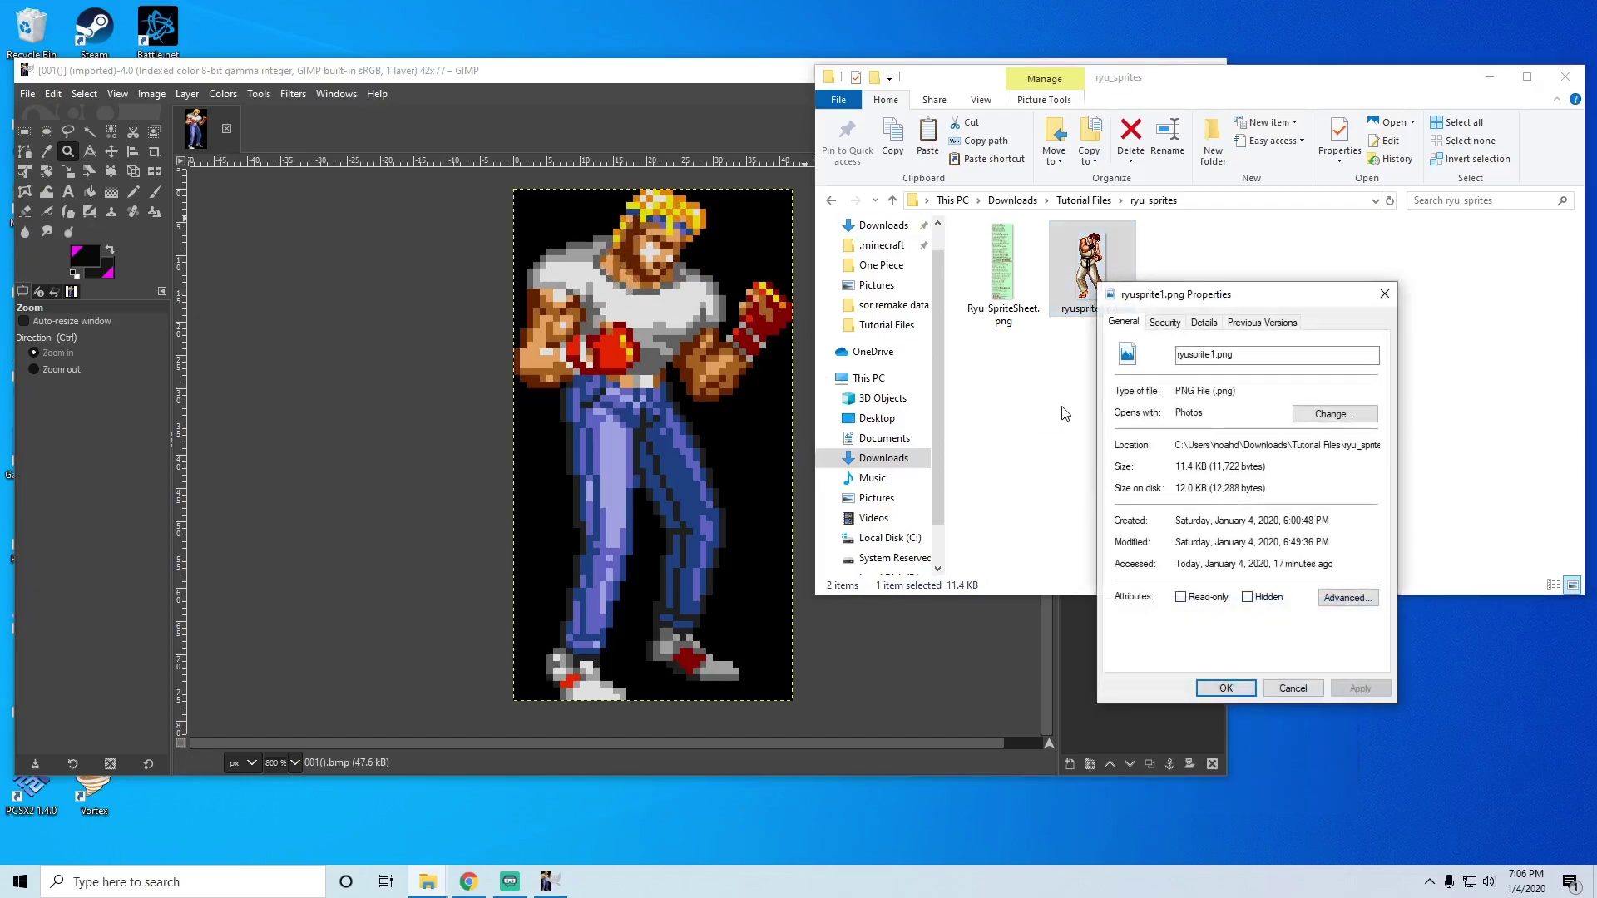
Step: Check the image dimensions of ryusprite1.png in its file details and close the properties
{"action": "left_click", "coordinate": [1206, 323]}
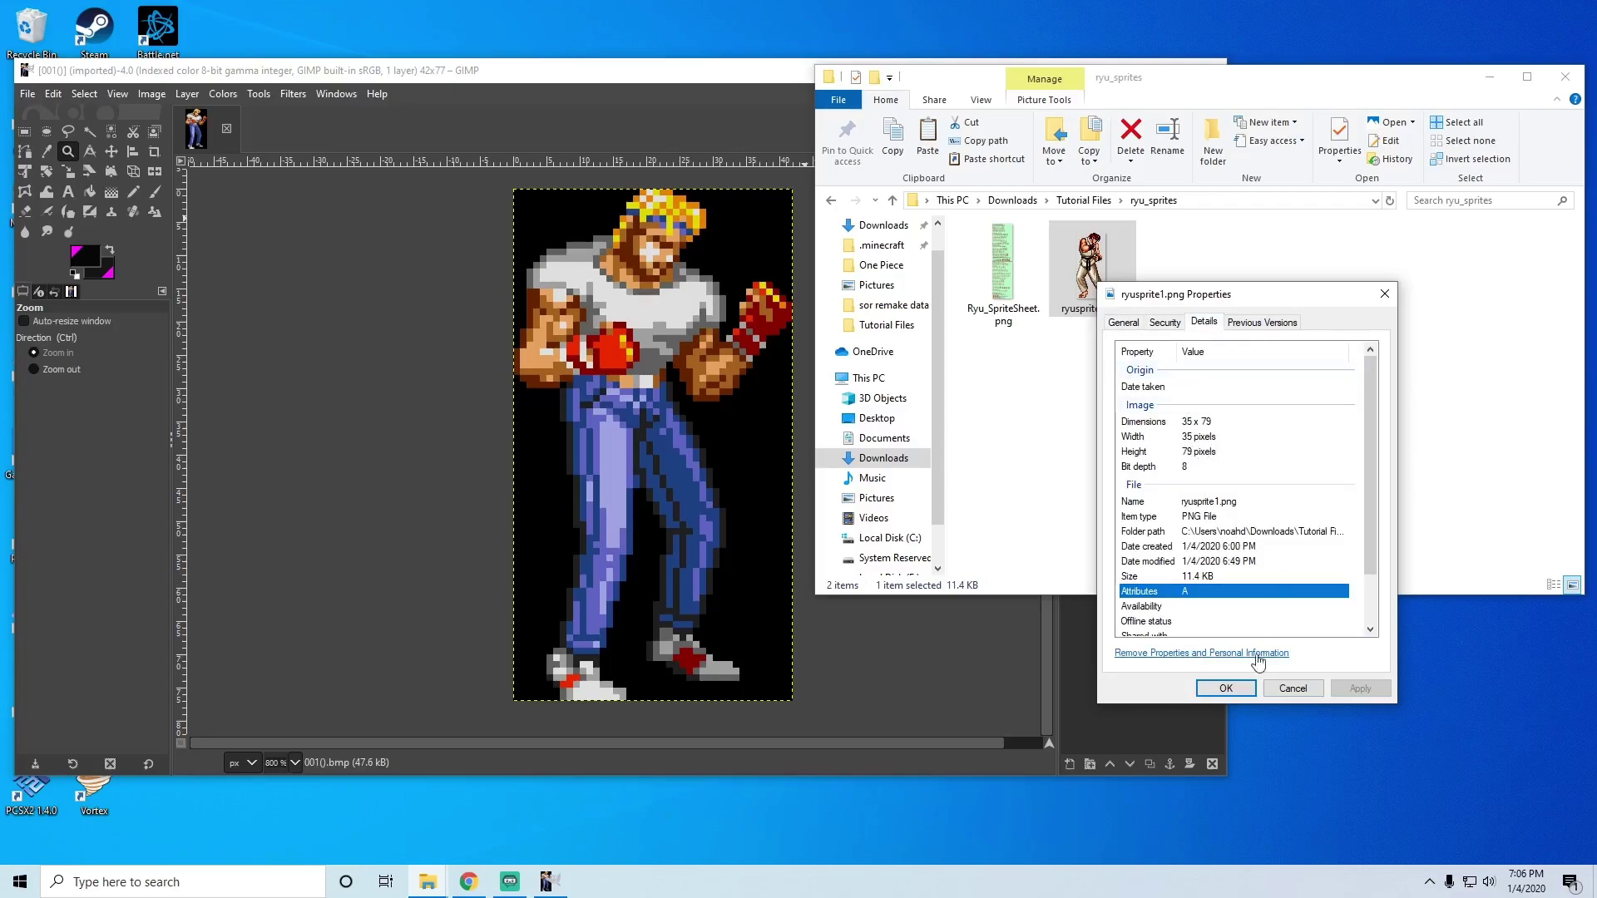
{"action": "left_click", "coordinate": [1229, 688]}
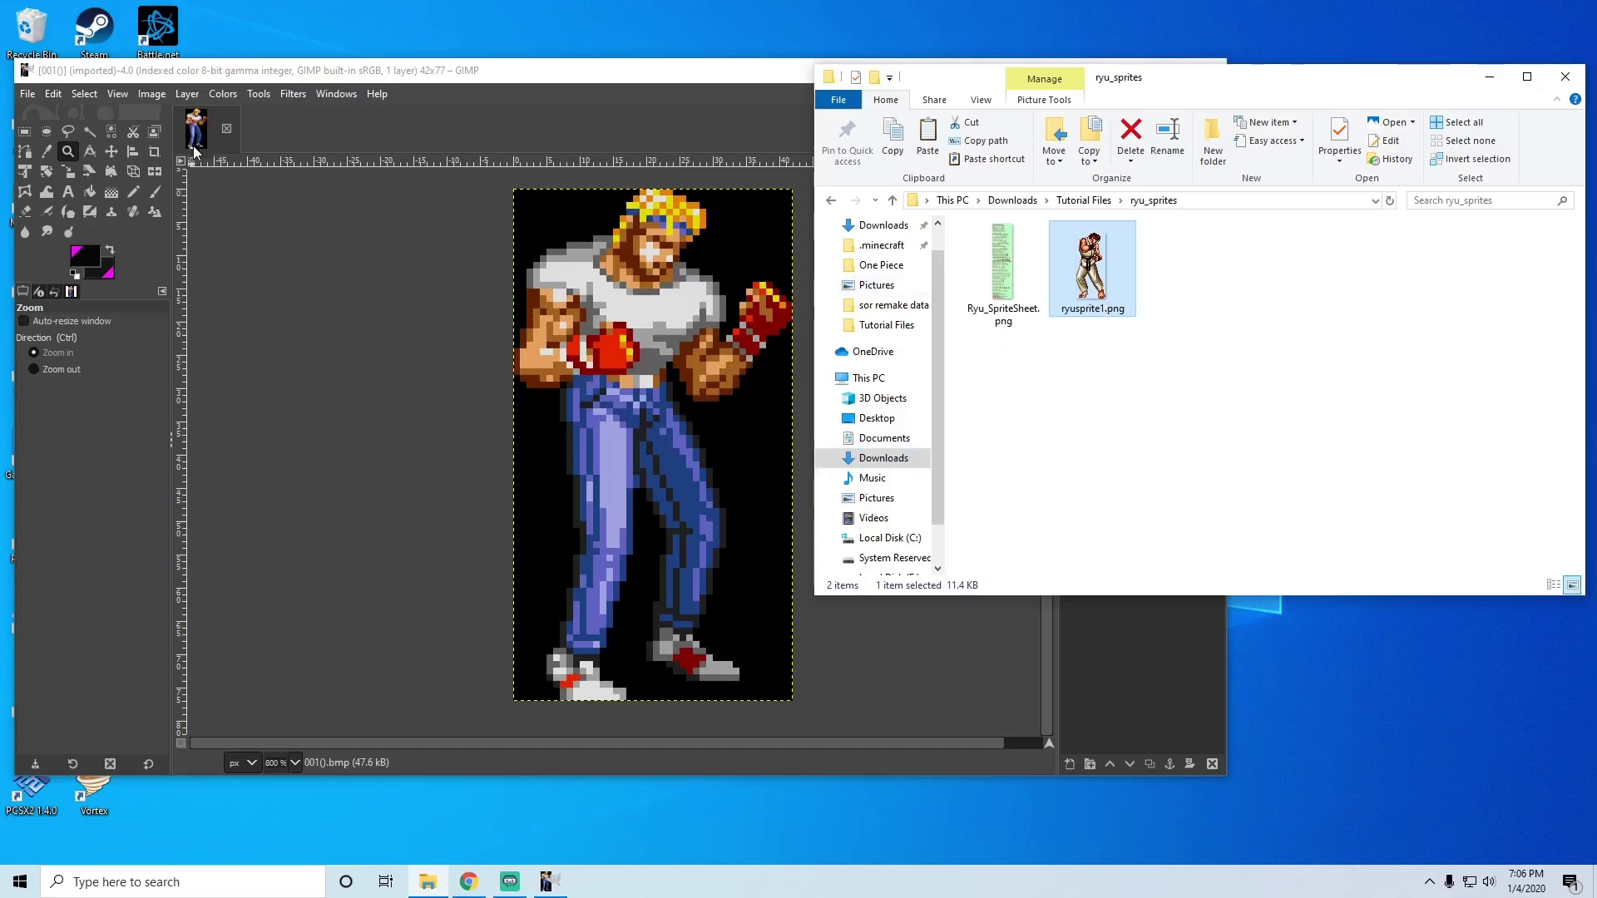
Step: Open the Scale Image dialog for the Axel sprite in GIMP and unlink the width from the height
{"action": "left_click", "coordinate": [141, 75]}
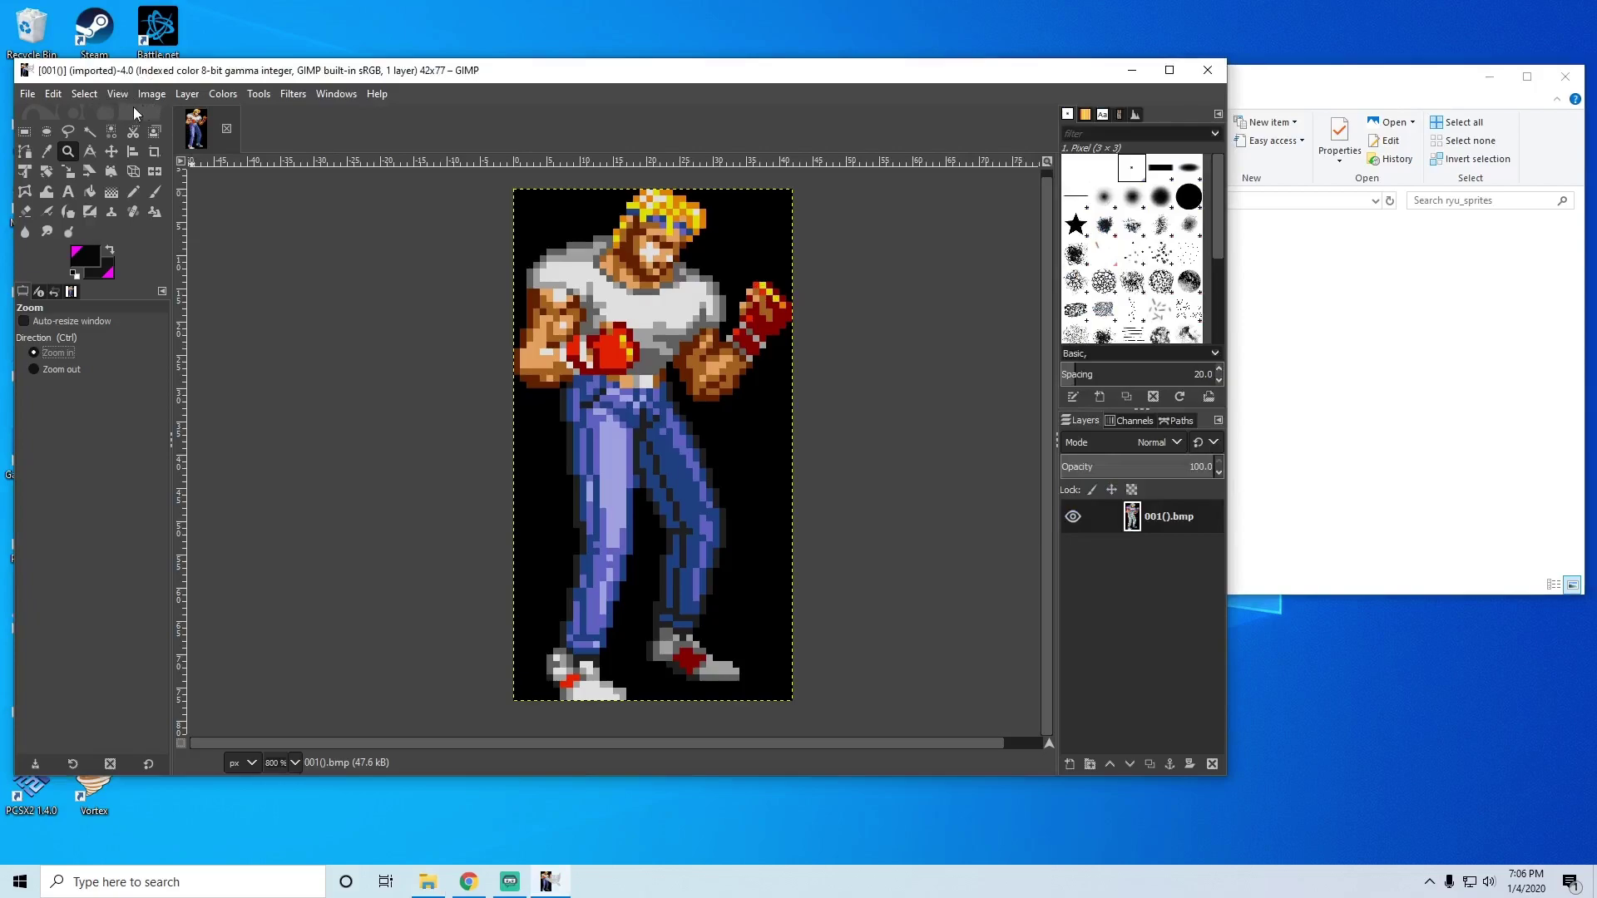
{"action": "left_click", "coordinate": [117, 94]}
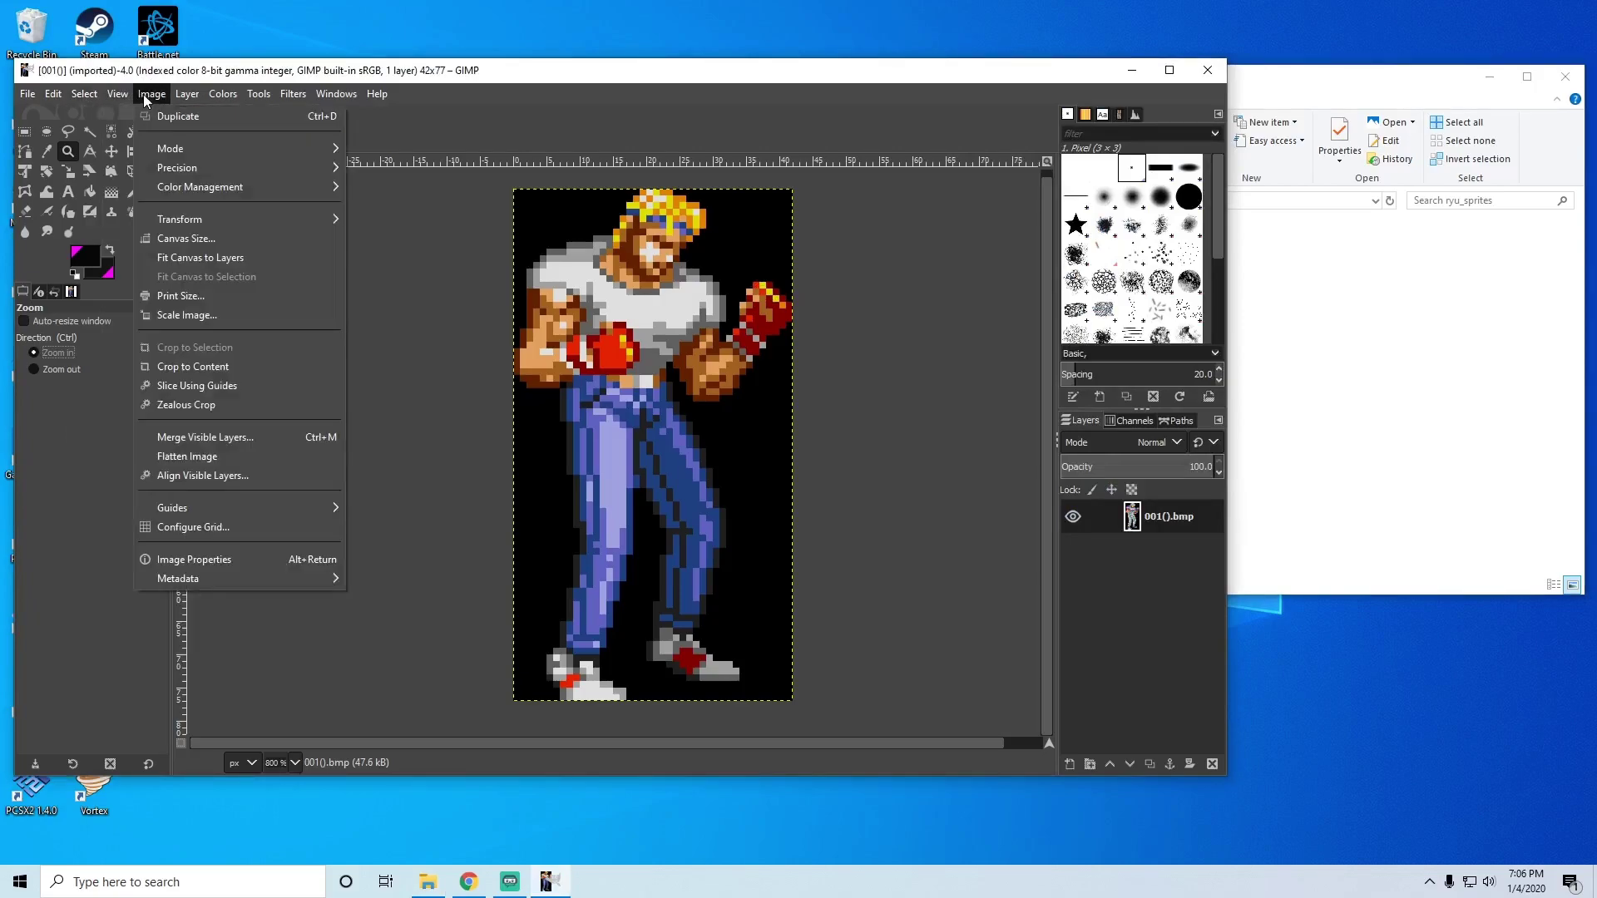
{"action": "left_click", "coordinate": [192, 315]}
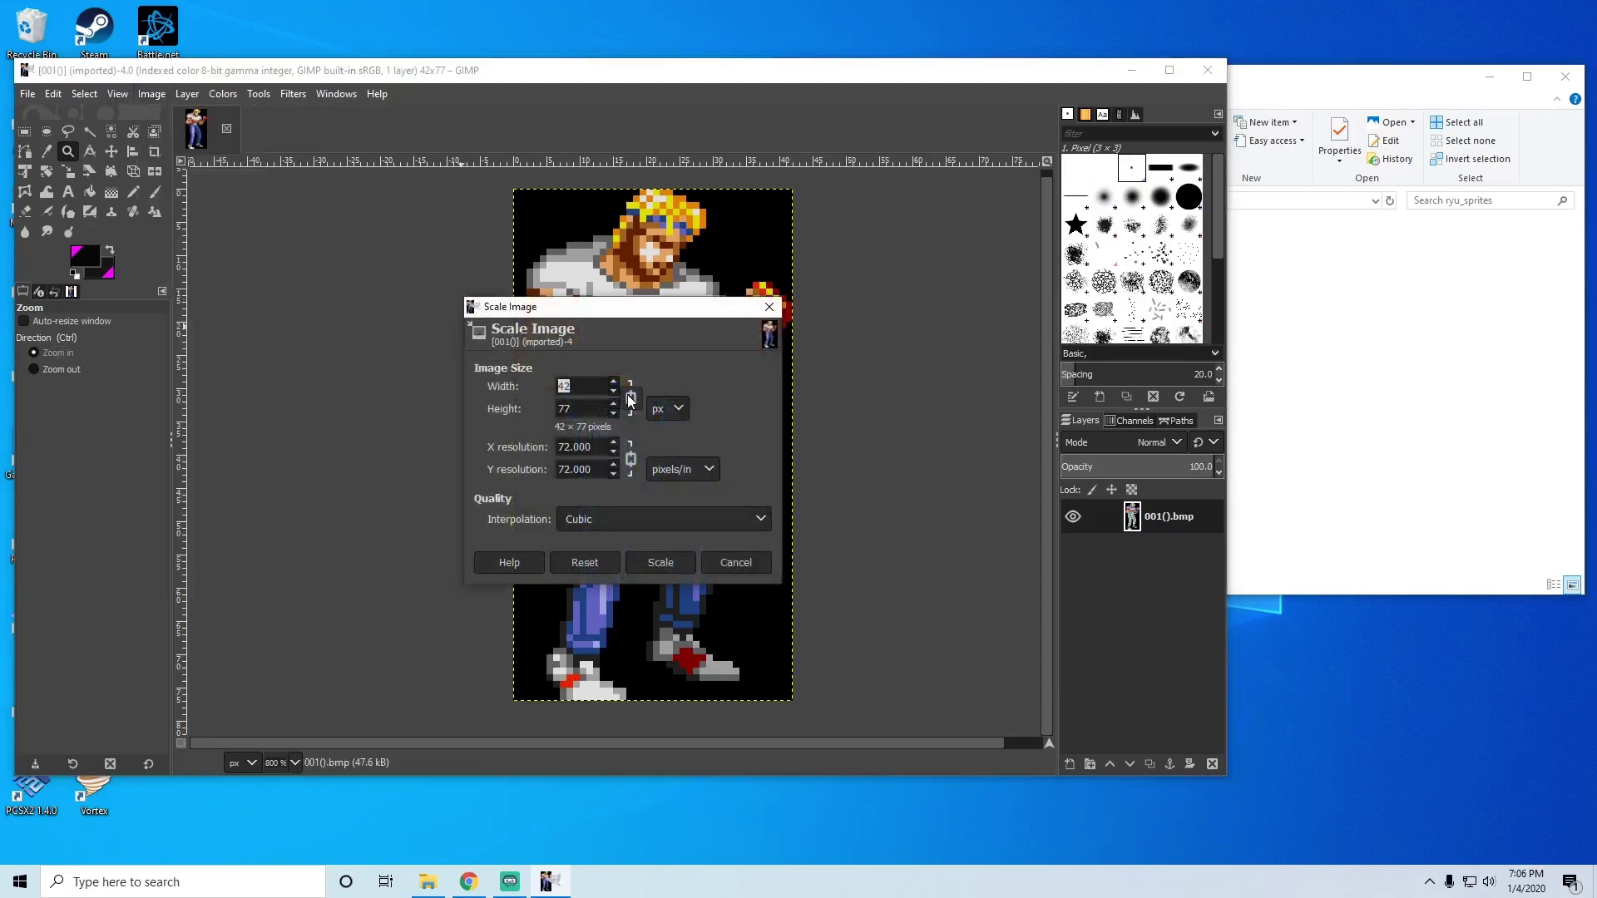
{"action": "left_click", "coordinate": [627, 406]}
{"action": "left_click", "coordinate": [629, 406]}
{"action": "left_click", "coordinate": [586, 447]}
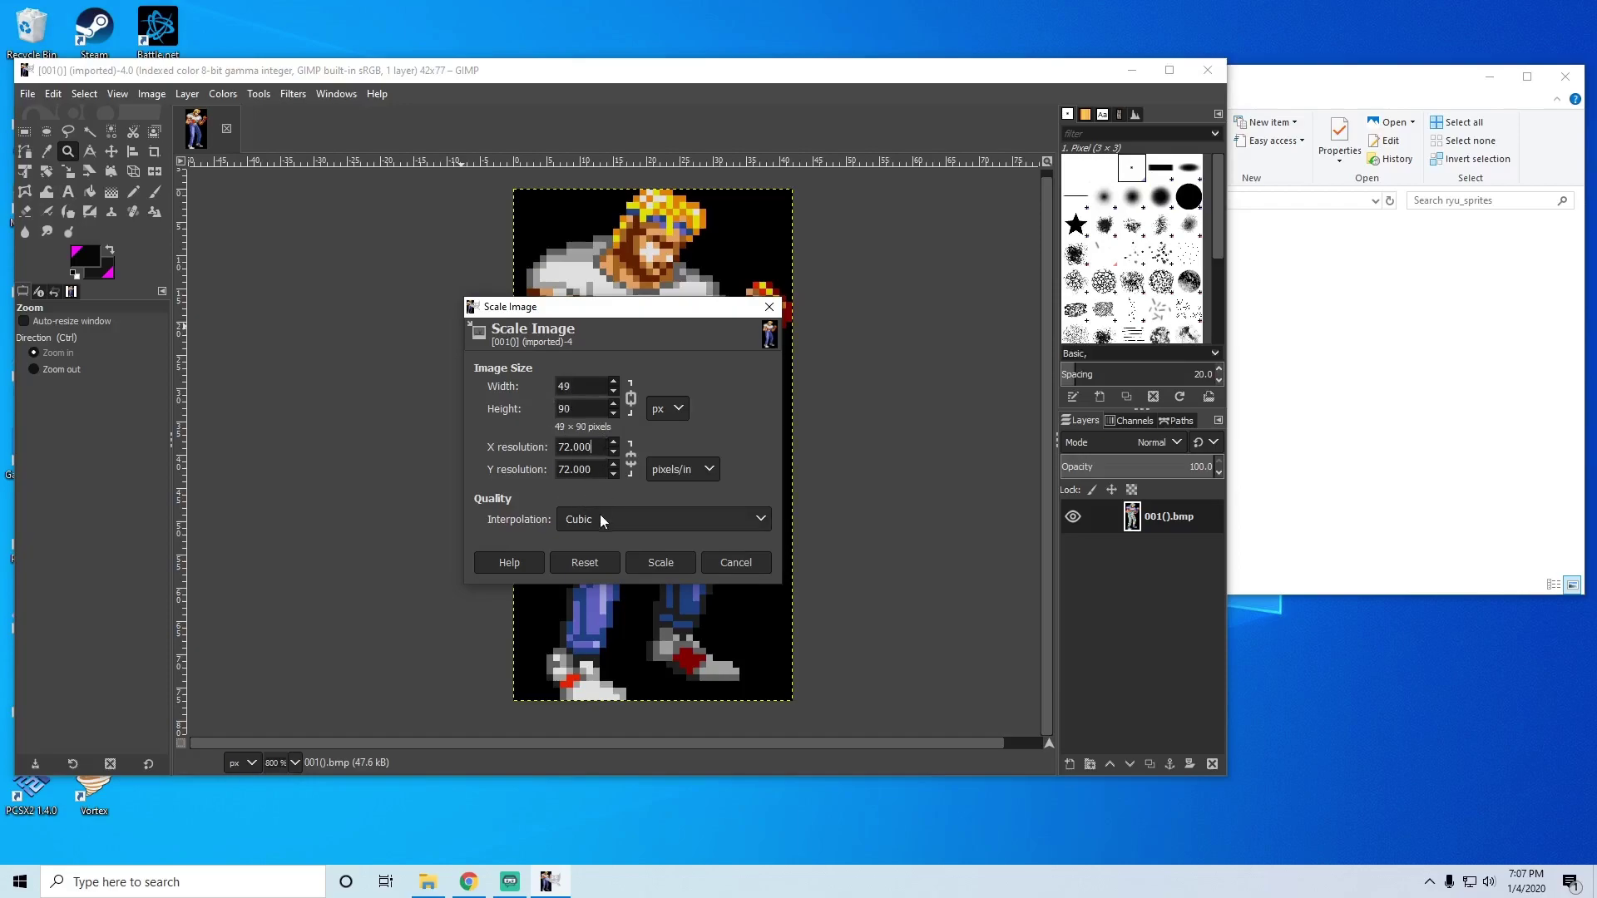
{"action": "left_click", "coordinate": [629, 402]}
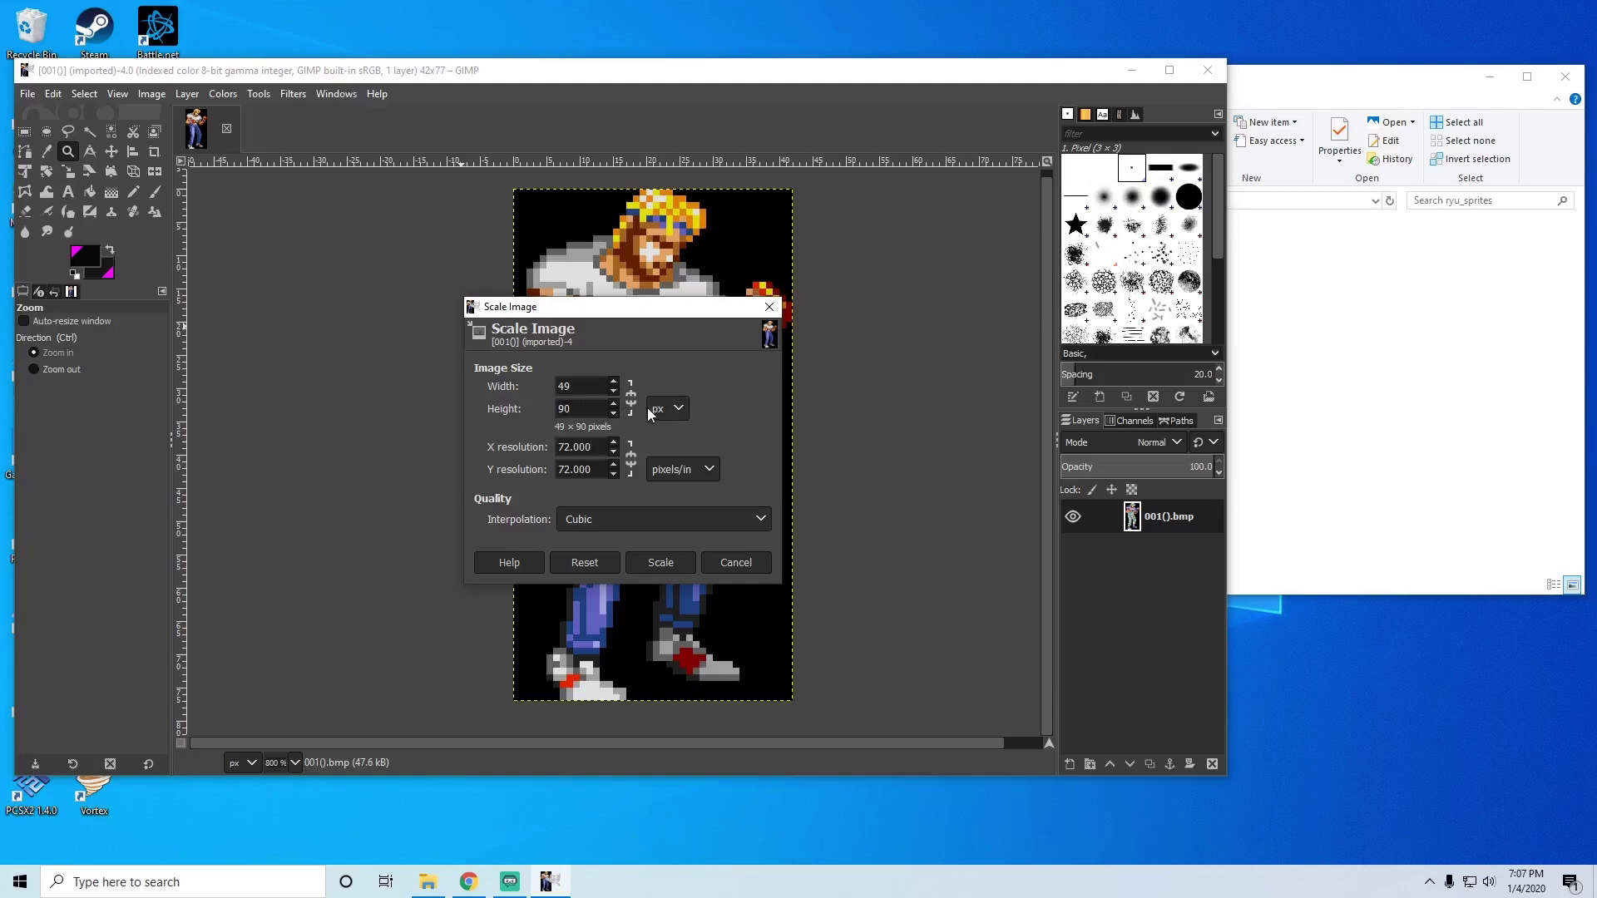
{"action": "double_click", "coordinate": [595, 385]}
Step: Look up the pixel width and height of ryusprite1.png again in its file details
{"action": "left_click", "coordinate": [1357, 368]}
{"action": "right_click", "coordinate": [1083, 279]}
{"action": "left_click", "coordinate": [1151, 789]}
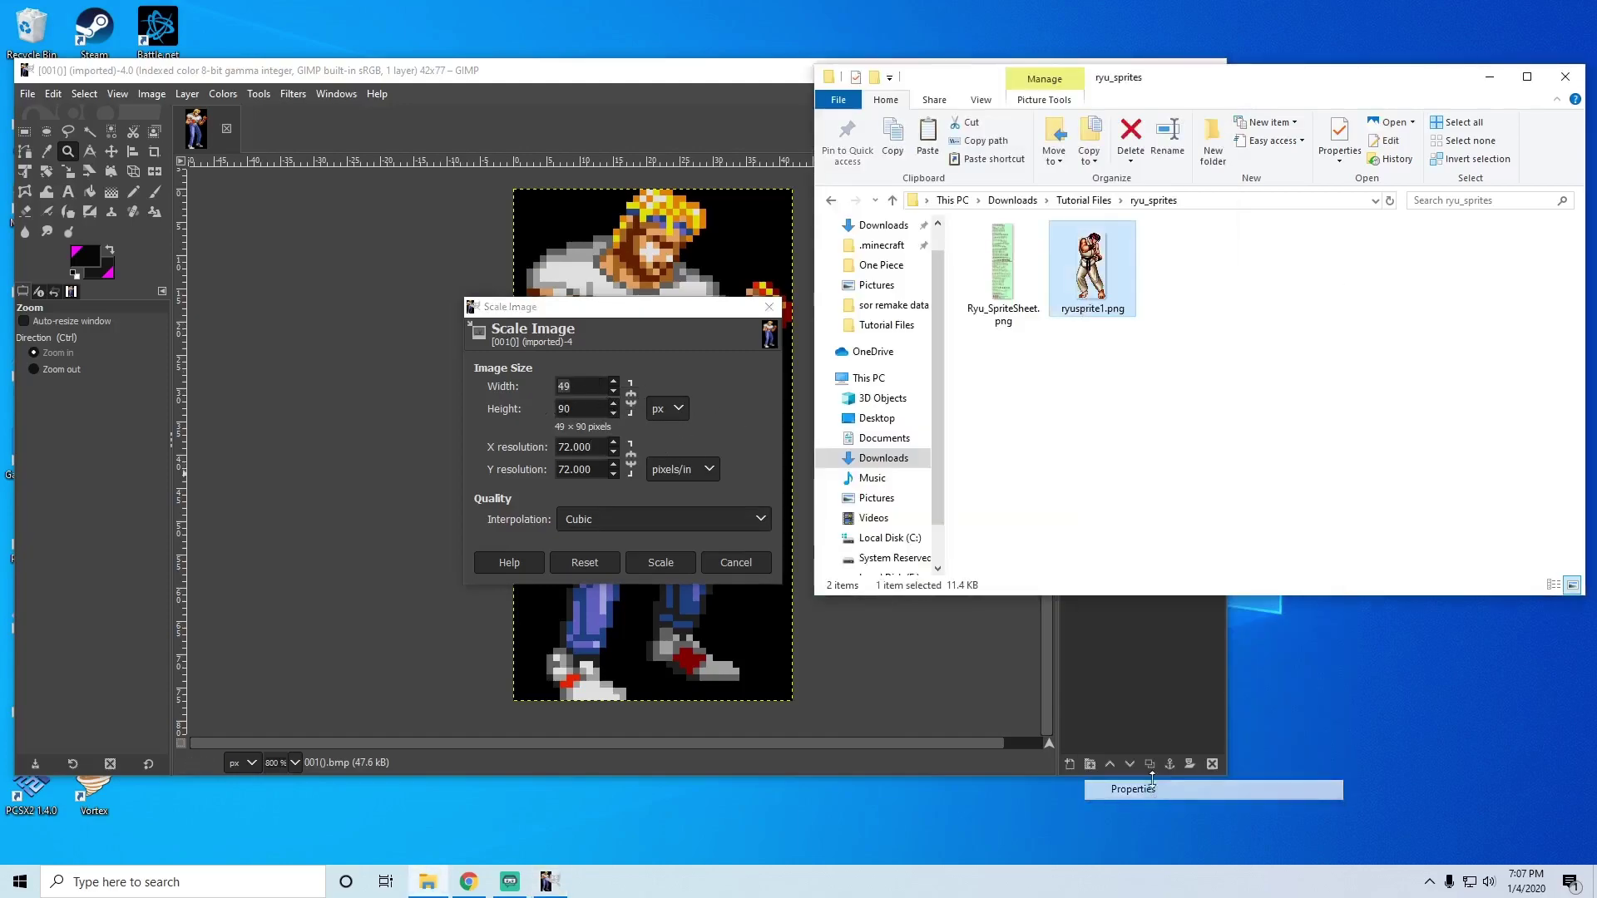
{"action": "left_click", "coordinate": [1198, 319]}
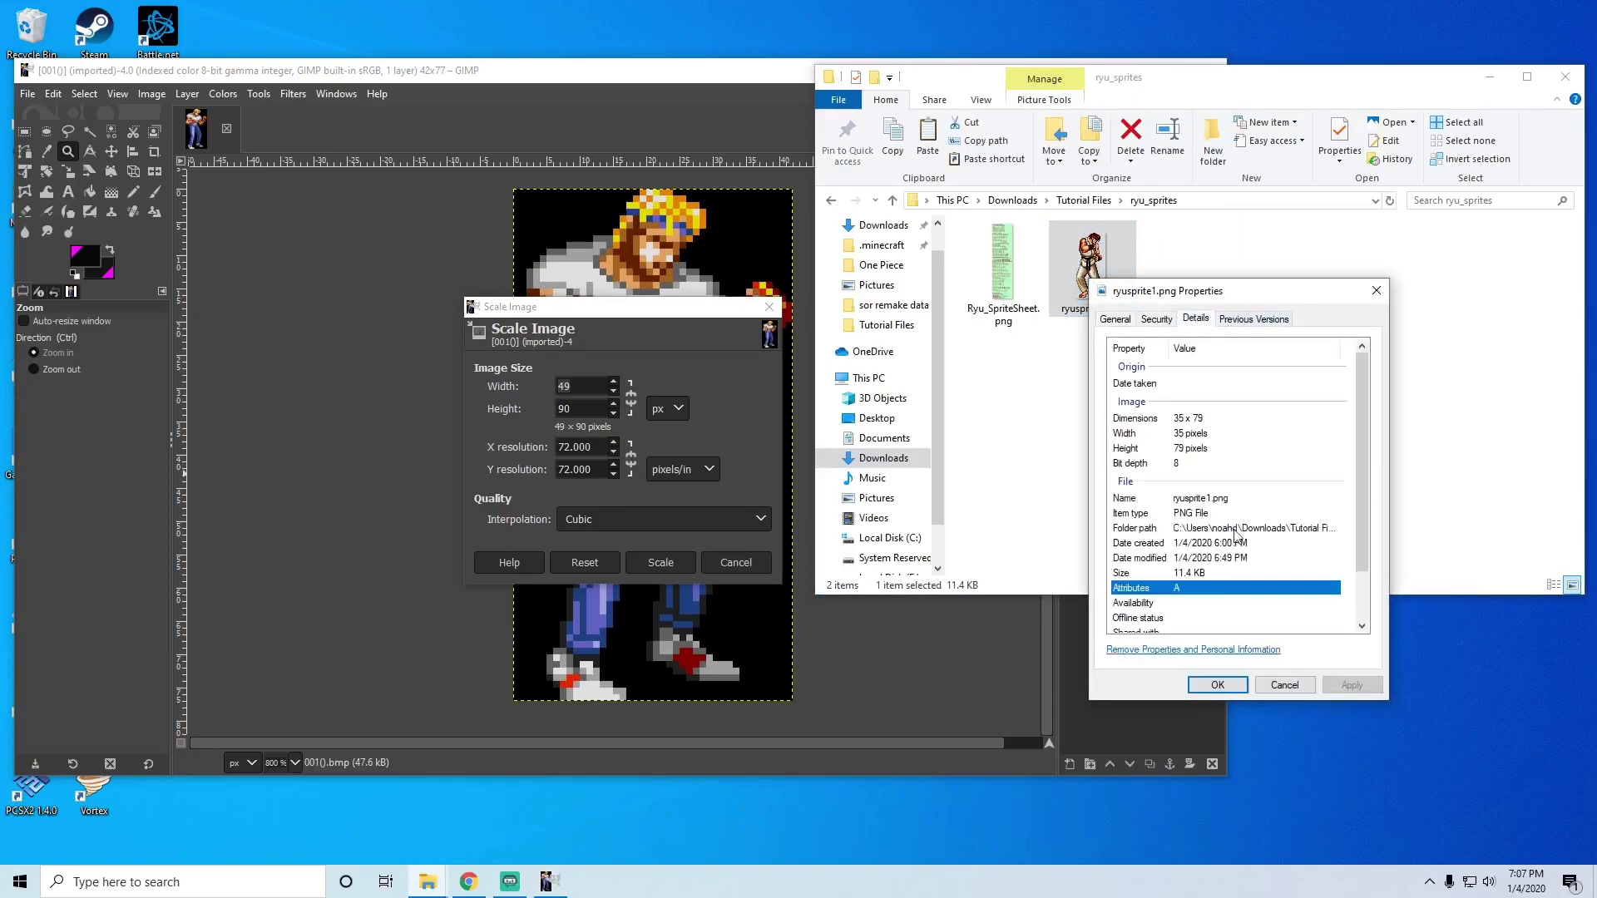
Step: Scale the Axel sprite to a width of 35 px and a height of 79 px
{"action": "left_click", "coordinate": [590, 386]}
{"action": "key", "text": "BackSpace"}
{"action": "key", "text": "BackSpace"}
{"action": "type", "text": "35"}
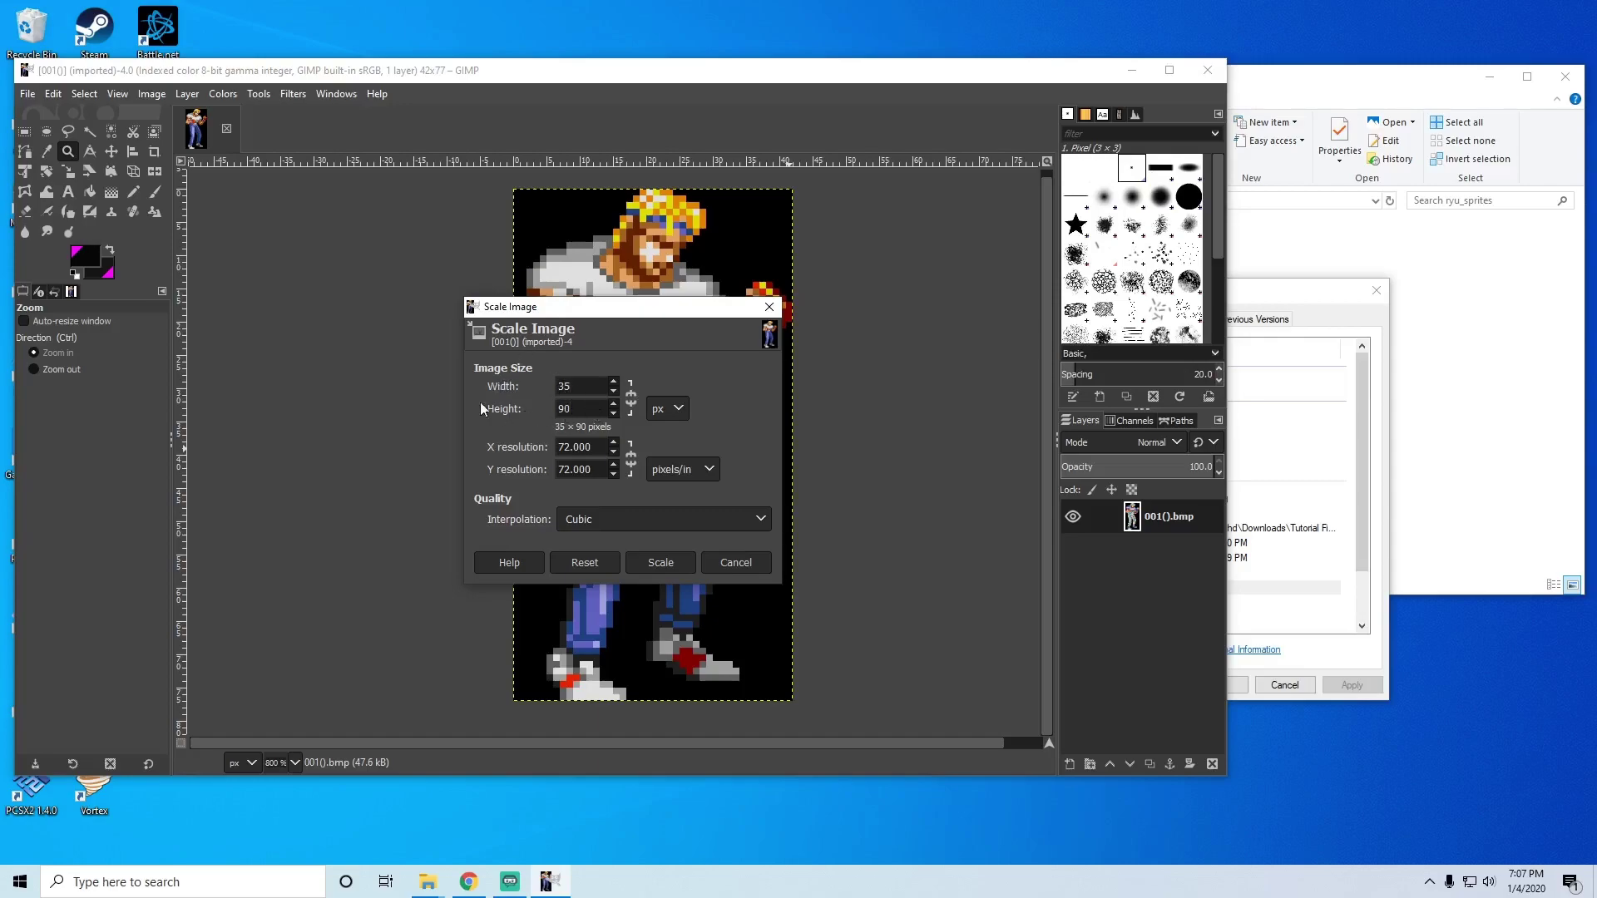
{"action": "left_click_drag", "start_coordinate": [570, 408], "coordinate": [554, 413]}
{"action": "left_click", "coordinate": [661, 563]}
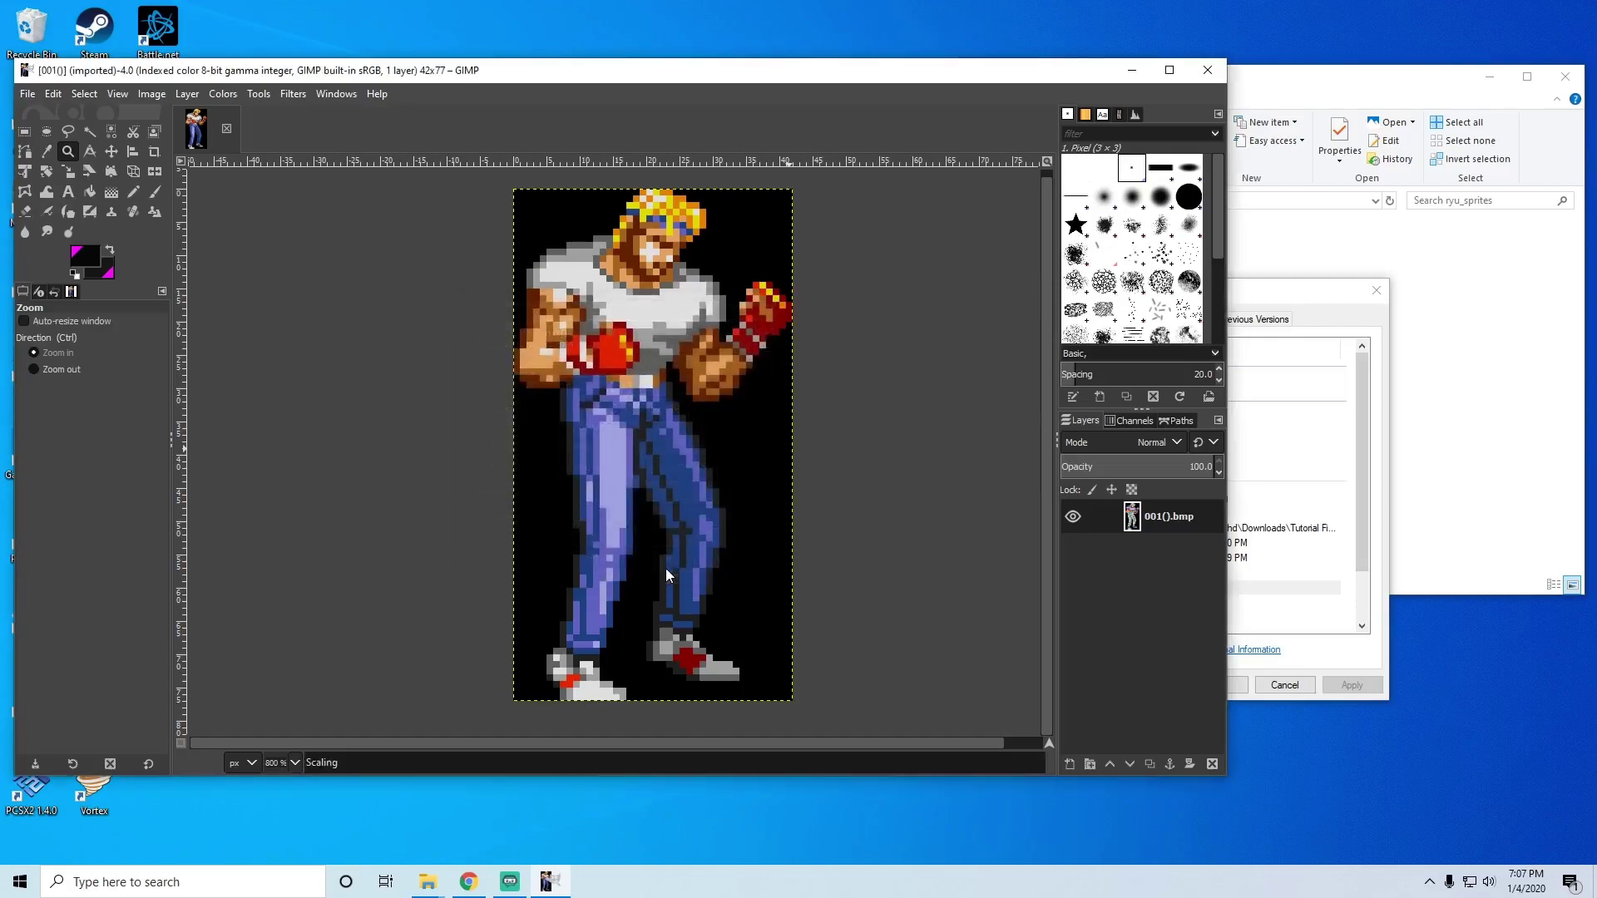
{"action": "left_click_drag", "start_coordinate": [748, 582], "coordinate": [713, 566]}
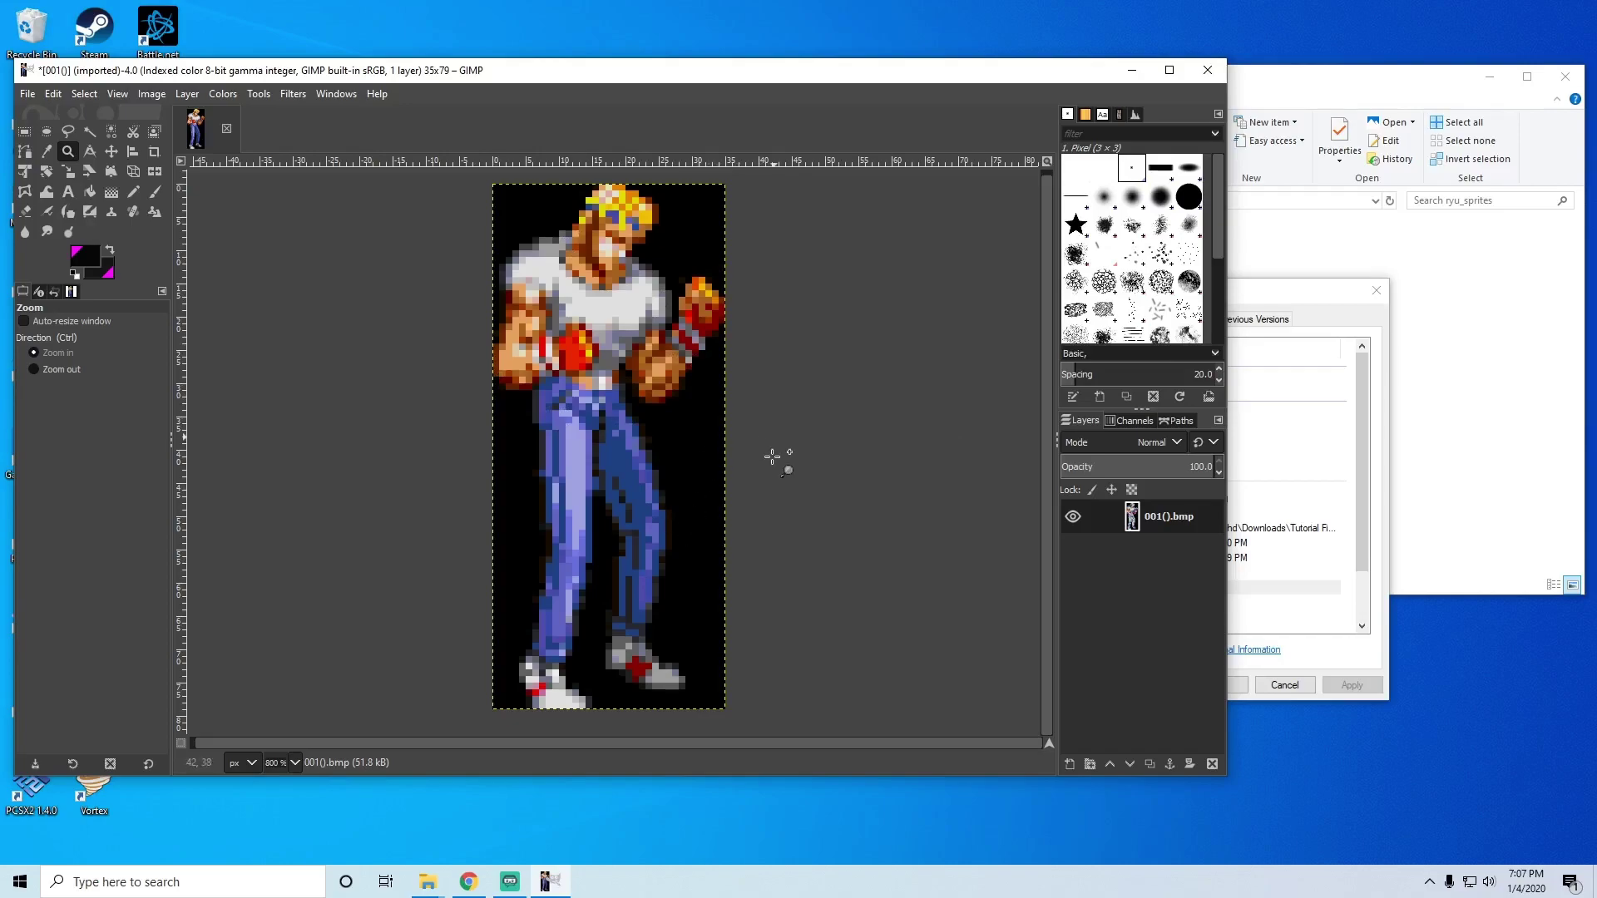
Step: Close the file properties and add ryusprite1.png from the ryu_sprites folder to the Axel image as a new layer
{"action": "left_click", "coordinate": [1376, 290]}
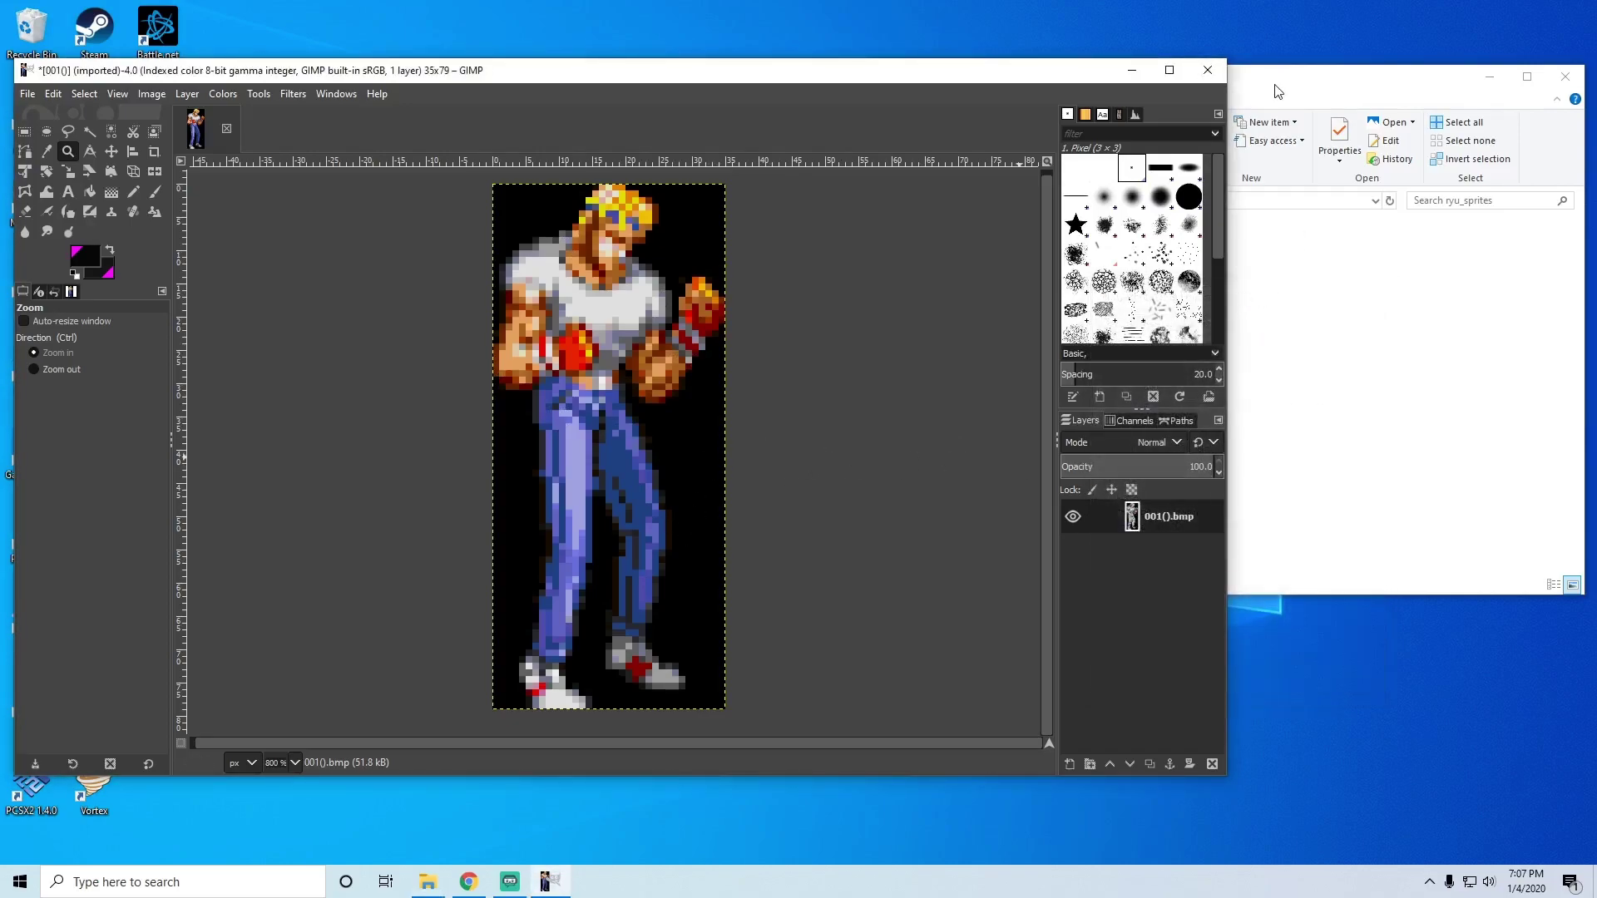
{"action": "left_click_drag", "start_coordinate": [1279, 91], "coordinate": [1330, 93]}
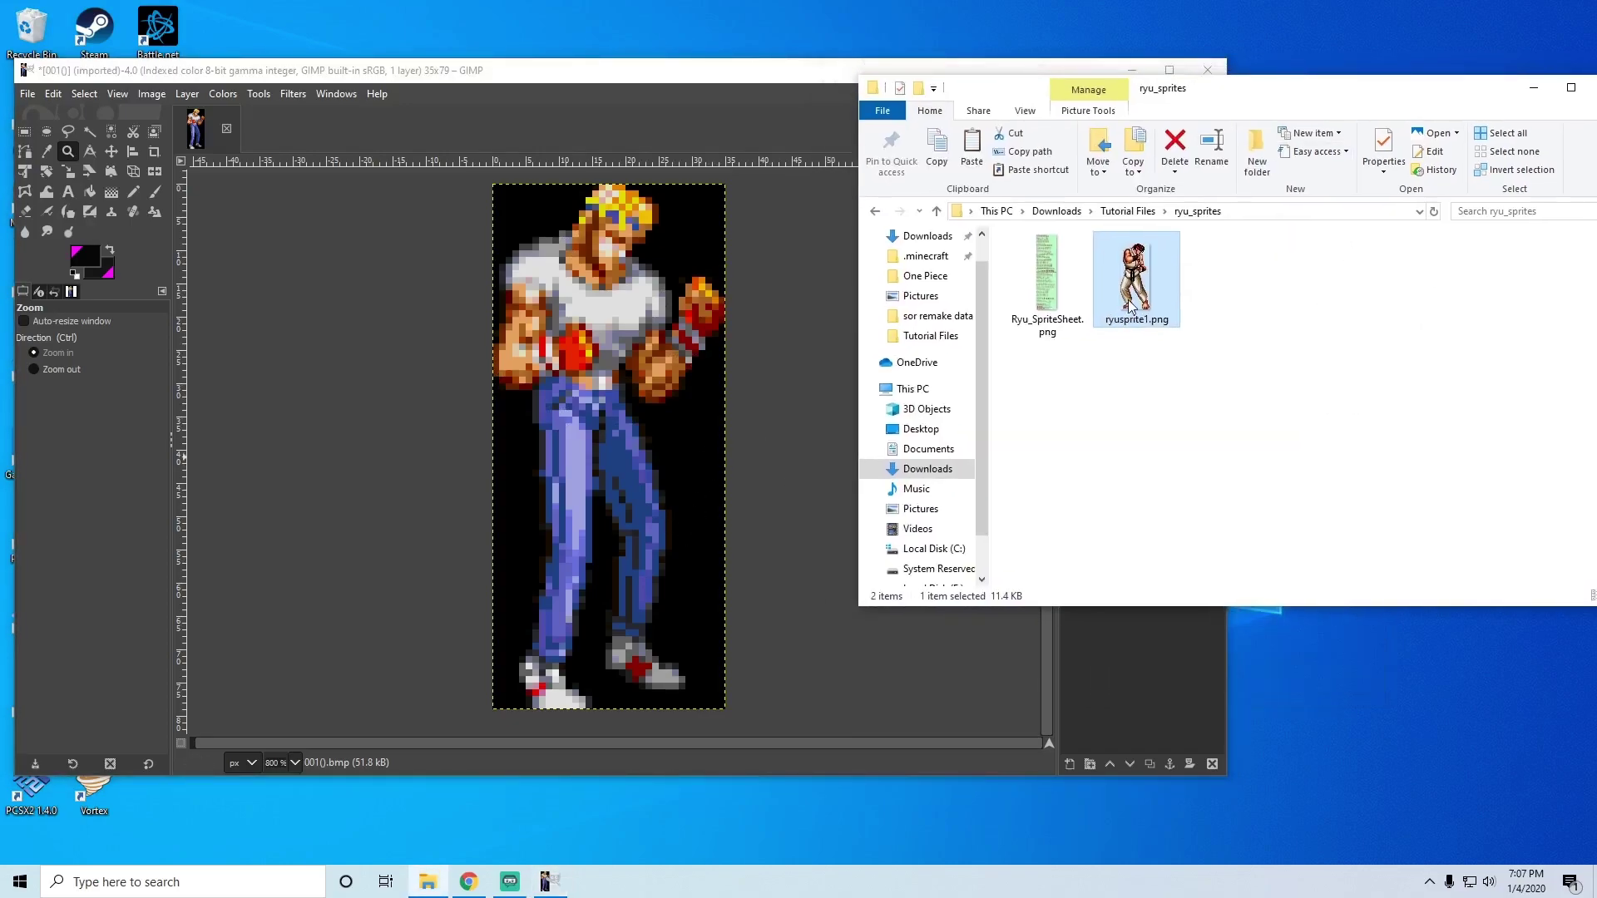
{"action": "left_click", "coordinate": [1213, 448]}
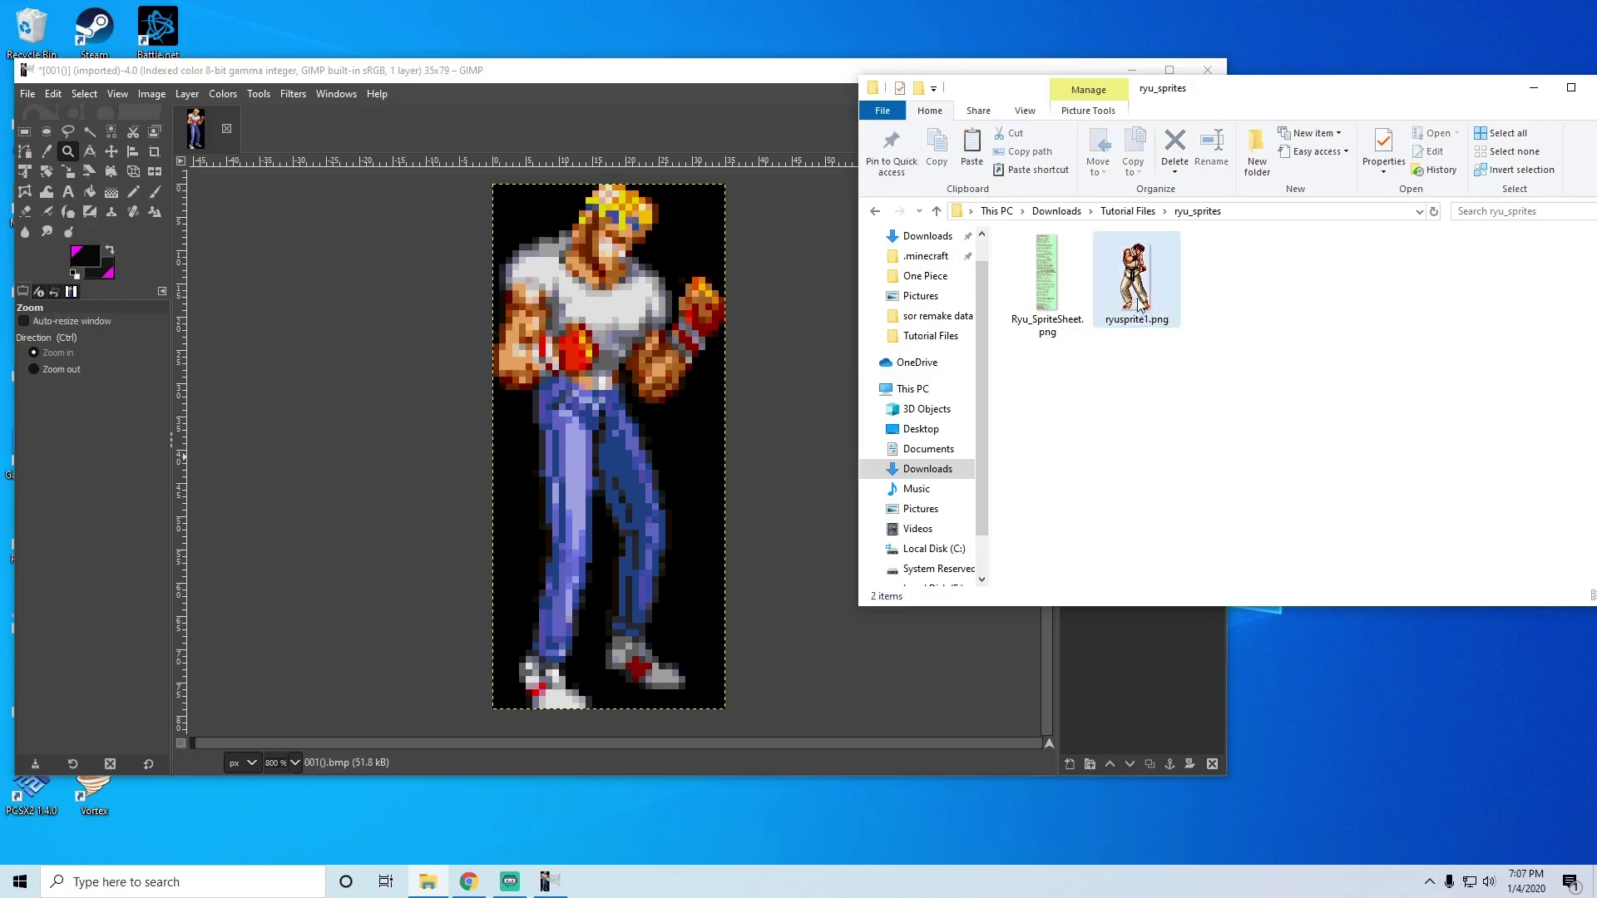
{"action": "left_click_drag", "start_coordinate": [1138, 291], "coordinate": [681, 491]}
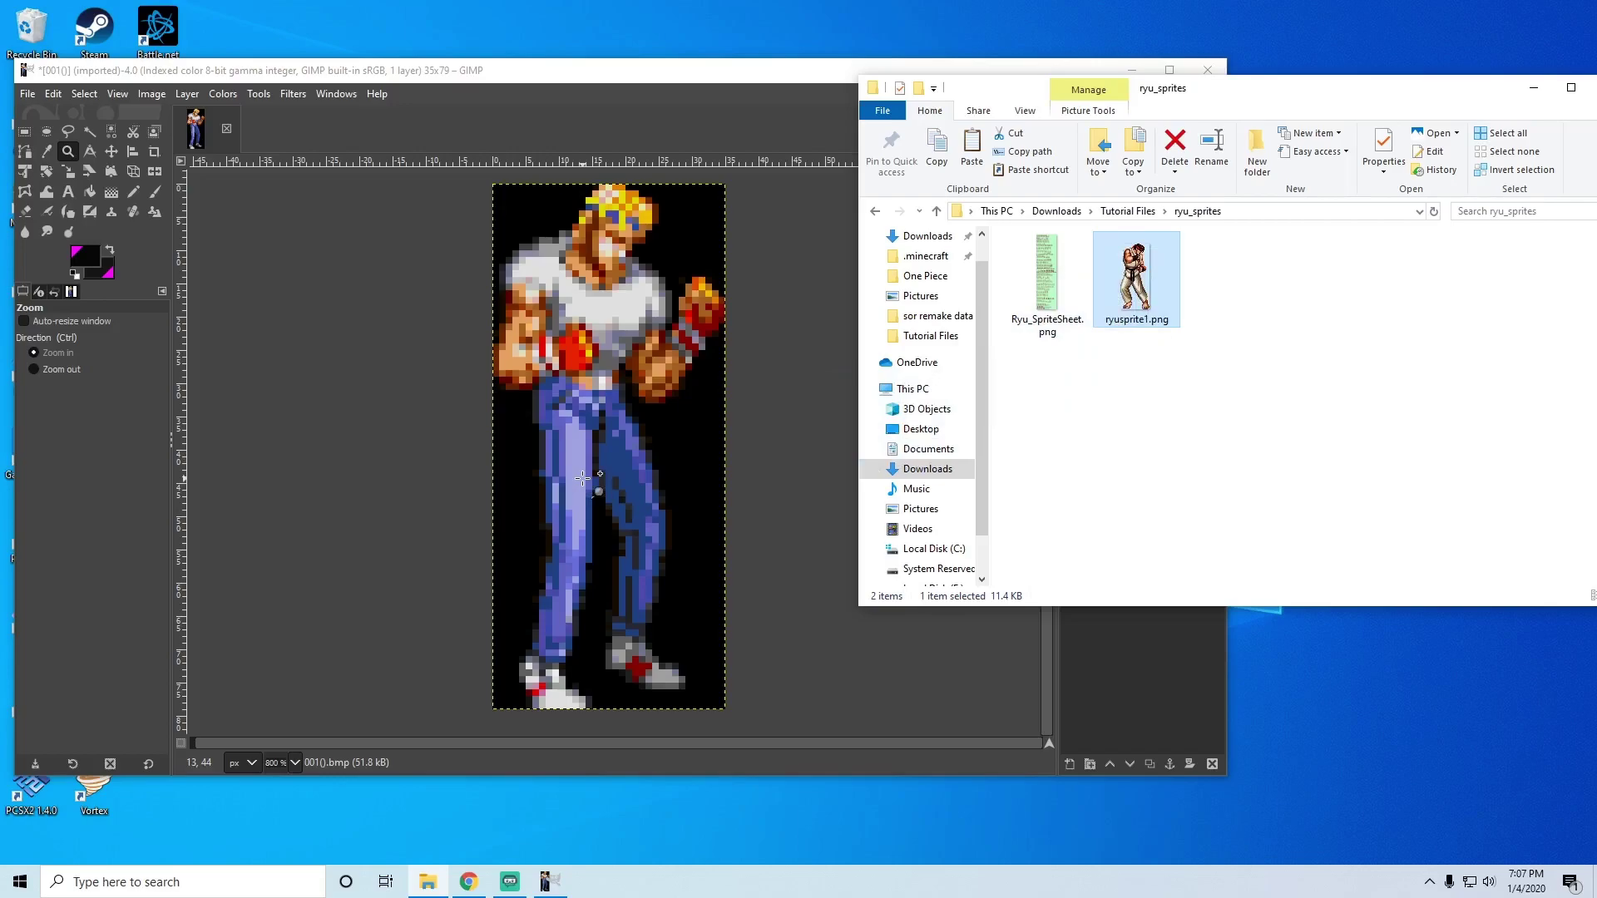
{"action": "left_click_drag", "start_coordinate": [582, 477], "coordinate": [584, 481]}
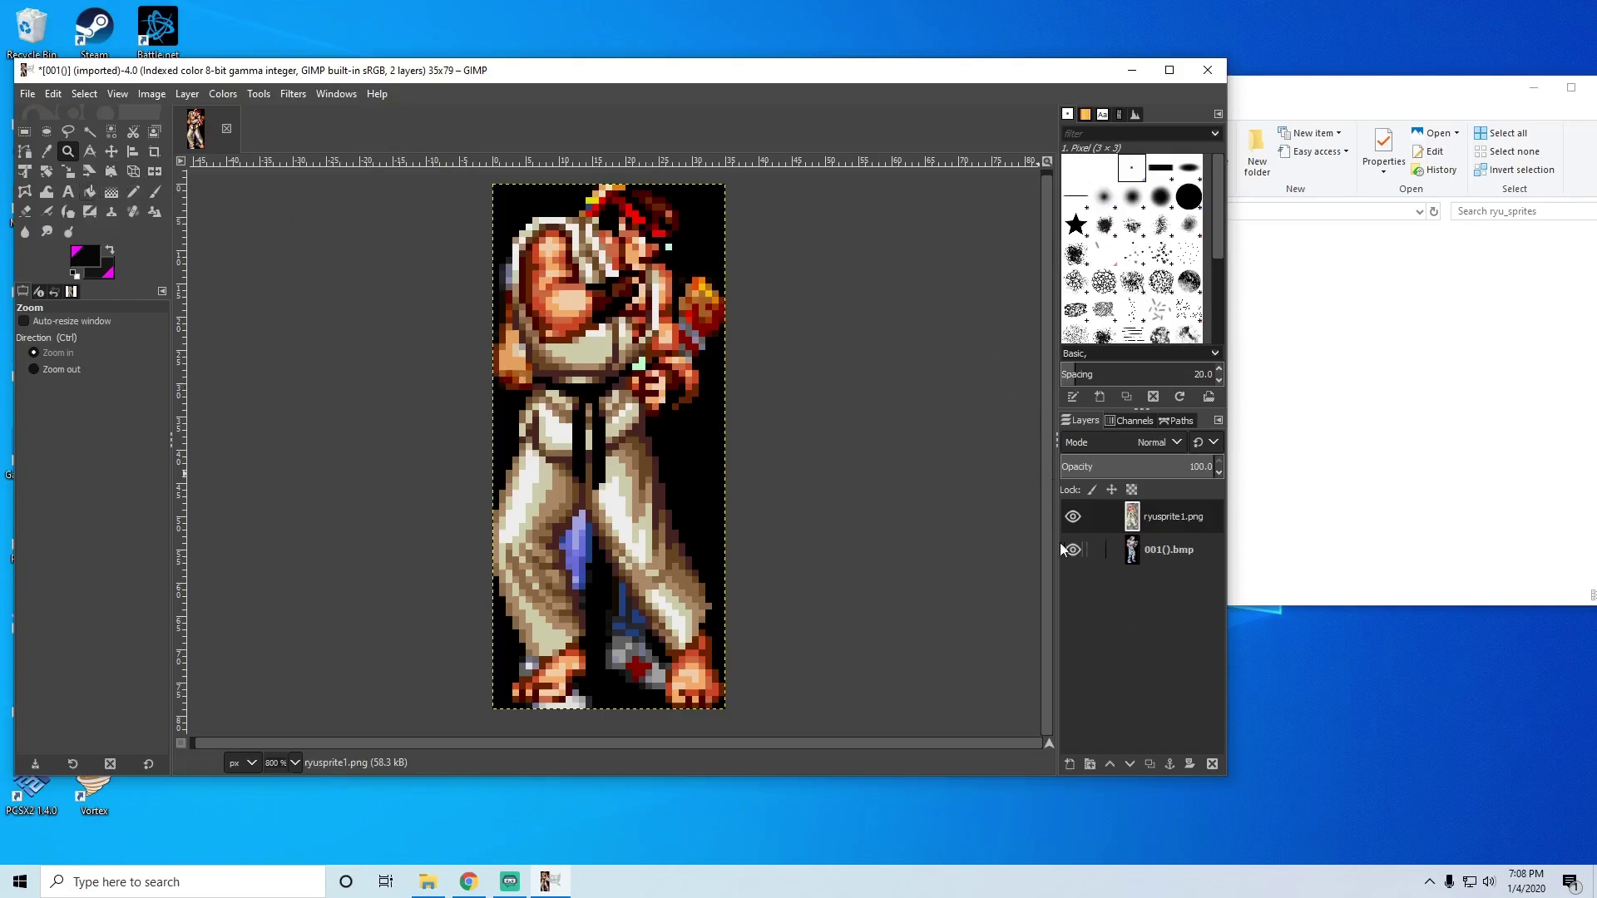
Step: Add a new transparent layer directly above the 001().bmp layer
{"action": "right_click", "coordinate": [1131, 543]}
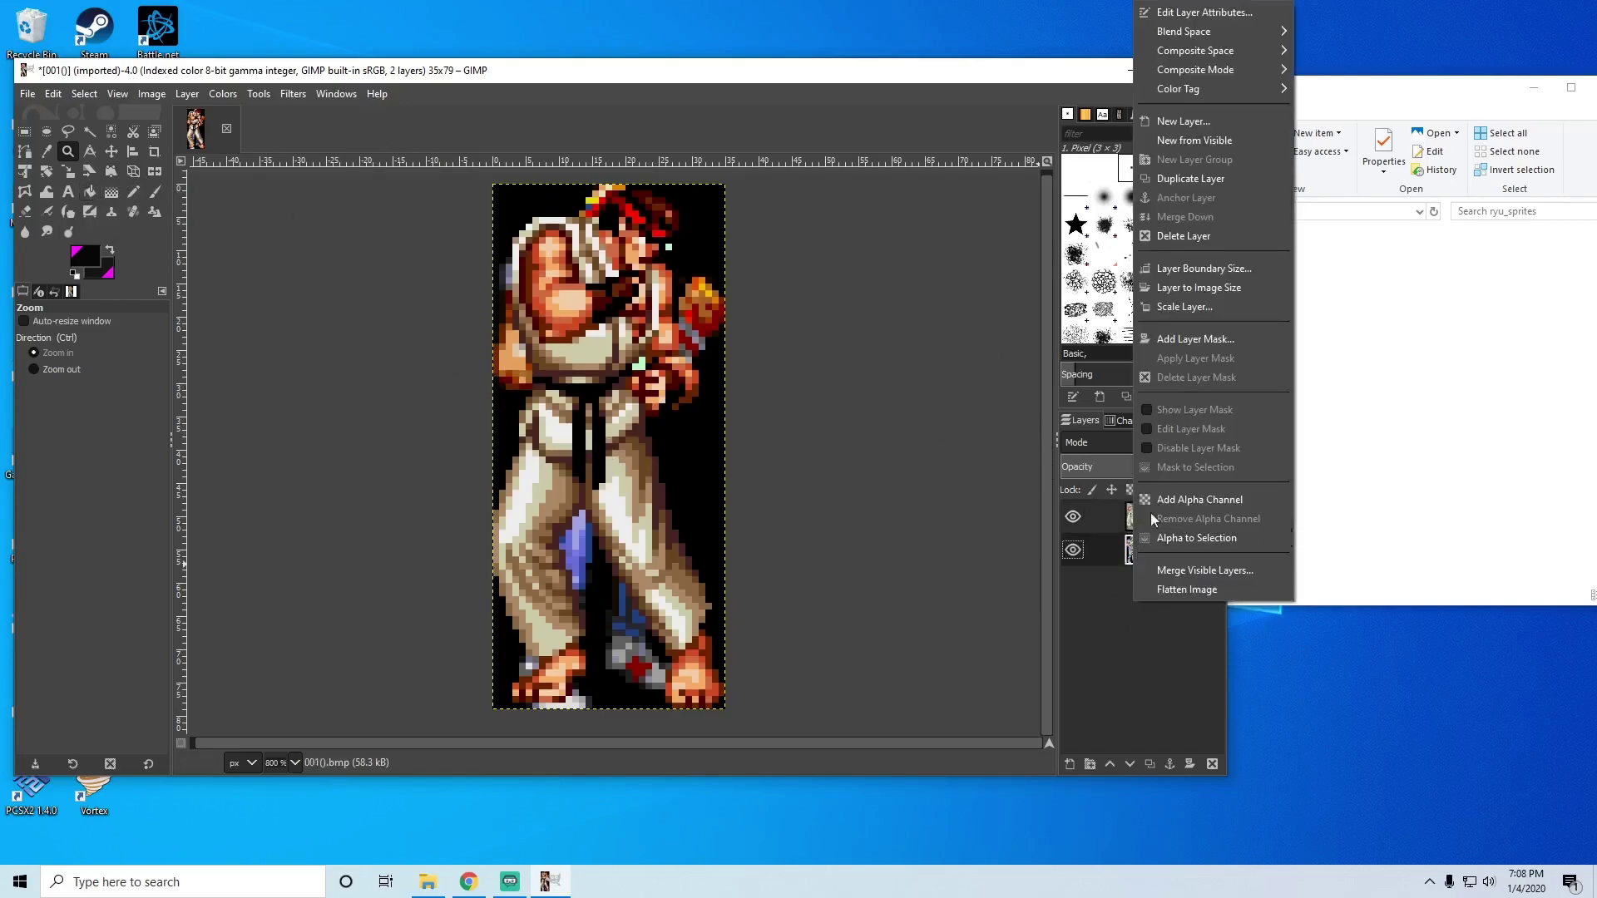
{"action": "left_click", "coordinate": [1190, 121]}
{"action": "left_click", "coordinate": [1316, 431]}
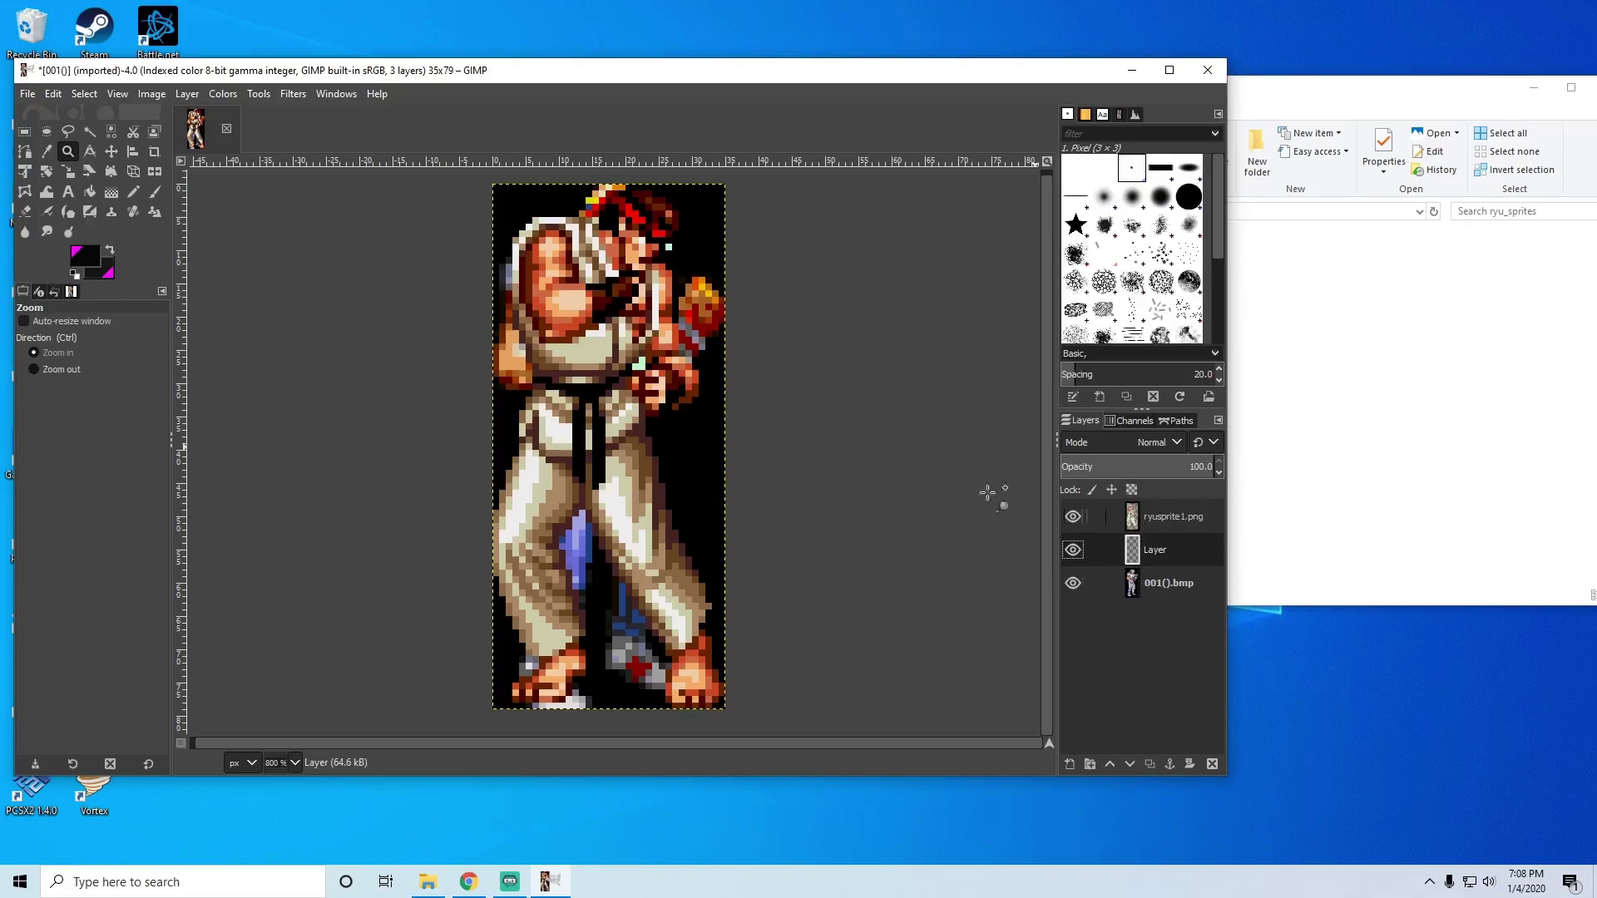
Step: Set the foreground color to black and bucket-fill the new layer with it to cover the Axel sprite
{"action": "left_click", "coordinate": [92, 191]}
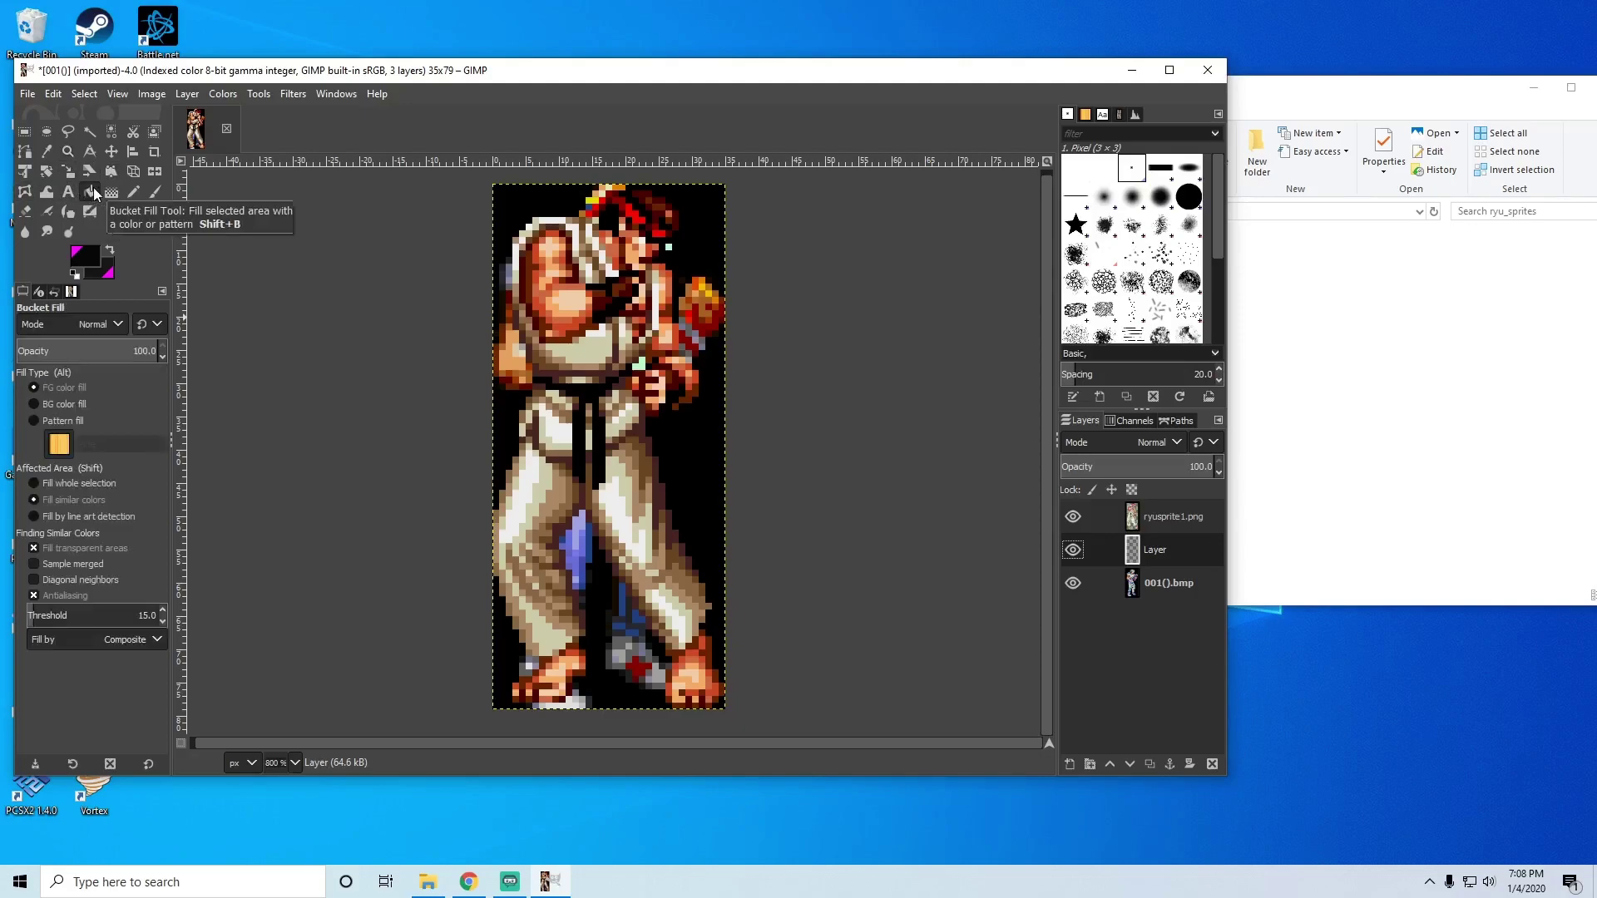
{"action": "left_click", "coordinate": [80, 254]}
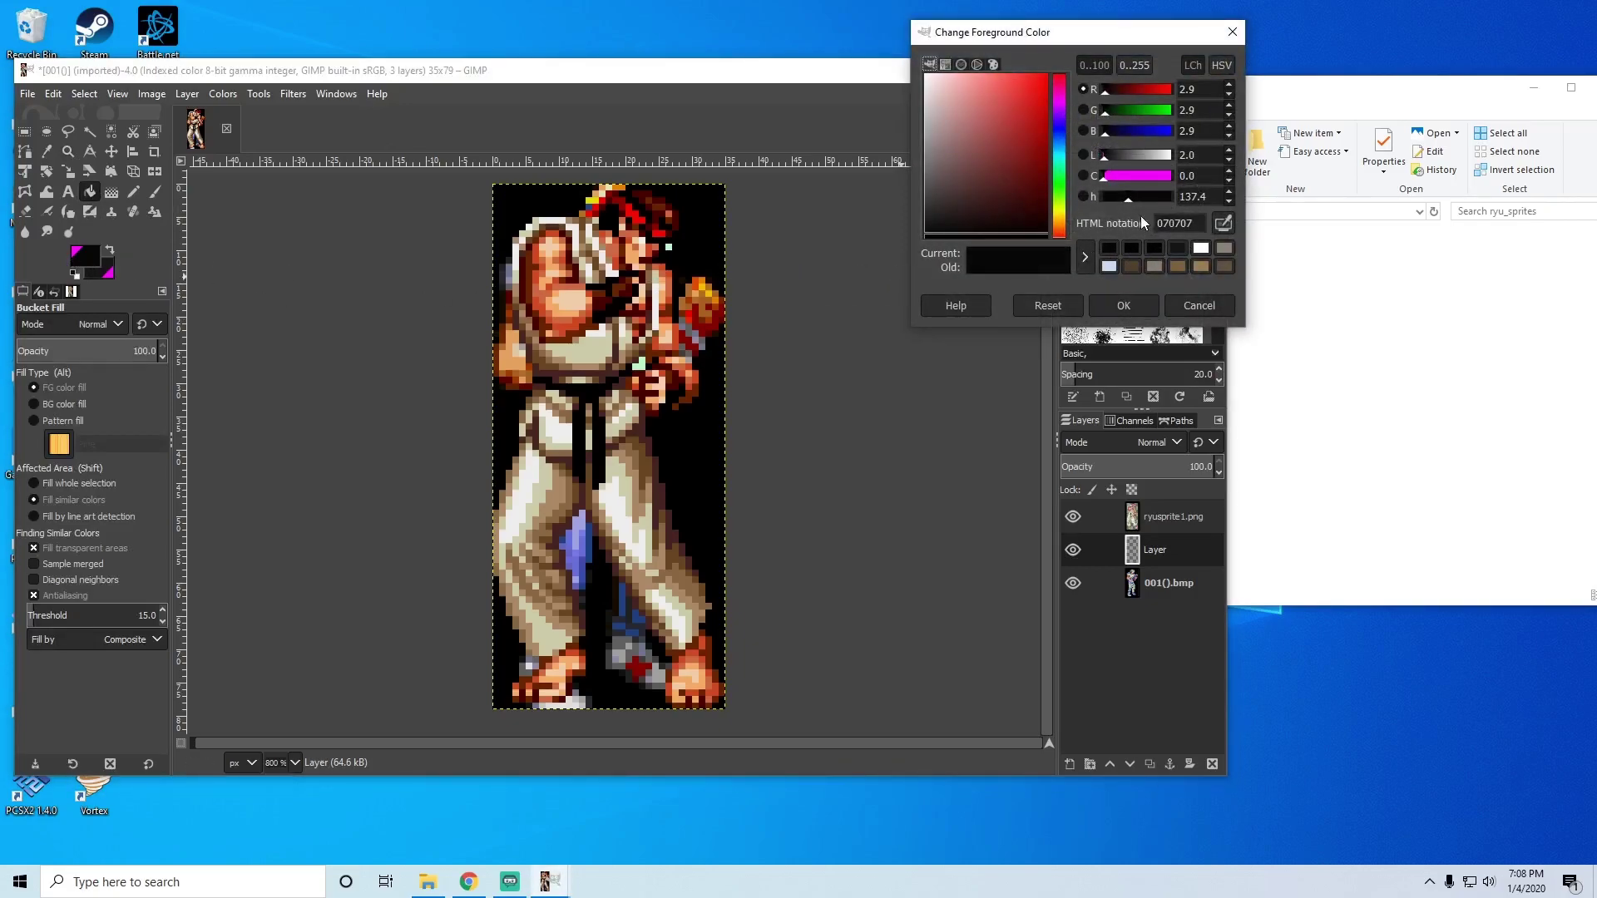
{"action": "left_click", "coordinate": [961, 236]}
{"action": "left_click", "coordinate": [1131, 299]}
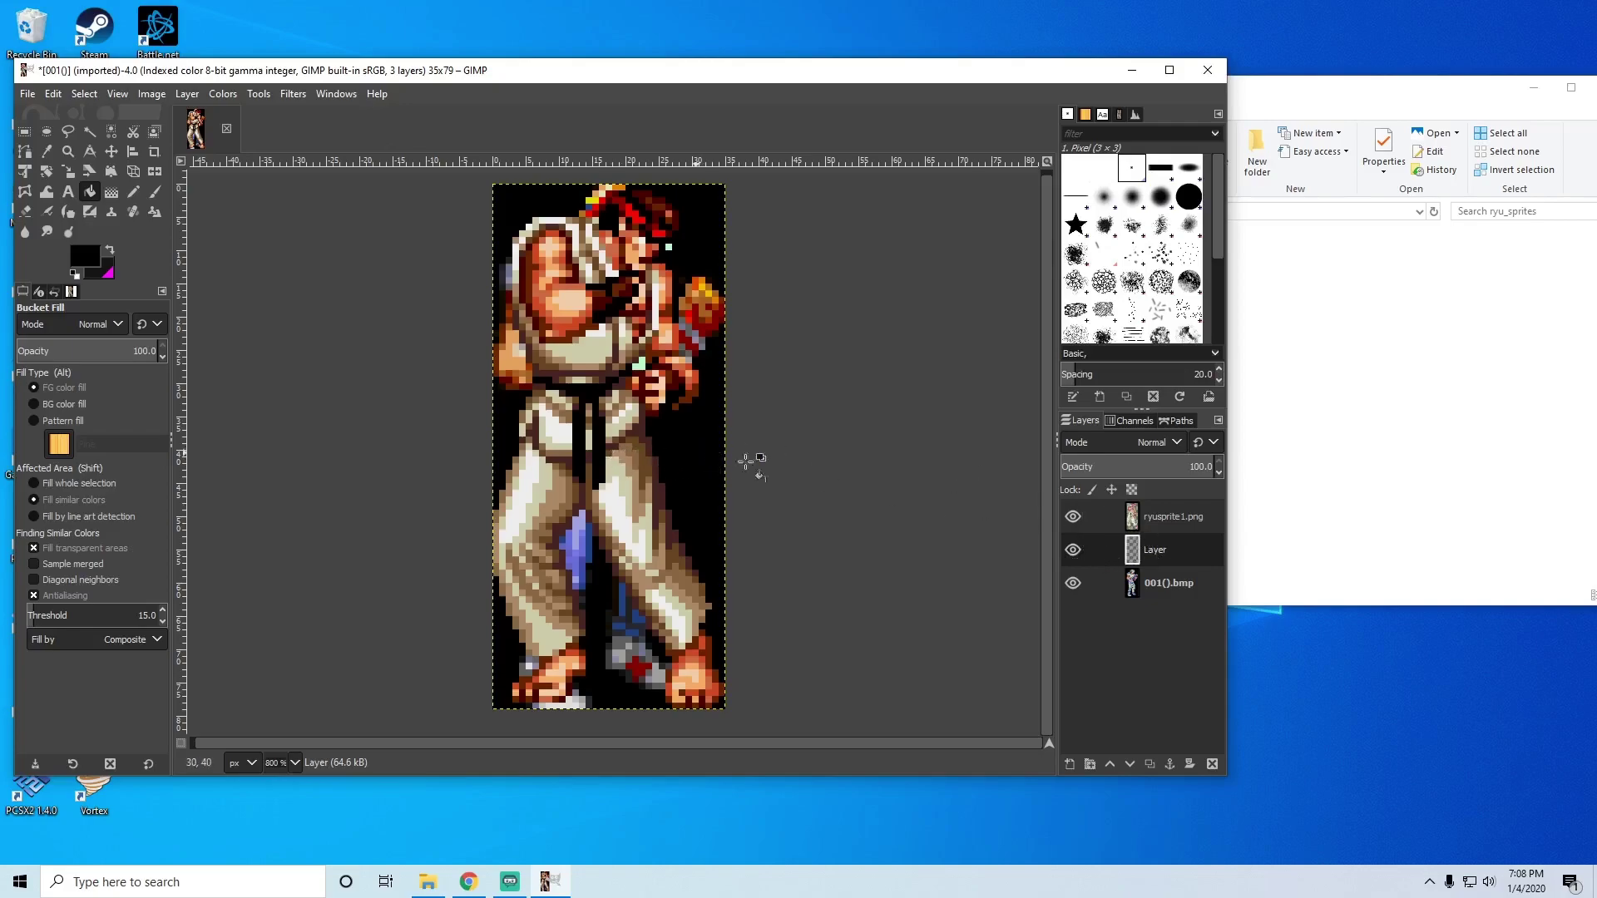
{"action": "left_click", "coordinate": [716, 456]}
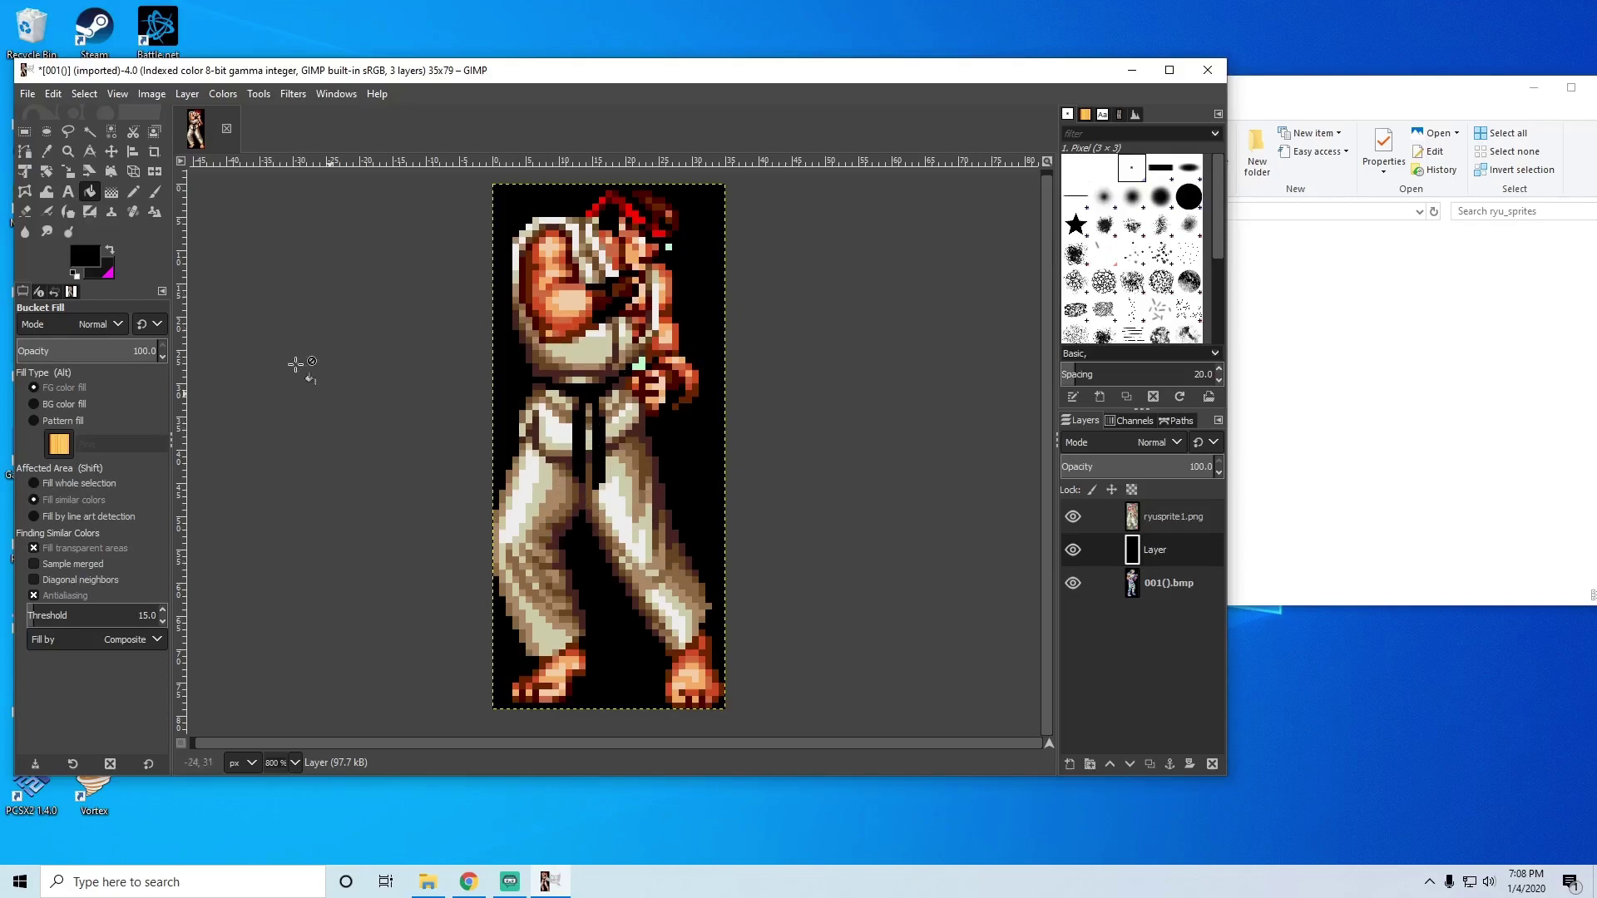
Step: Move the GIMP window aside and use the Zoom tool to magnify Ryu's head, then shrink the view to a tiny dot
{"action": "left_click_drag", "start_coordinate": [647, 79], "coordinate": [726, 69]}
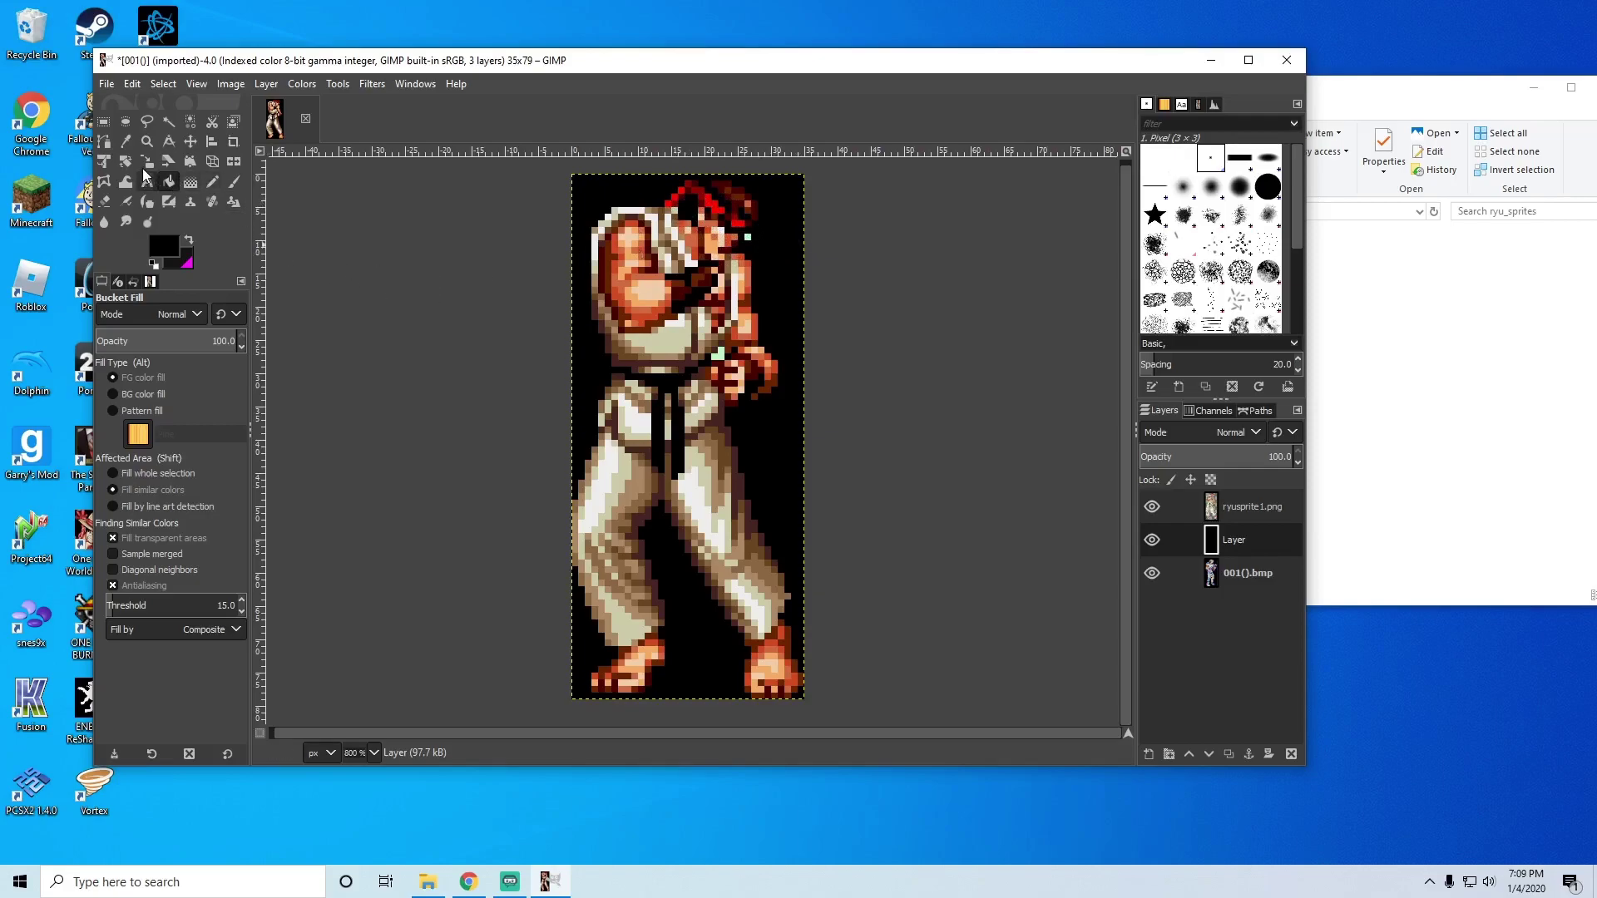
{"action": "left_click", "coordinate": [146, 141]}
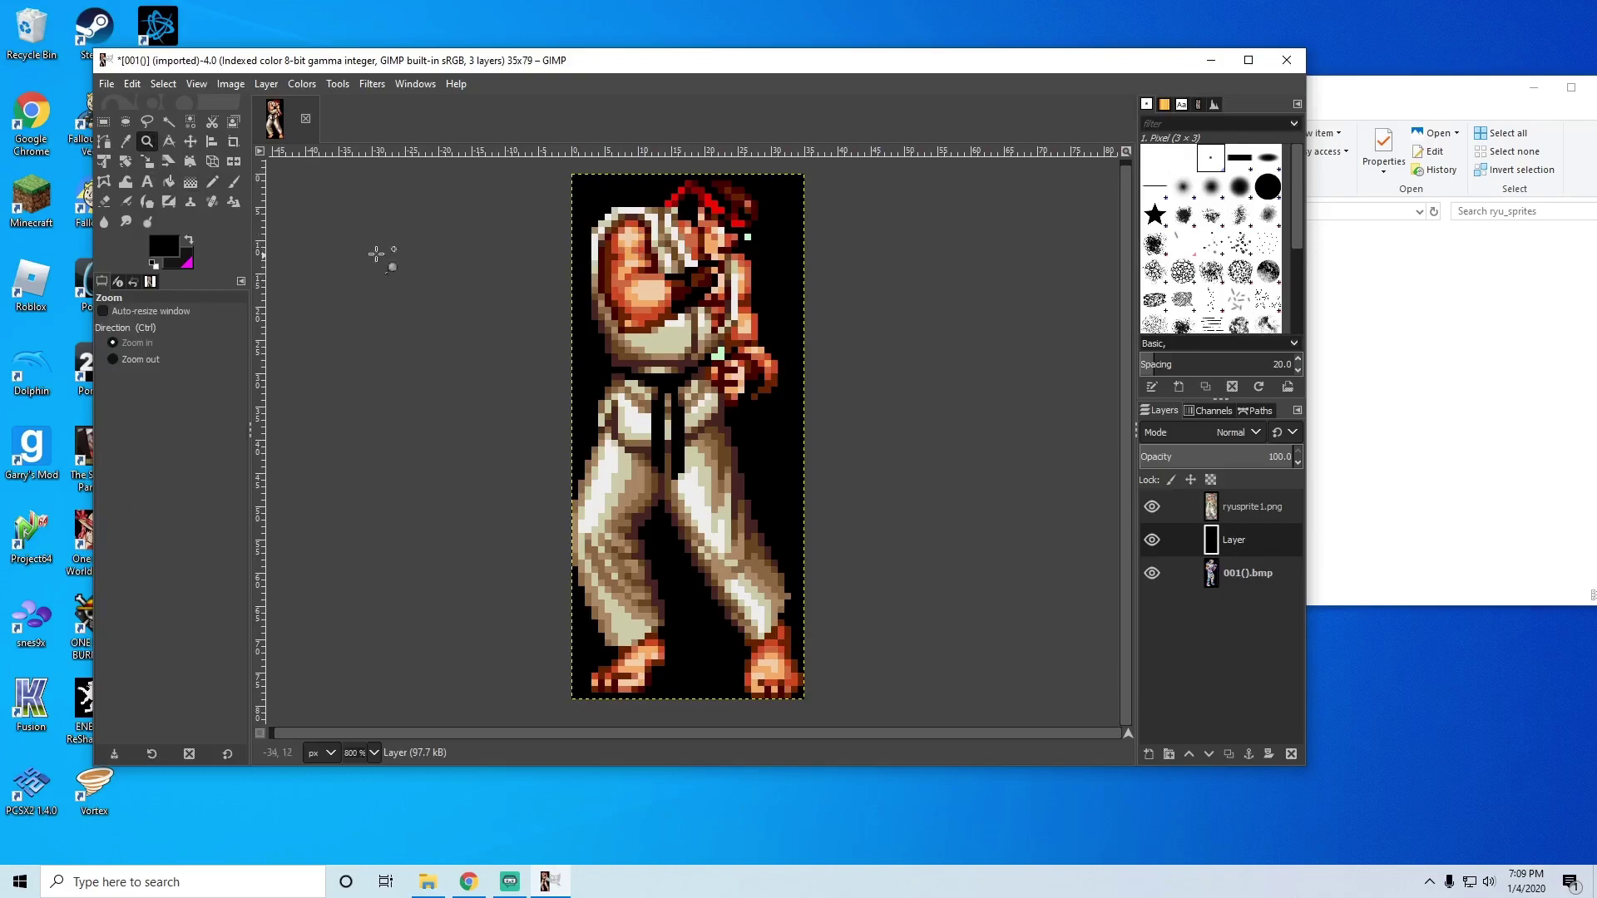
{"action": "left_click", "coordinate": [737, 218]}
{"action": "left_click", "coordinate": [745, 216]}
{"action": "left_click", "coordinate": [749, 216]}
{"action": "left_click", "coordinate": [751, 215]}
{"action": "left_click", "coordinate": [751, 214]}
{"action": "left_click_drag", "start_coordinate": [751, 216], "coordinate": [1063, 110]}
{"action": "left_click_drag", "start_coordinate": [838, 332], "coordinate": [945, 242]}
{"action": "left_click", "coordinate": [152, 358]}
{"action": "left_click", "coordinate": [503, 326]}
{"action": "left_click", "coordinate": [500, 323]}
{"action": "left_click", "coordinate": [499, 323]}
{"action": "left_click", "coordinate": [499, 323]}
{"action": "left_click", "coordinate": [496, 318]}
{"action": "left_click", "coordinate": [495, 318]}
{"action": "left_click_drag", "start_coordinate": [496, 318], "coordinate": [627, 278]}
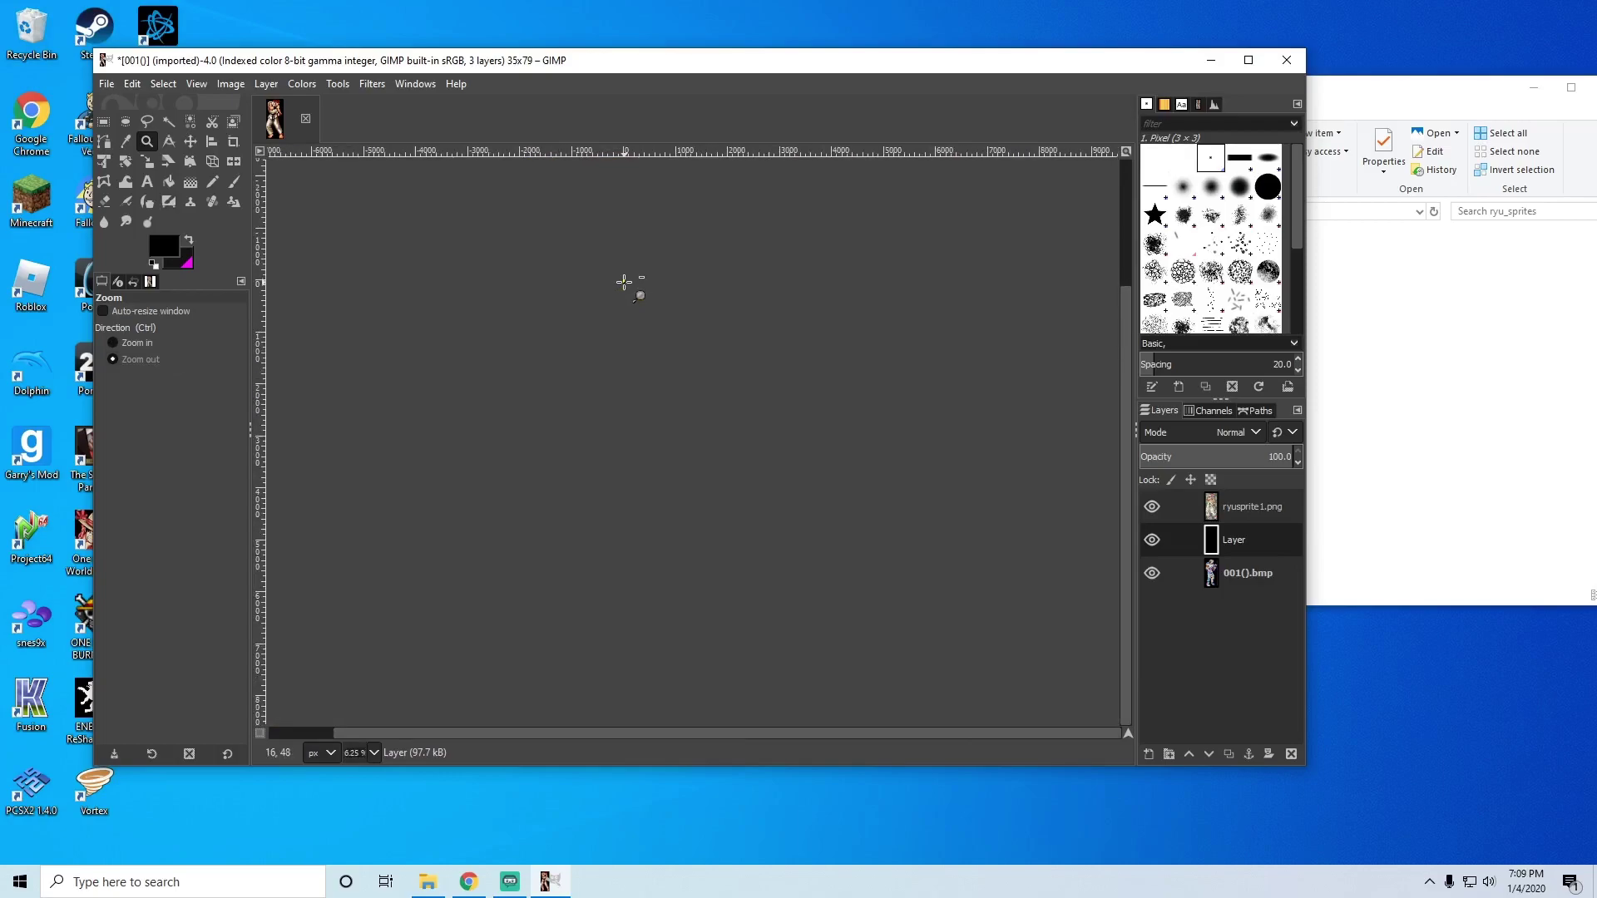
{"action": "left_click_drag", "start_coordinate": [505, 318], "coordinate": [543, 410]}
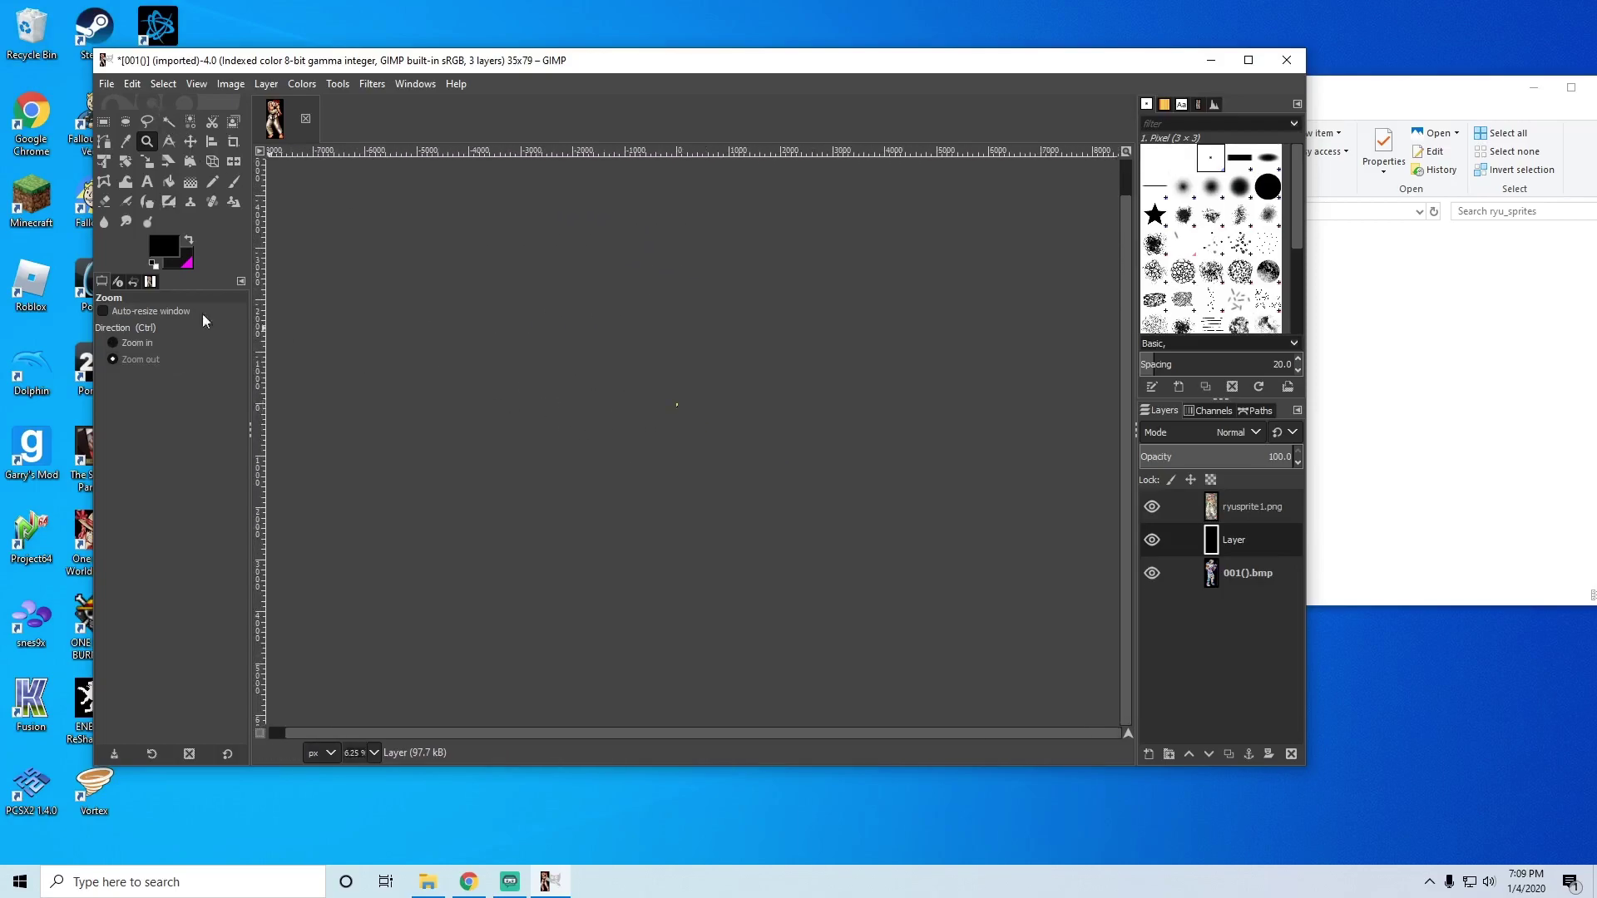
Step: Magnify the corner by Ryu's foot to 25600% and return to the whole sprite at 800%
{"action": "left_click", "coordinate": [135, 342]}
{"action": "left_click", "coordinate": [679, 405]}
{"action": "left_click", "coordinate": [679, 405]}
{"action": "left_click", "coordinate": [677, 403]}
{"action": "left_click", "coordinate": [676, 404]}
{"action": "left_click", "coordinate": [676, 403]}
{"action": "left_click", "coordinate": [676, 404]}
{"action": "left_click", "coordinate": [675, 404]}
{"action": "left_click", "coordinate": [675, 403]}
{"action": "left_click", "coordinate": [678, 403]}
{"action": "left_click", "coordinate": [677, 404]}
{"action": "left_click", "coordinate": [688, 404]}
{"action": "left_click", "coordinate": [688, 403]}
{"action": "left_click", "coordinate": [688, 404]}
{"action": "left_click", "coordinate": [688, 403]}
{"action": "left_click", "coordinate": [701, 386]}
{"action": "left_click", "coordinate": [702, 386]}
{"action": "left_click_drag", "start_coordinate": [700, 386], "coordinate": [523, 379]}
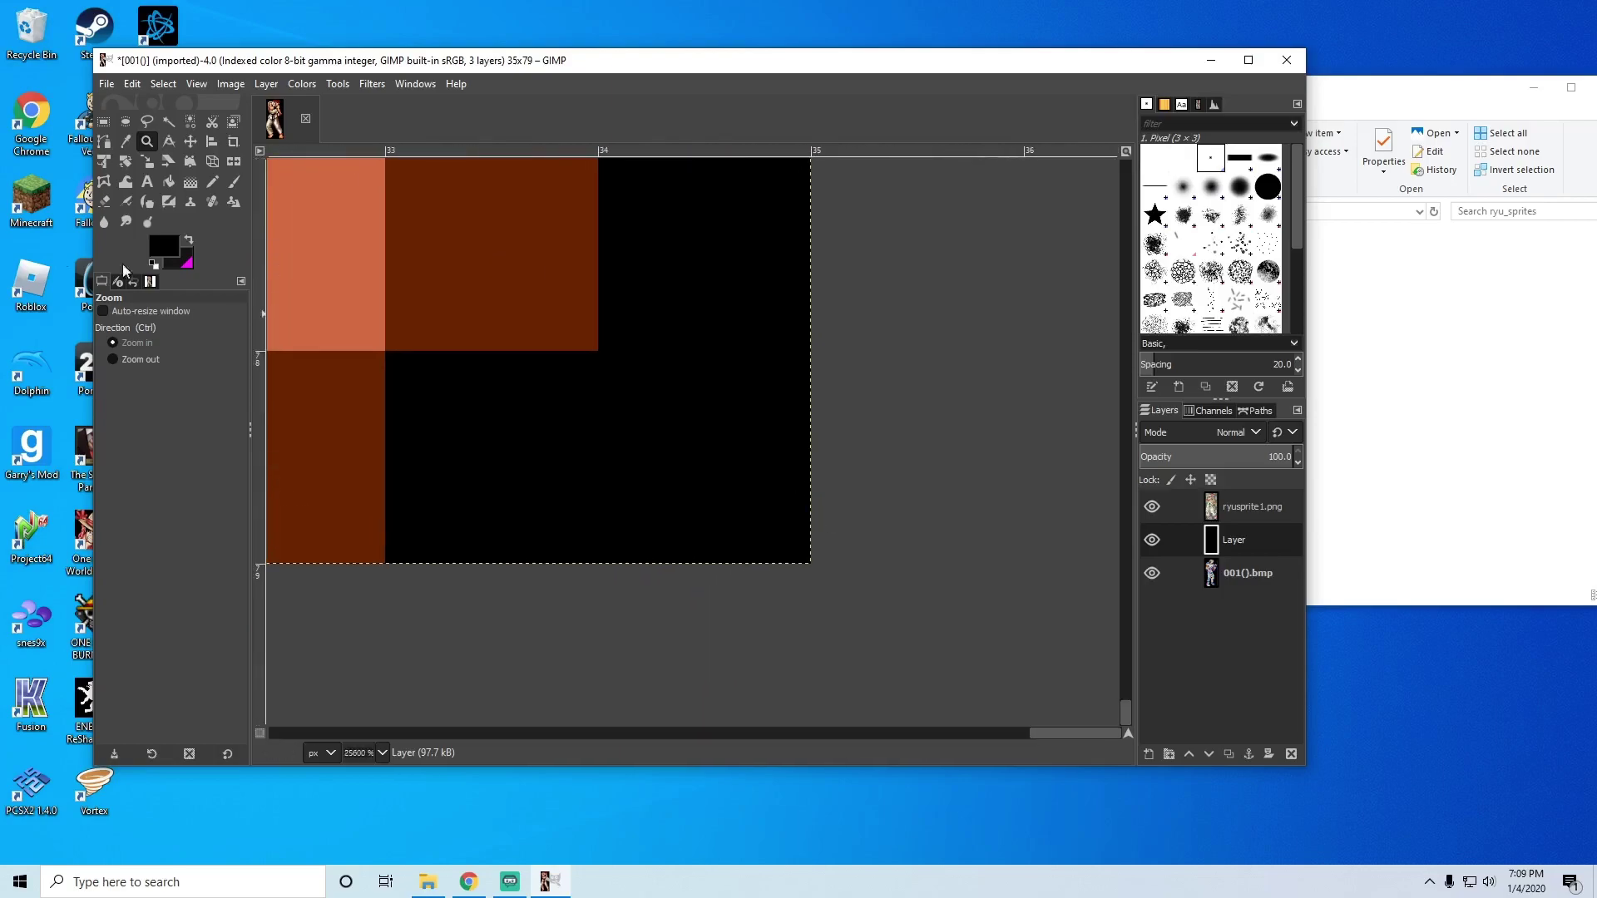
{"action": "left_click", "coordinate": [153, 359]}
{"action": "left_click", "coordinate": [522, 375]}
{"action": "left_click", "coordinate": [521, 376]}
{"action": "left_click", "coordinate": [521, 376]}
{"action": "left_click", "coordinate": [522, 376]}
{"action": "left_click", "coordinate": [522, 376]}
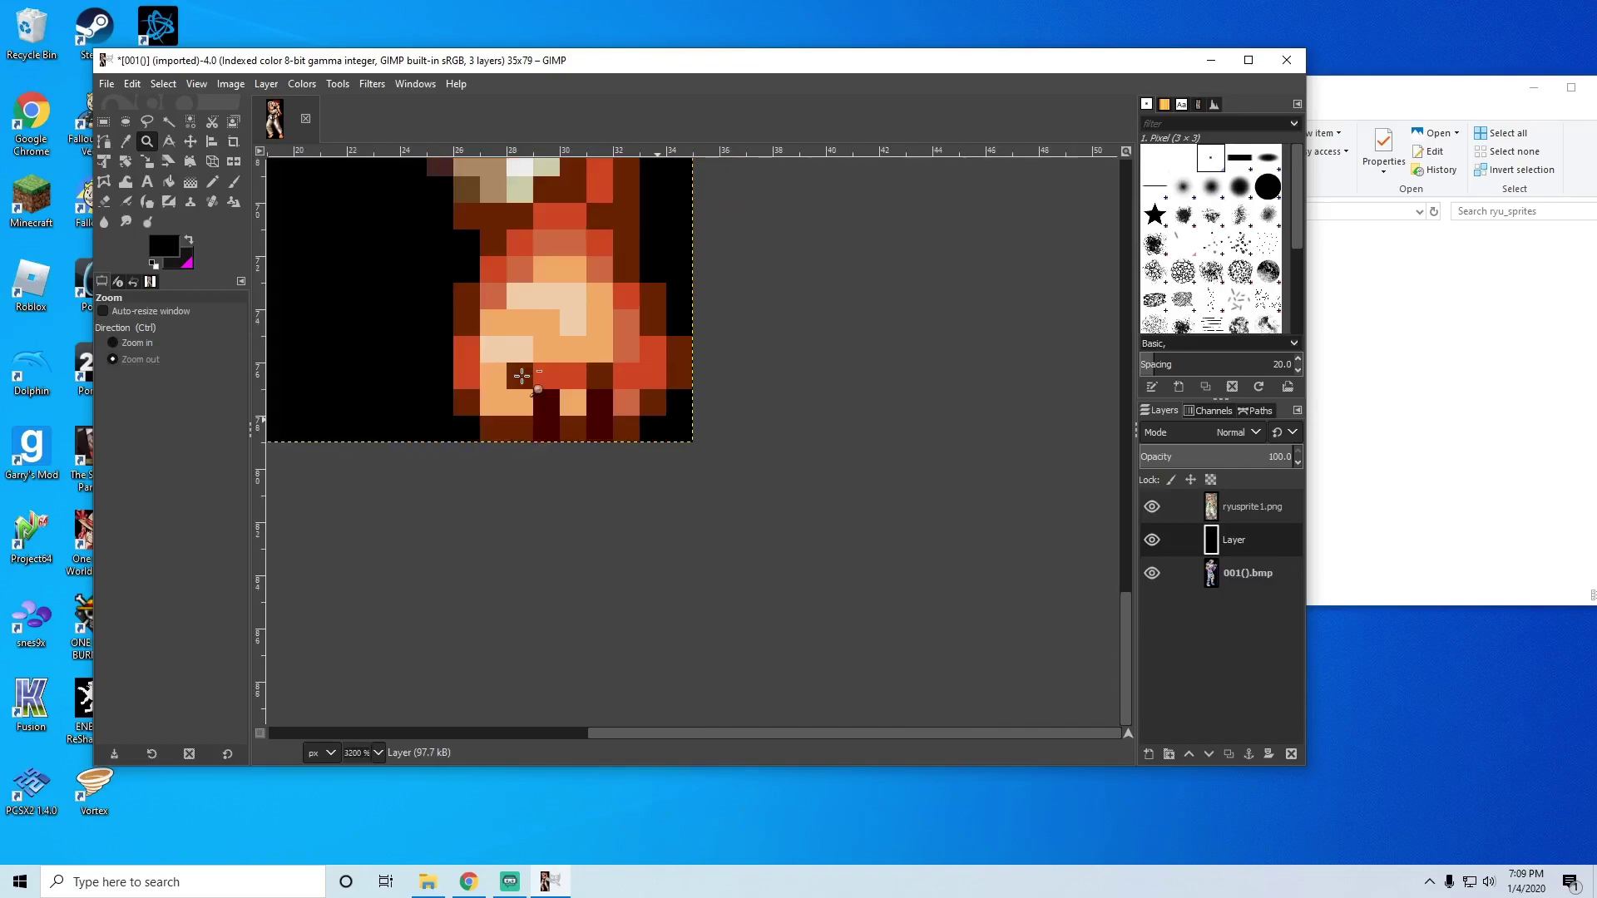
{"action": "left_click", "coordinate": [522, 375]}
{"action": "left_click", "coordinate": [522, 375]}
{"action": "left_click", "coordinate": [521, 374]}
{"action": "left_click", "coordinate": [522, 375]}
{"action": "left_click", "coordinate": [521, 374]}
{"action": "left_click", "coordinate": [650, 356]}
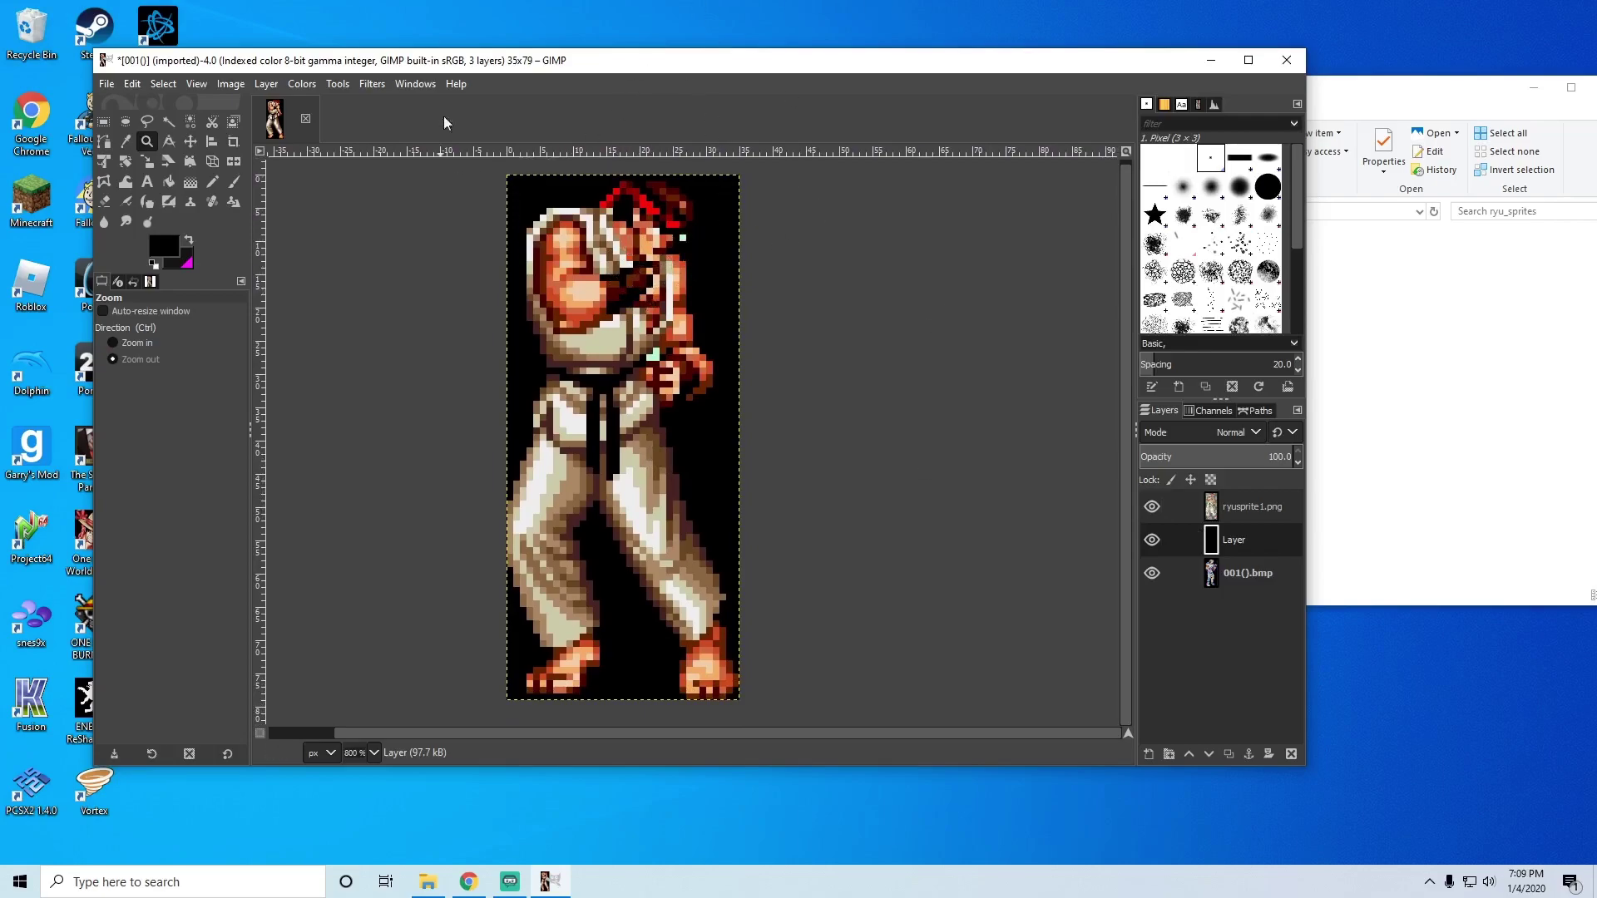
{"action": "mouse_move", "coordinate": [593, 466]}
{"action": "left_mouse_down"}
{"action": "mouse_move", "coordinate": [623, 507]}
{"action": "mouse_move", "coordinate": [602, 469]}
{"action": "left_mouse_up"}
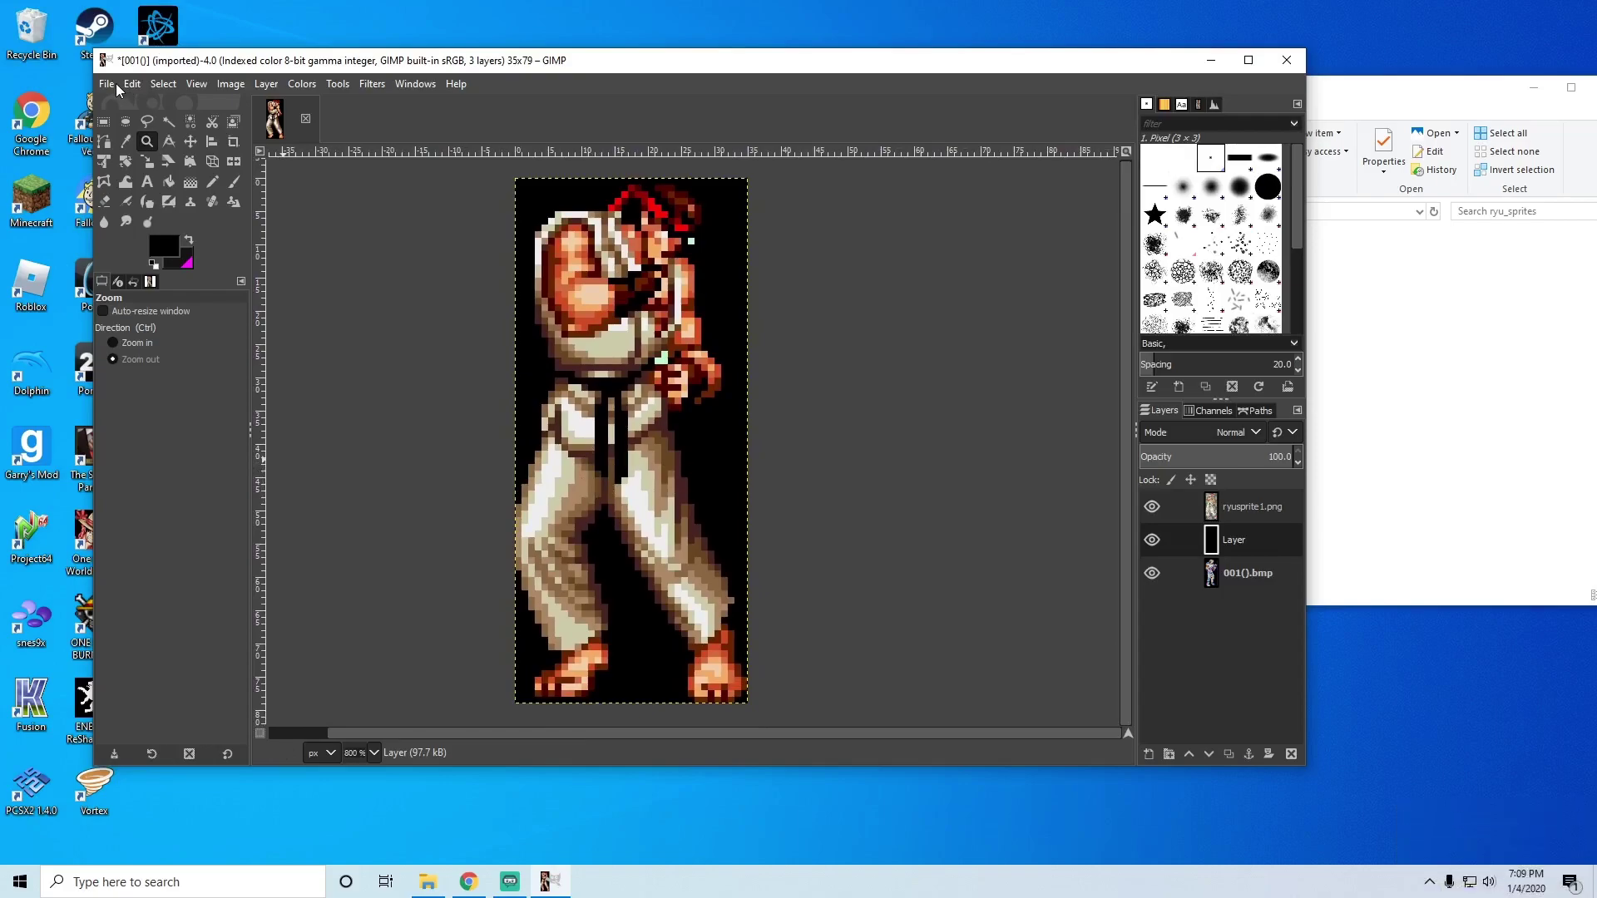
Step: On the ryusprite1.png layer, try Fuzzy Select on the dark arm pixels and replace that with a Select by Color selection of similar pixels
{"action": "left_click", "coordinate": [1203, 516]}
{"action": "left_click", "coordinate": [168, 122]}
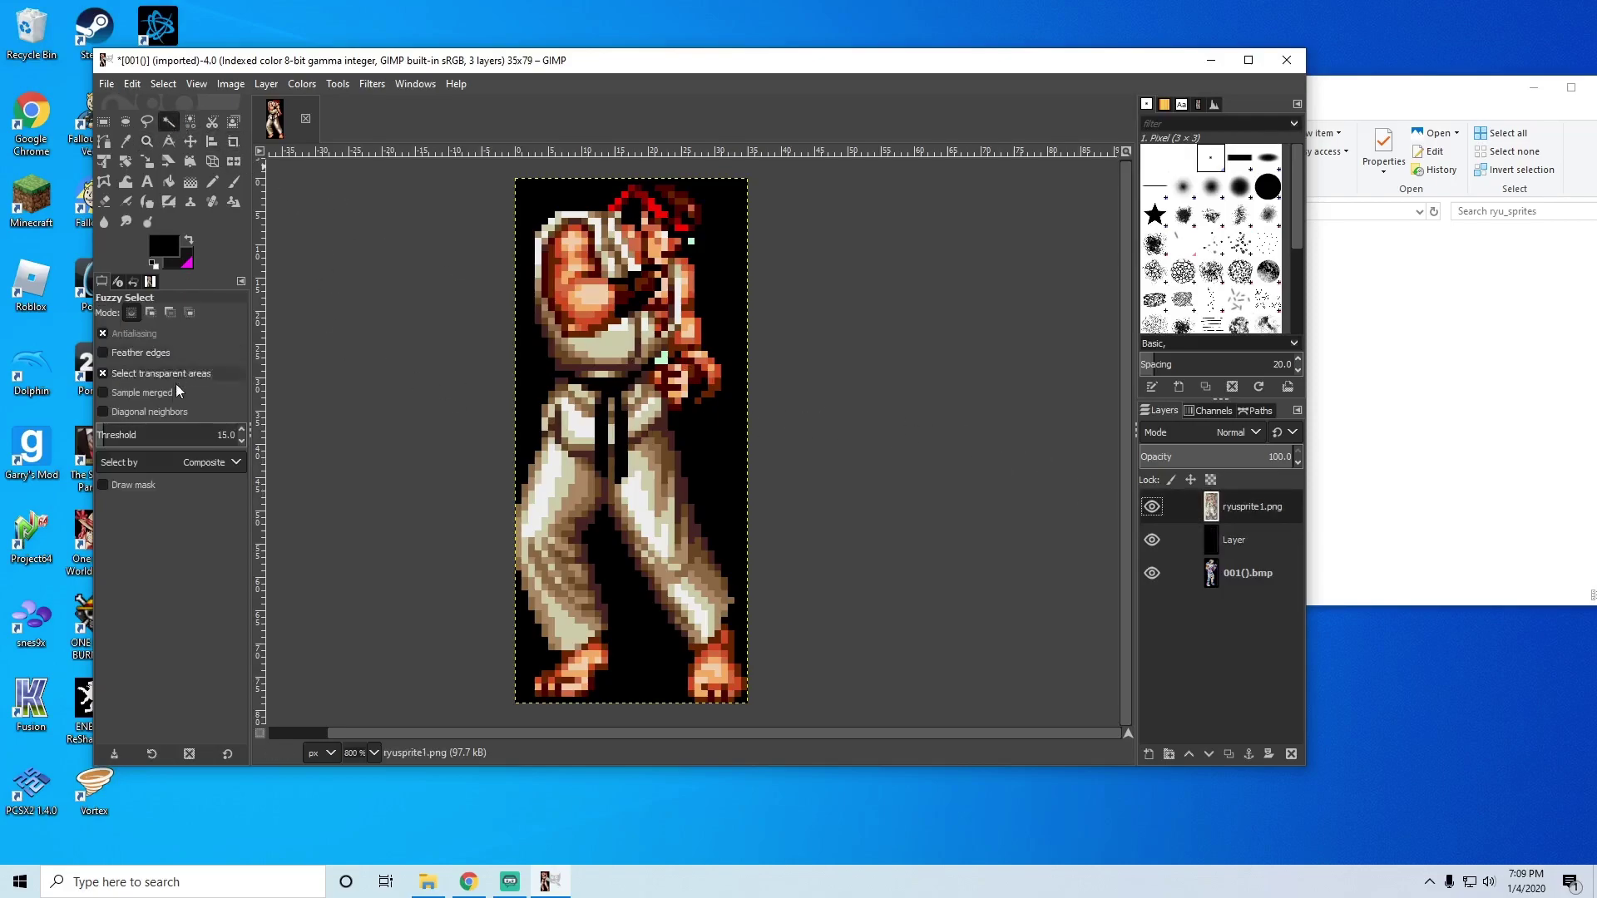
{"action": "left_click", "coordinate": [622, 299]}
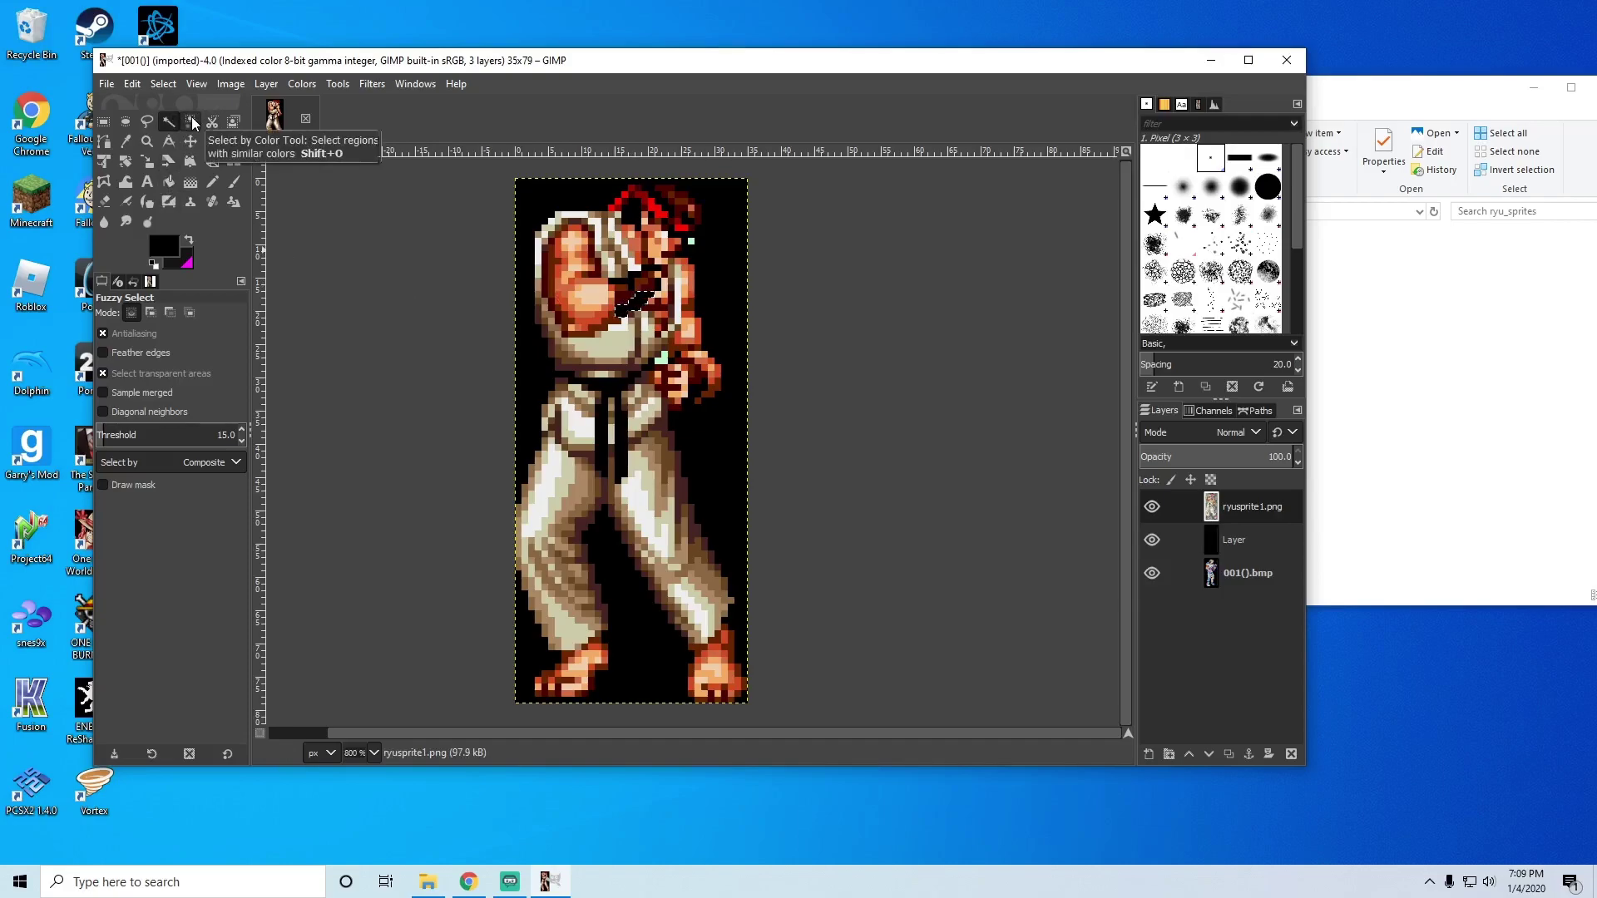
{"action": "left_click", "coordinate": [191, 121]}
{"action": "left_click", "coordinate": [649, 297]}
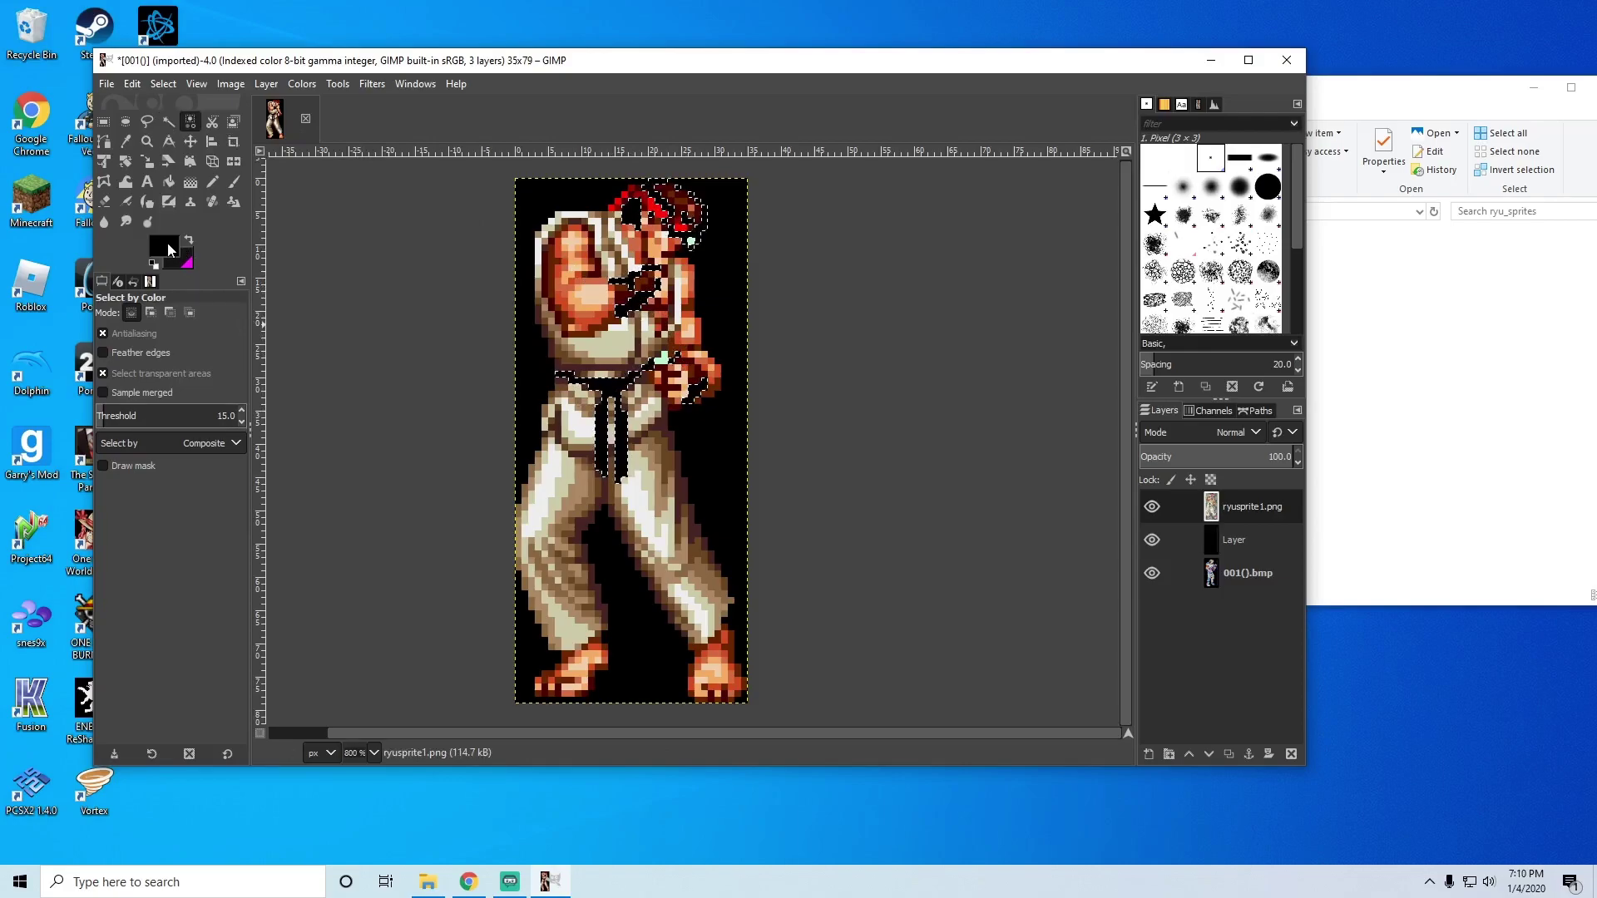
Step: Set the foreground color to 070707 and bucket-fill the selected dark pixels, with the affected area set to Fill whole selection
{"action": "left_click", "coordinate": [167, 243]}
{"action": "left_click", "coordinate": [1131, 252]}
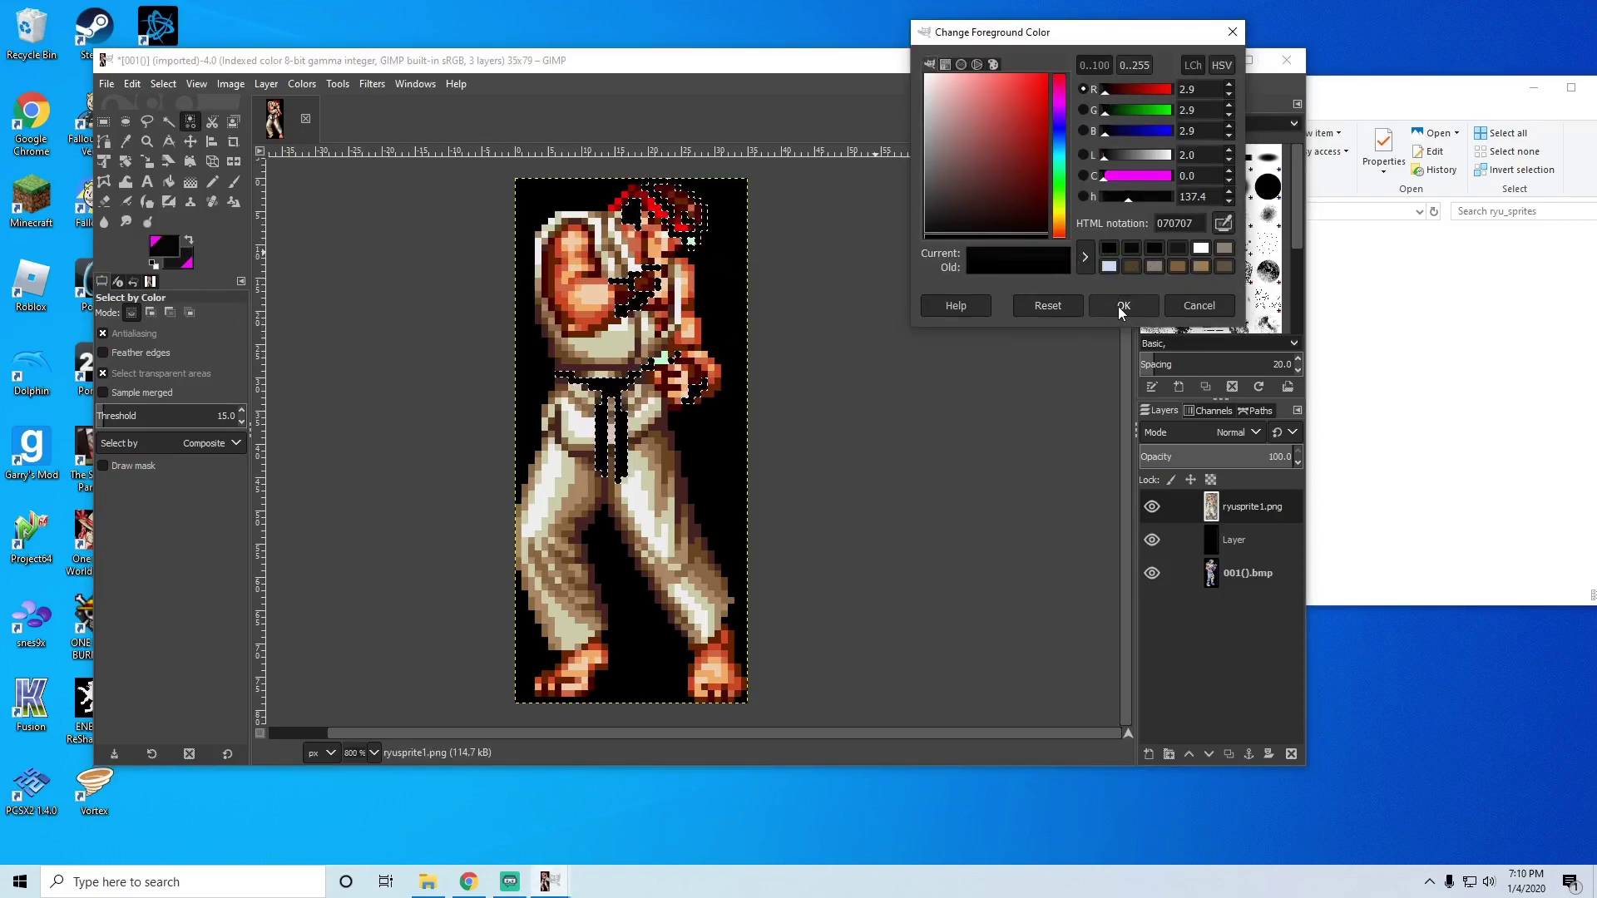
{"action": "left_click", "coordinate": [1122, 307]}
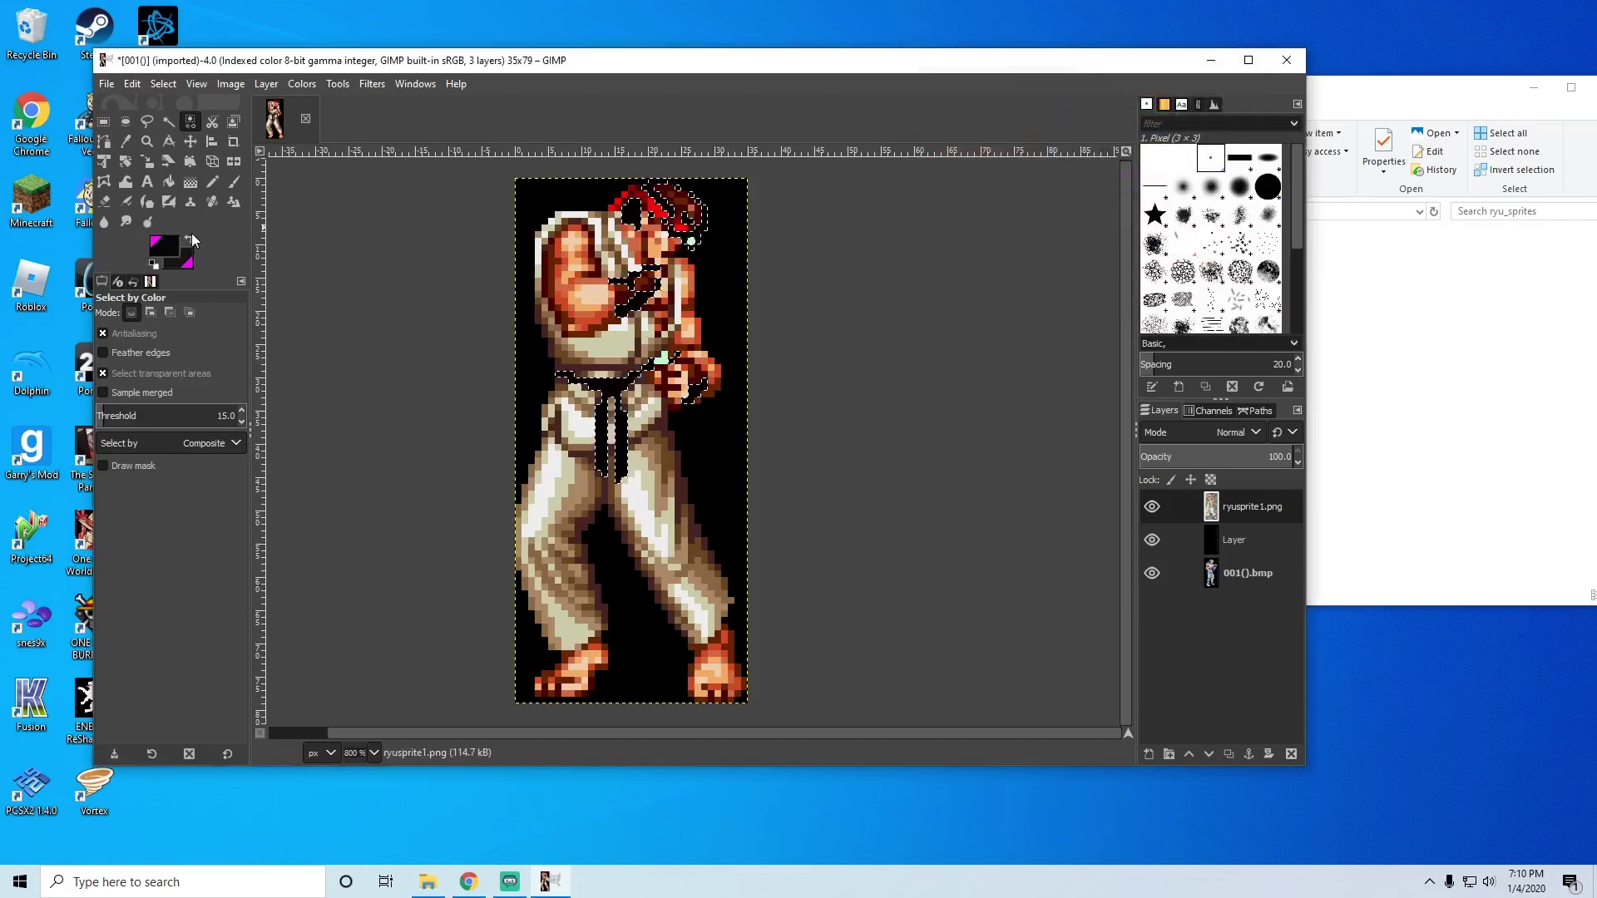
{"action": "left_click", "coordinate": [169, 182]}
{"action": "left_click", "coordinate": [622, 379]}
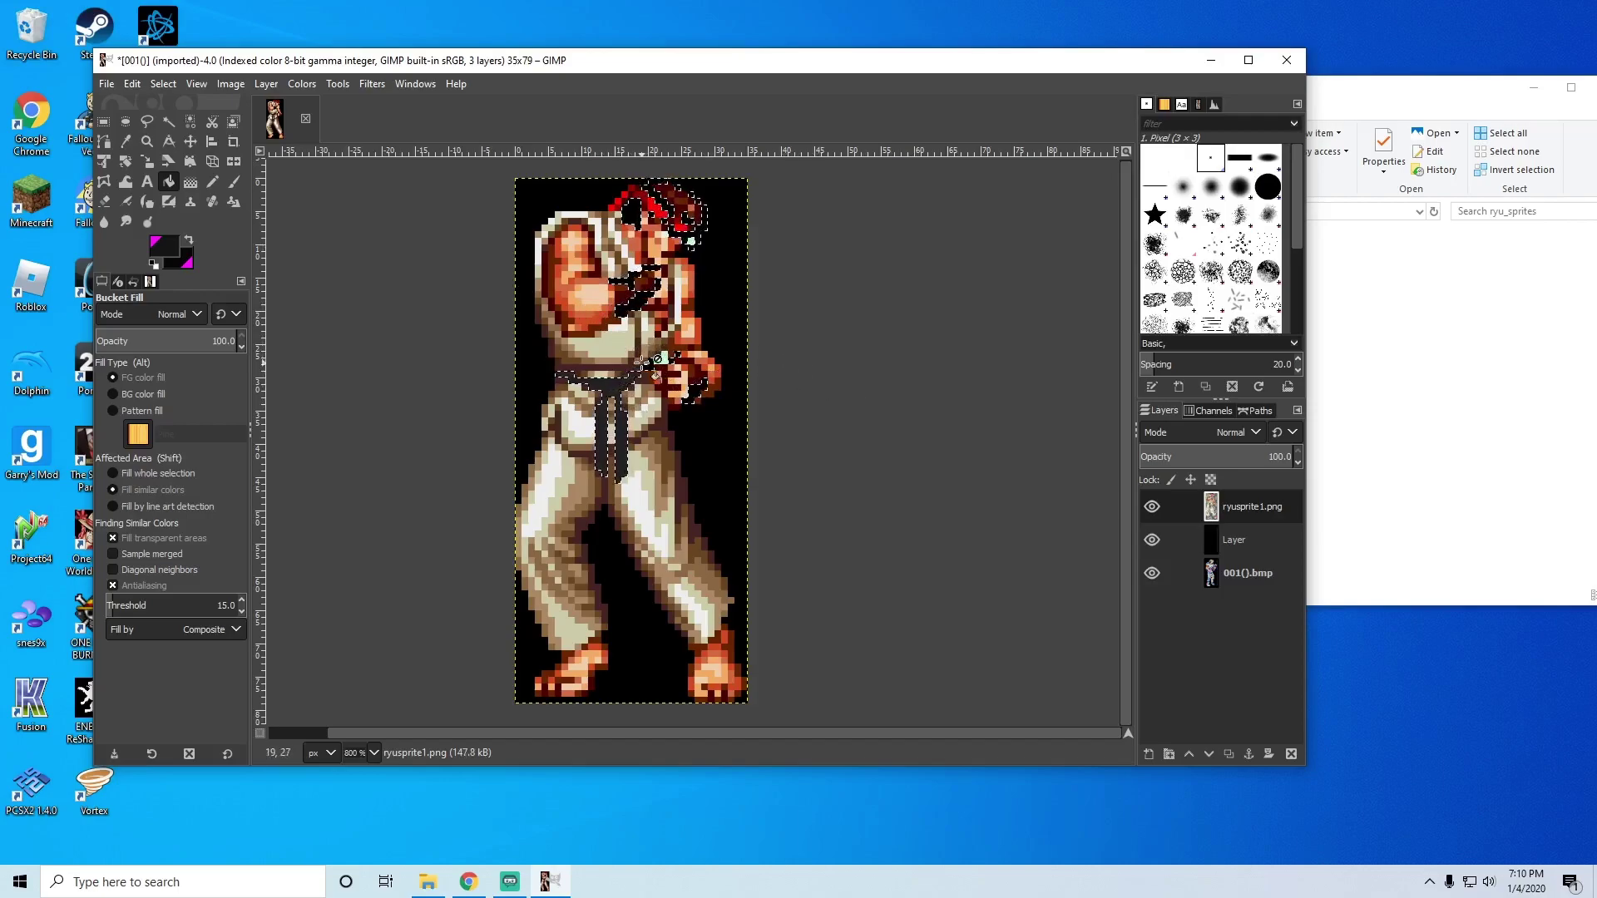
{"action": "left_click", "coordinate": [158, 473]}
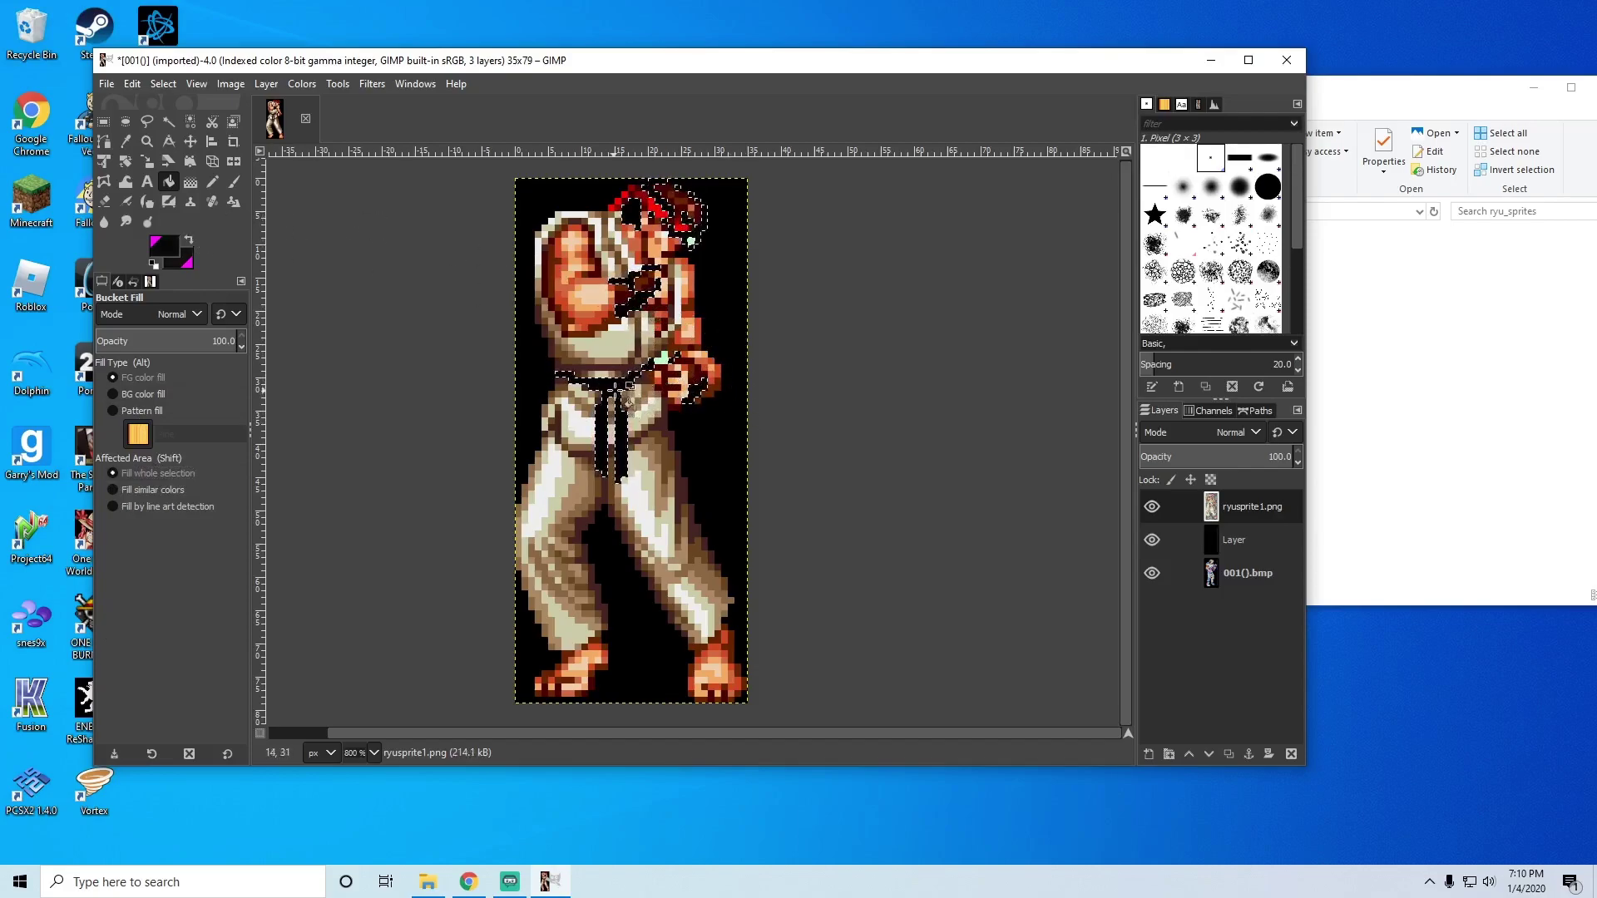
Step: Magnify the area around Ryu's fist to 12800% and examine the filled dark pixels against the black background
{"action": "left_click", "coordinate": [147, 142]}
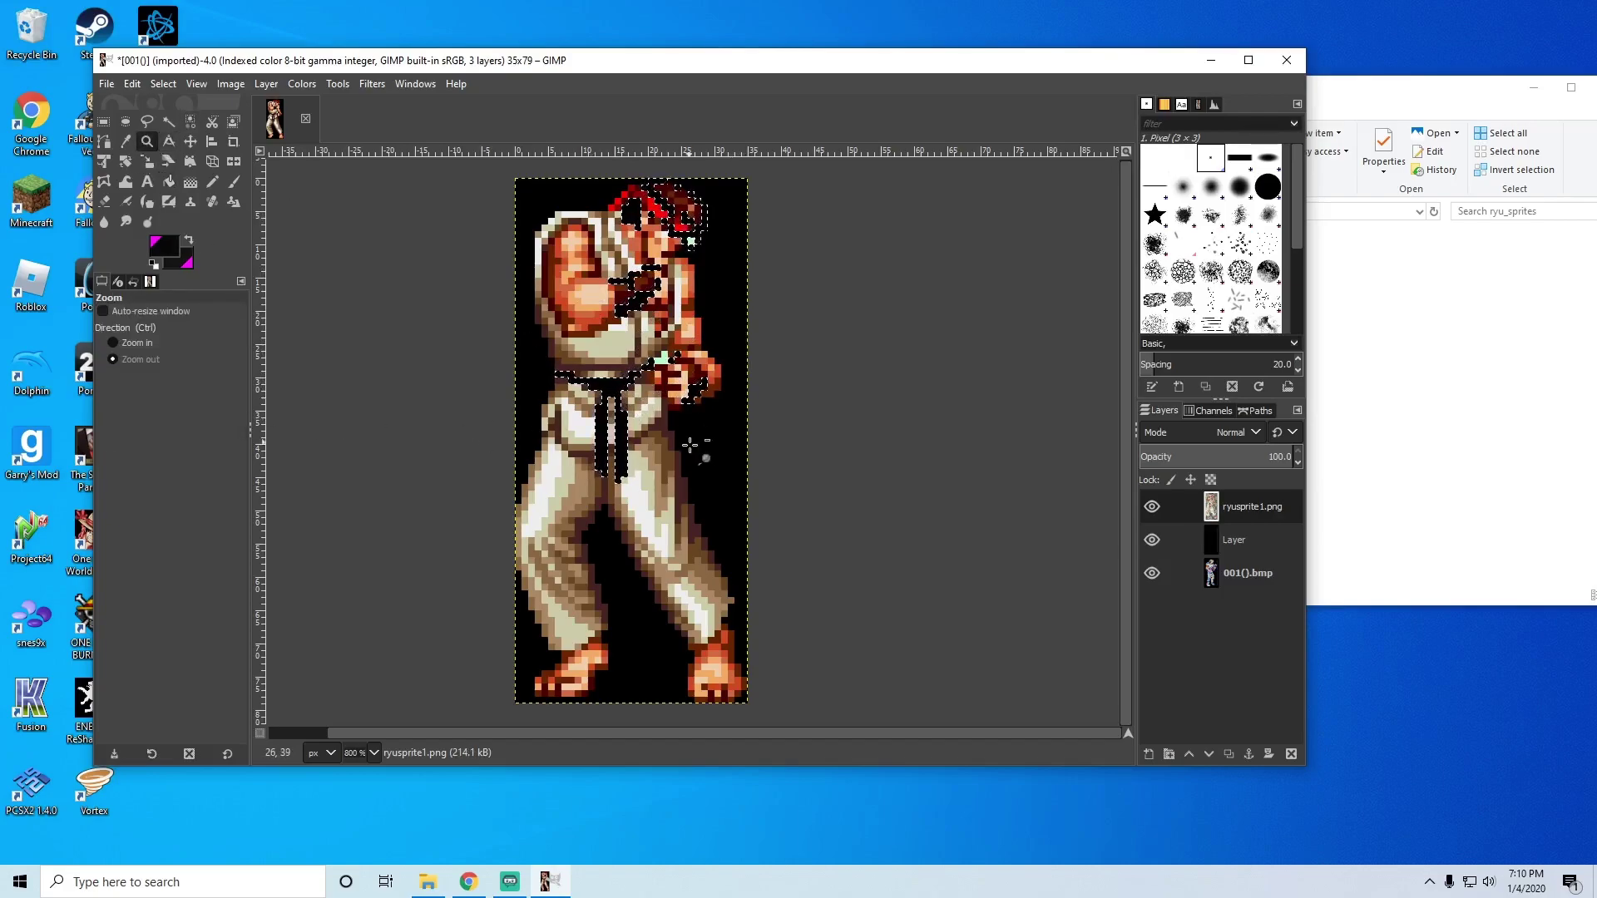
{"action": "left_click", "coordinate": [693, 449], "text": "ctrl"}
{"action": "left_click", "coordinate": [125, 343]}
{"action": "left_click", "coordinate": [695, 446]}
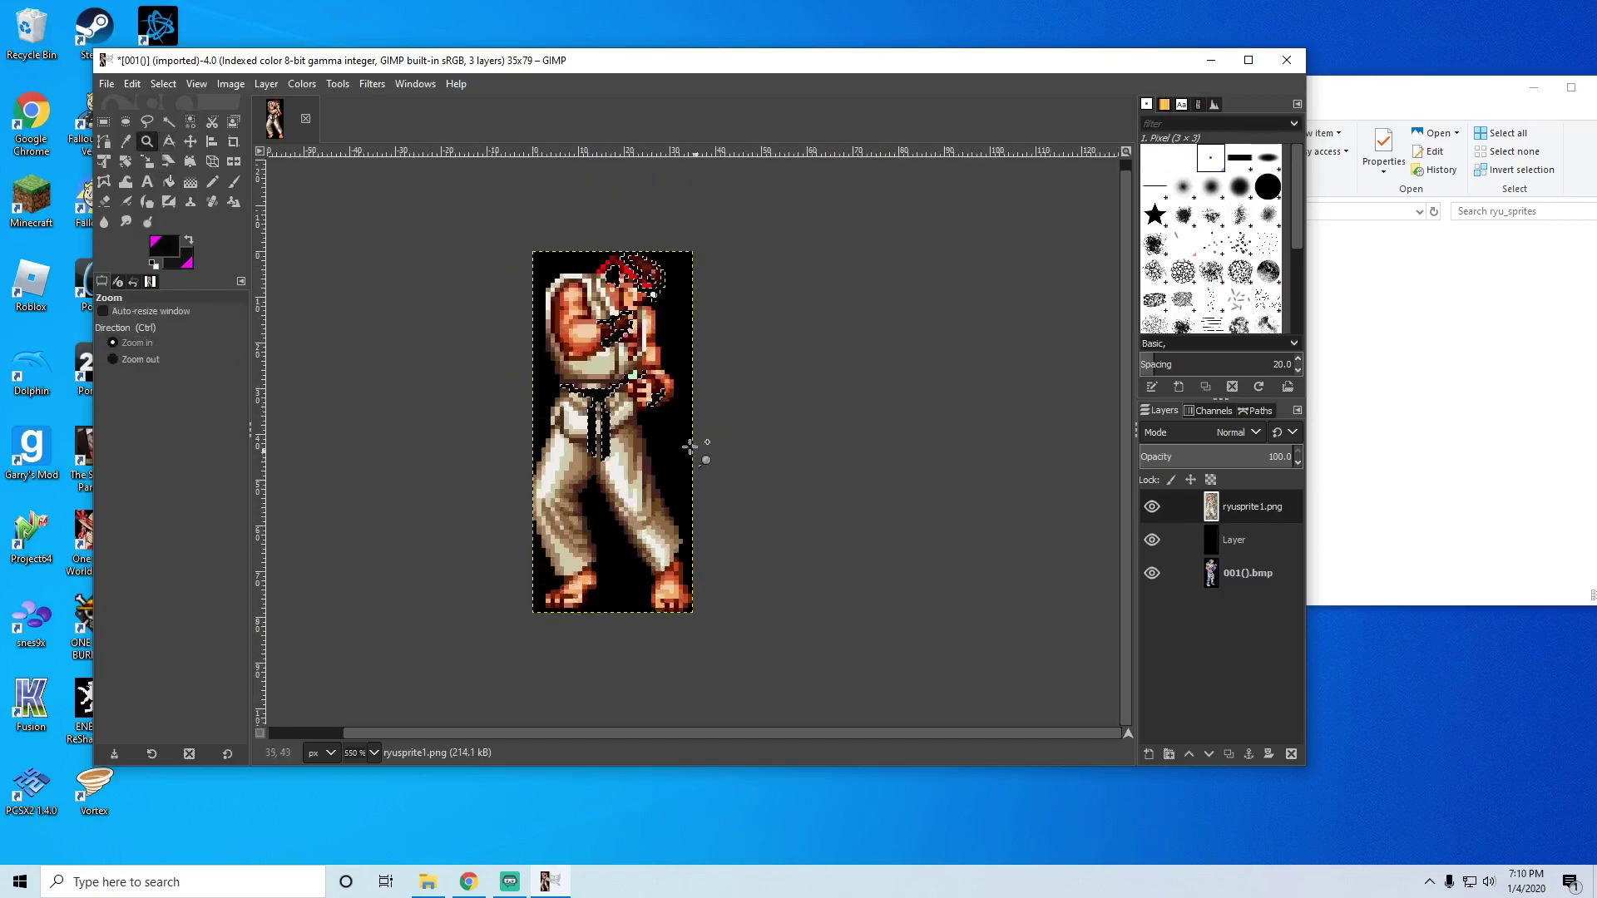
{"action": "left_click", "coordinate": [666, 437]}
{"action": "left_click", "coordinate": [622, 425]}
{"action": "left_click", "coordinate": [688, 442]}
{"action": "left_click", "coordinate": [652, 492]}
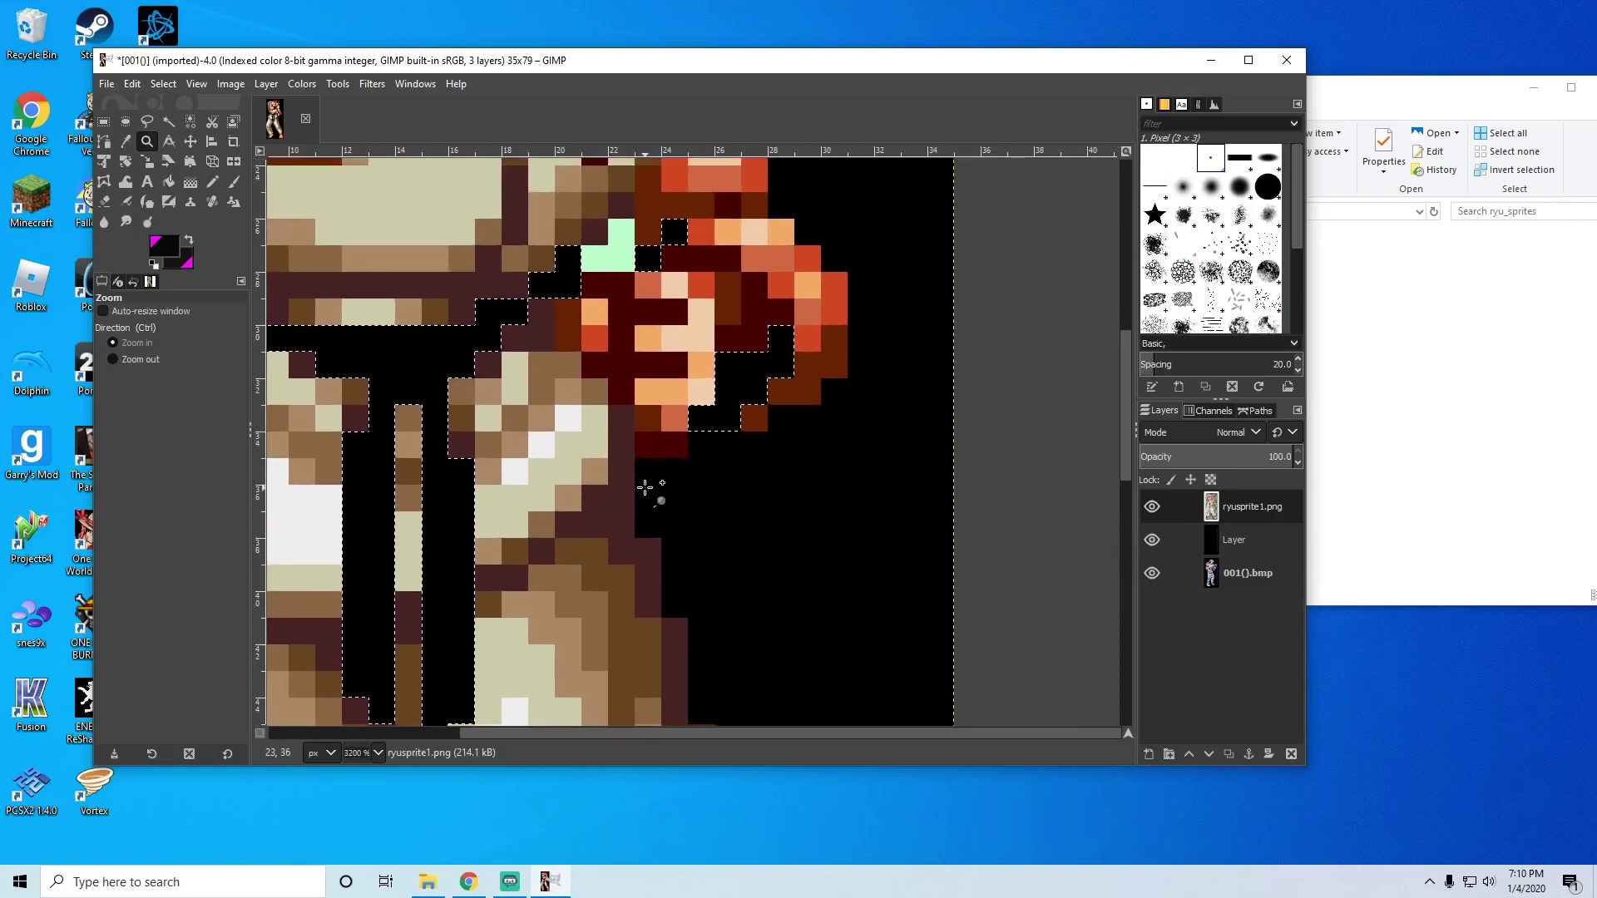
{"action": "left_click", "coordinate": [696, 474]}
{"action": "left_click", "coordinate": [631, 559]}
{"action": "left_click", "coordinate": [585, 595]}
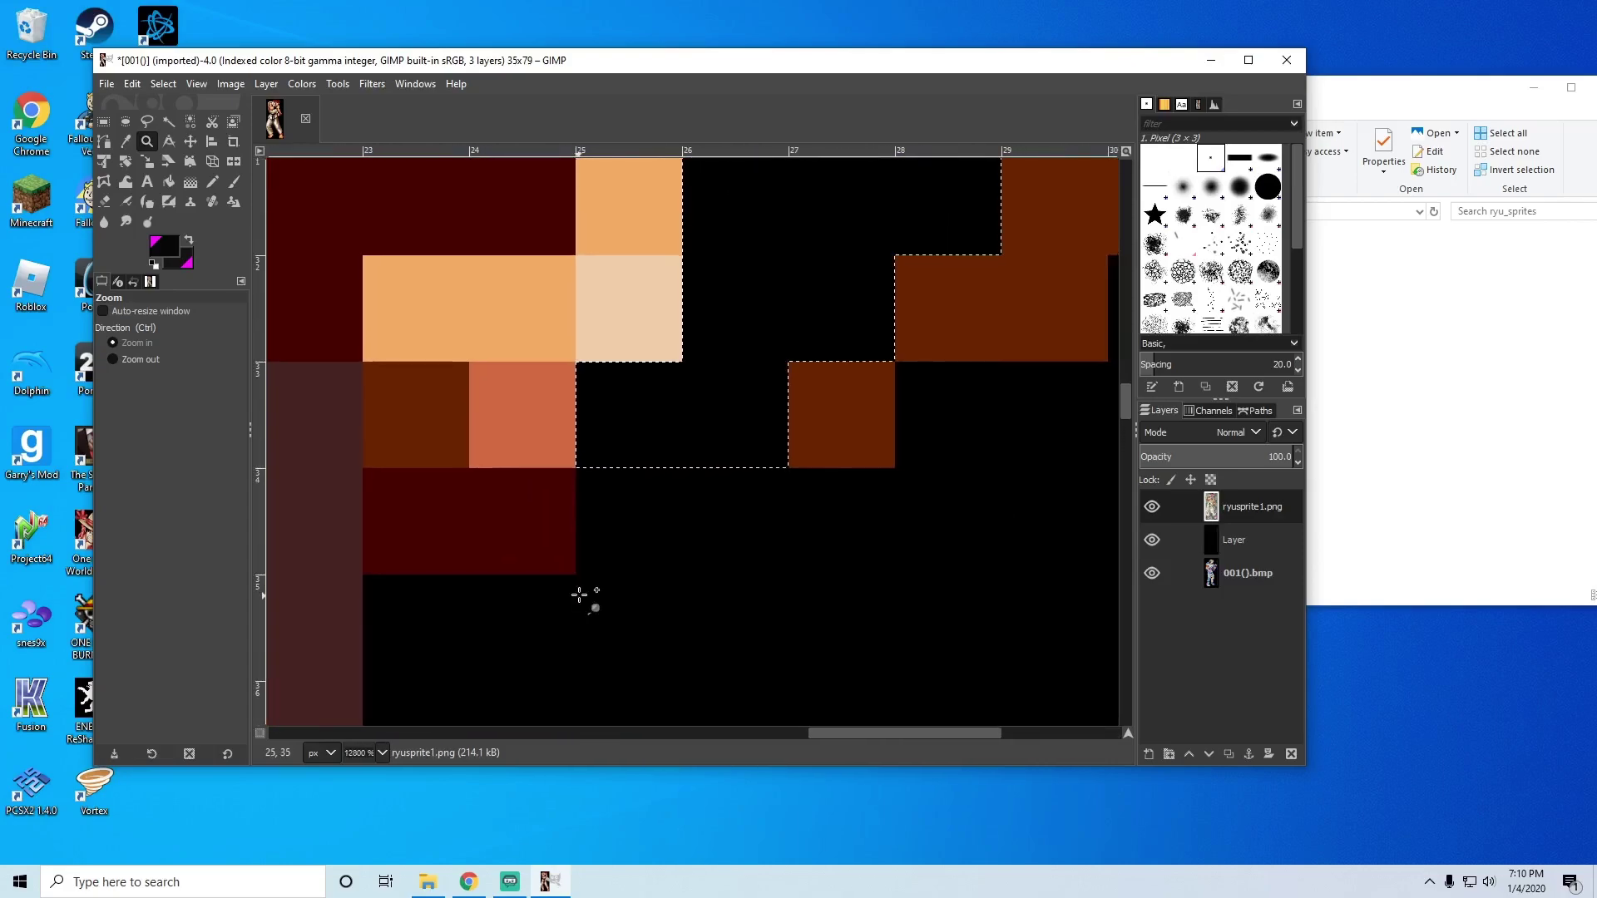
Step: Clear the selection with the Rectangle Select tool and inspect the fist pixels without the outline
{"action": "key", "text": "r"}
{"action": "left_click", "coordinate": [582, 493]}
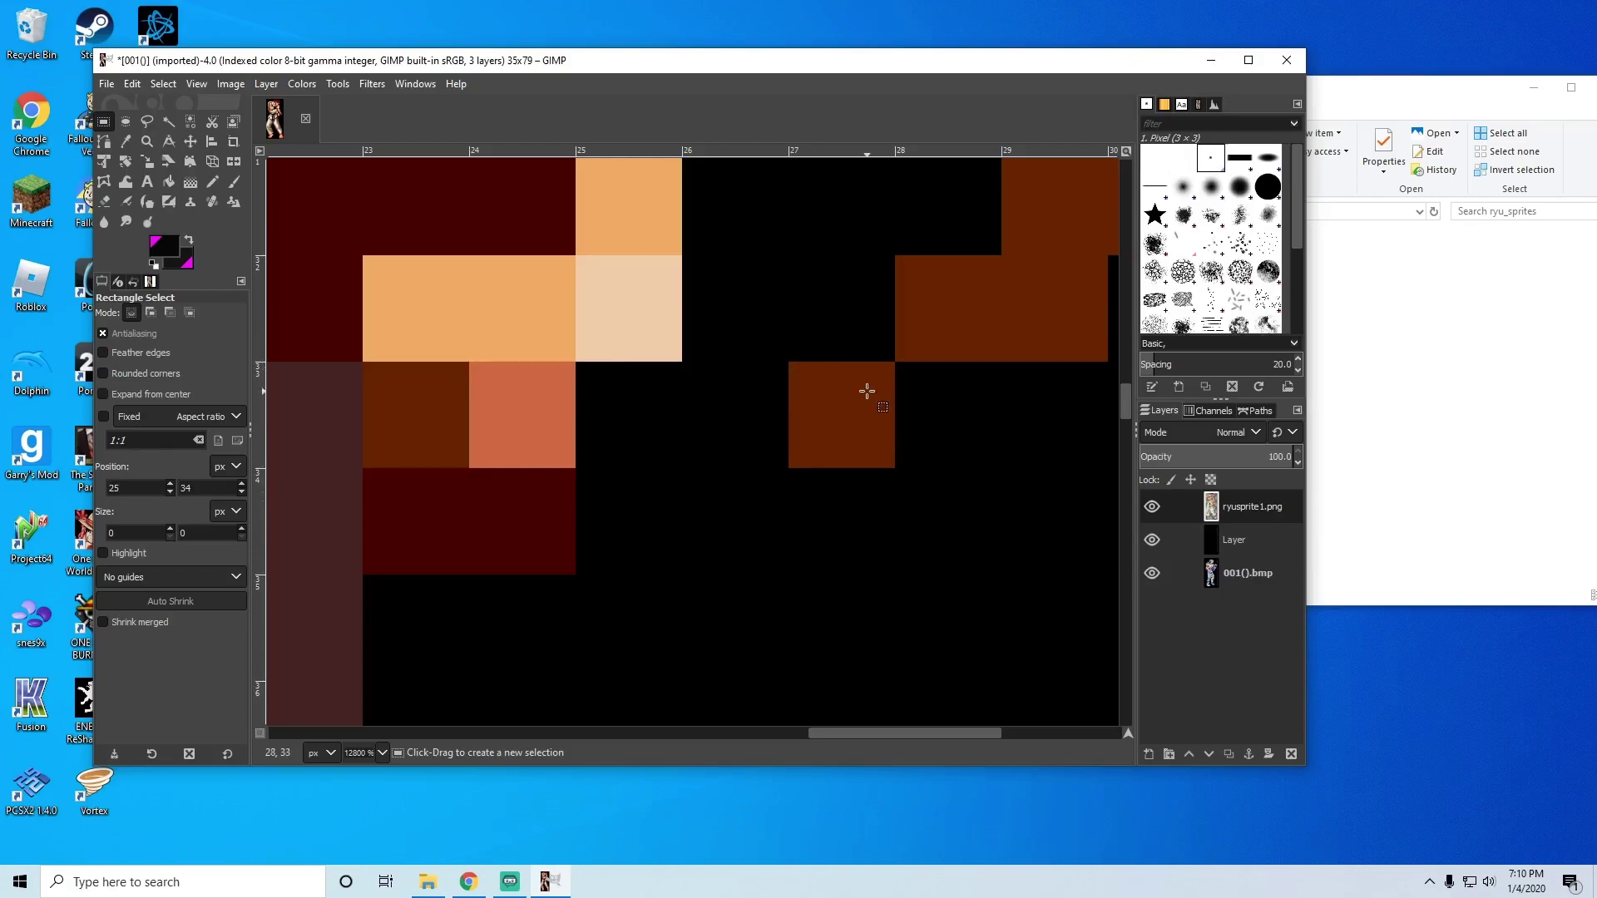
{"action": "left_click_drag", "start_coordinate": [867, 391], "coordinate": [990, 396]}
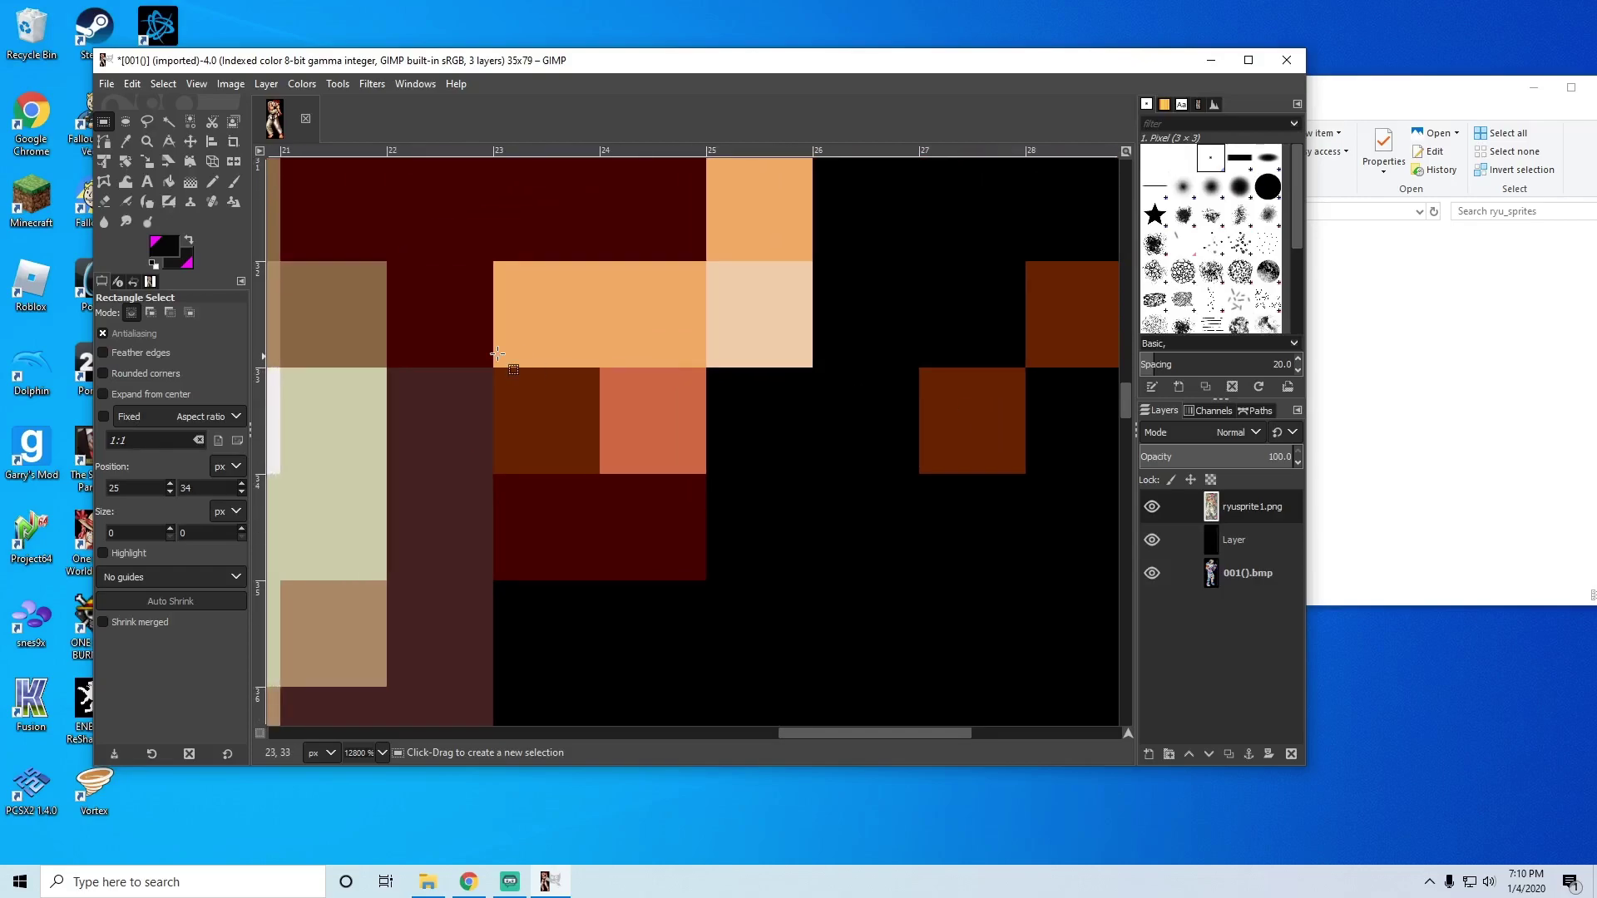
{"action": "left_click_drag", "start_coordinate": [498, 353], "coordinate": [860, 427]}
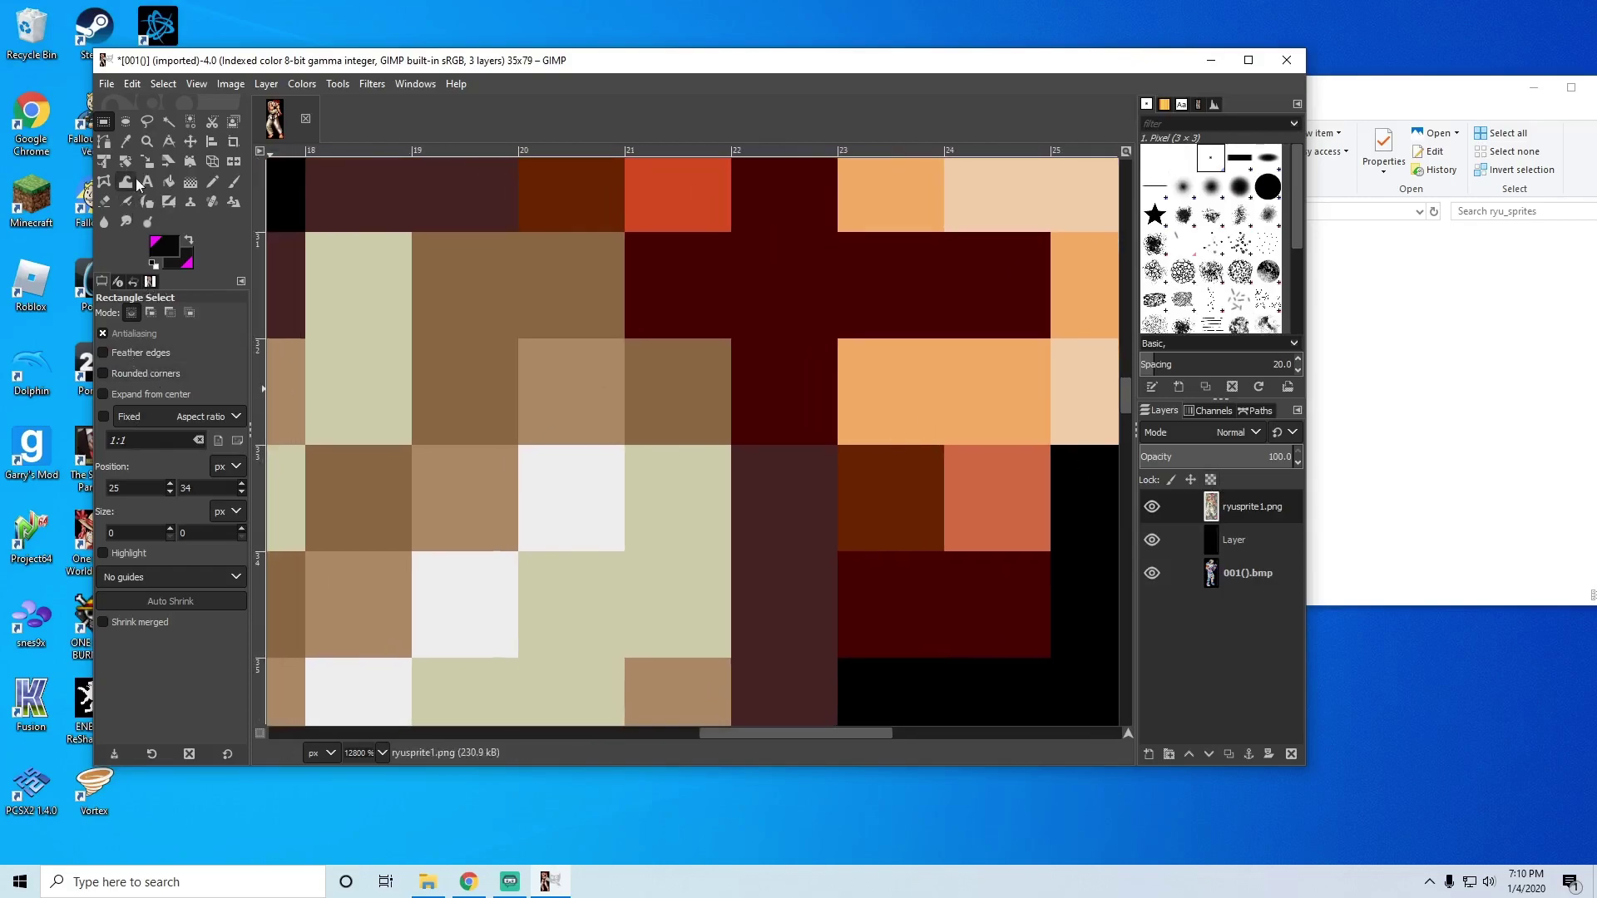
Step: Return to the wider sprite view at 1100% and reselect Ryu's dark pixels with Select by Color
{"action": "left_click", "coordinate": [147, 121]}
{"action": "left_click", "coordinate": [147, 142]}
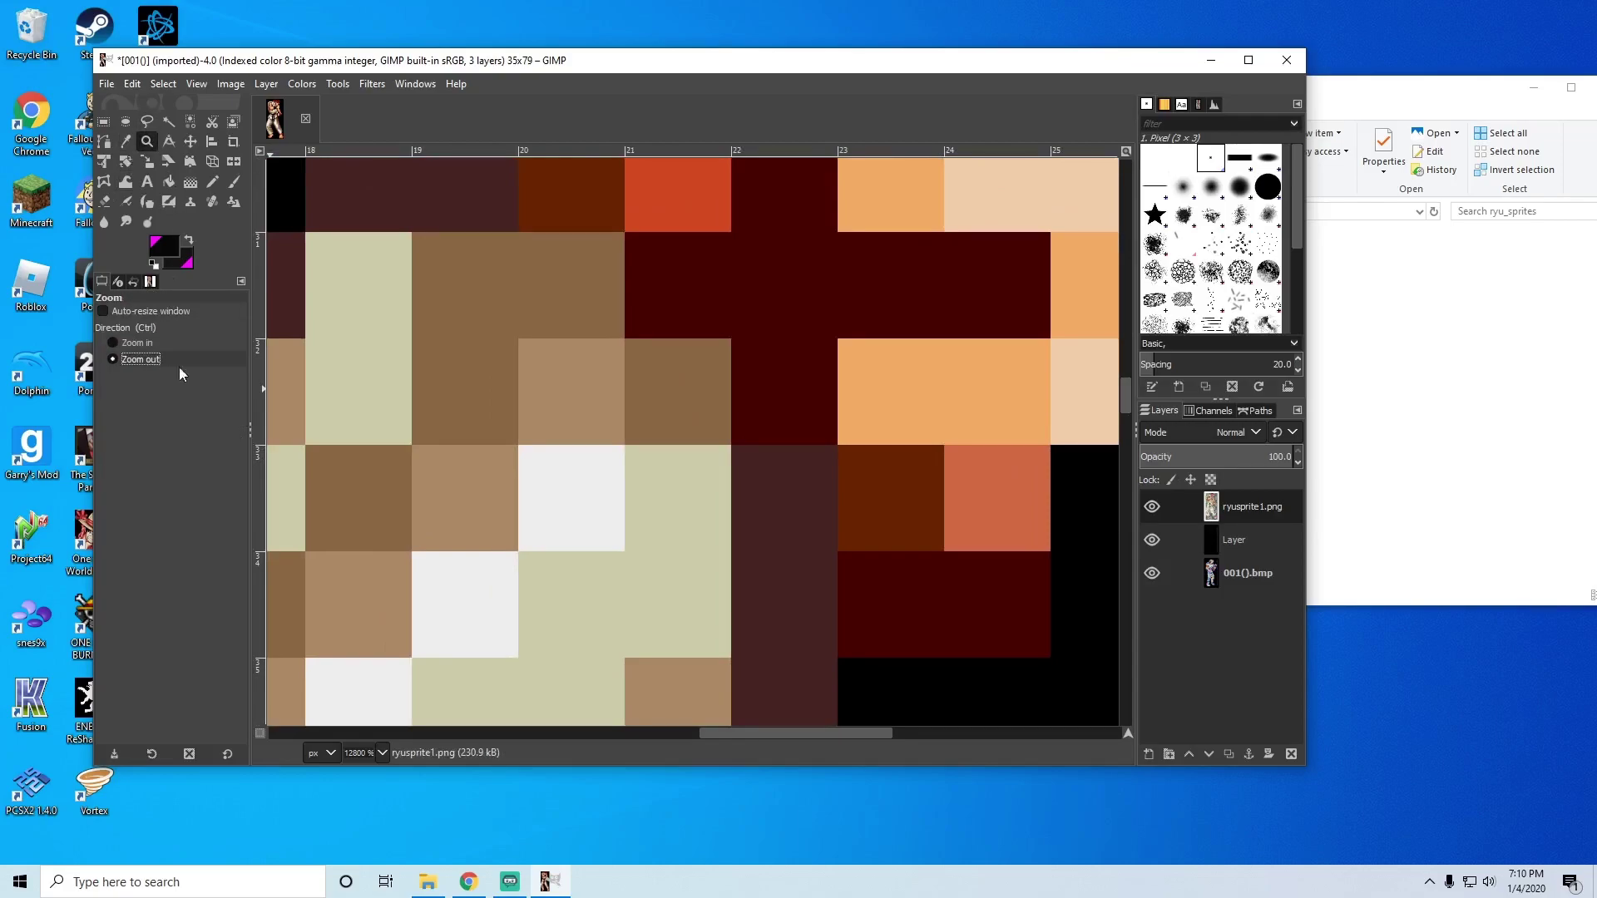
{"action": "left_click", "coordinate": [532, 409], "text": "ctrl"}
{"action": "left_click", "coordinate": [532, 409], "text": "ctrl"}
{"action": "left_click", "coordinate": [532, 409]}
{"action": "left_click", "coordinate": [532, 409]}
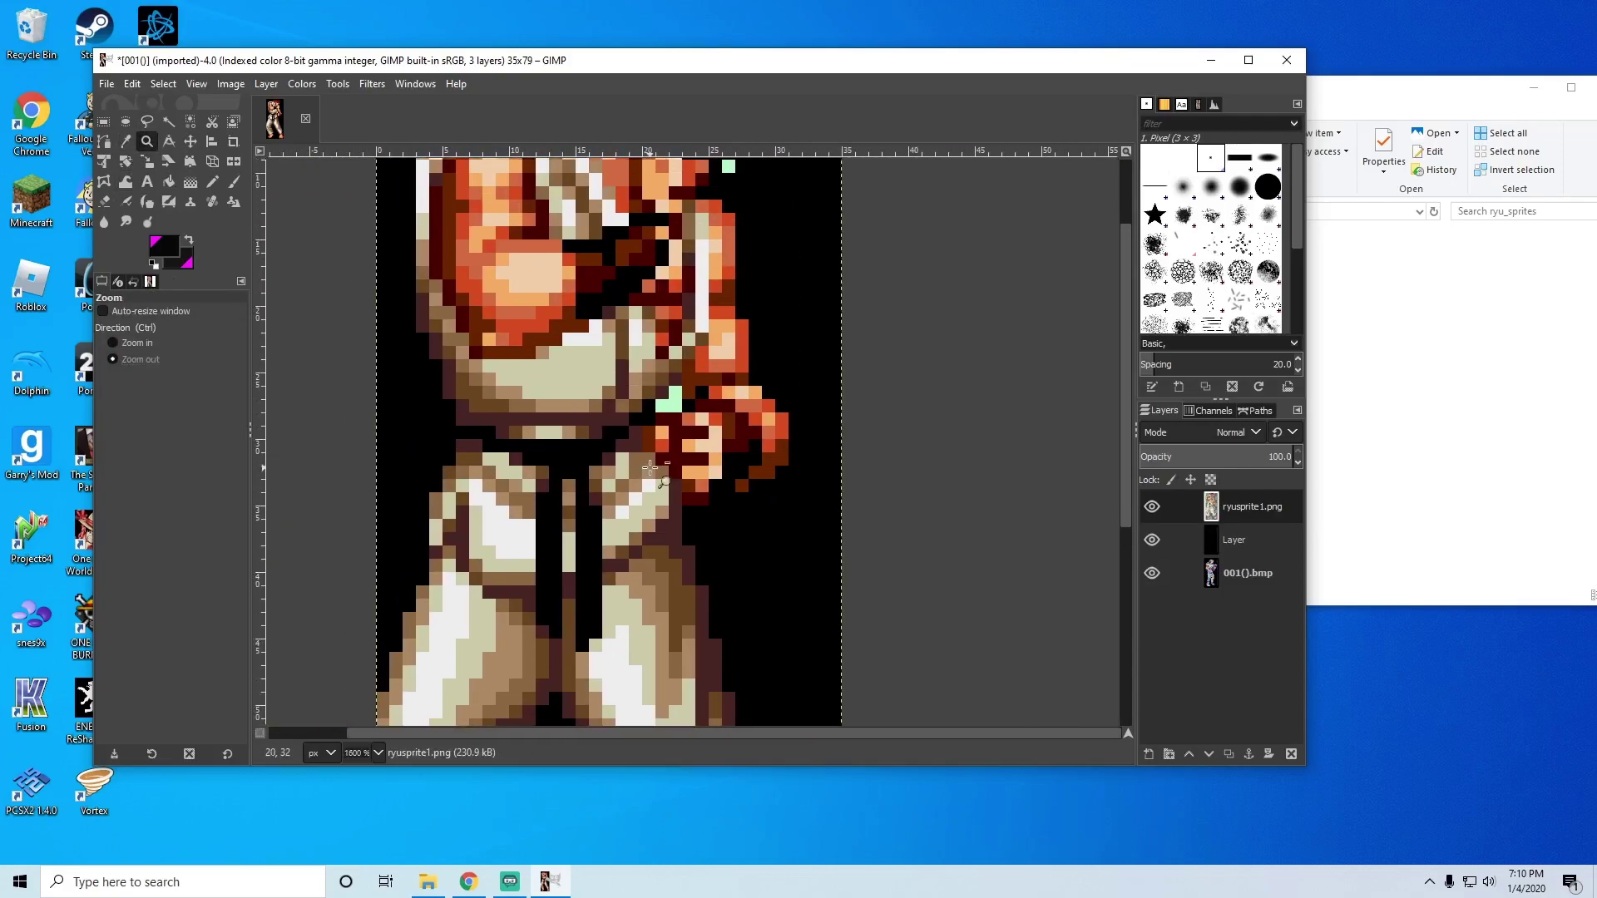
{"action": "left_click", "coordinate": [532, 409]}
{"action": "left_click", "coordinate": [191, 122]}
{"action": "left_click", "coordinate": [666, 287]}
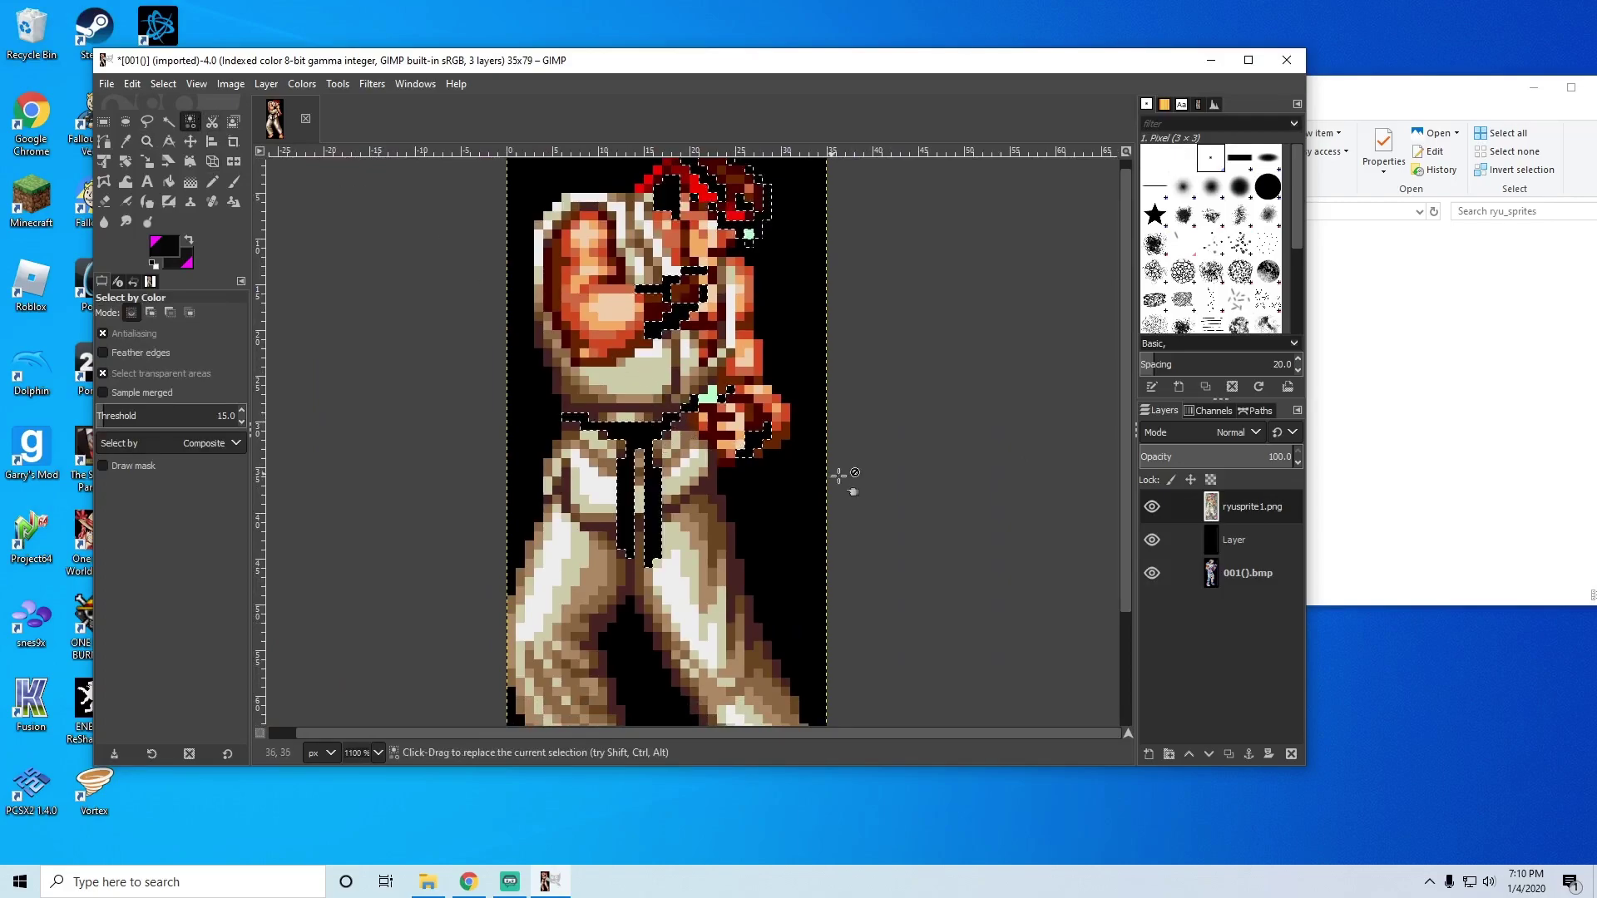
Step: Raise the foreground color's LCh lightness to 4.0 (0e0e0e) and bucket-fill the selected dark pixels with it
{"action": "left_click", "coordinate": [169, 182]}
{"action": "left_click", "coordinate": [166, 254]}
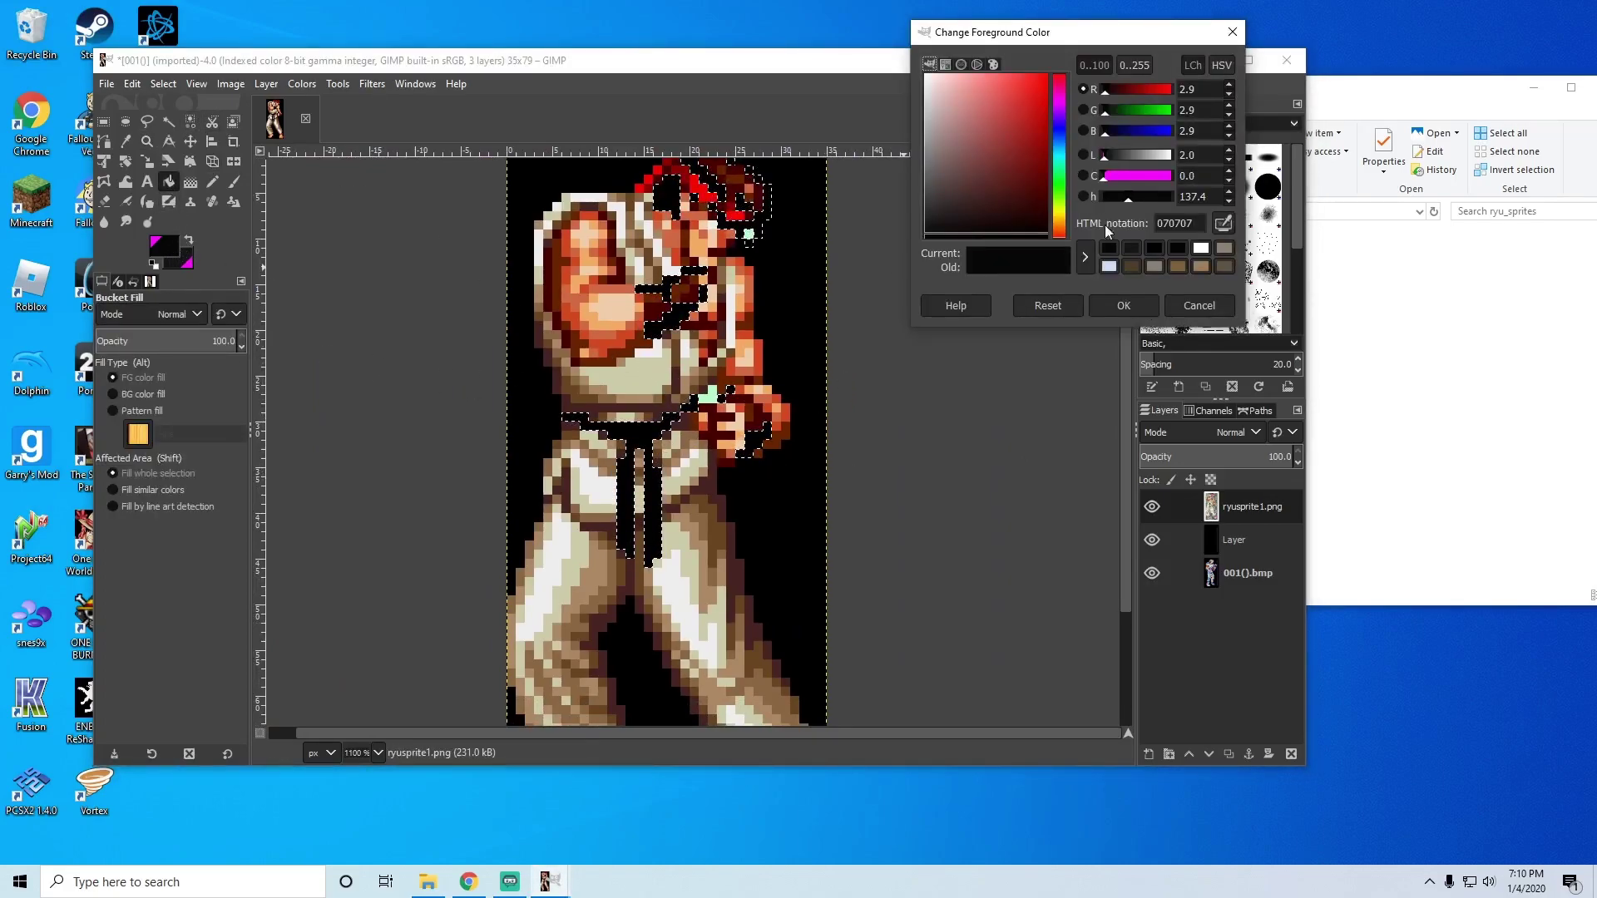
{"action": "left_click", "coordinate": [1232, 151]}
{"action": "scroll", "coordinate": [1229, 165], "scroll_direction": "up", "scroll_amount": 1}
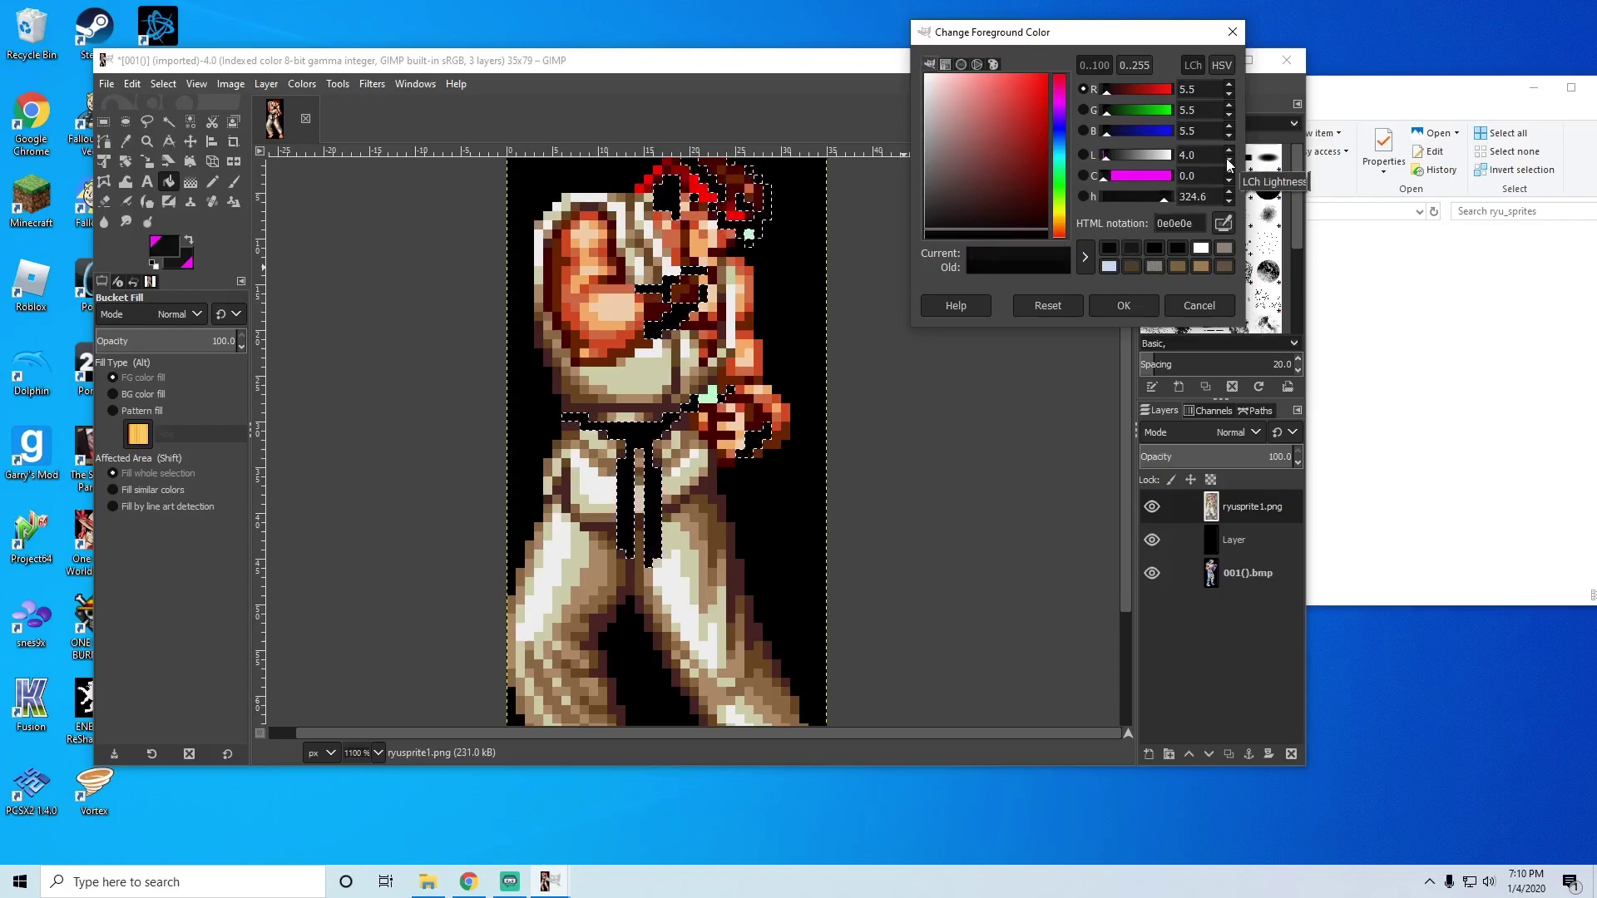
{"action": "left_click", "coordinate": [1123, 305]}
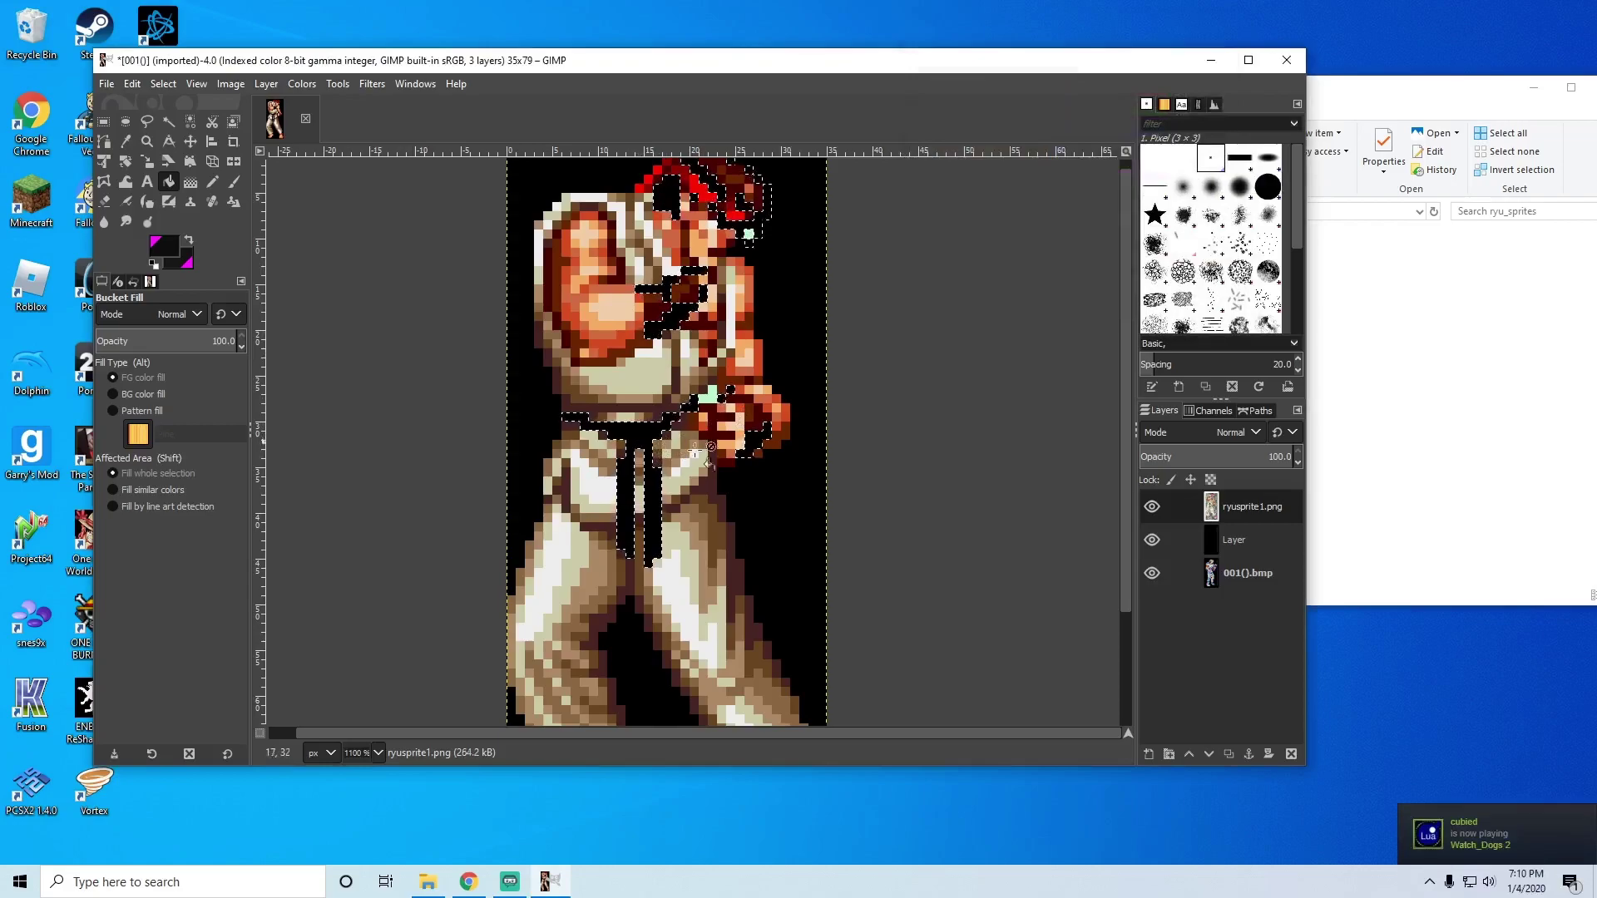
Step: Magnify Ryu's fist to 9000% to examine the refilled dark pixels against the background, and return to 800%
{"action": "key", "text": "z"}
{"action": "left_click", "coordinate": [133, 342]}
{"action": "scroll", "coordinate": [741, 456], "scroll_direction": "up", "scroll_amount": 6}
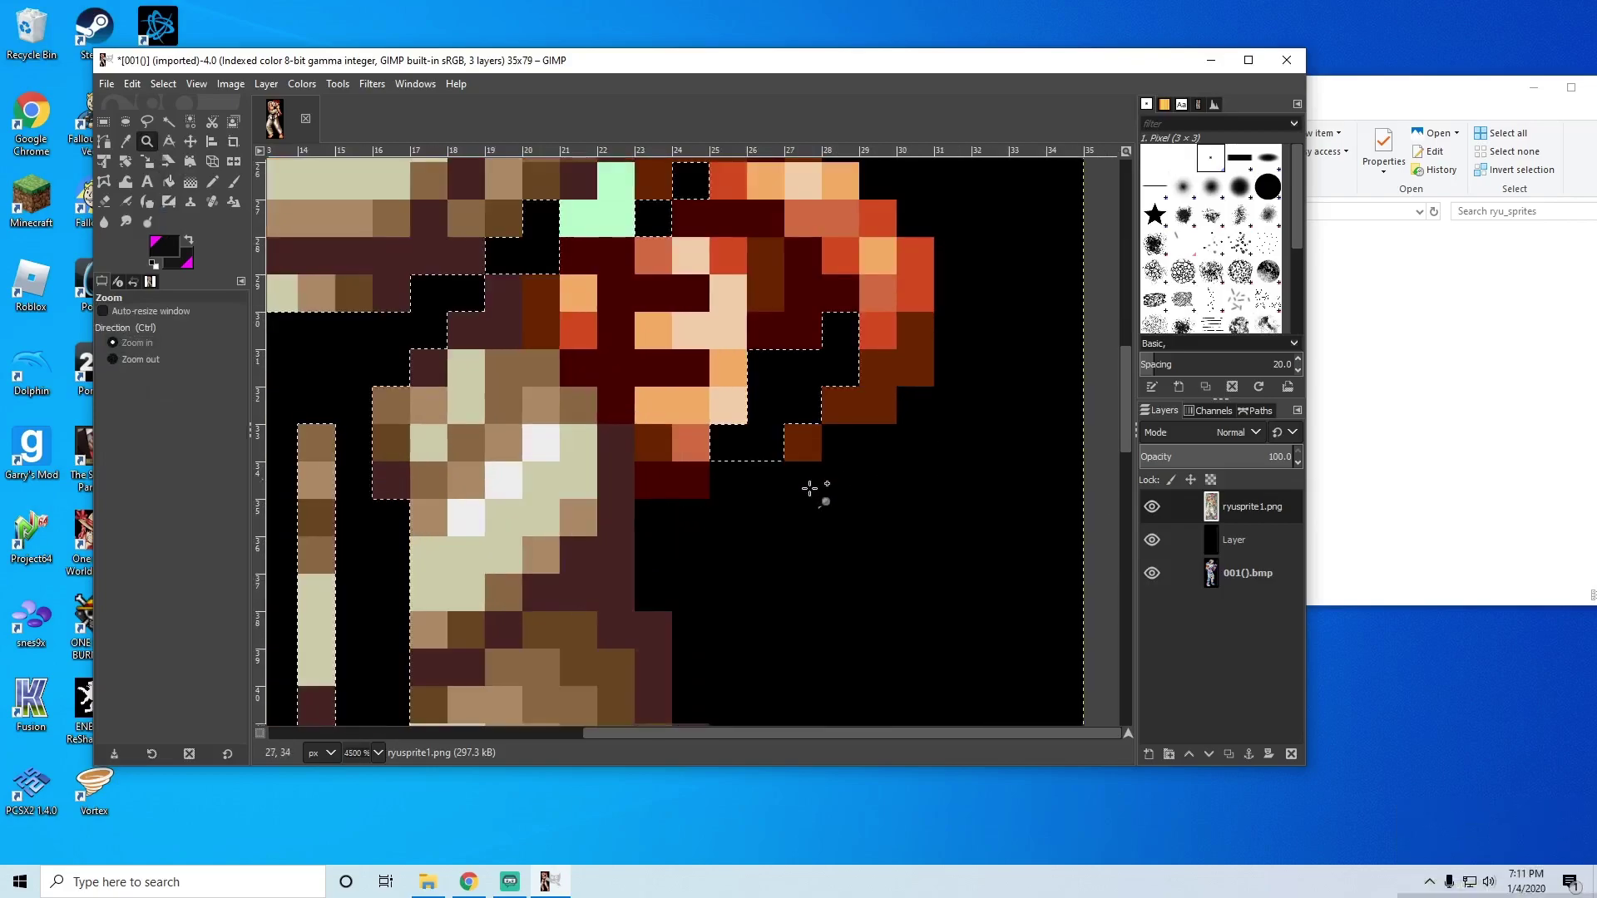
{"action": "left_click_drag", "start_coordinate": [794, 512], "coordinate": [790, 540]}
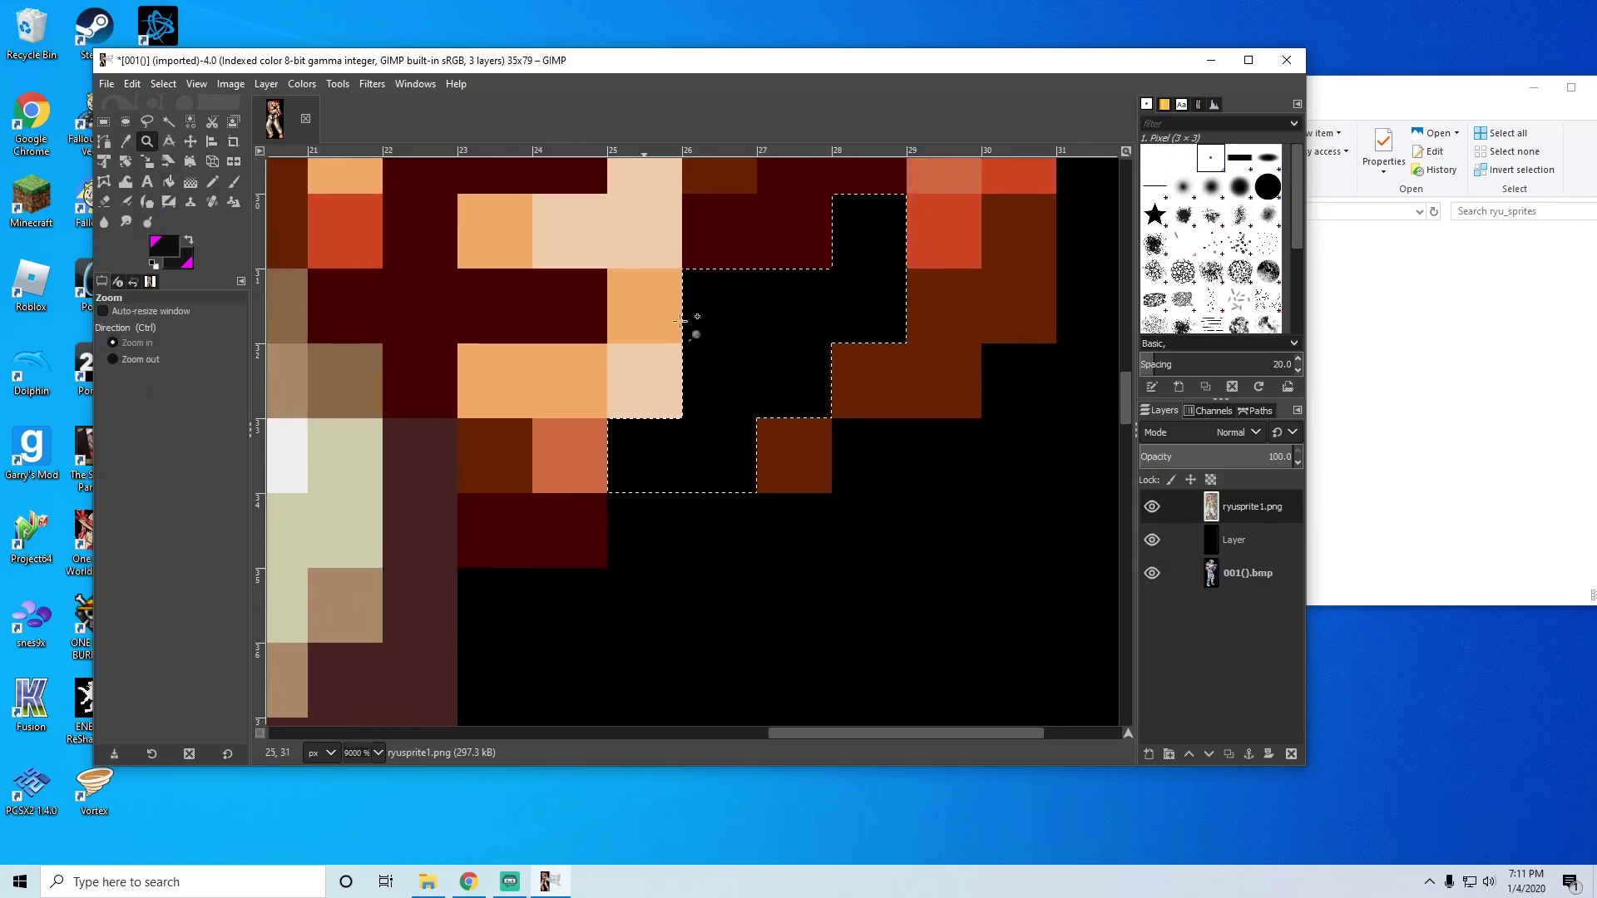
{"action": "left_click", "coordinate": [141, 360]}
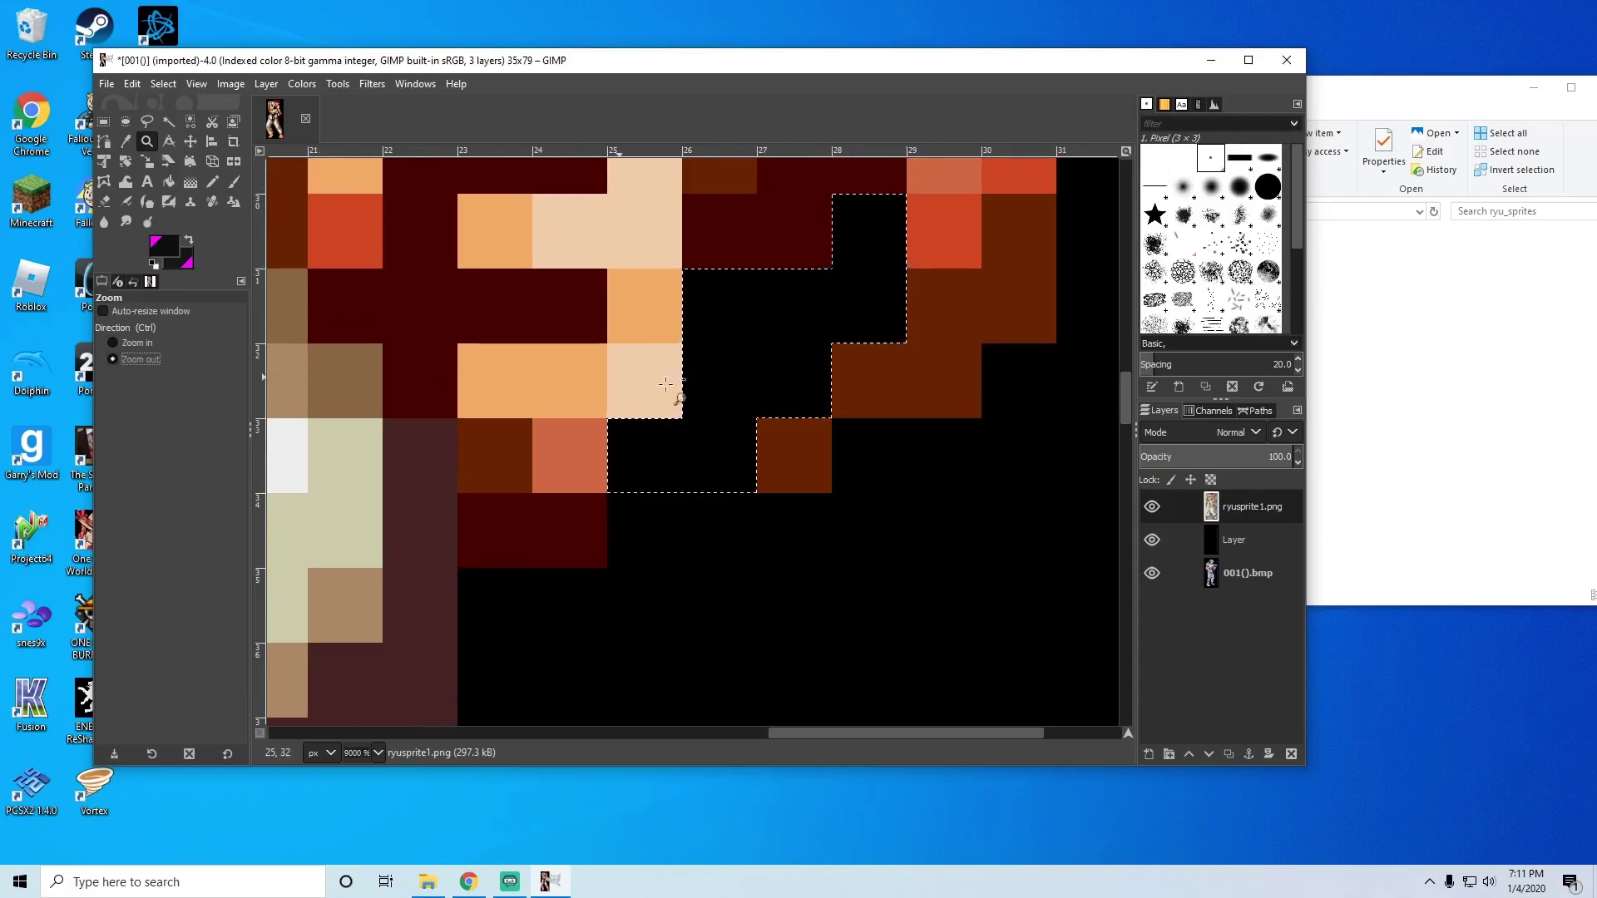
{"action": "left_click", "coordinate": [753, 380]}
{"action": "left_click", "coordinate": [752, 379]}
{"action": "left_click", "coordinate": [750, 376]}
{"action": "left_click", "coordinate": [749, 376]}
{"action": "left_click", "coordinate": [750, 376]}
{"action": "left_click", "coordinate": [749, 376]}
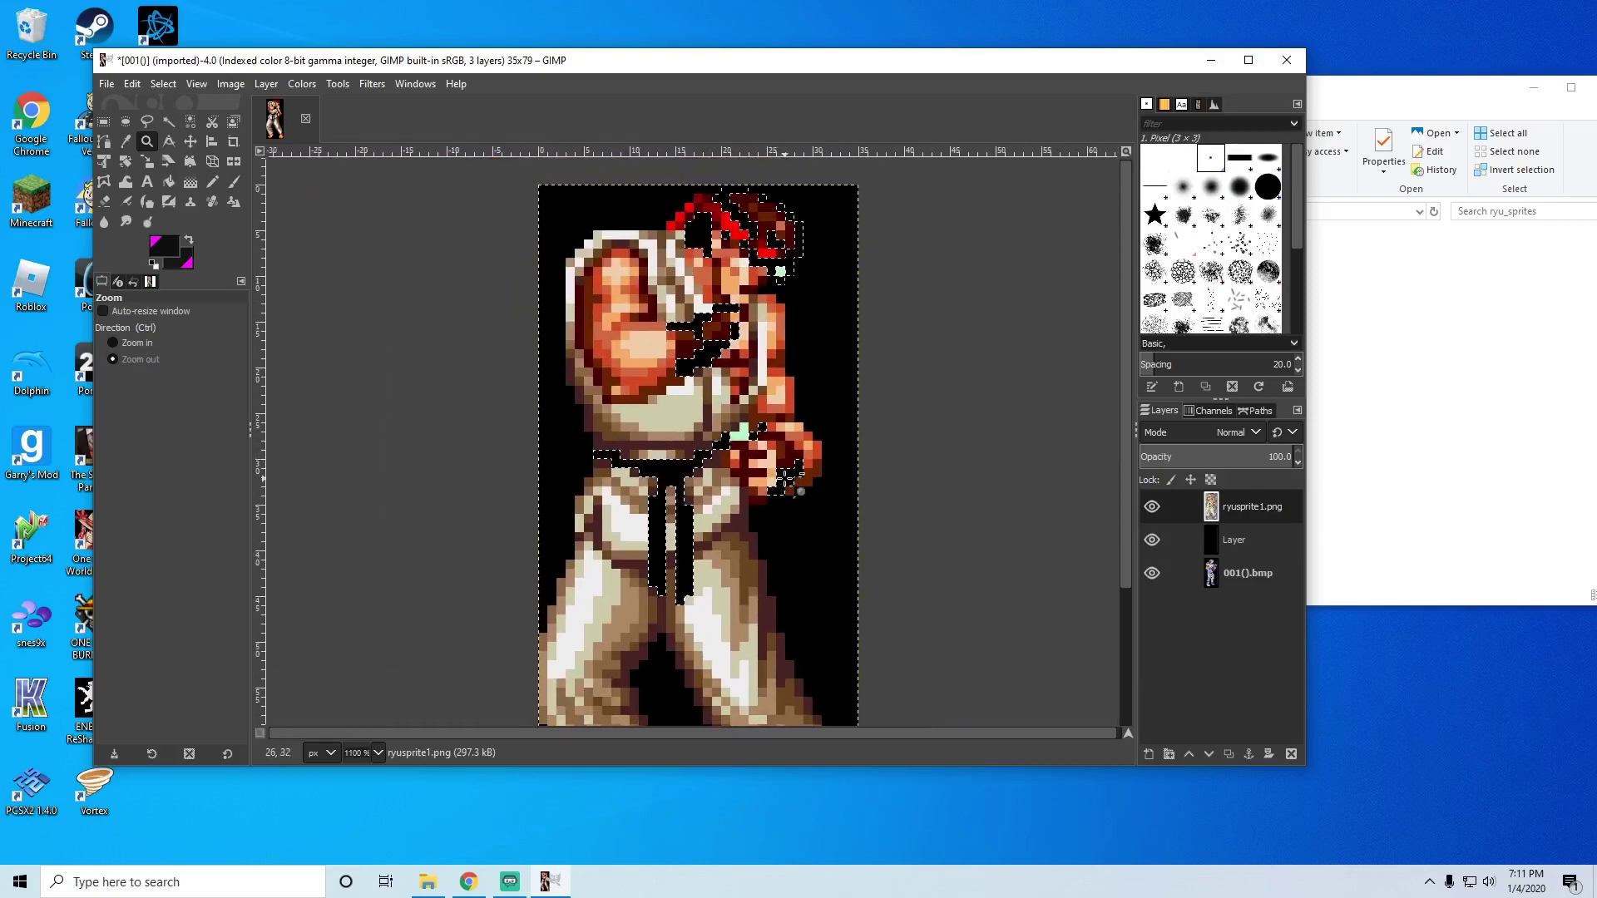
{"action": "left_click", "coordinate": [749, 377]}
Step: Clear the selection and overwrite the original 001().bmp with the edited Ryu sprite
{"action": "left_click", "coordinate": [104, 121]}
{"action": "left_click", "coordinate": [562, 328]}
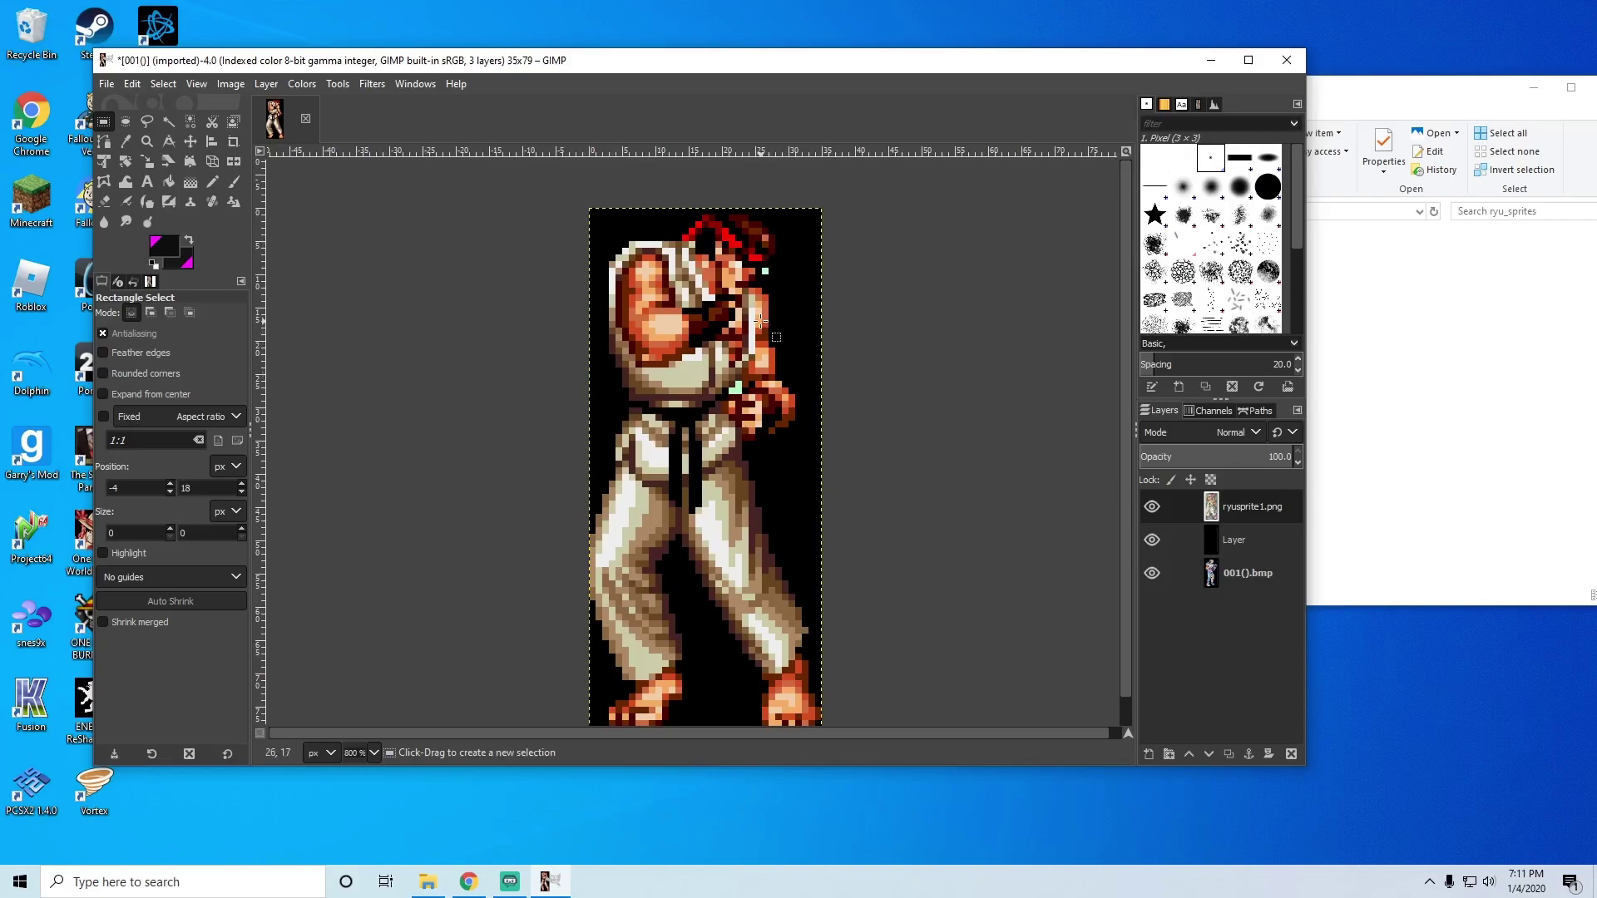
{"action": "left_click", "coordinate": [108, 84]}
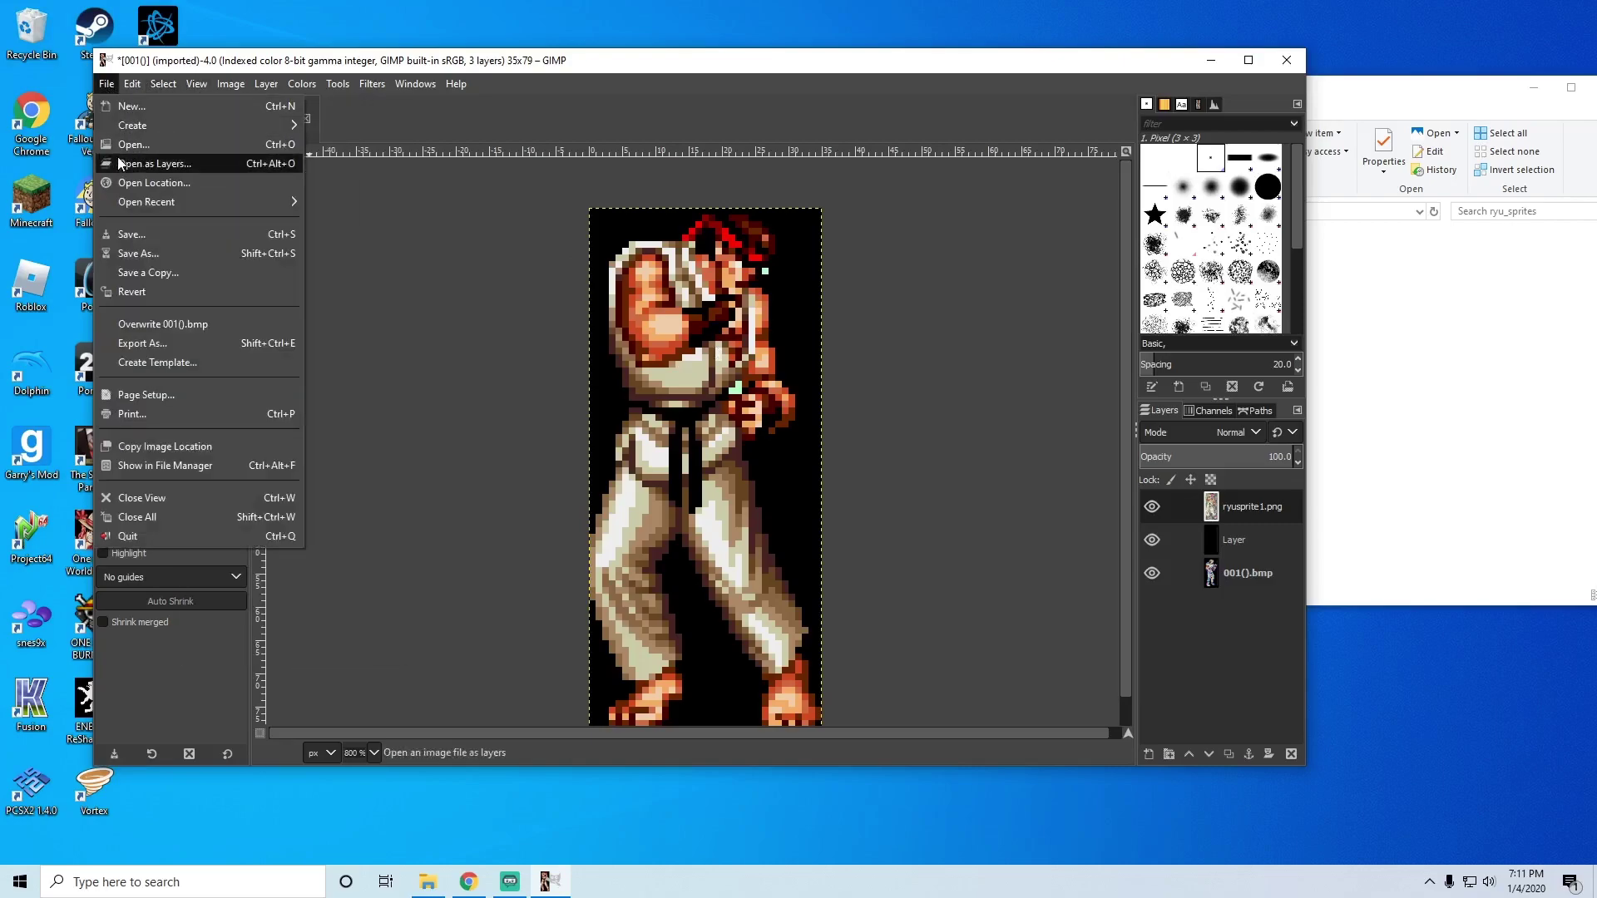
{"action": "left_click", "coordinate": [201, 331]}
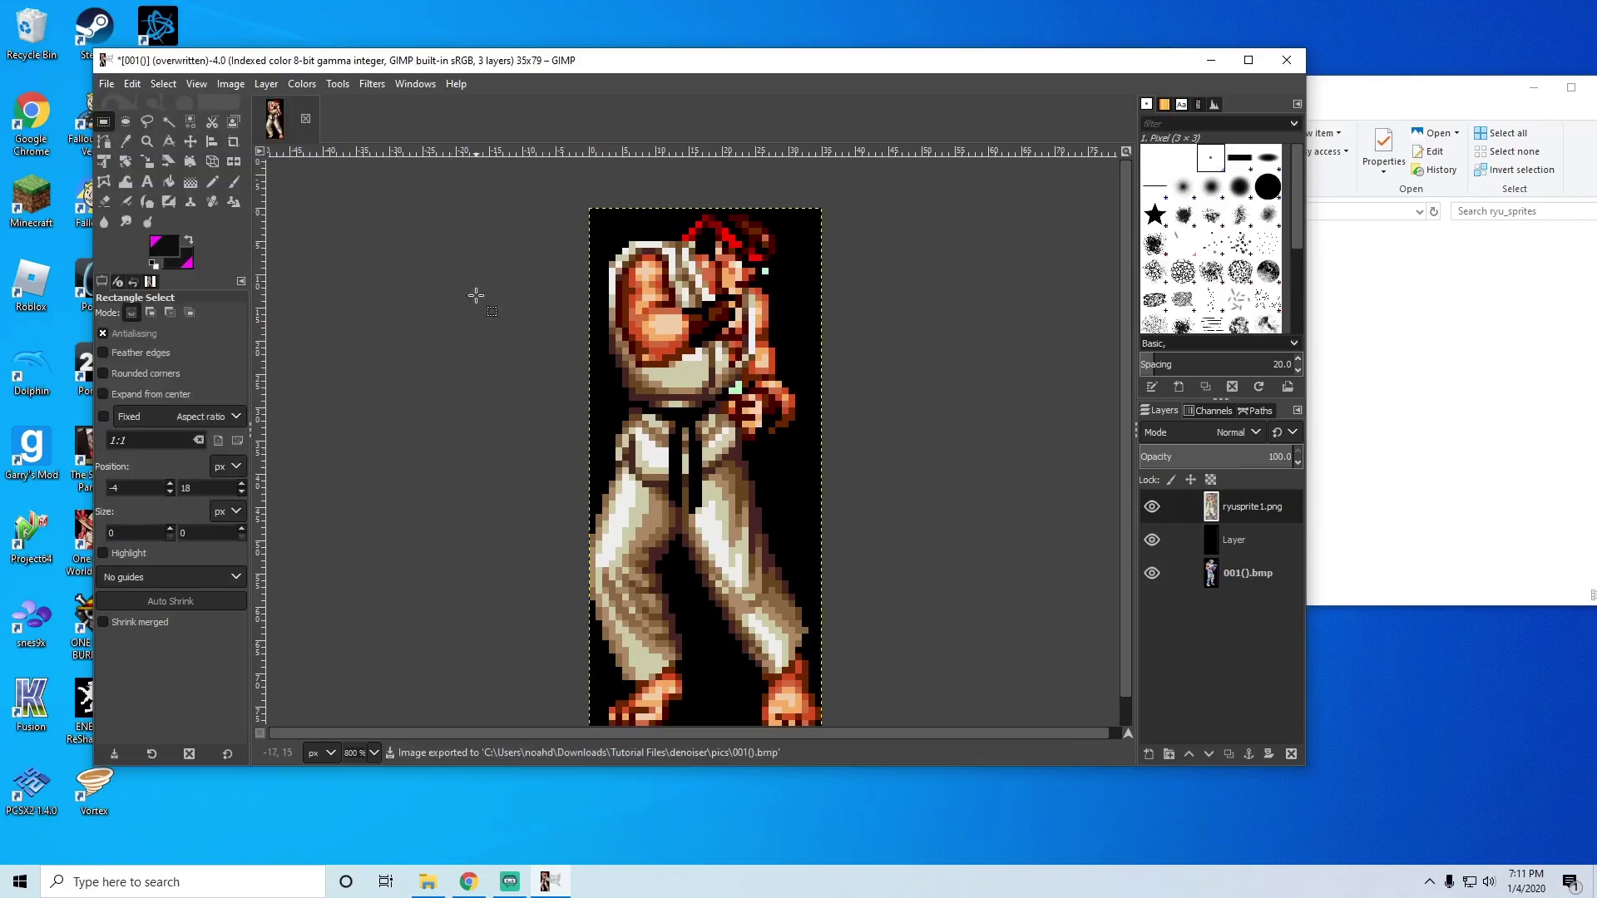
{"action": "scroll", "coordinate": [527, 300], "scroll_direction": "down", "scroll_amount": 1}
{"action": "scroll", "coordinate": [528, 300], "scroll_direction": "right", "scroll_amount": 1}
Step: Switch to File Explorer, open the denoiser folder's pics subfolder in Tutorial Files, and select 001().bmp
{"action": "left_click", "coordinate": [1489, 328]}
{"action": "left_click_drag", "start_coordinate": [1165, 100], "coordinate": [877, 88]}
{"action": "left_click", "coordinate": [821, 206]}
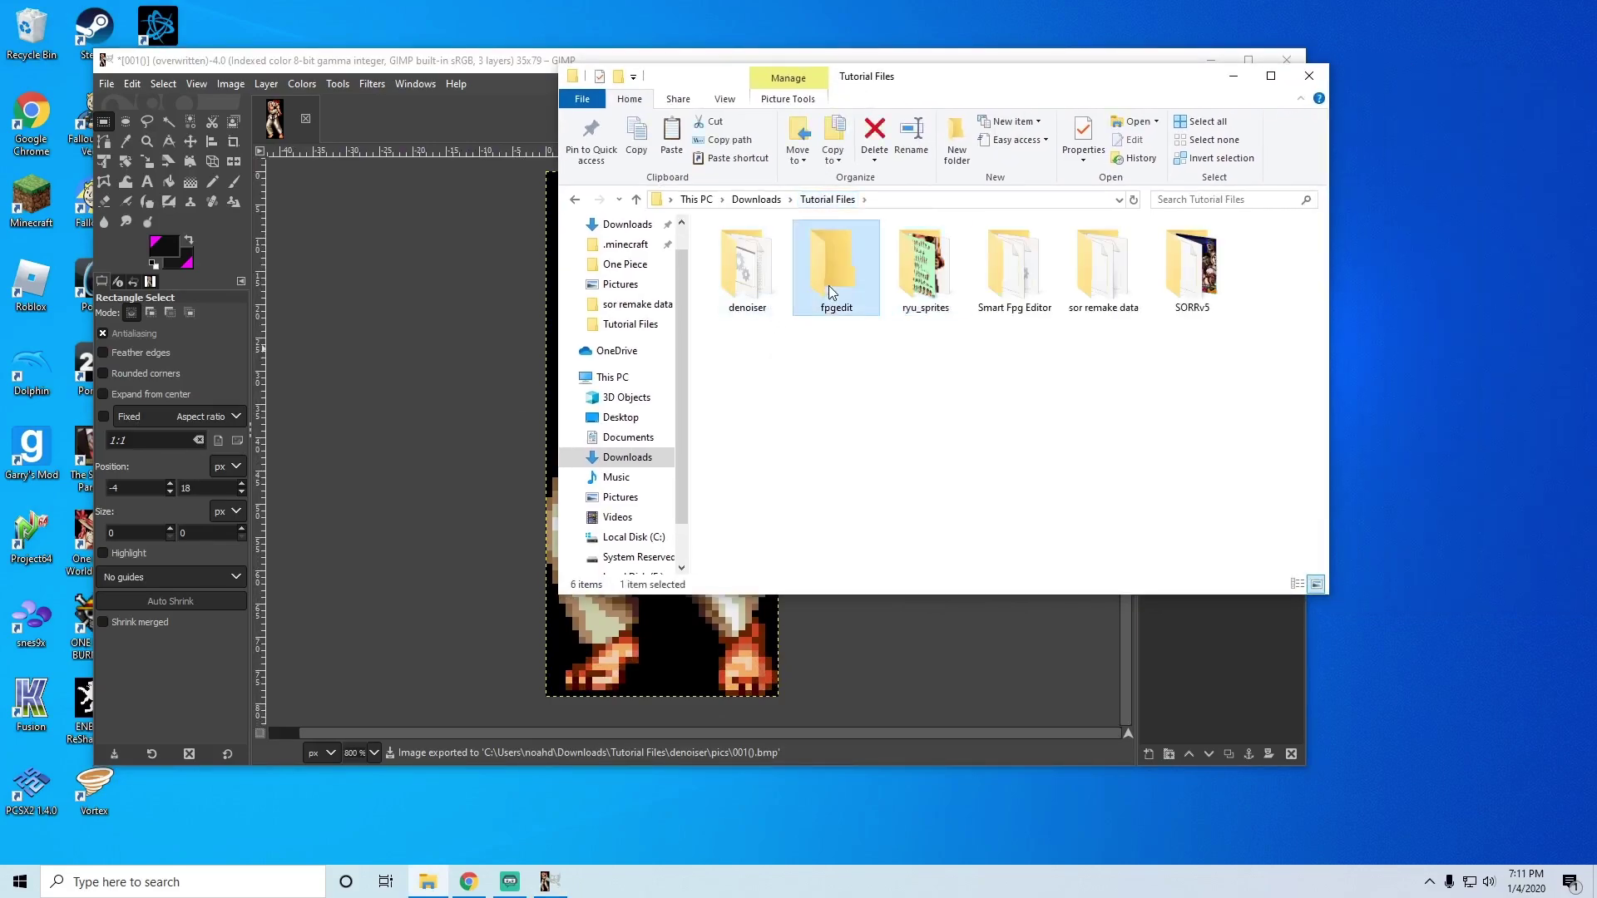
{"action": "double_click", "coordinate": [759, 292]}
{"action": "double_click", "coordinate": [733, 249]}
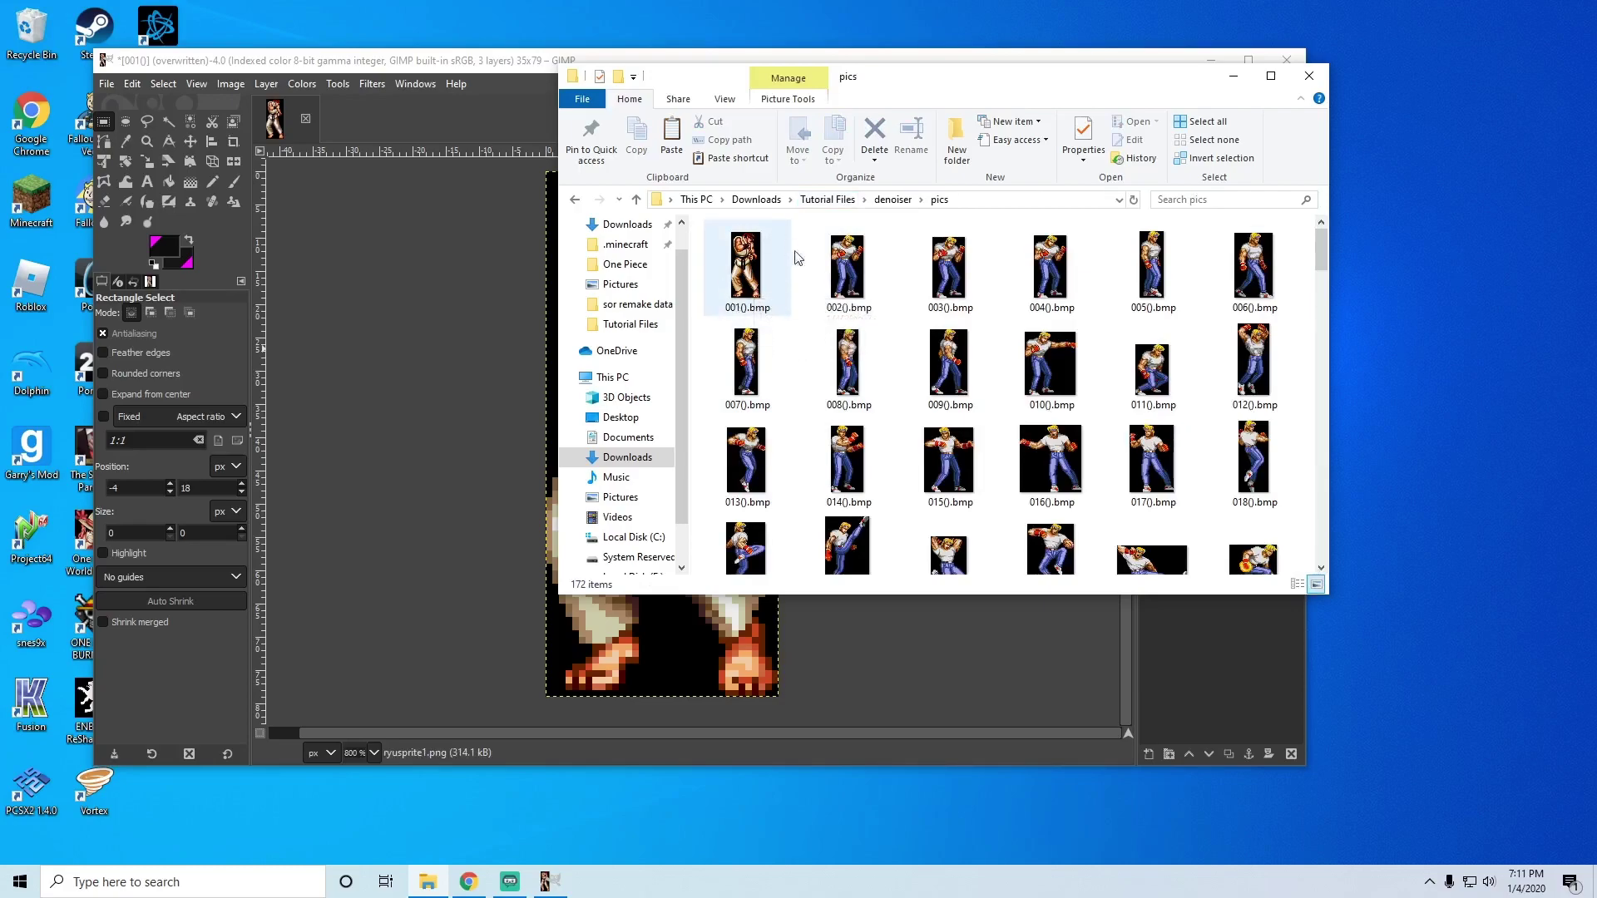
{"action": "left_click", "coordinate": [748, 281]}
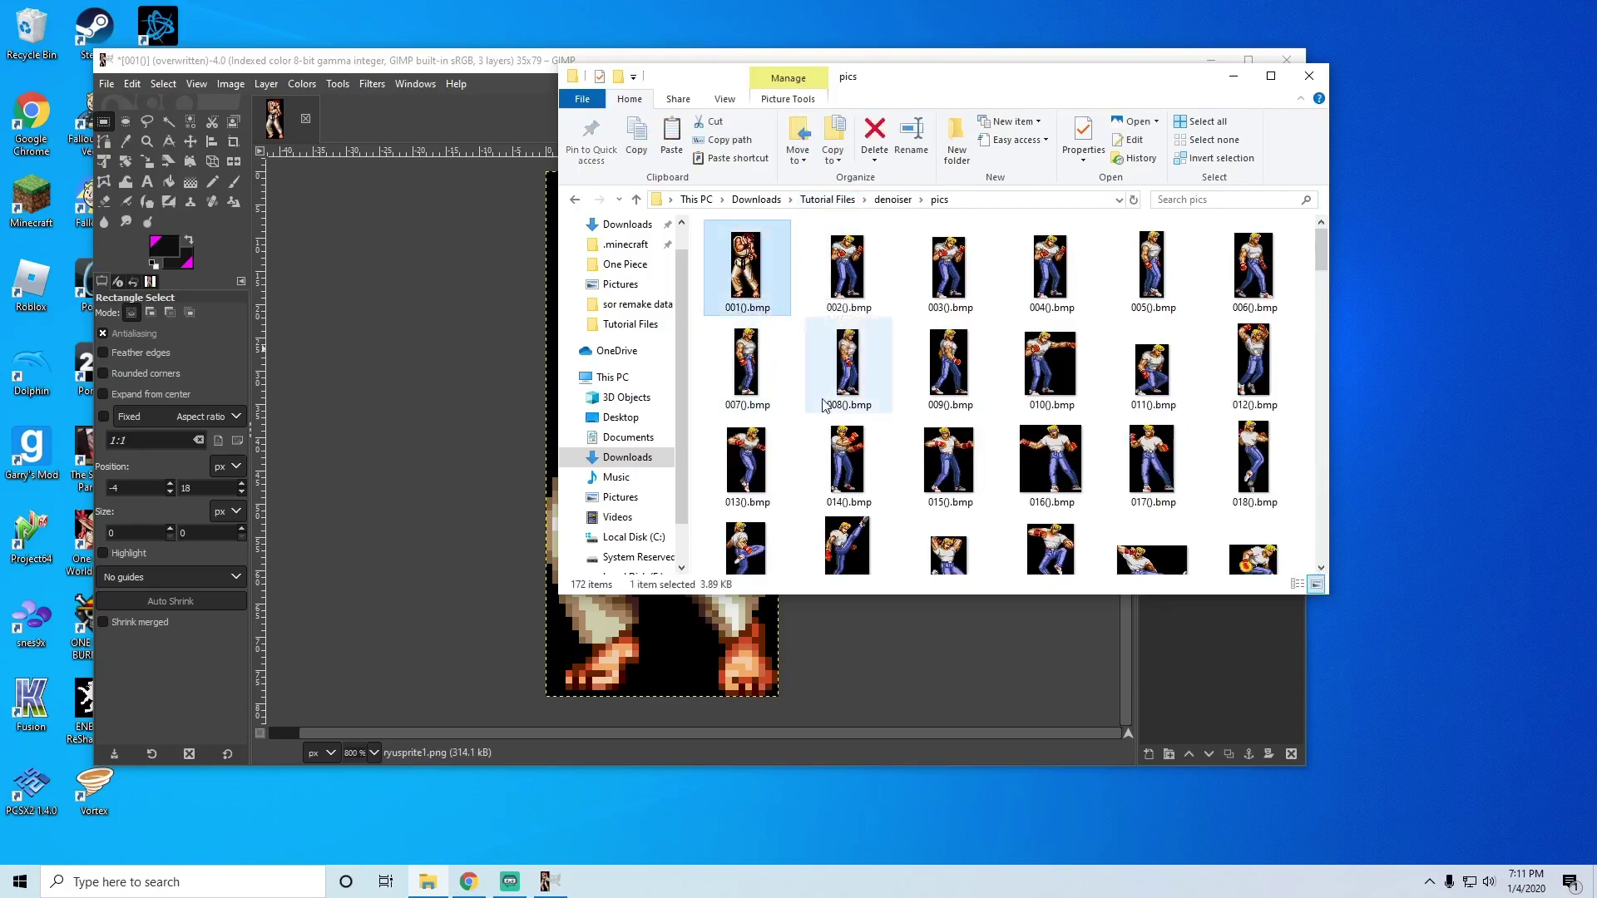
Step: Delete every sprite in the pics folder from 002().bmp onward, keeping only 001().bmp
{"action": "left_click", "coordinate": [836, 287]}
{"action": "key", "text": "shift+End"}
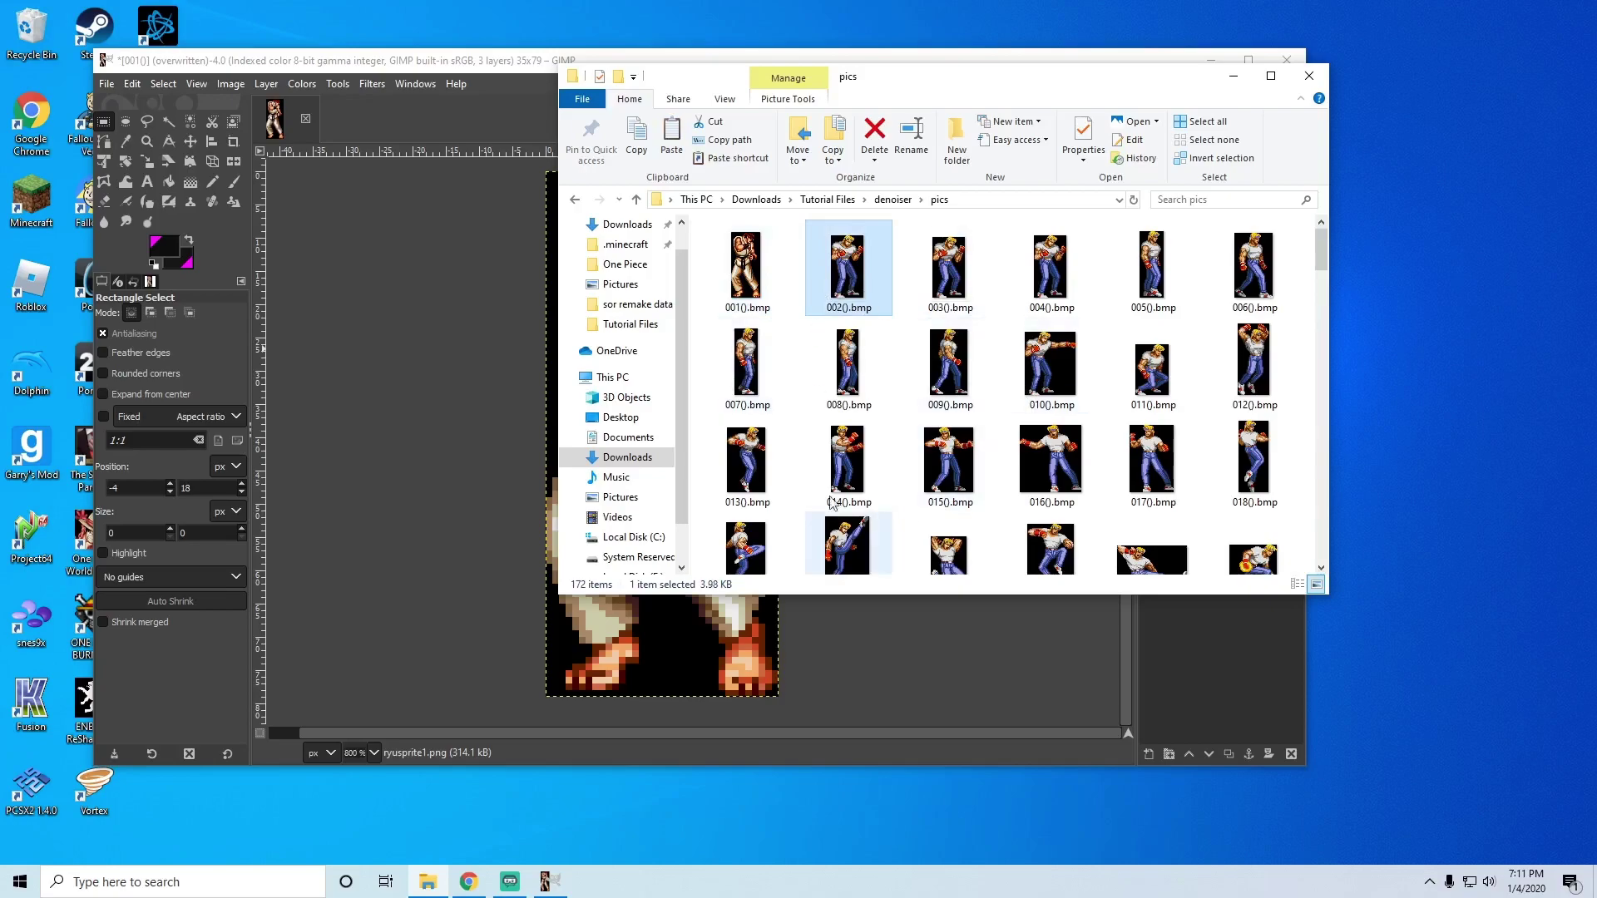
{"action": "key", "text": "Delete"}
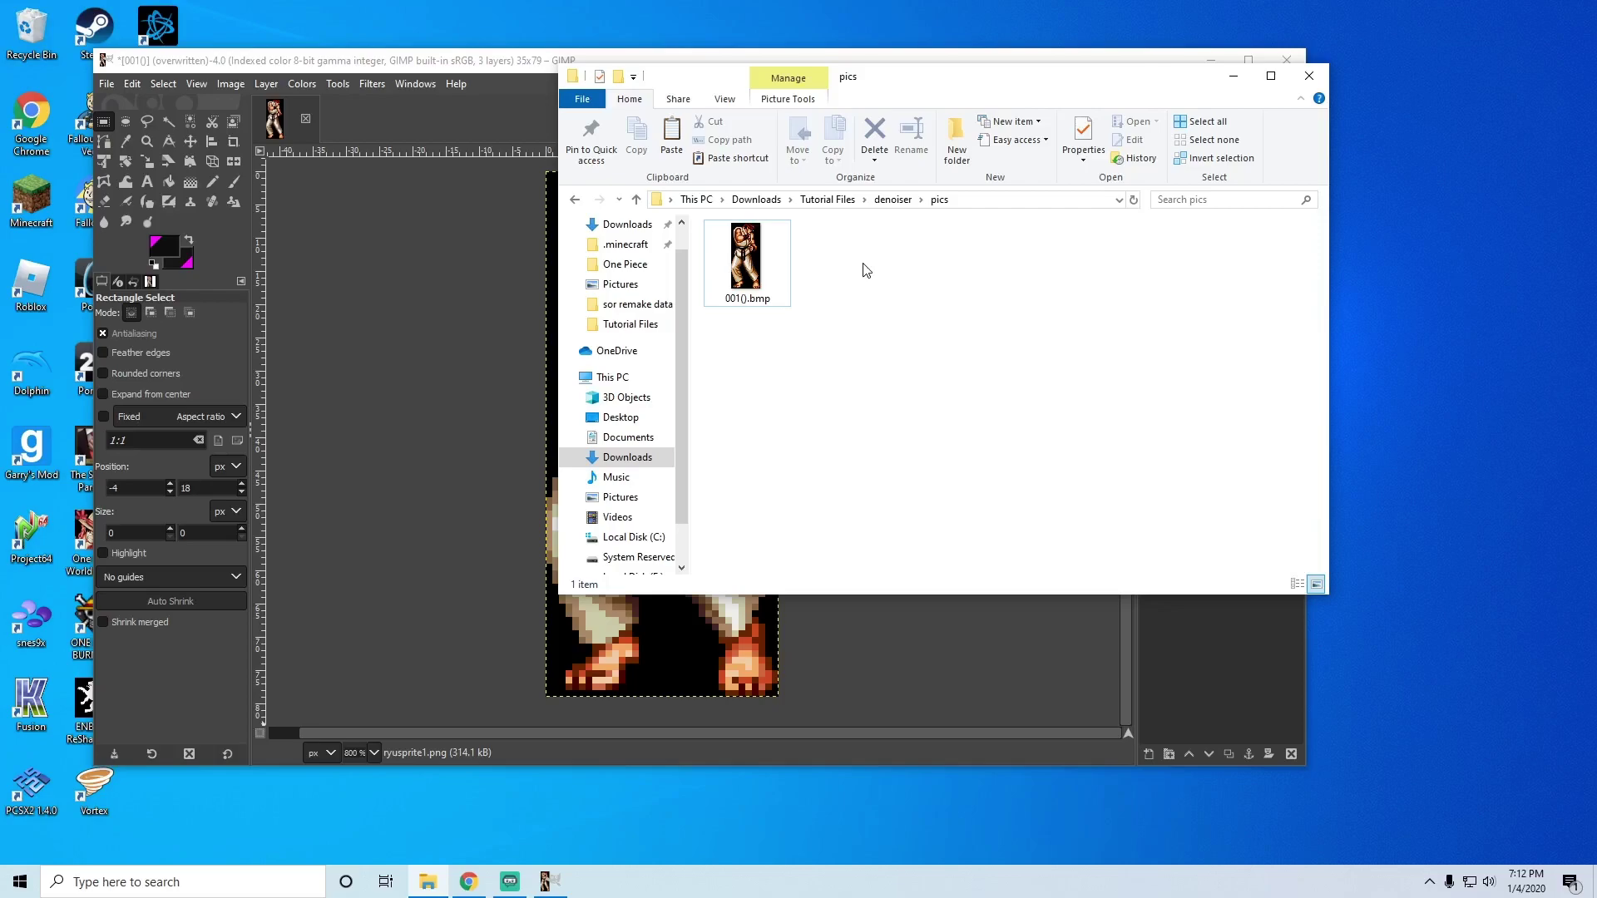
Step: Check the pics folder, run noise.cmd from the denoiser folder, and dismiss its command window
{"action": "left_click", "coordinate": [890, 200]}
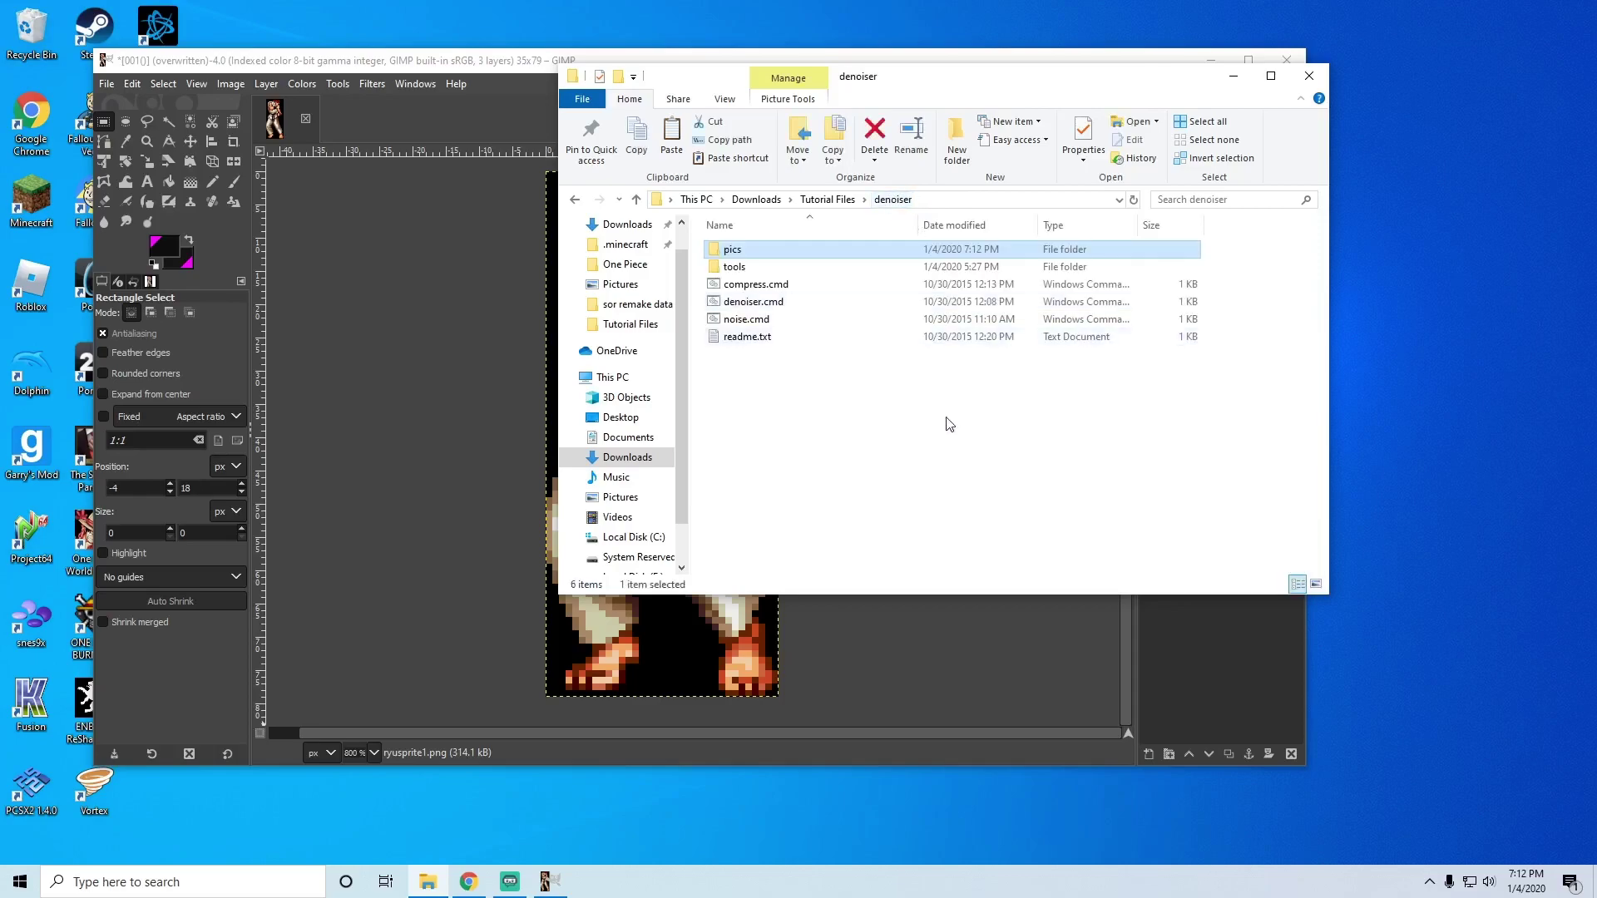
{"action": "left_click", "coordinate": [739, 323]}
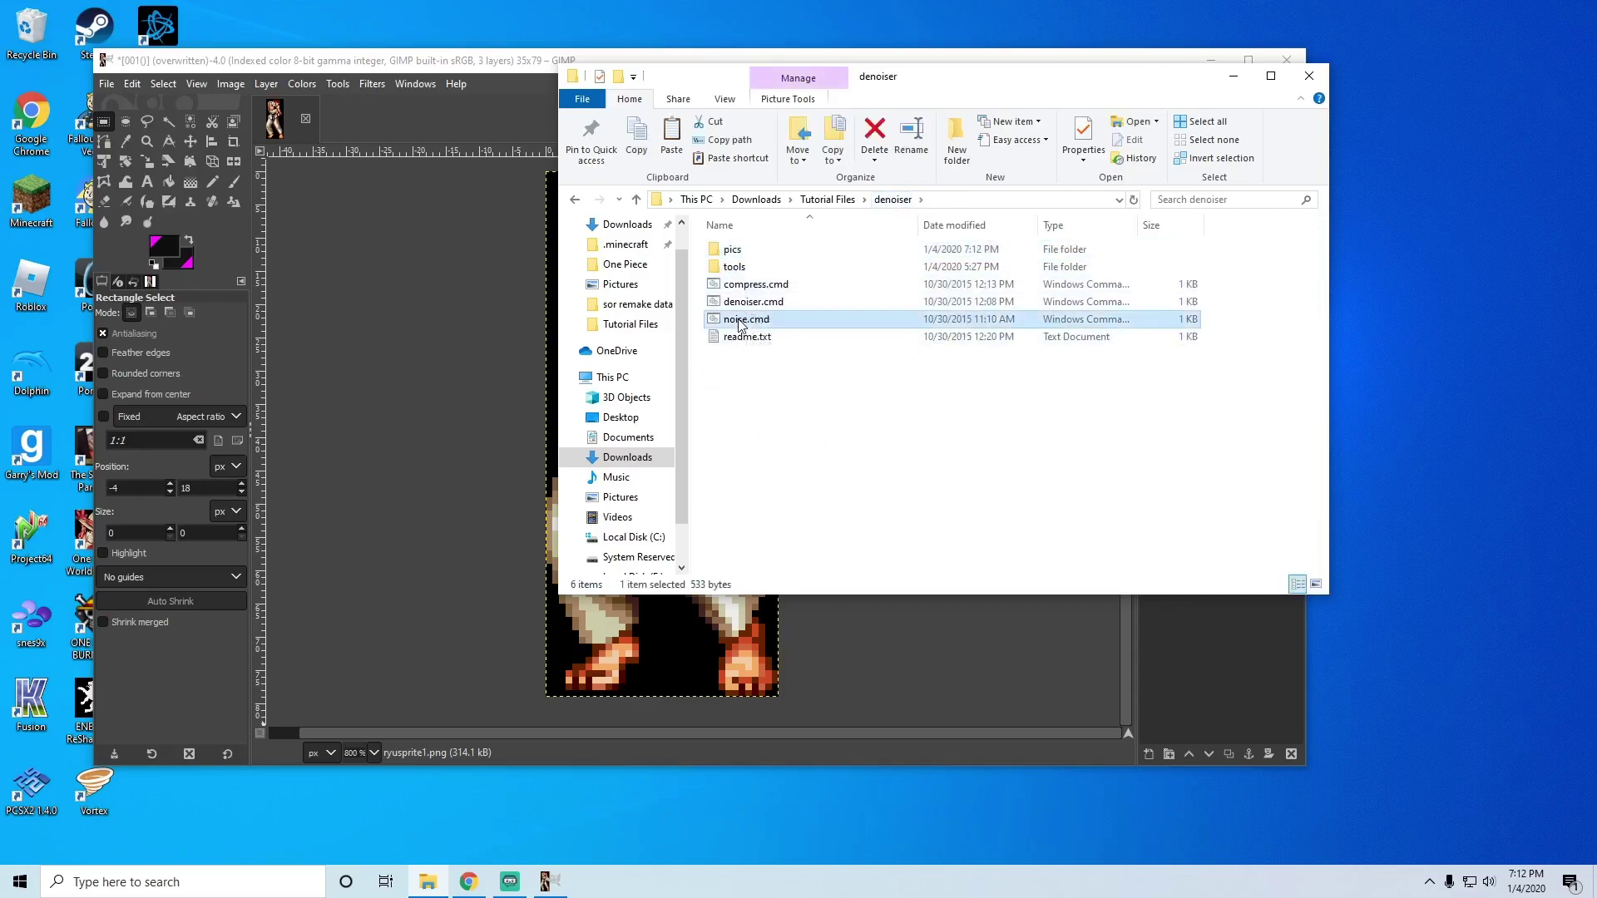
{"action": "double_click", "coordinate": [752, 249]}
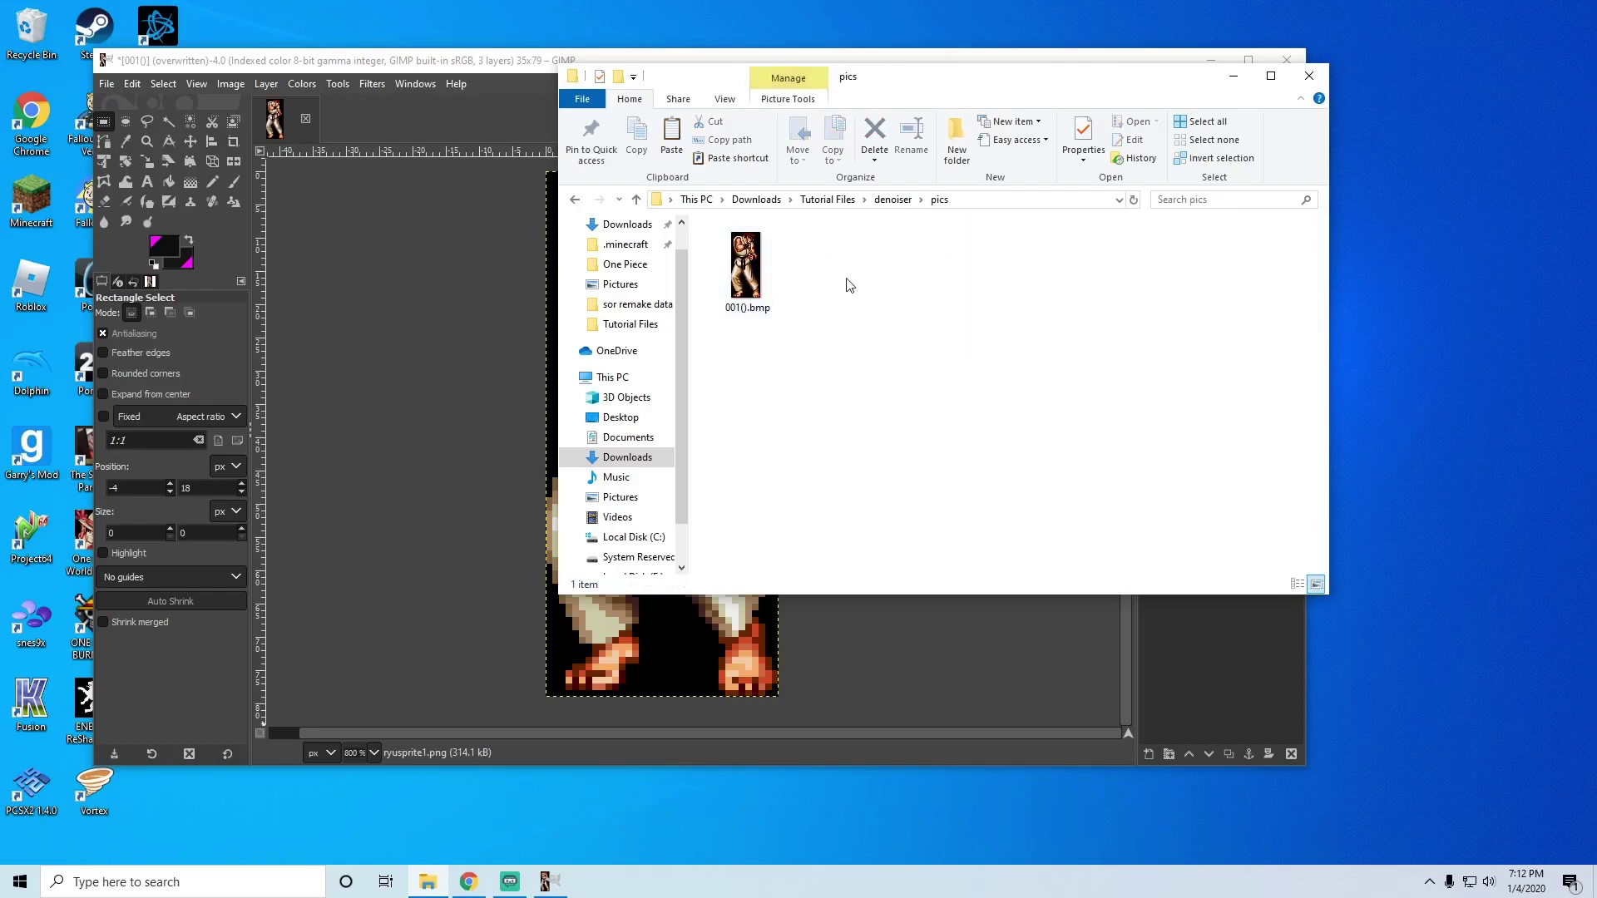
{"action": "left_click", "coordinate": [892, 201]}
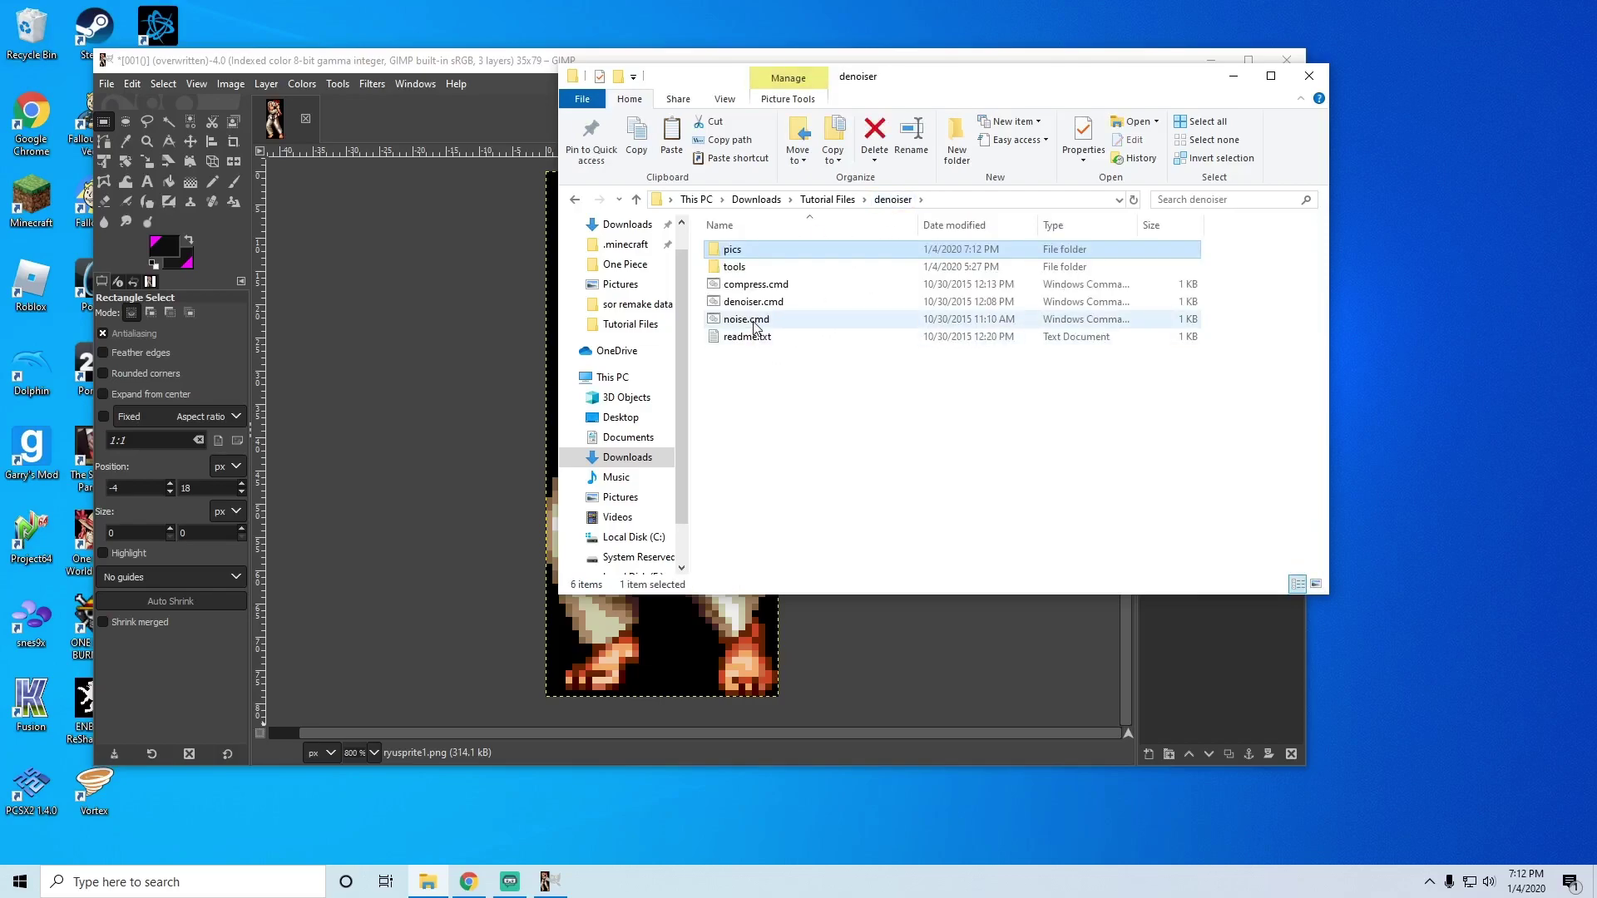
{"action": "double_click", "coordinate": [752, 321]}
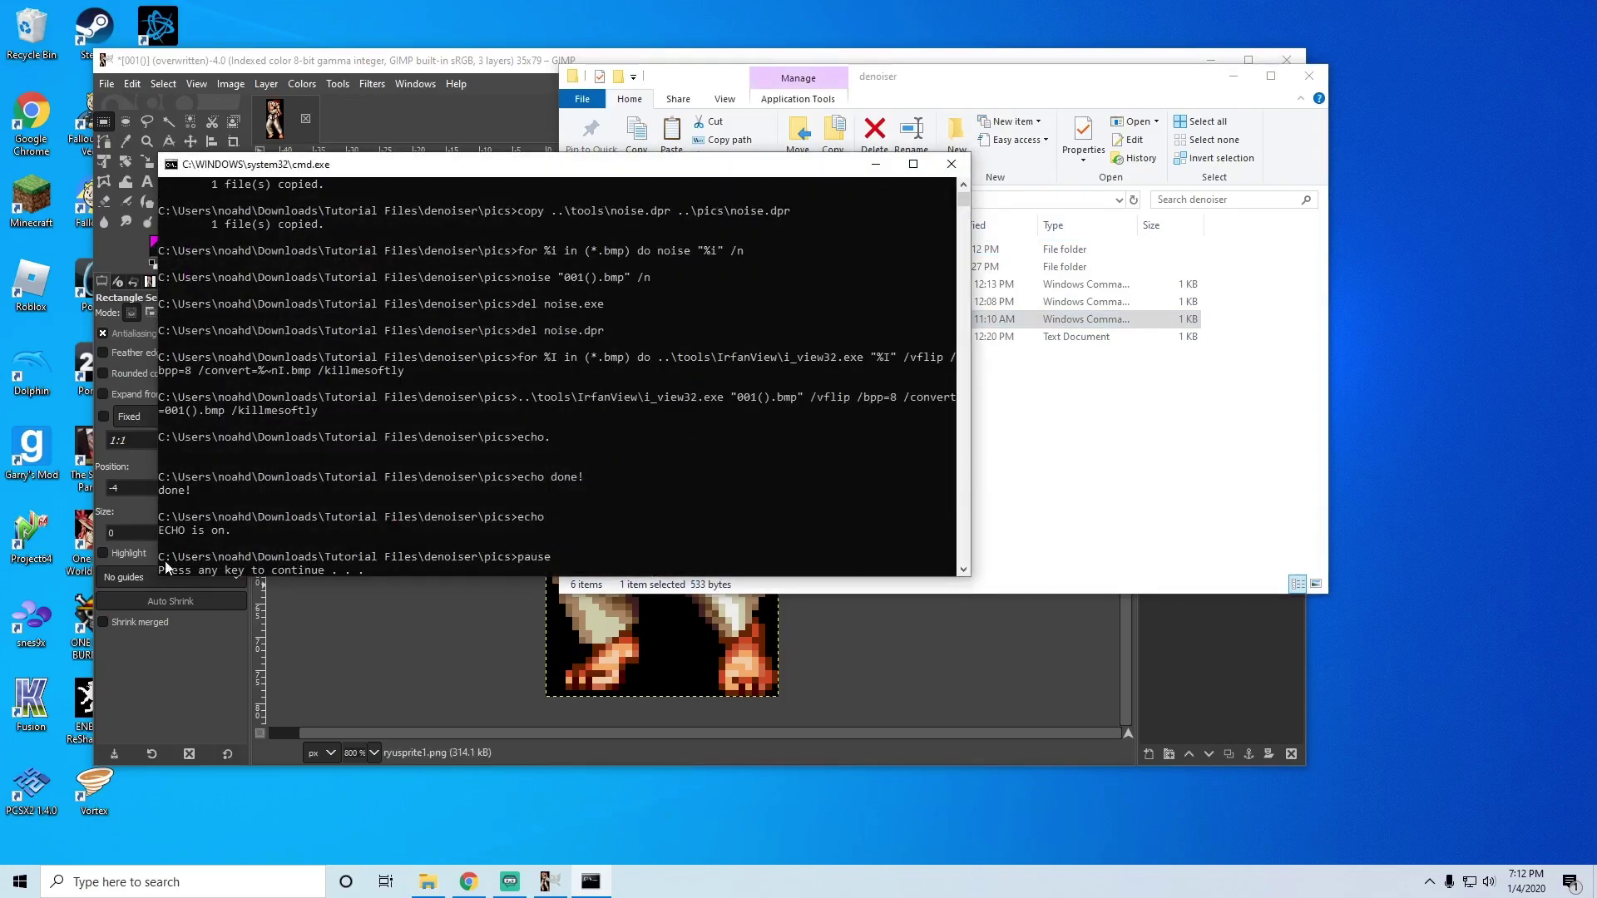
{"action": "key", "text": "space"}
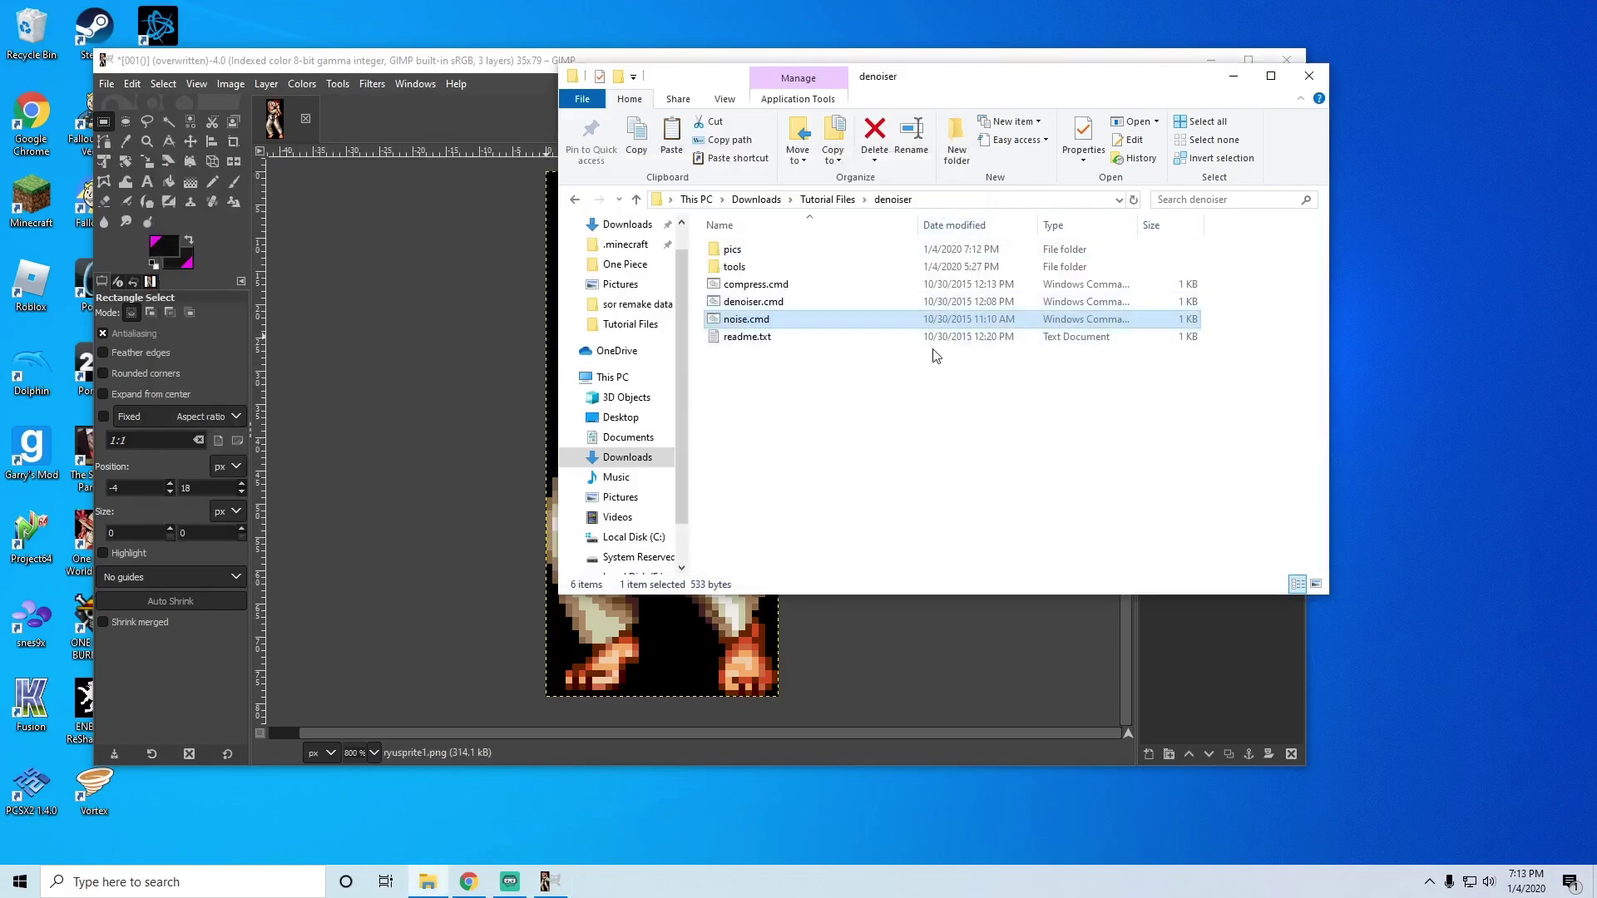
Step: Open the denoiser's pics folder, then quit GIMP and discard the unsaved changes to the 001() image
{"action": "left_click", "coordinate": [763, 254]}
{"action": "double_click", "coordinate": [762, 256]}
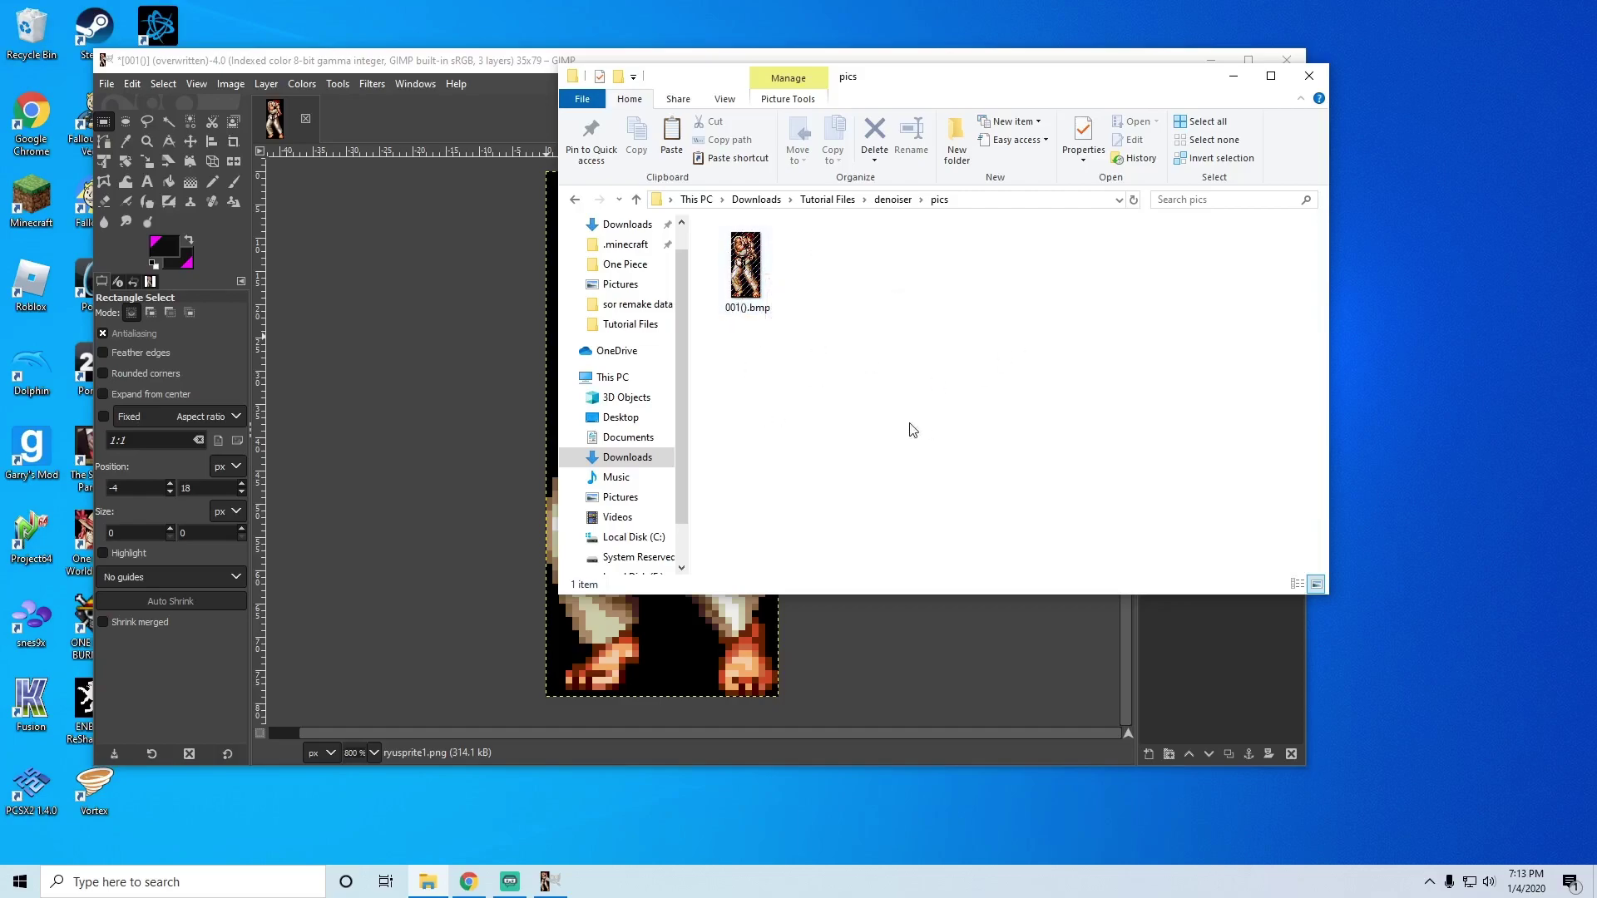
{"action": "left_click", "coordinate": [453, 322]}
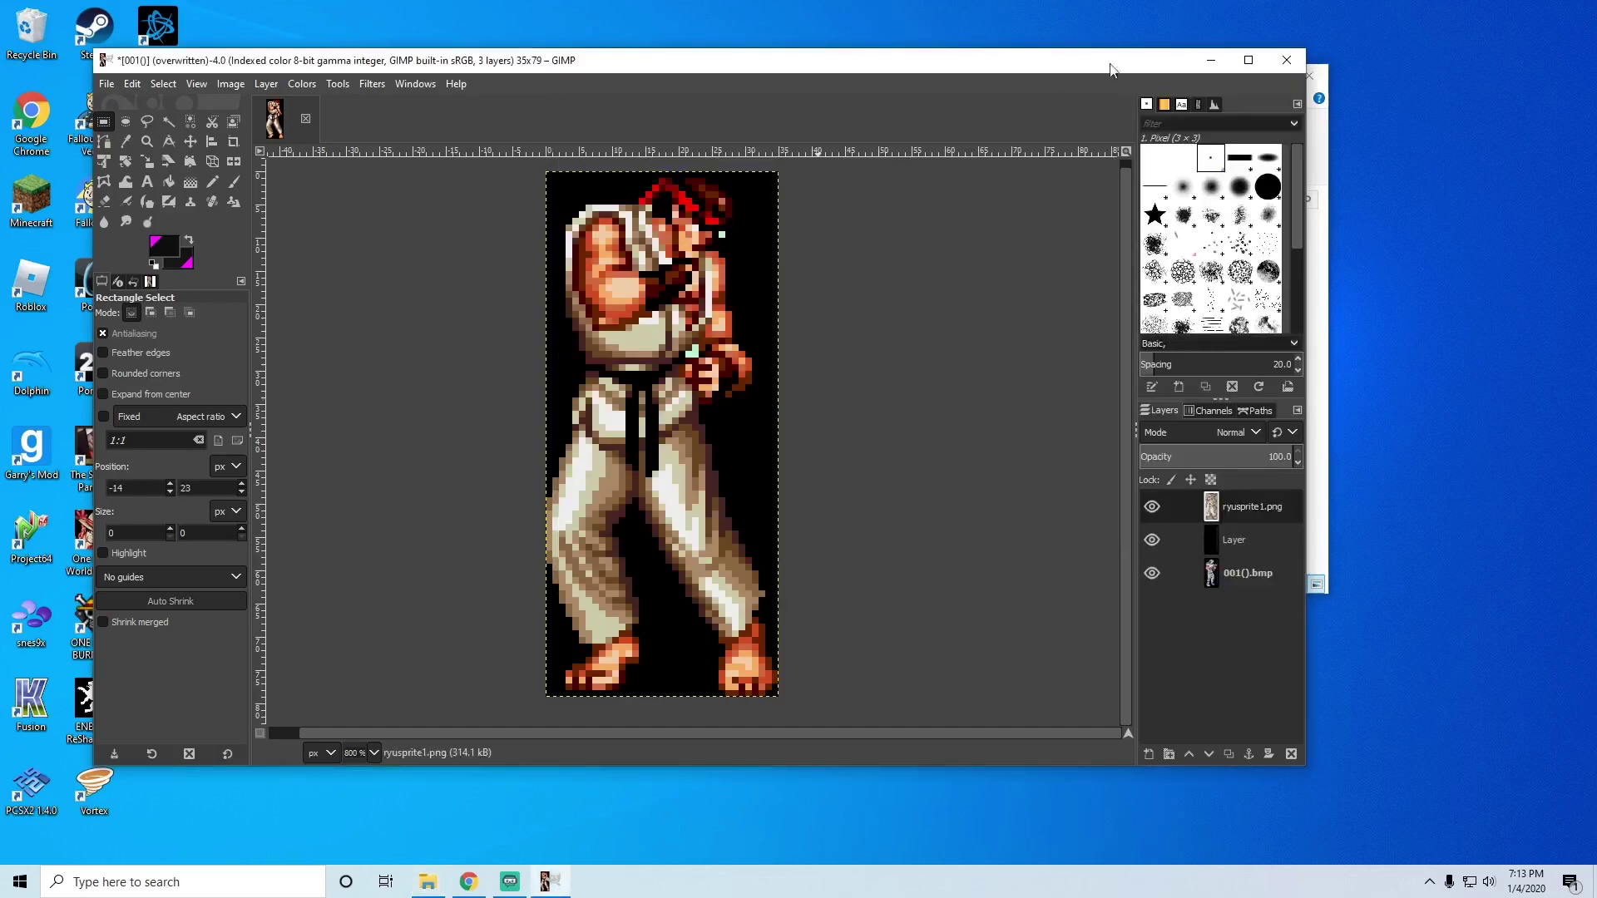
{"action": "left_click", "coordinate": [1287, 60]}
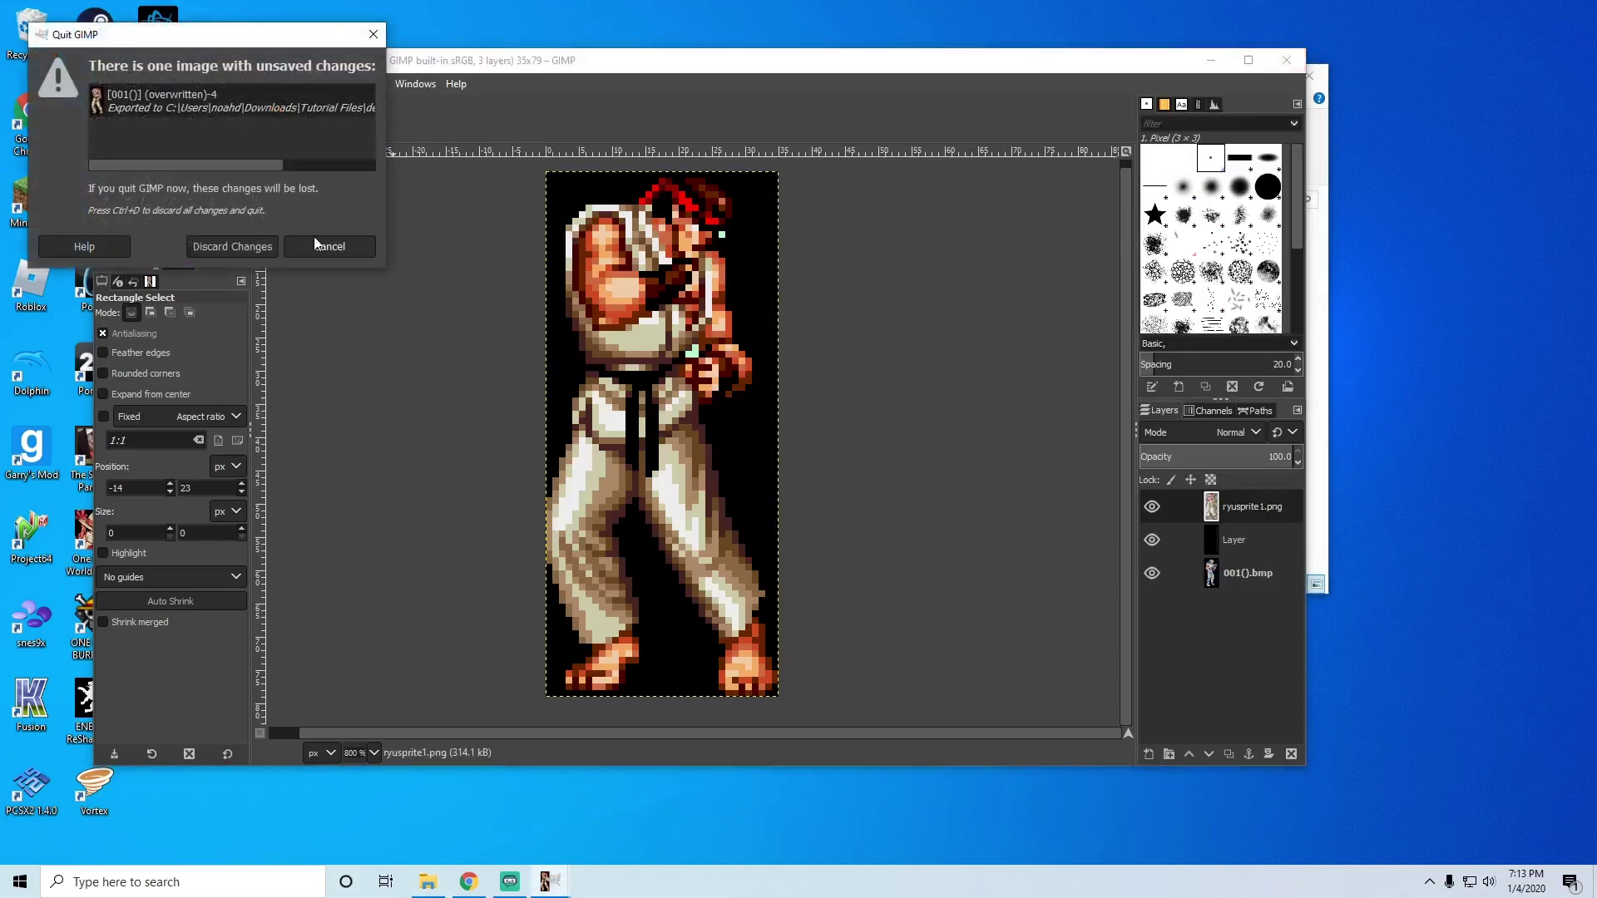
{"action": "left_click", "coordinate": [233, 248]}
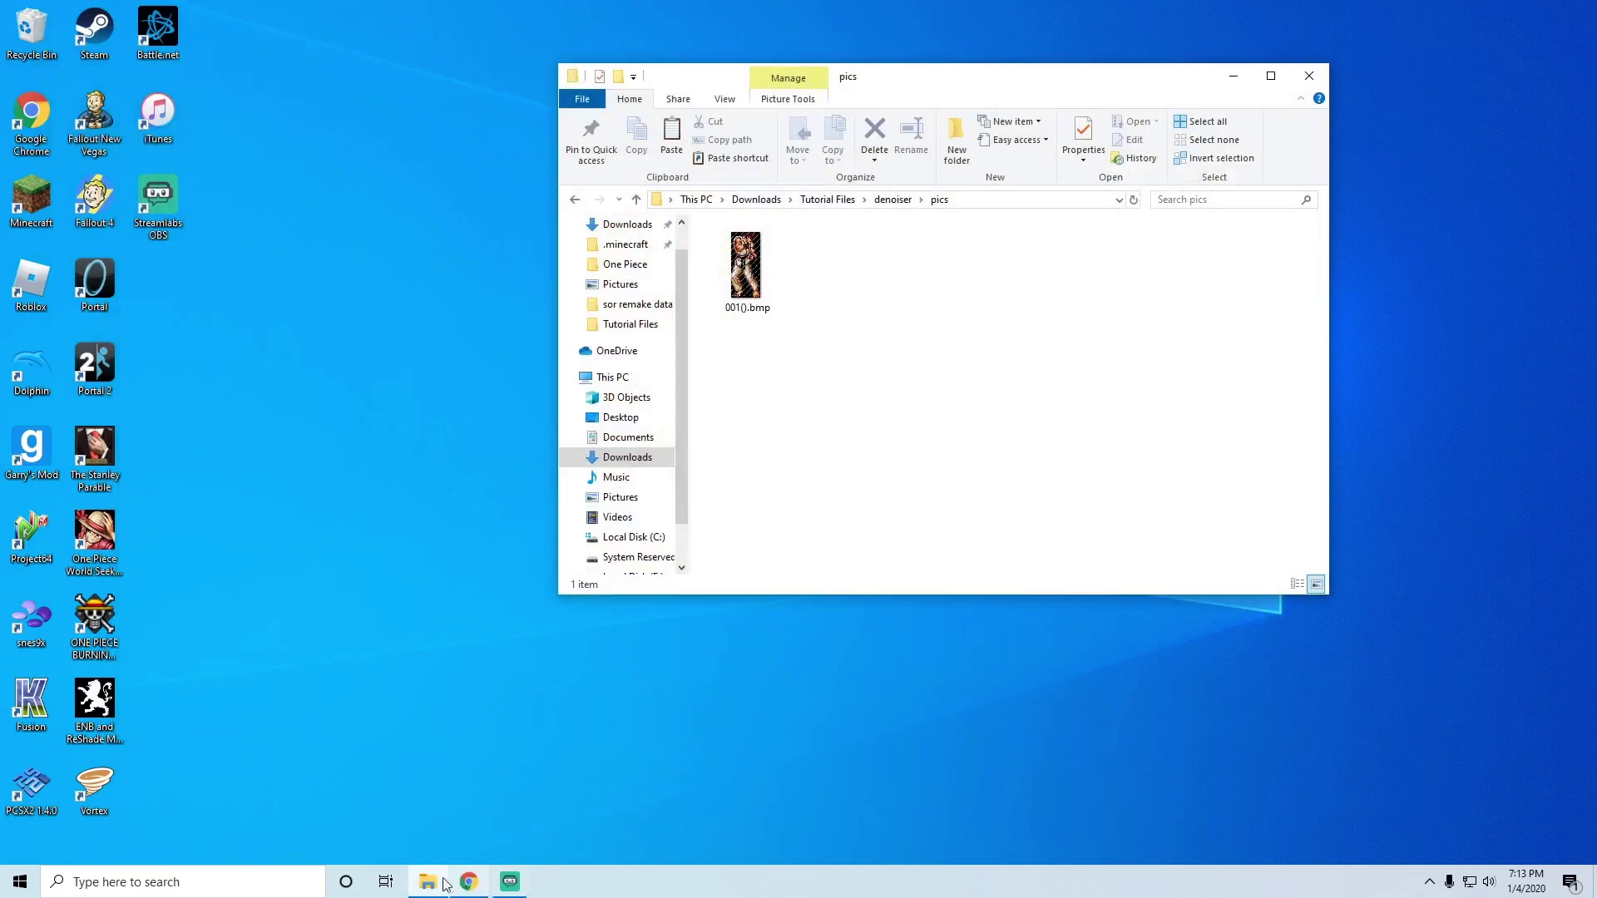
Step: Copy 001().bmp from the pics folder in File Explorer
{"action": "mouse_move", "coordinate": [430, 887]}
{"action": "left_click", "coordinate": [748, 250]}
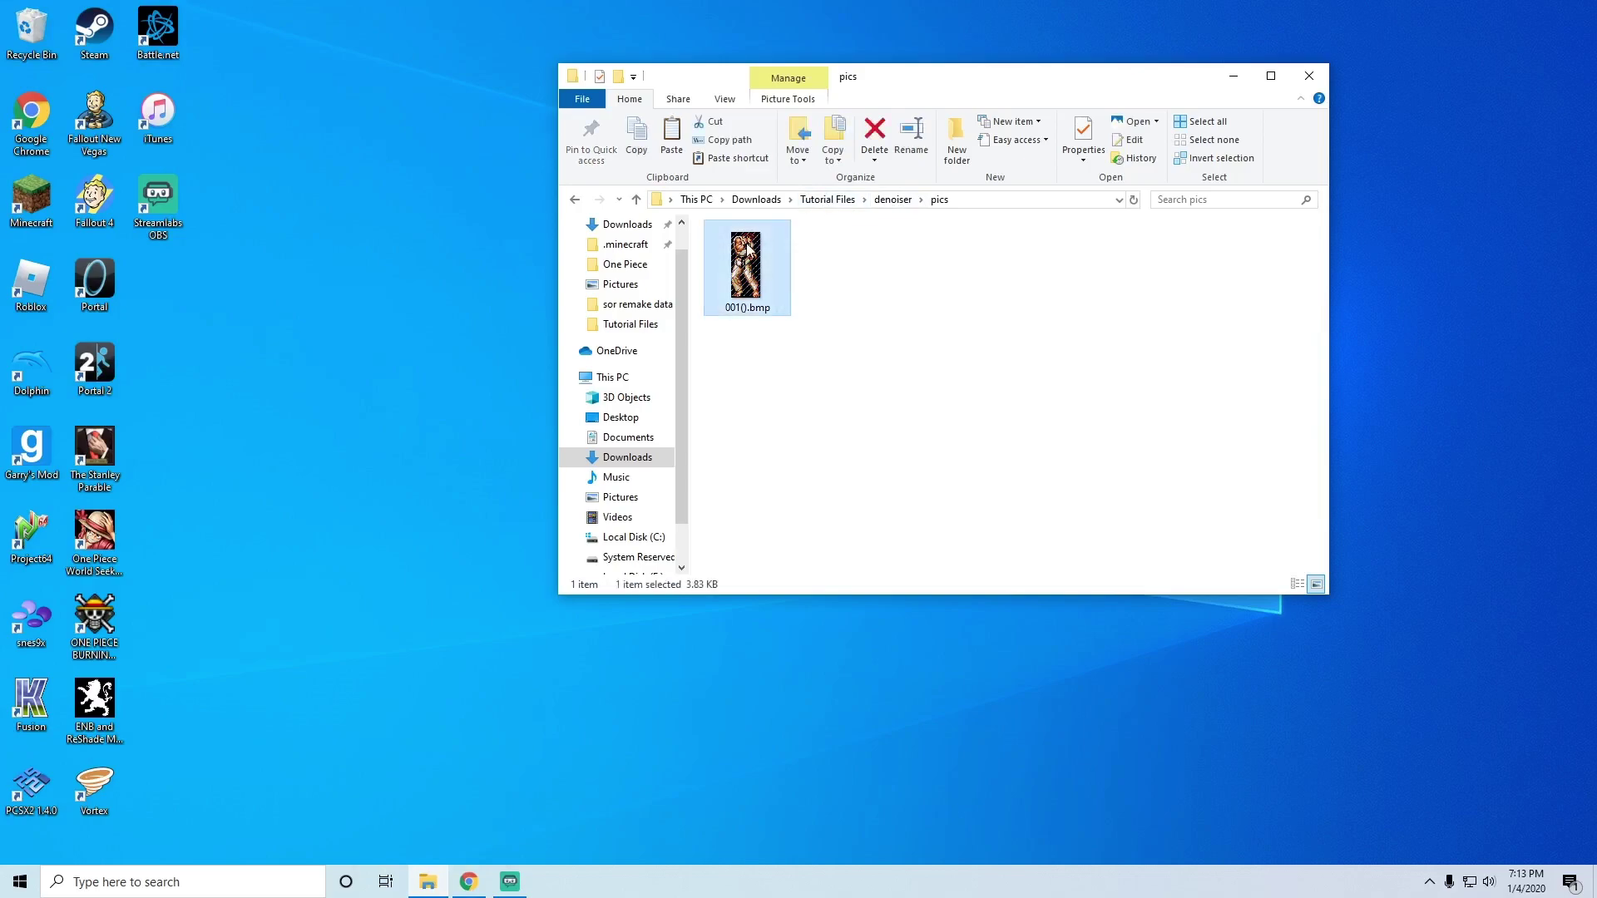
{"action": "right_click", "coordinate": [748, 249]}
{"action": "left_click", "coordinate": [801, 665]}
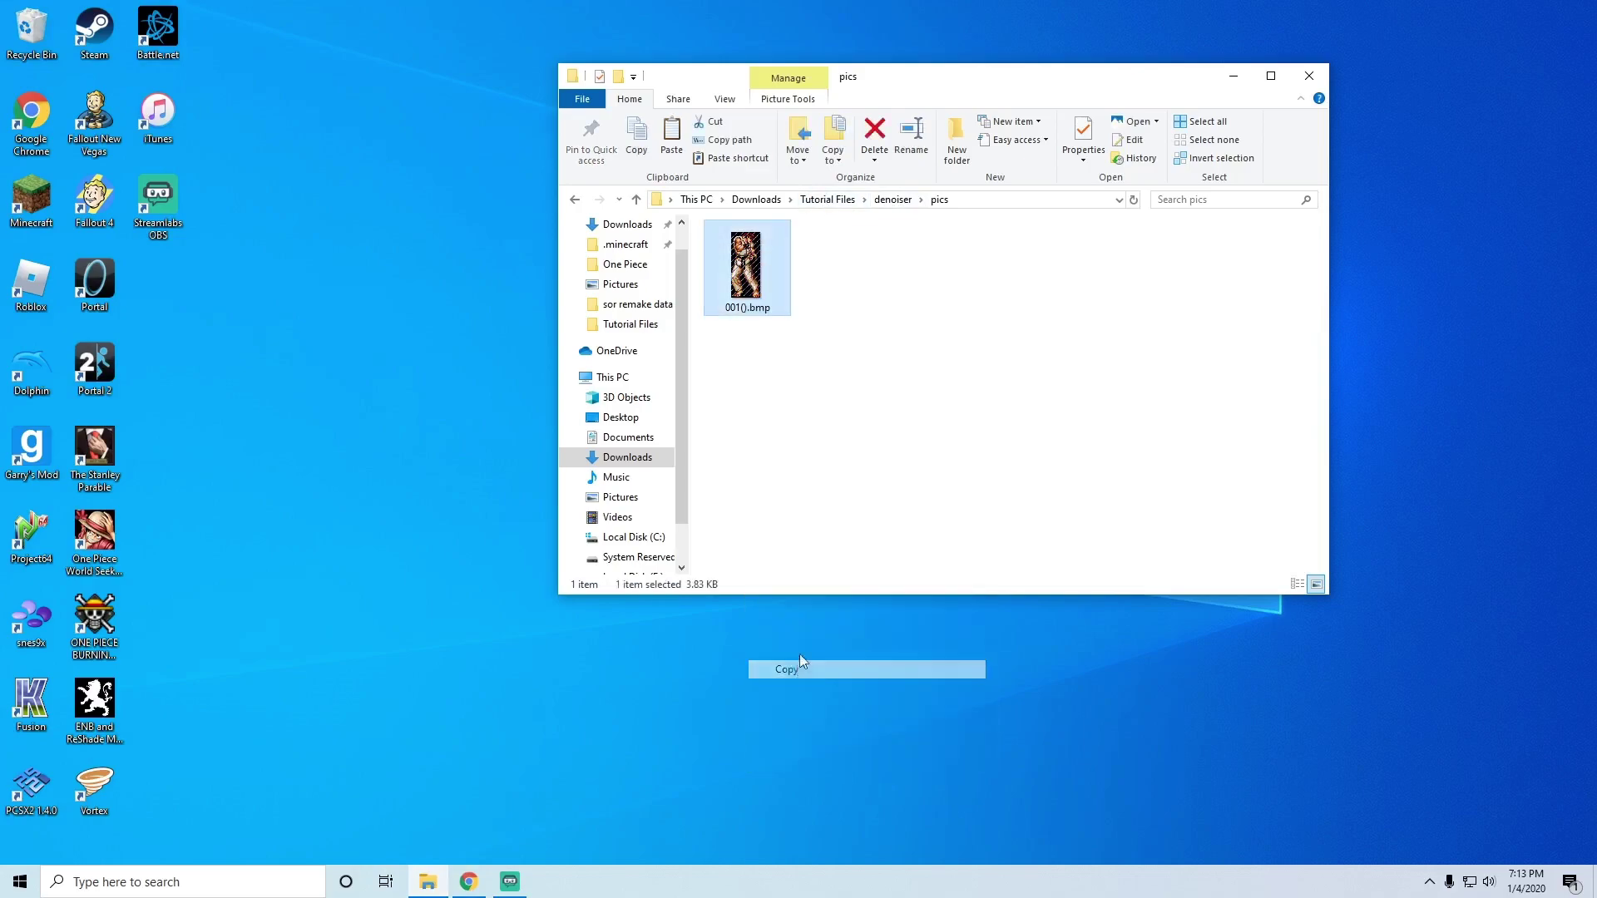
Step: Launch SmartFpgEditor.exe from the Smart Fpg Editor folder in Tutorial Files and move its window out of the corner
{"action": "left_click", "coordinate": [824, 200]}
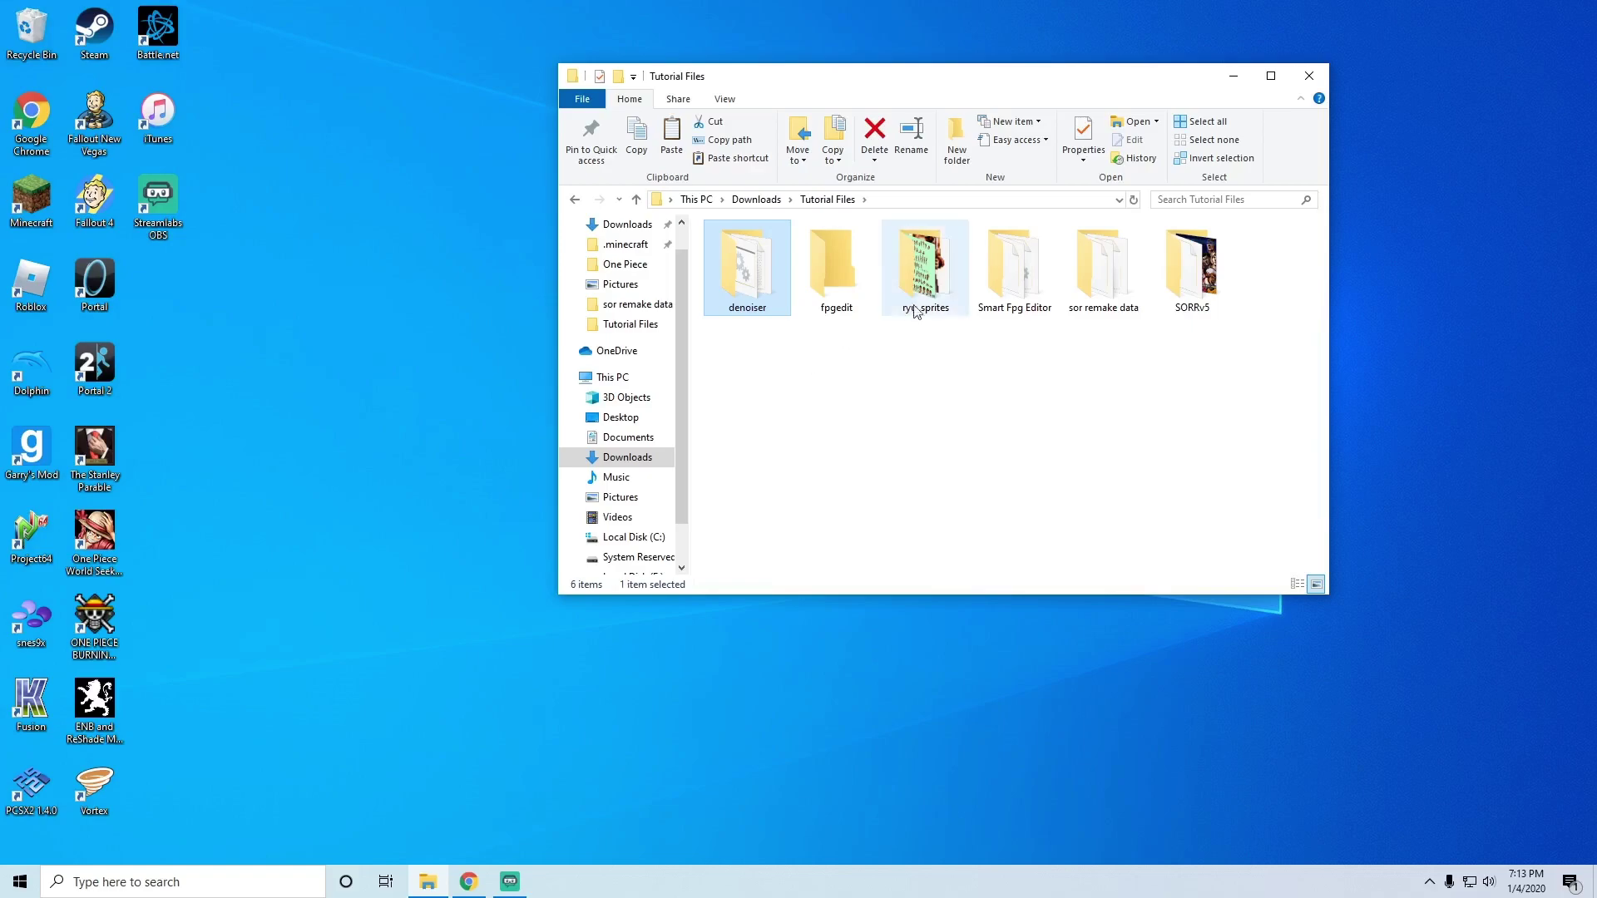
{"action": "double_click", "coordinate": [1030, 304]}
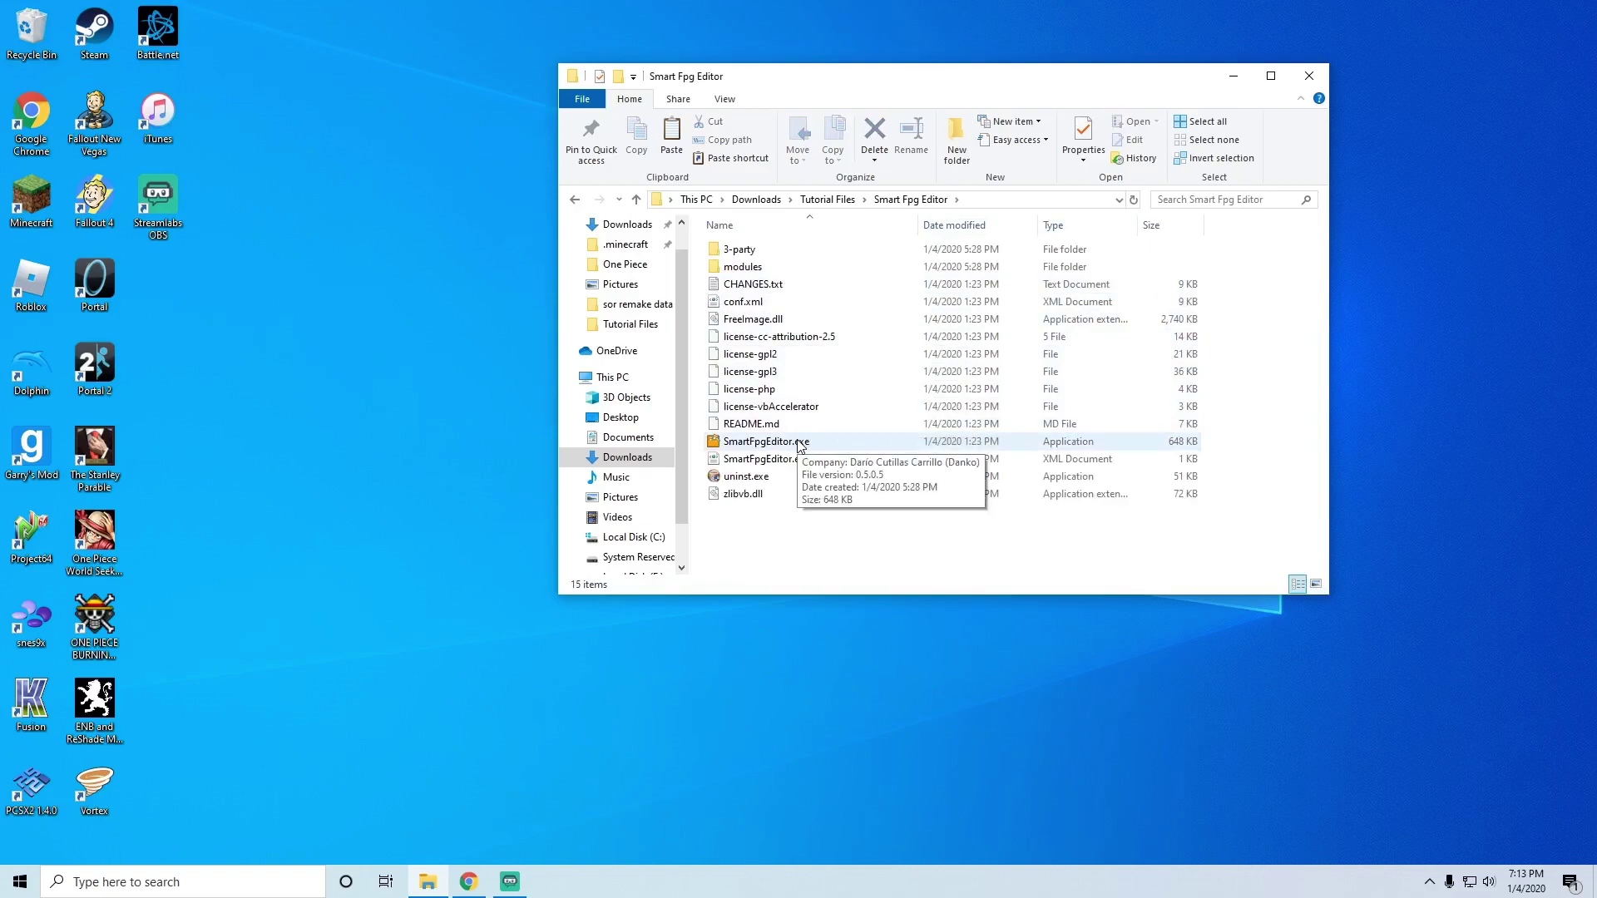
{"action": "double_click", "coordinate": [765, 441]}
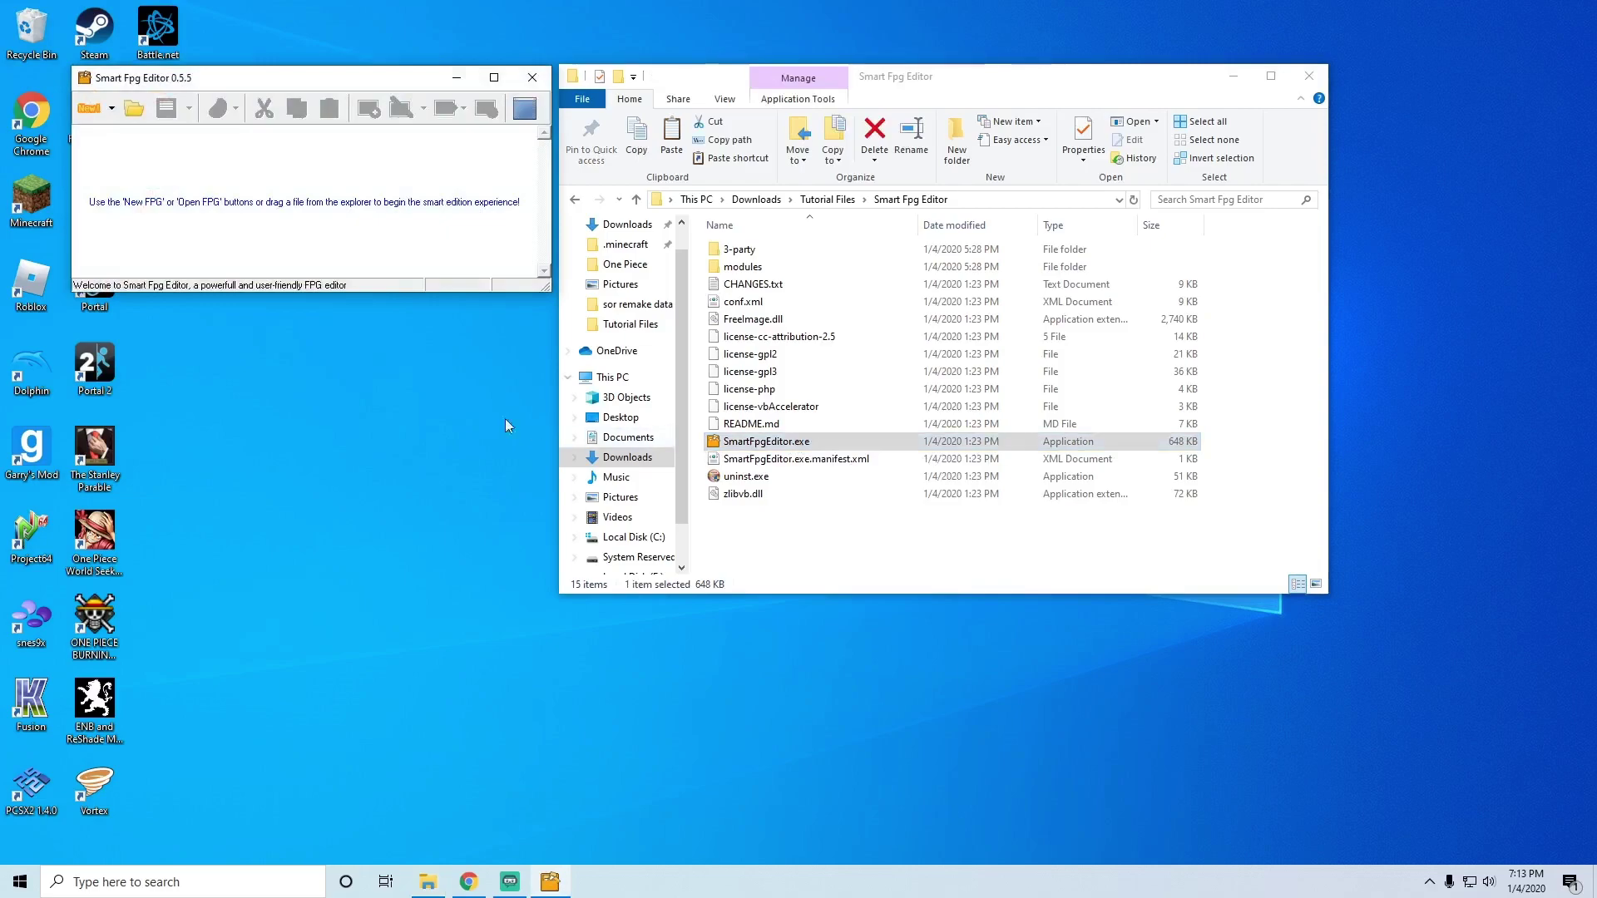
{"action": "left_click_drag", "start_coordinate": [159, 80], "coordinate": [395, 495]}
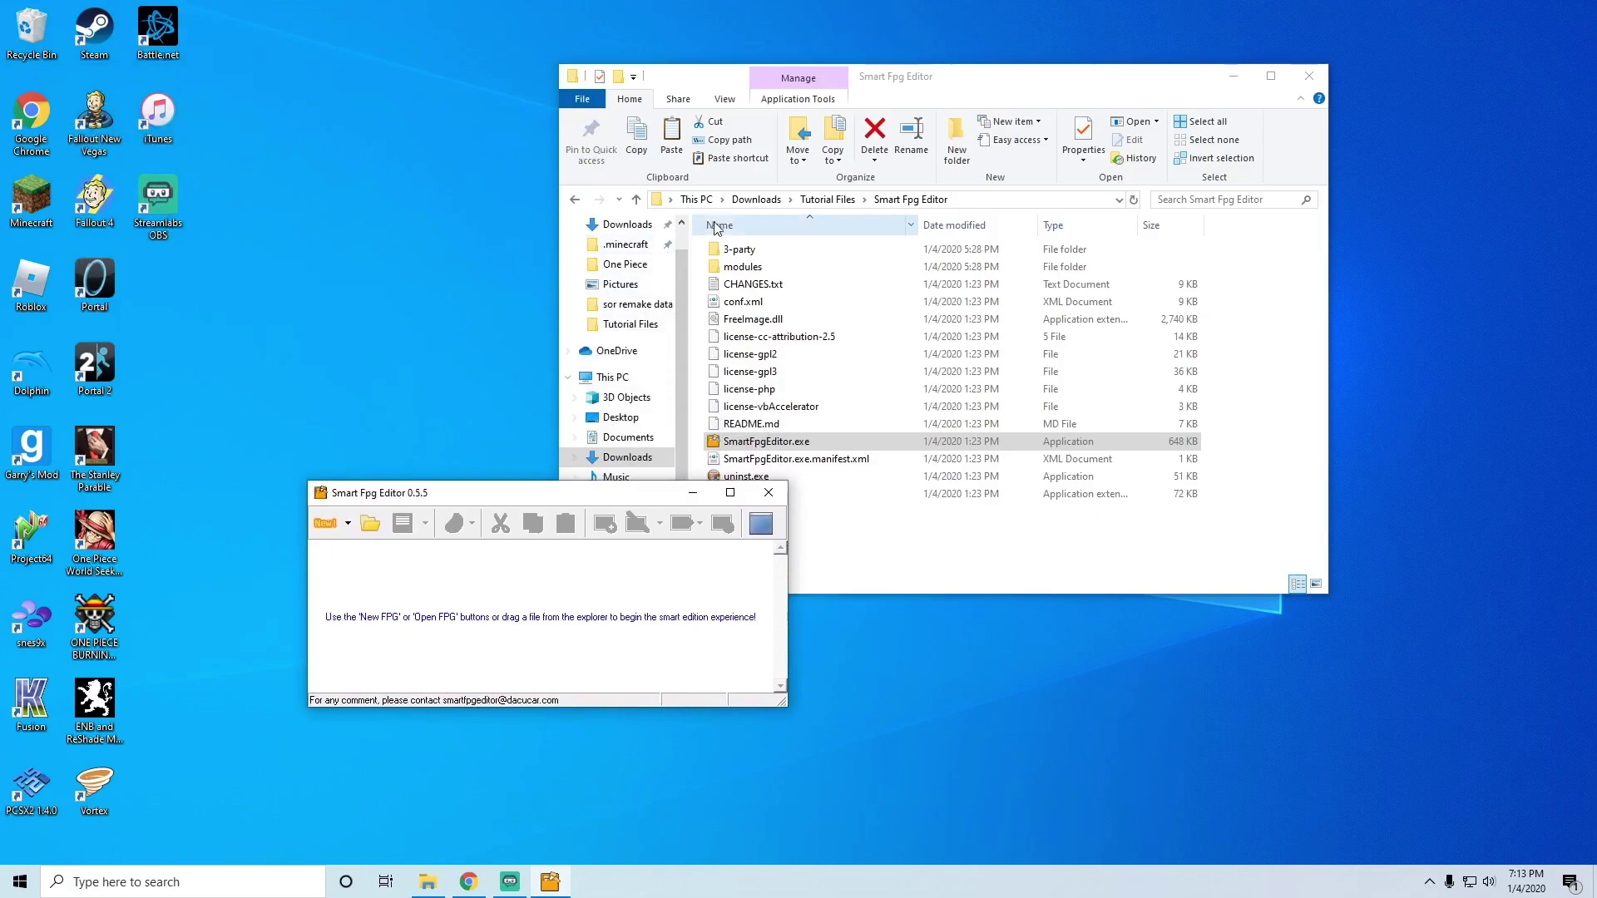
Step: Open the denoiser's pics folder again and place the Smart Fpg Editor window in front beside 001().bmp
{"action": "left_click", "coordinate": [828, 200]}
{"action": "double_click", "coordinate": [758, 280]}
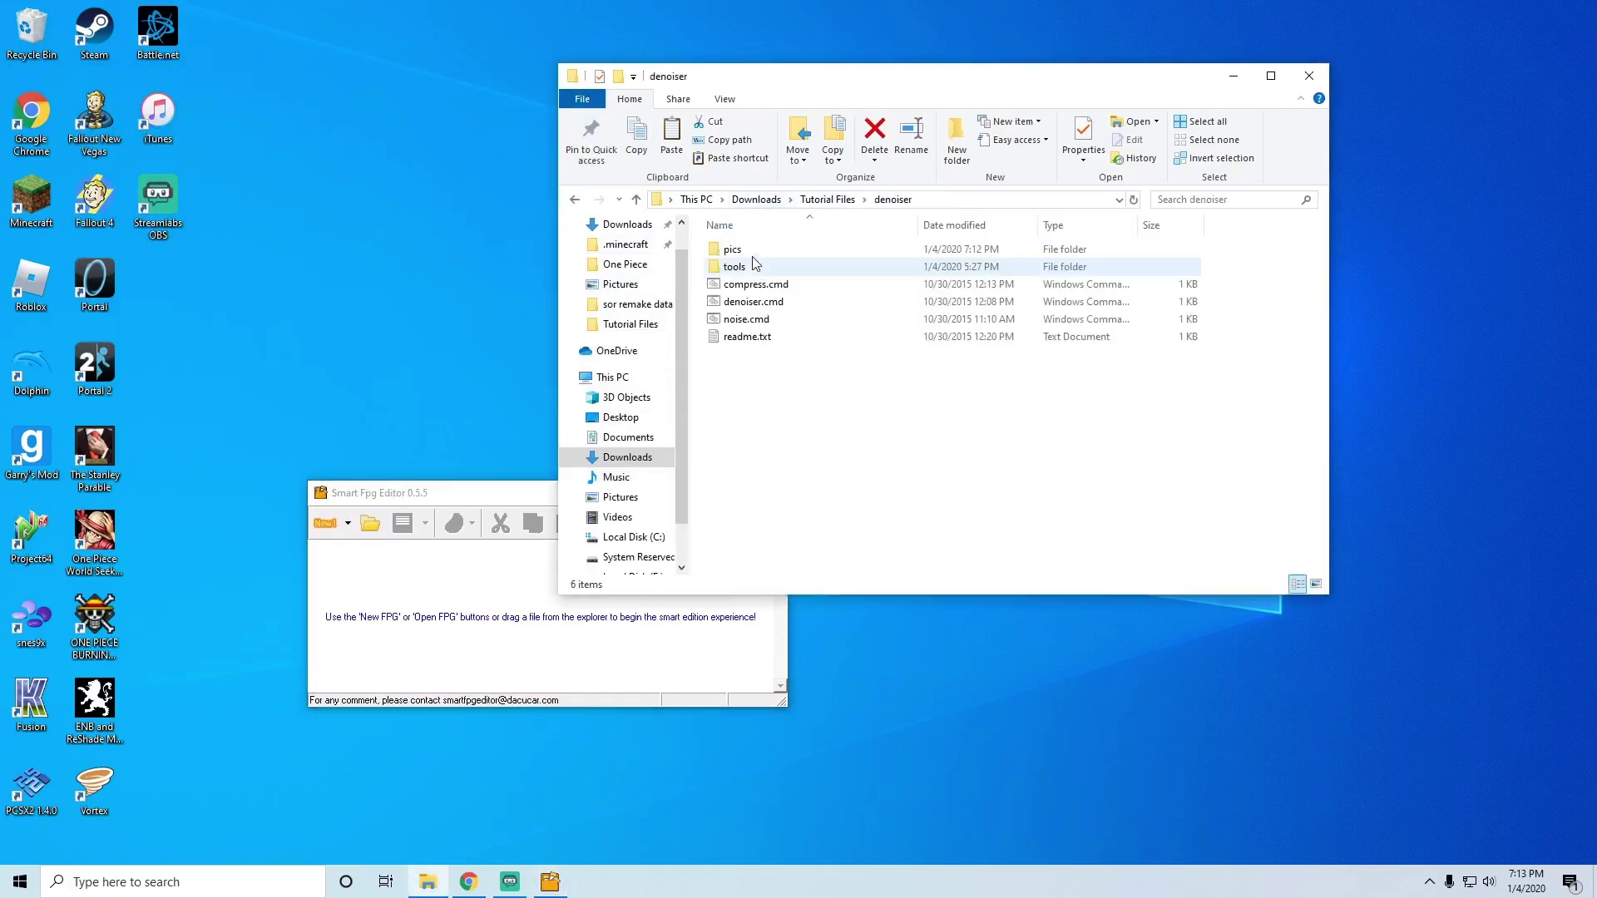
{"action": "double_click", "coordinate": [736, 248]}
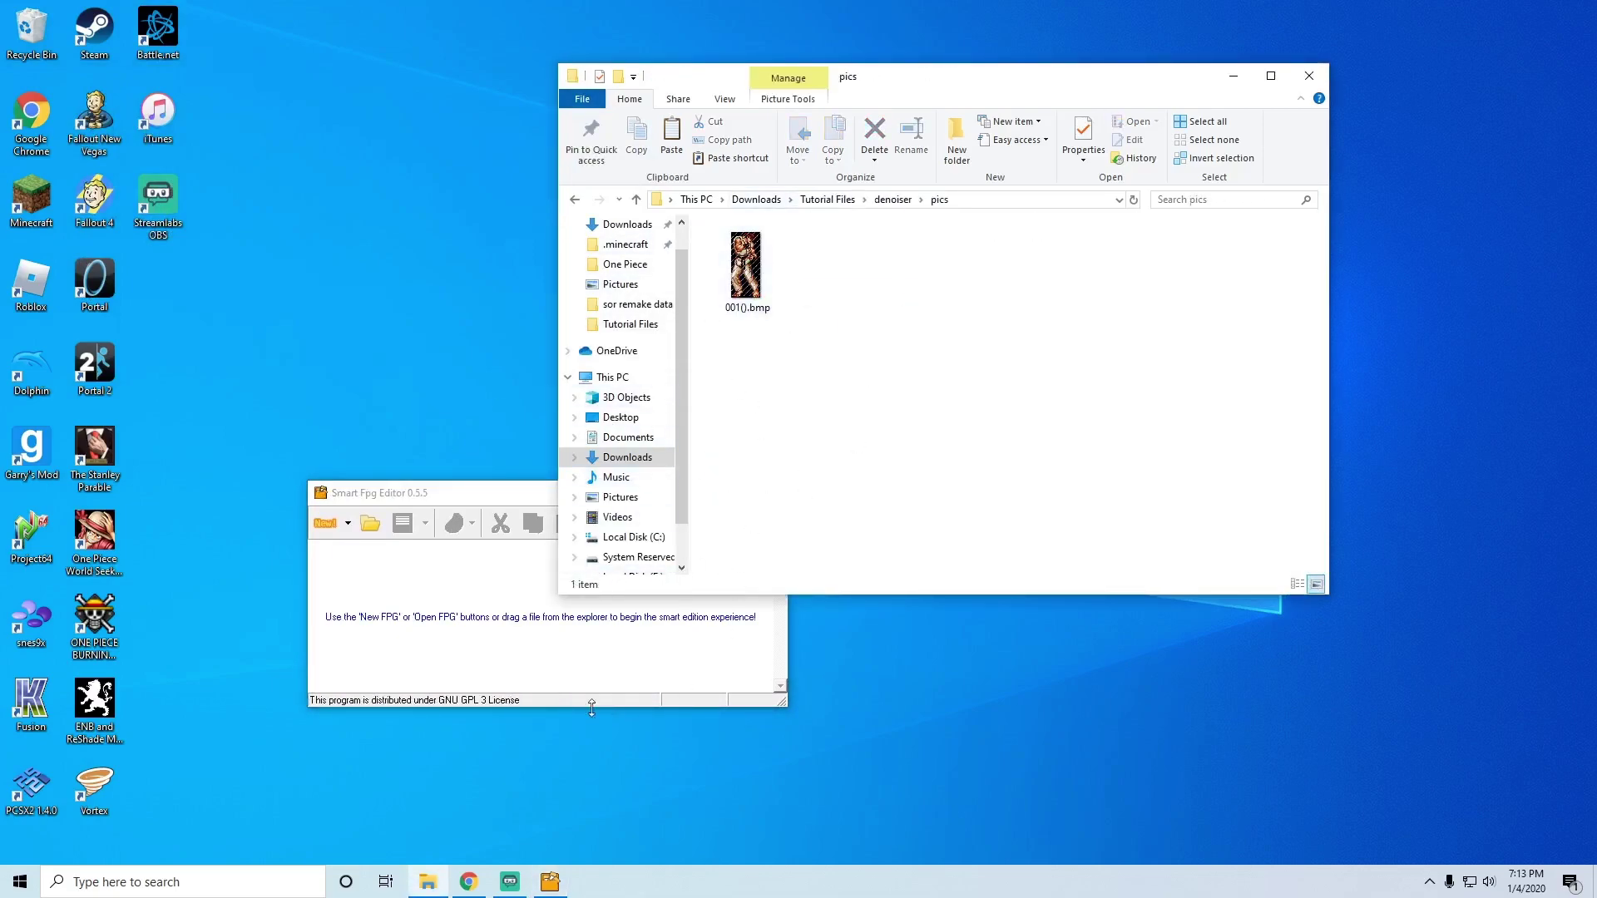
{"action": "left_click", "coordinate": [462, 532]}
{"action": "left_click_drag", "start_coordinate": [436, 497], "coordinate": [340, 306]}
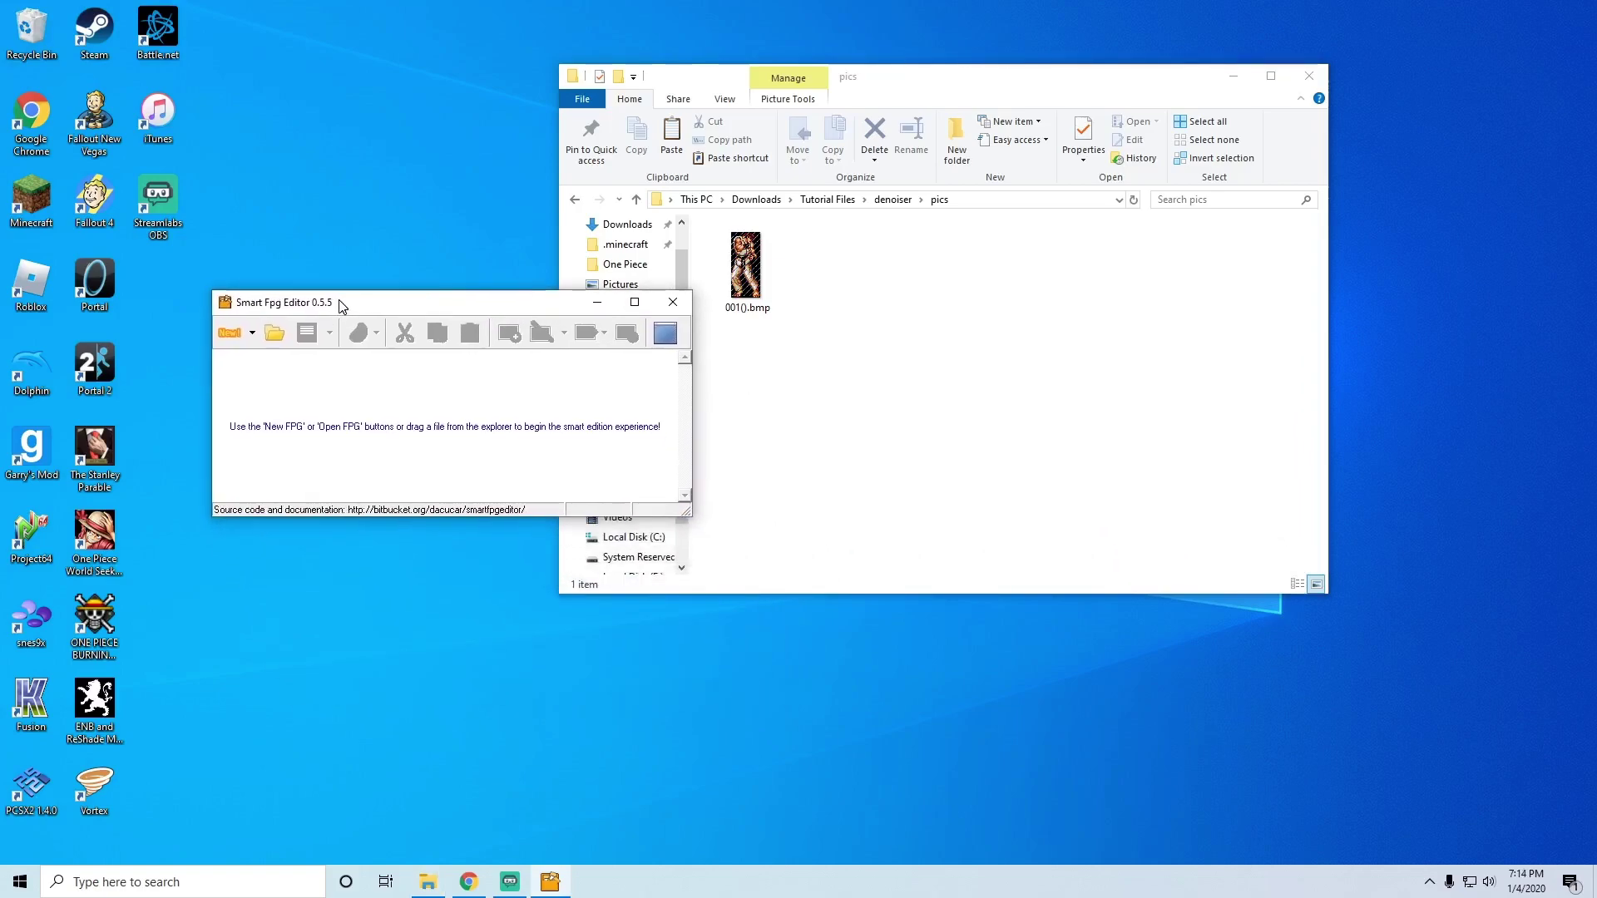
Step: Open axel.fpg from the sor remake data folder in Smart Fpg Editor
{"action": "left_click", "coordinate": [282, 337]}
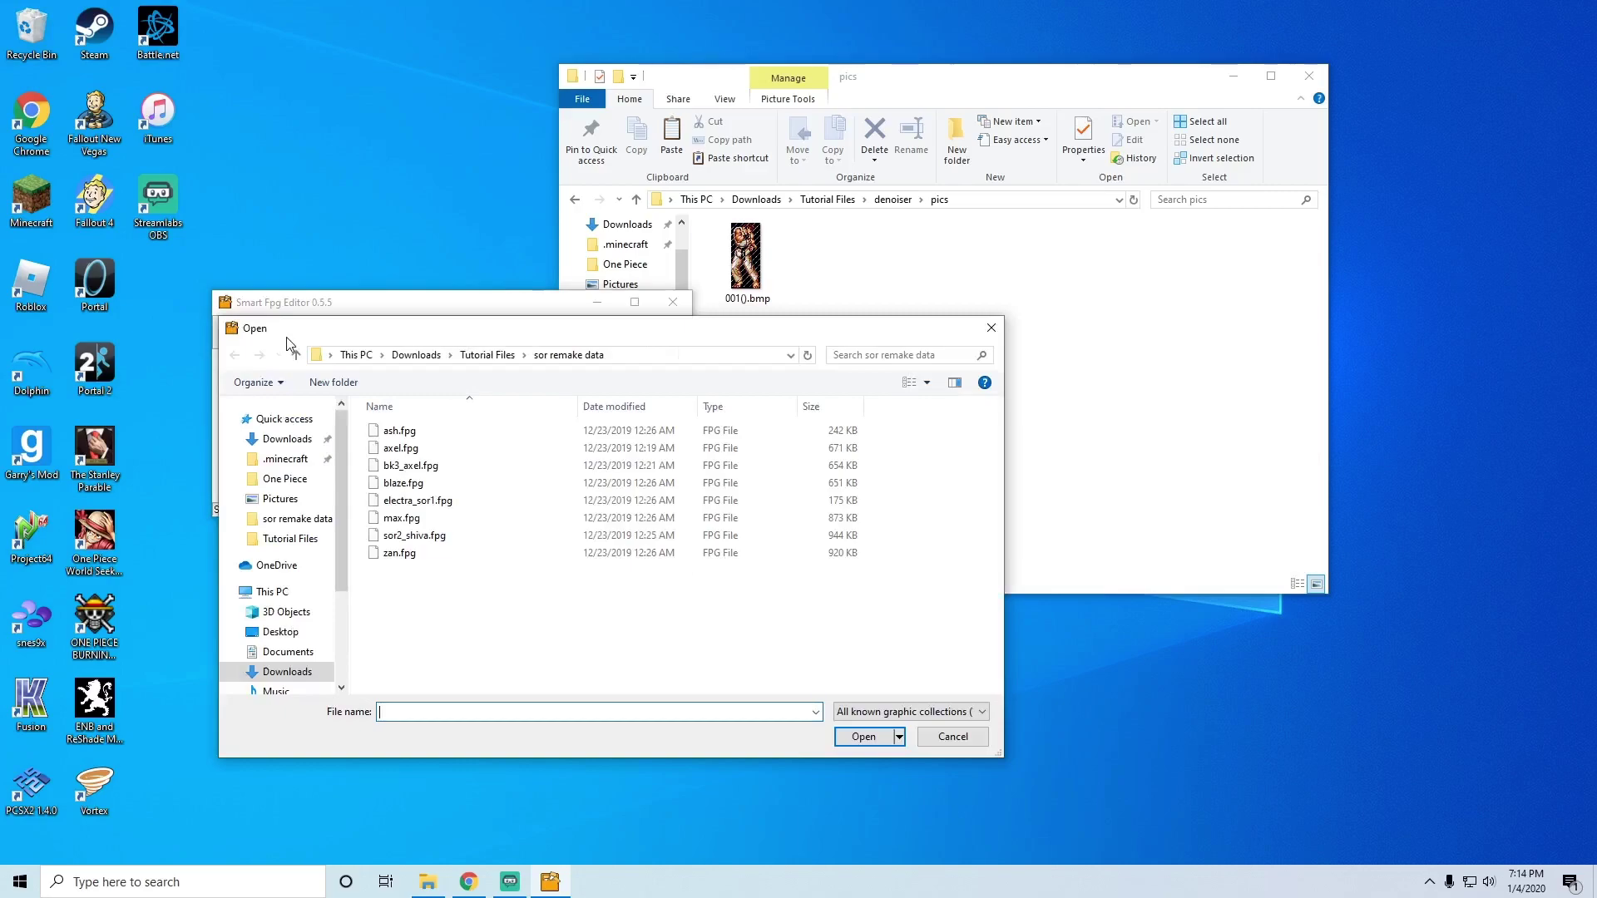
{"action": "left_click_drag", "start_coordinate": [465, 408], "coordinate": [400, 246]}
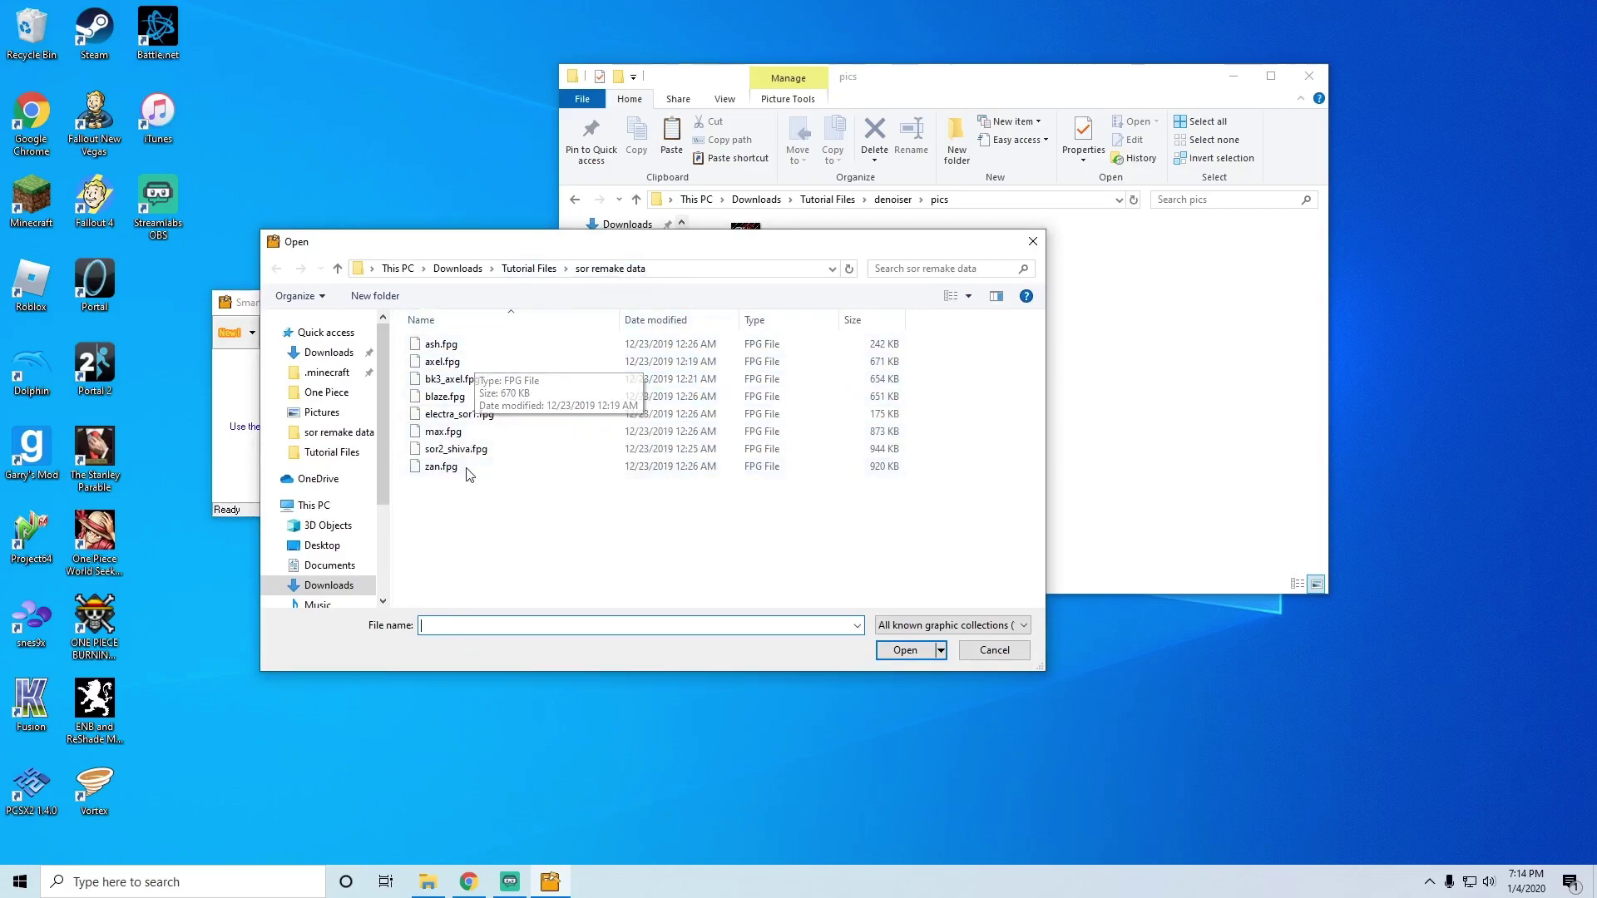
{"action": "left_click", "coordinate": [440, 369]}
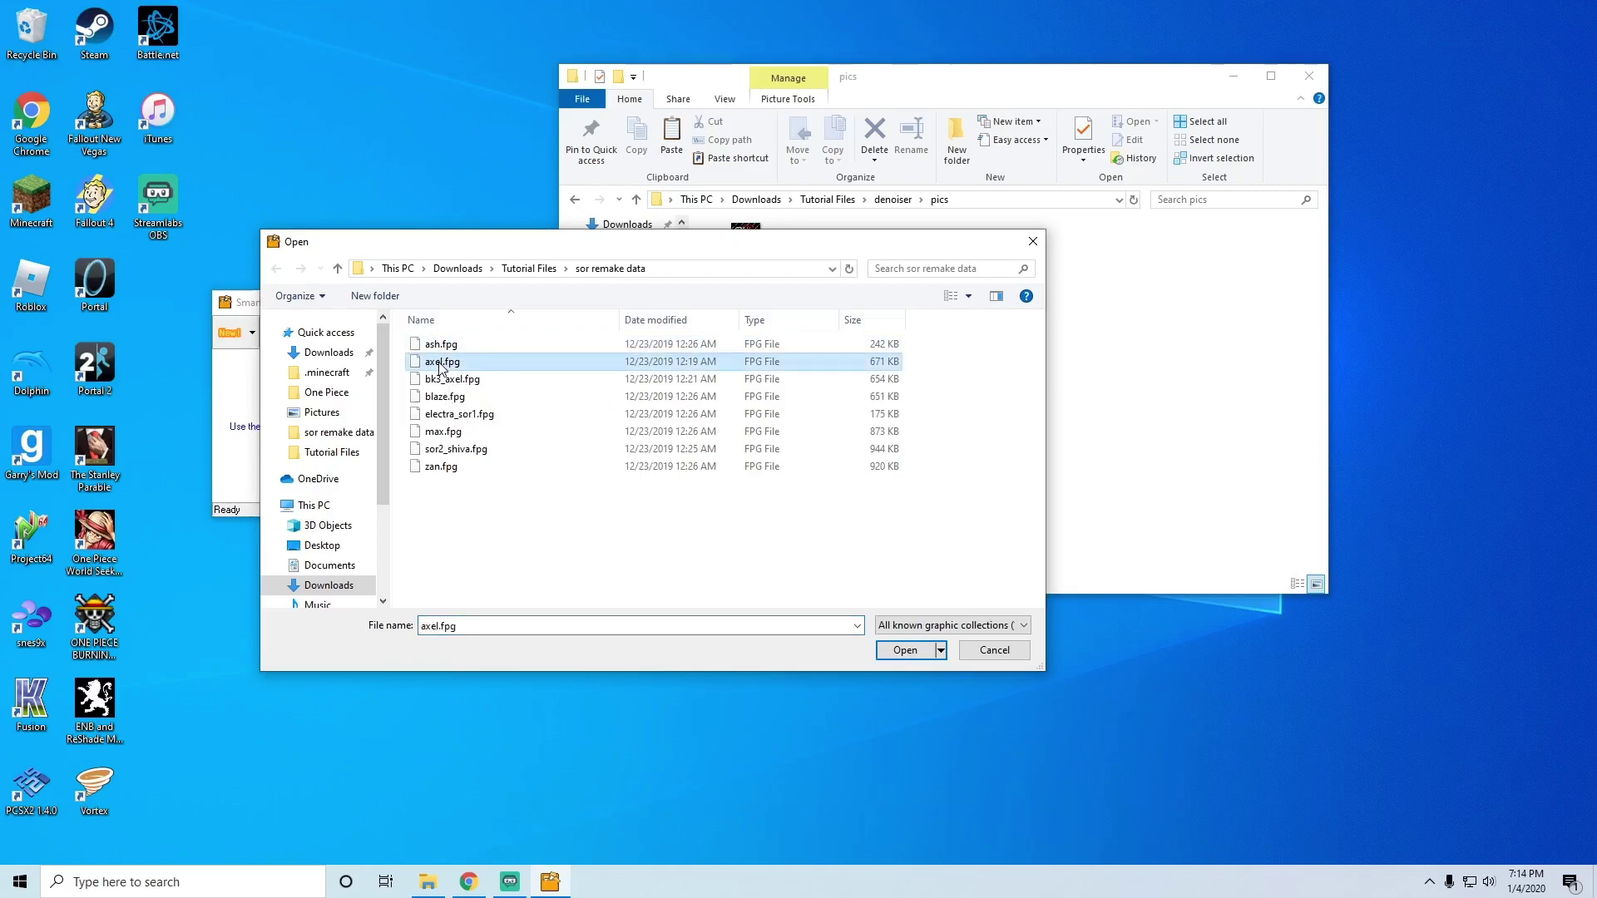
{"action": "double_click", "coordinate": [506, 362]}
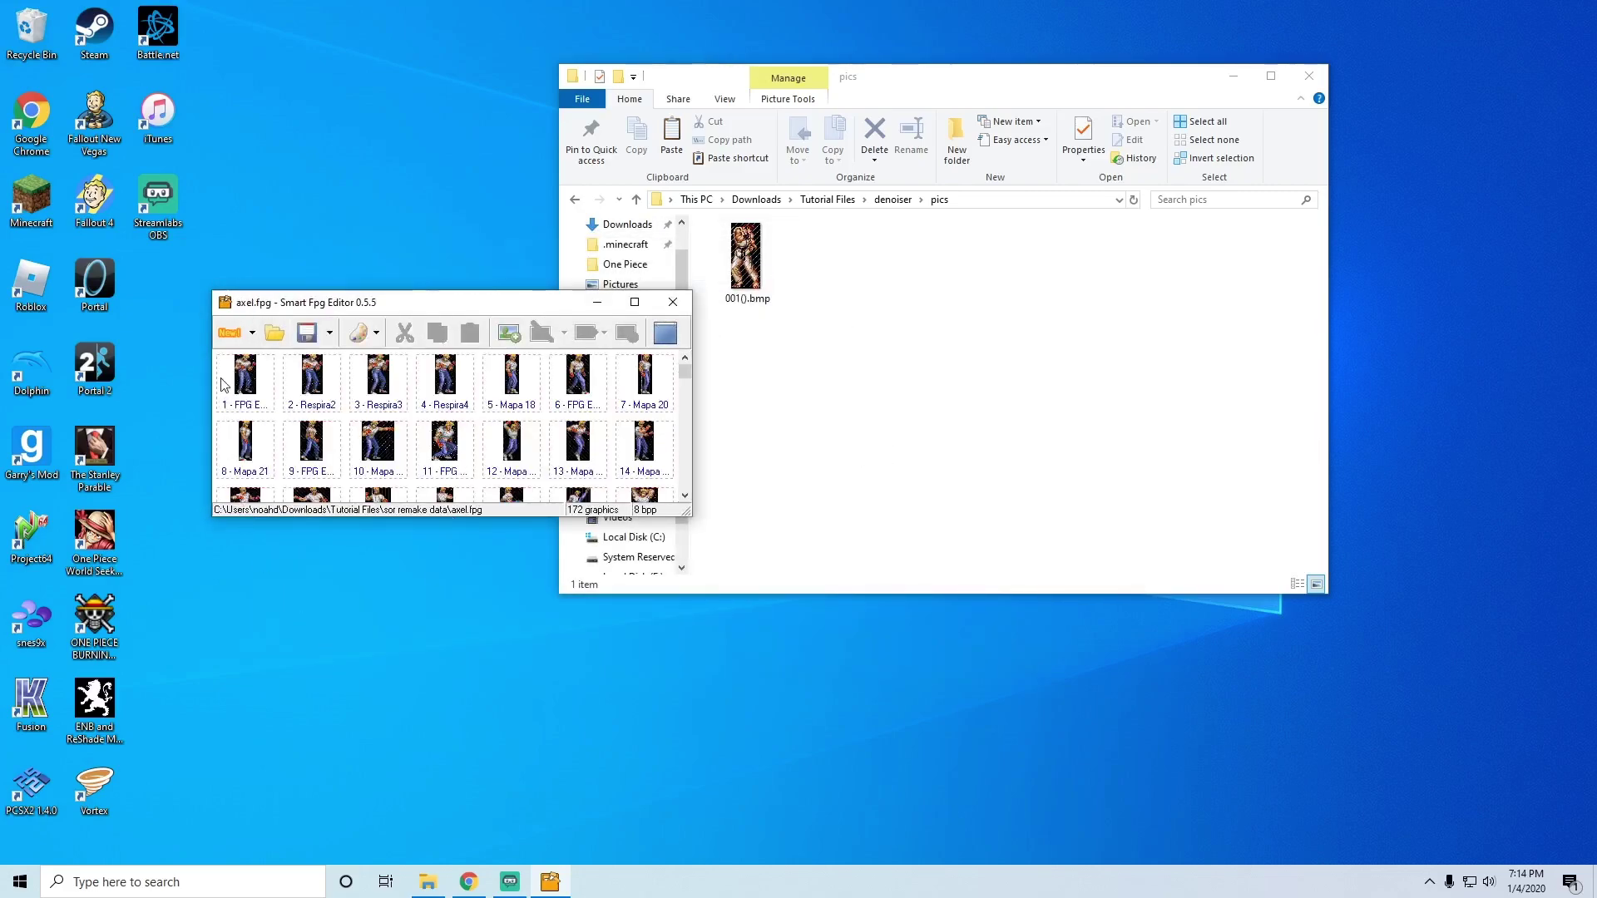
Step: Select graphic 1 in axel.fpg and bring 001().bmp from the pics folder into the collection as a new graphic
{"action": "scroll", "coordinate": [391, 399], "scroll_direction": "down", "scroll_amount": 2}
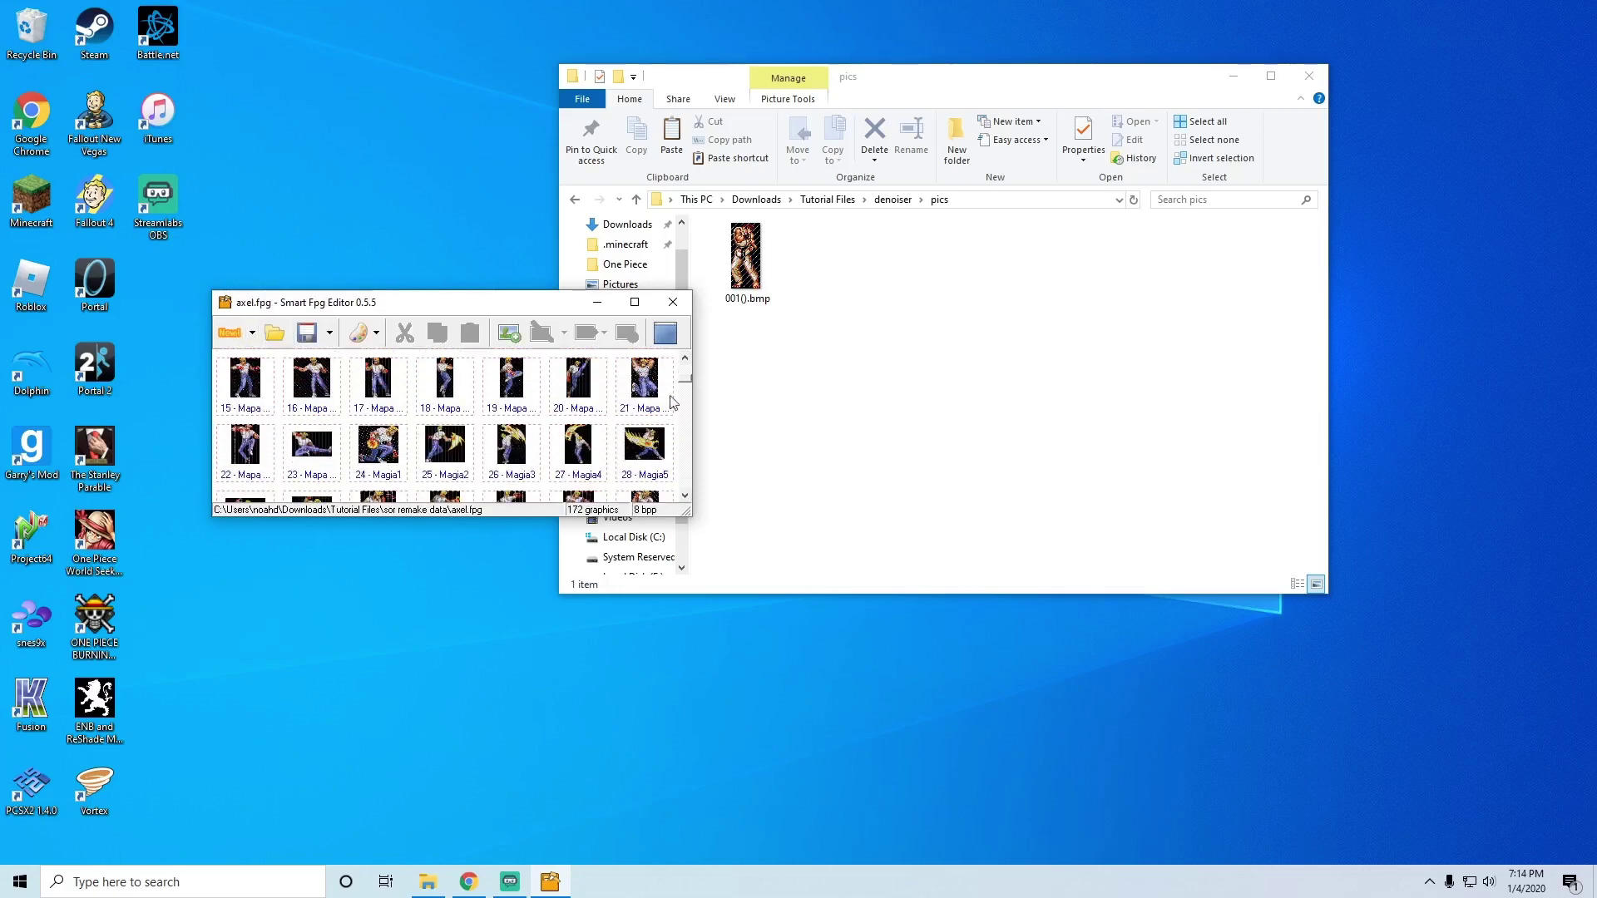
{"action": "mouse_move", "coordinate": [684, 389]}
{"action": "left_mouse_down"}
{"action": "mouse_move", "coordinate": [687, 496]}
{"action": "mouse_move", "coordinate": [688, 363]}
{"action": "left_mouse_up"}
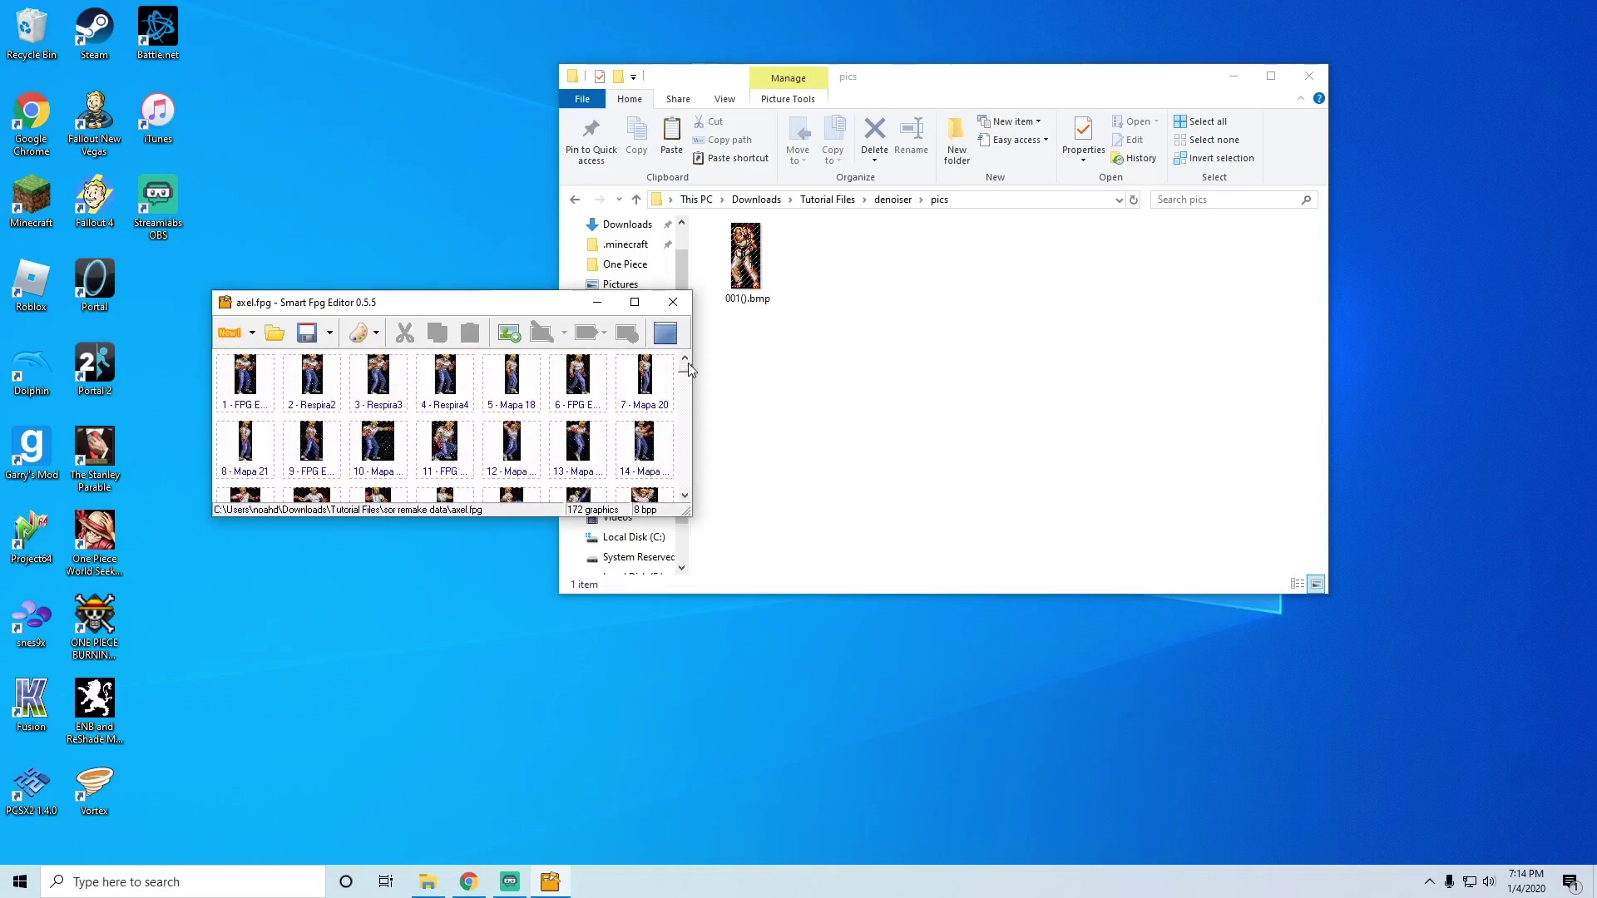
{"action": "left_click", "coordinate": [245, 384]}
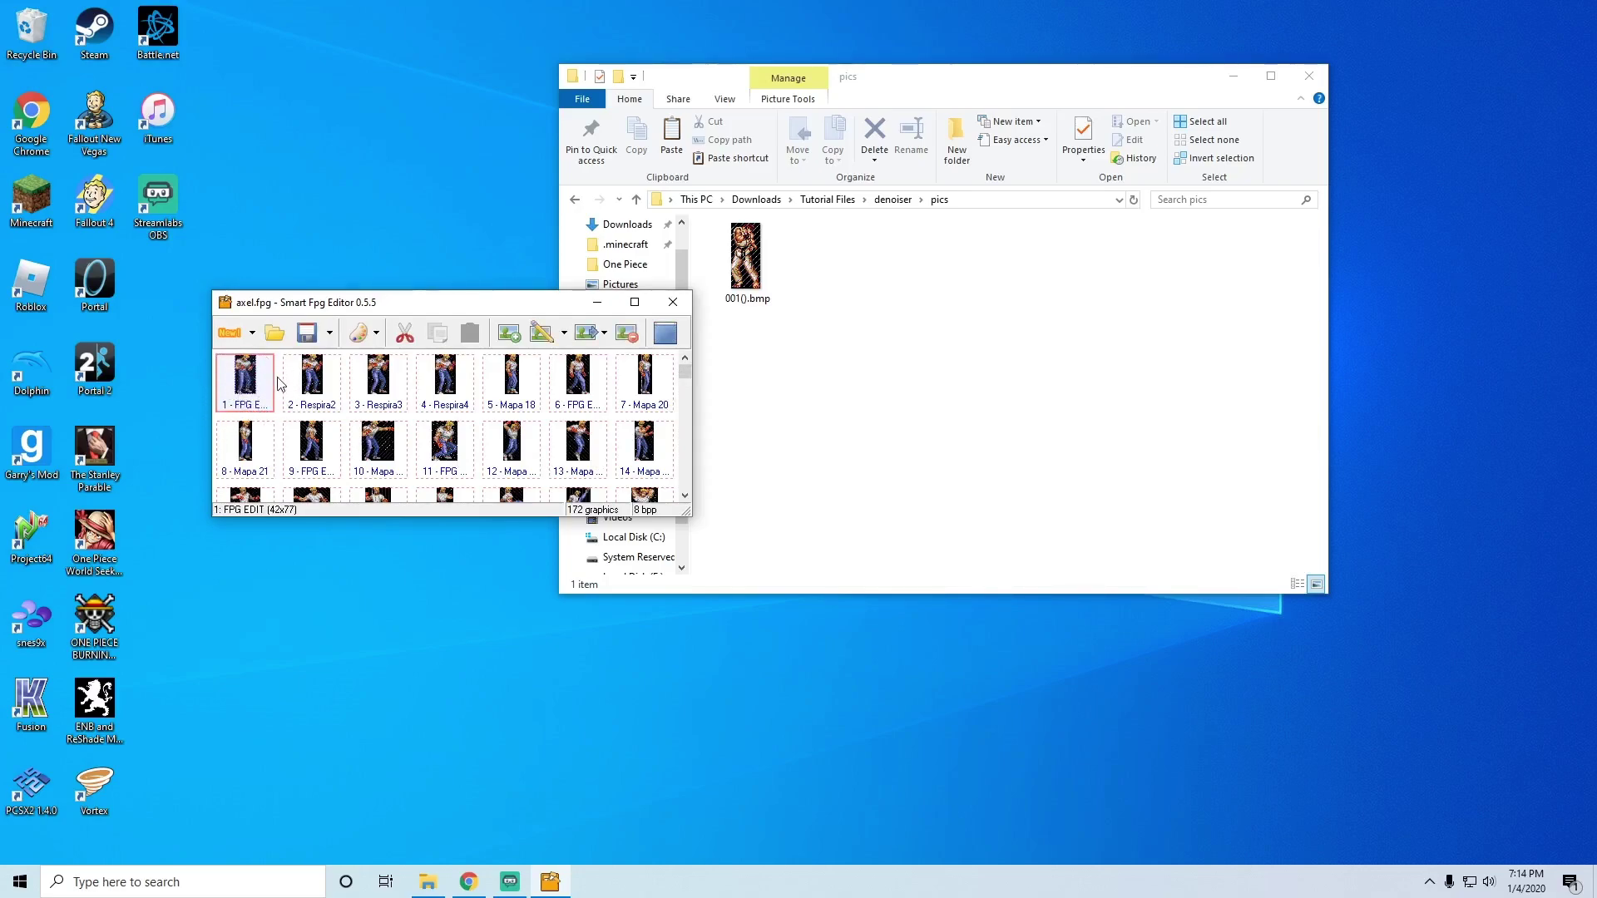
{"action": "left_click", "coordinate": [747, 266]}
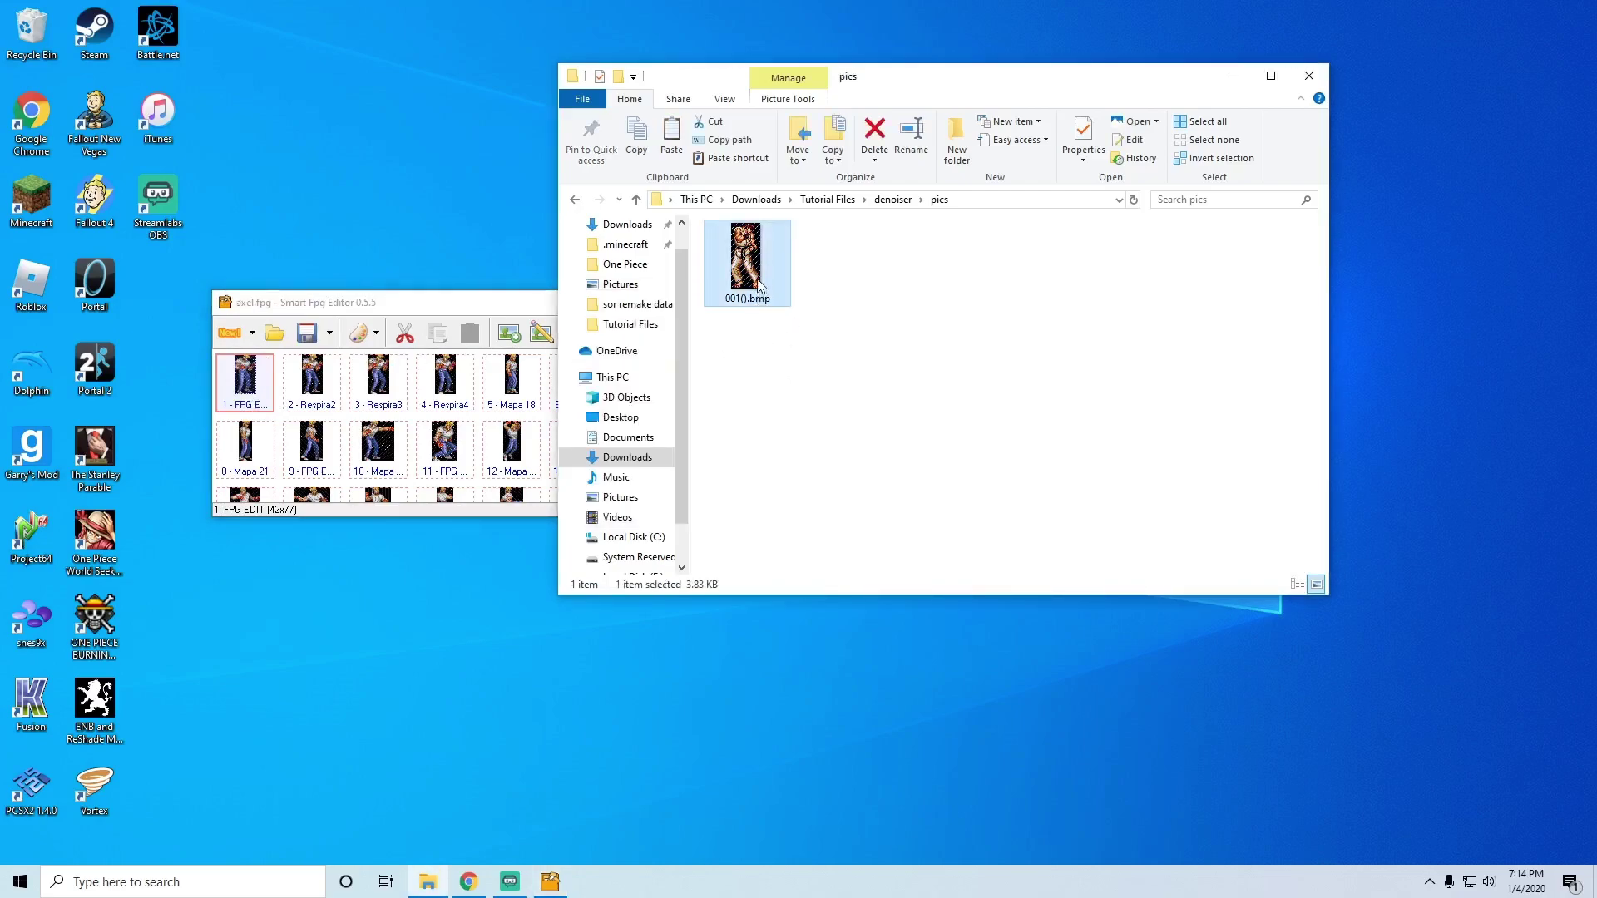
{"action": "left_click_drag", "start_coordinate": [761, 264], "coordinate": [295, 418]}
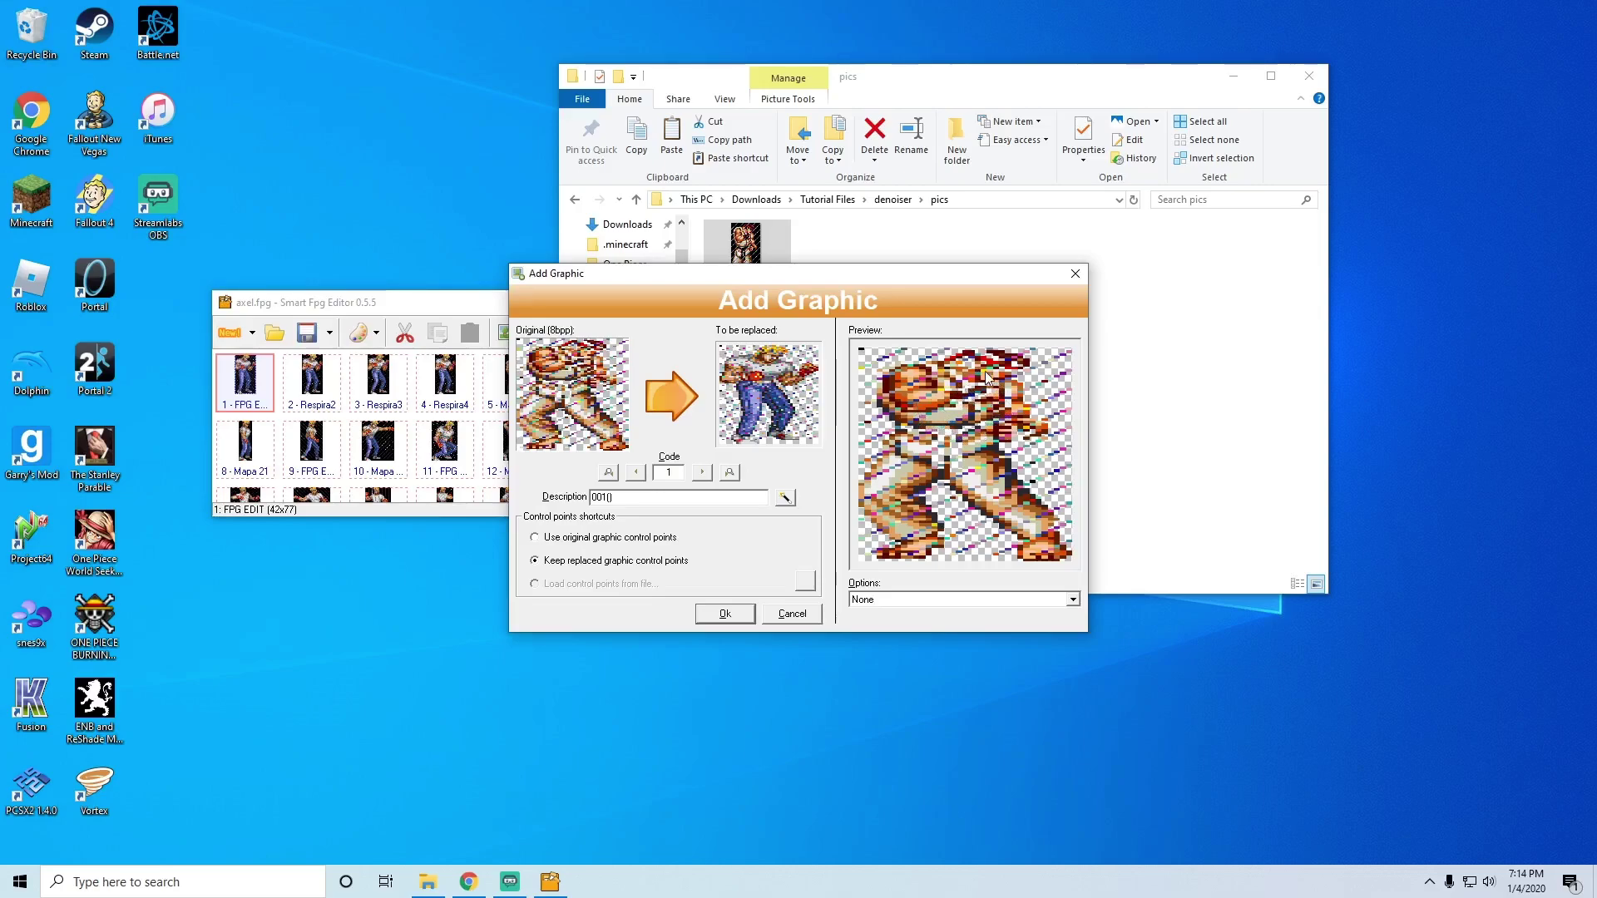
Step: Replace the graphic with code 1 by 001(), with Options set to None and the replaced graphic's control points kept
{"action": "left_click", "coordinate": [904, 600]}
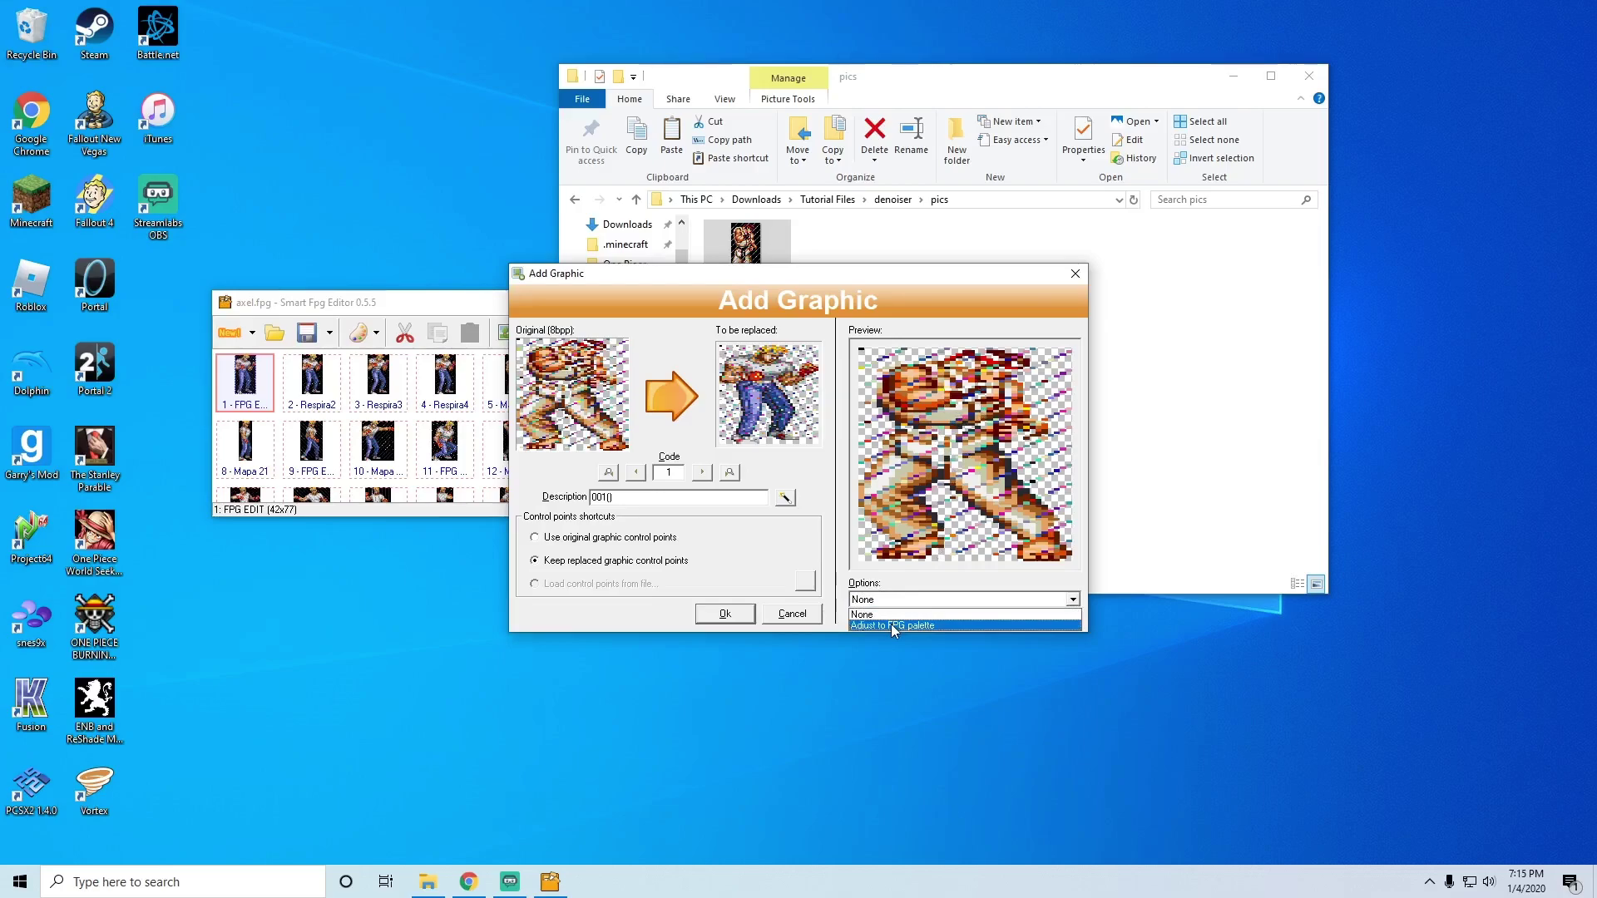
{"action": "left_click", "coordinate": [890, 625]}
{"action": "left_click", "coordinate": [892, 601]}
{"action": "left_click", "coordinate": [886, 615]}
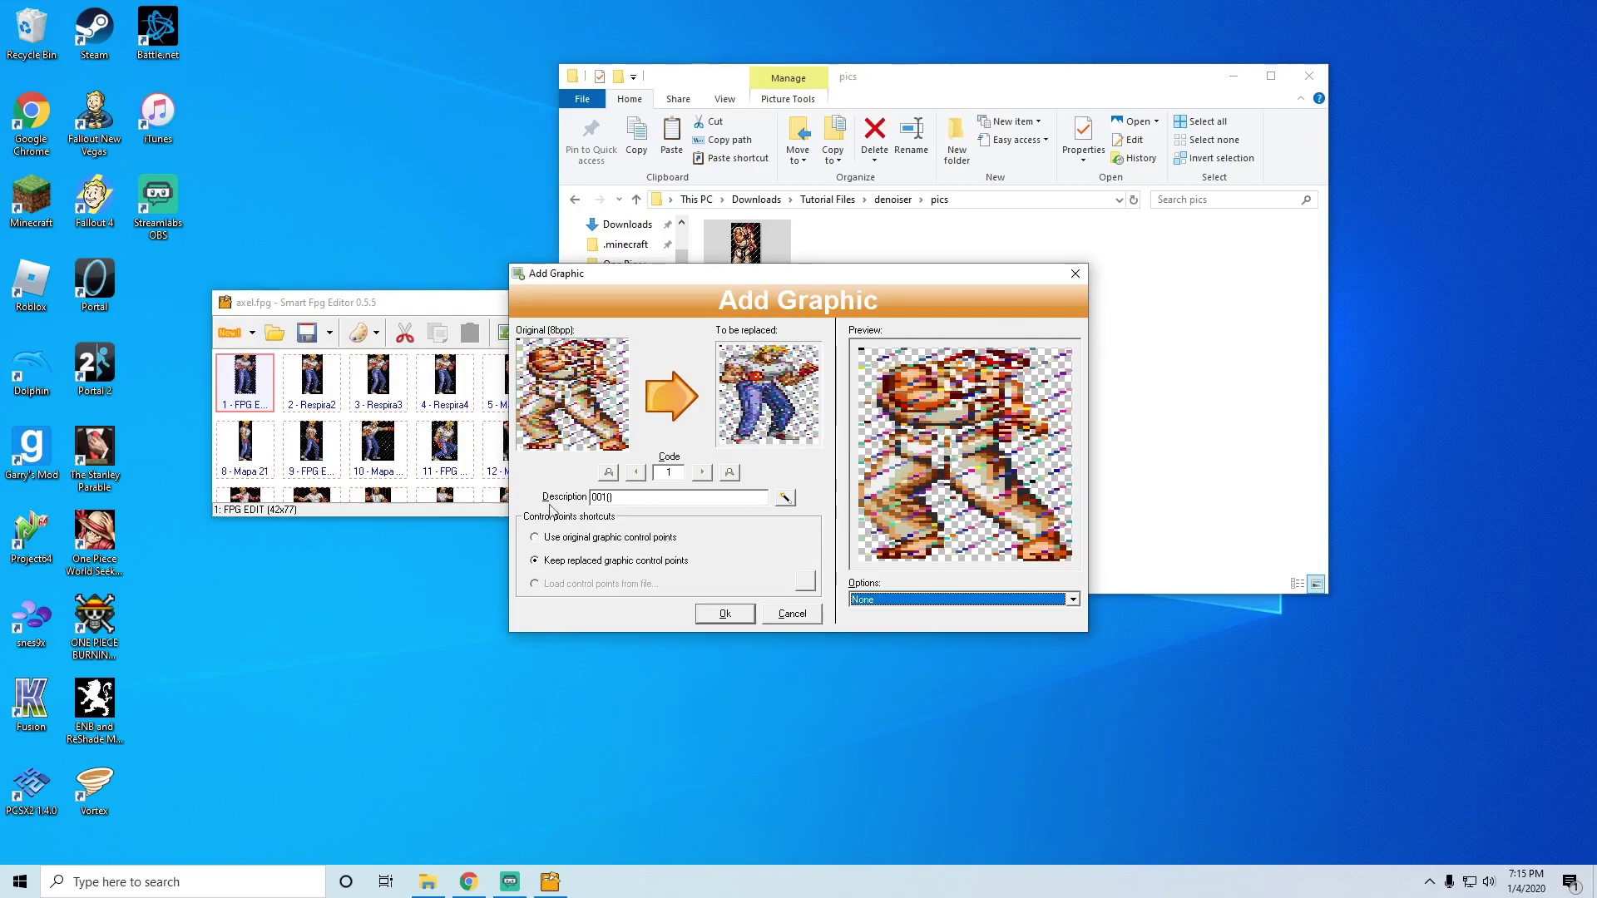
{"action": "left_click", "coordinate": [656, 473]}
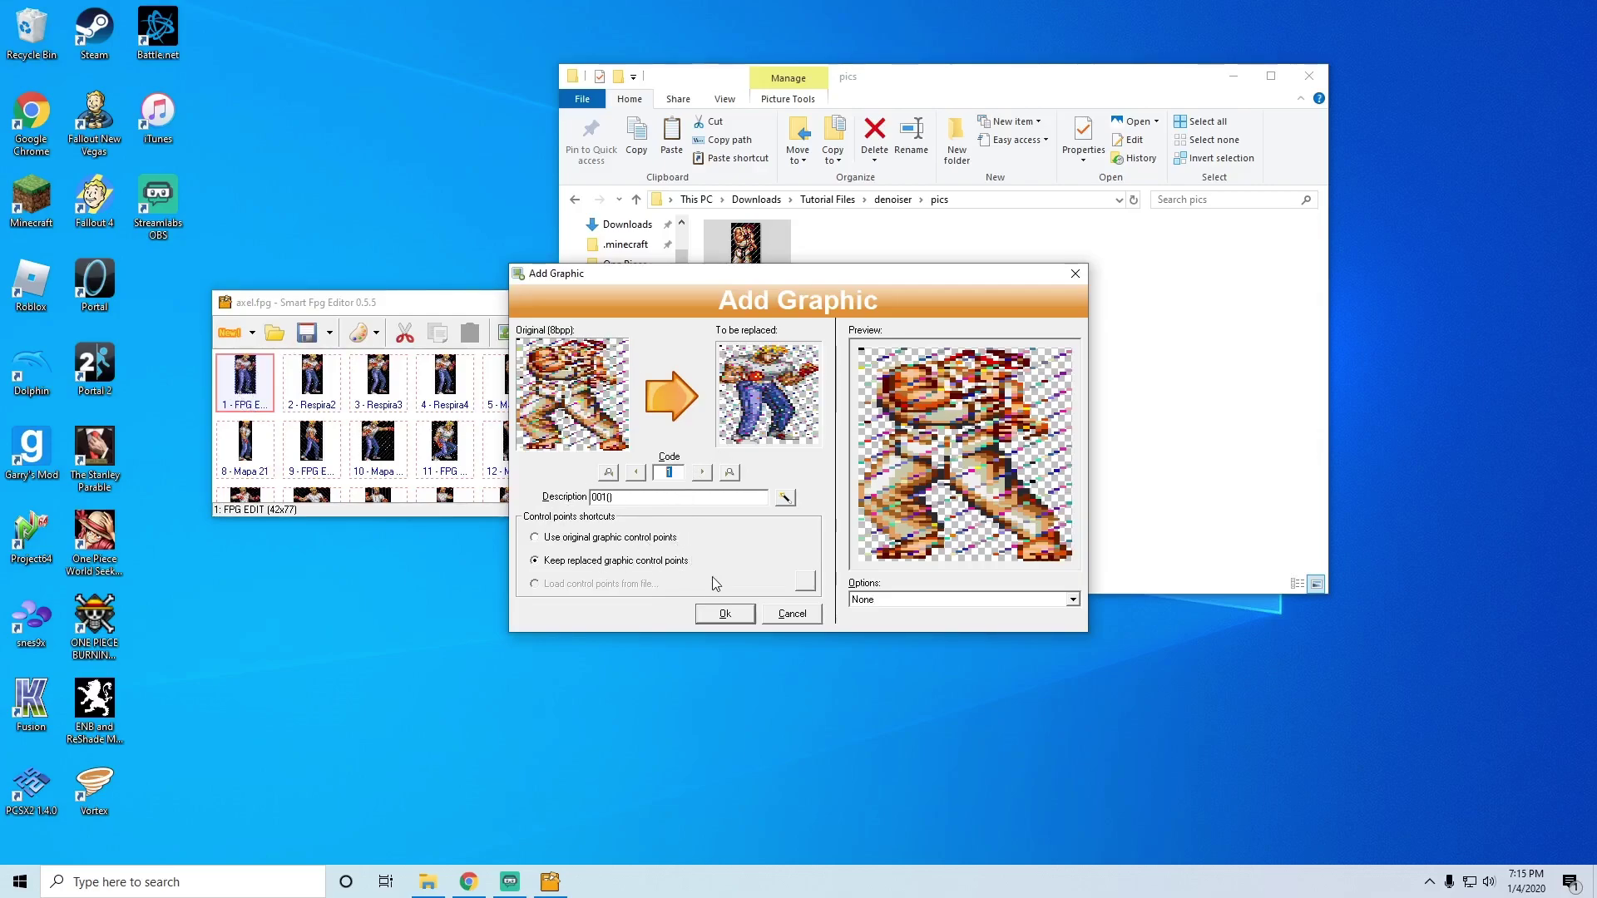
{"action": "left_click", "coordinate": [725, 615]}
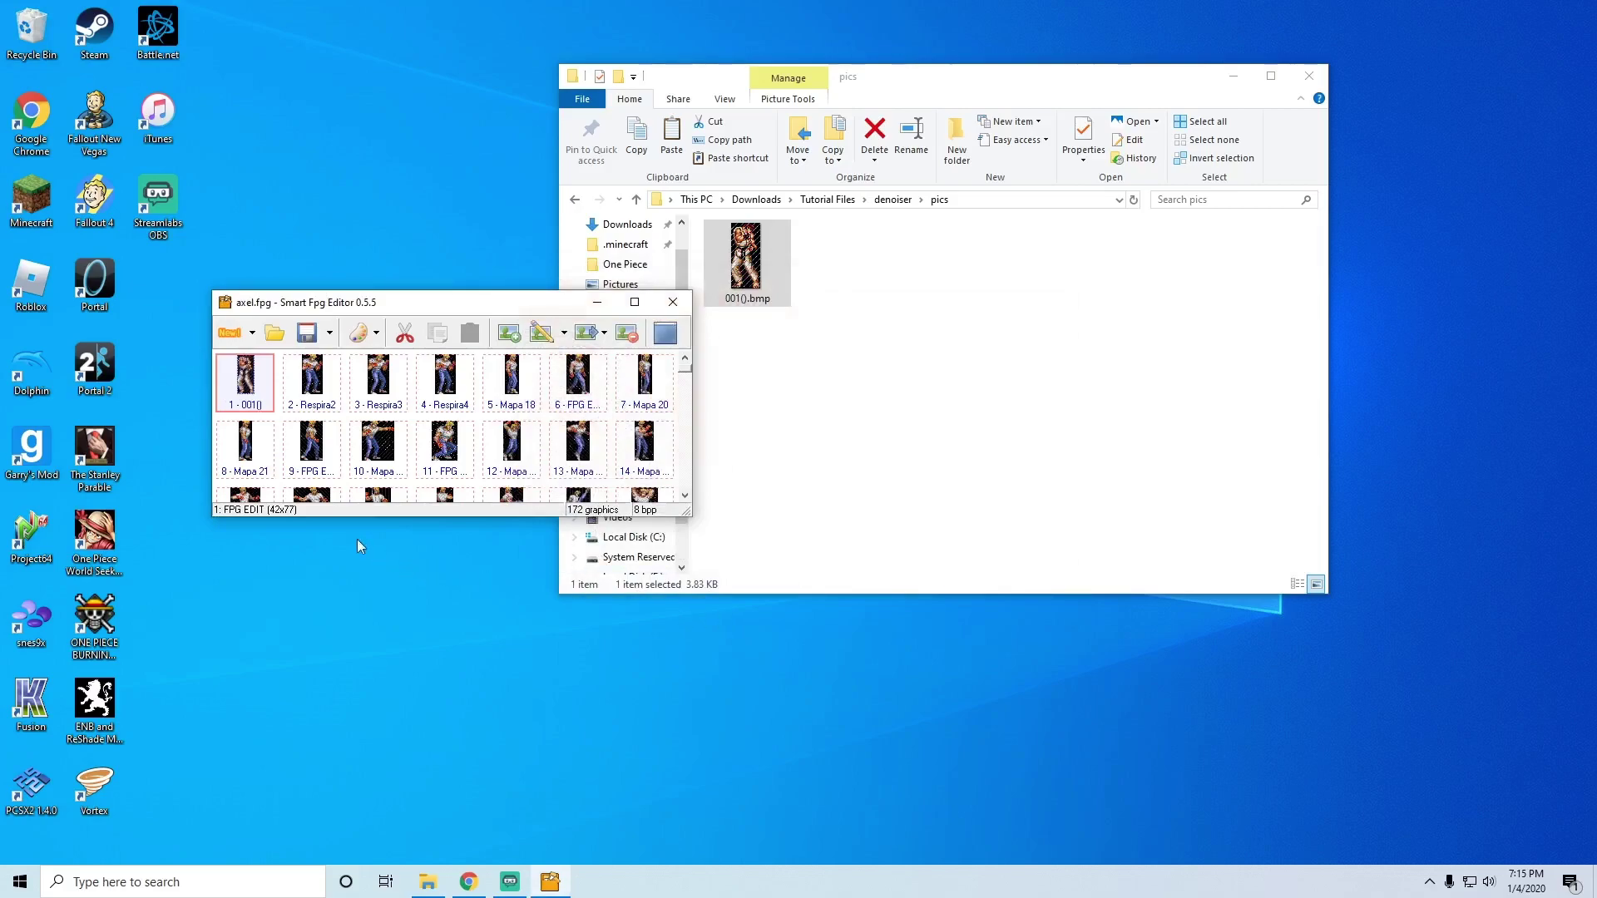
Step: Inspect the new graphic 001() in the Graphic Viewer/Editor at 400% zoom and close the viewer
{"action": "double_click", "coordinate": [250, 411]}
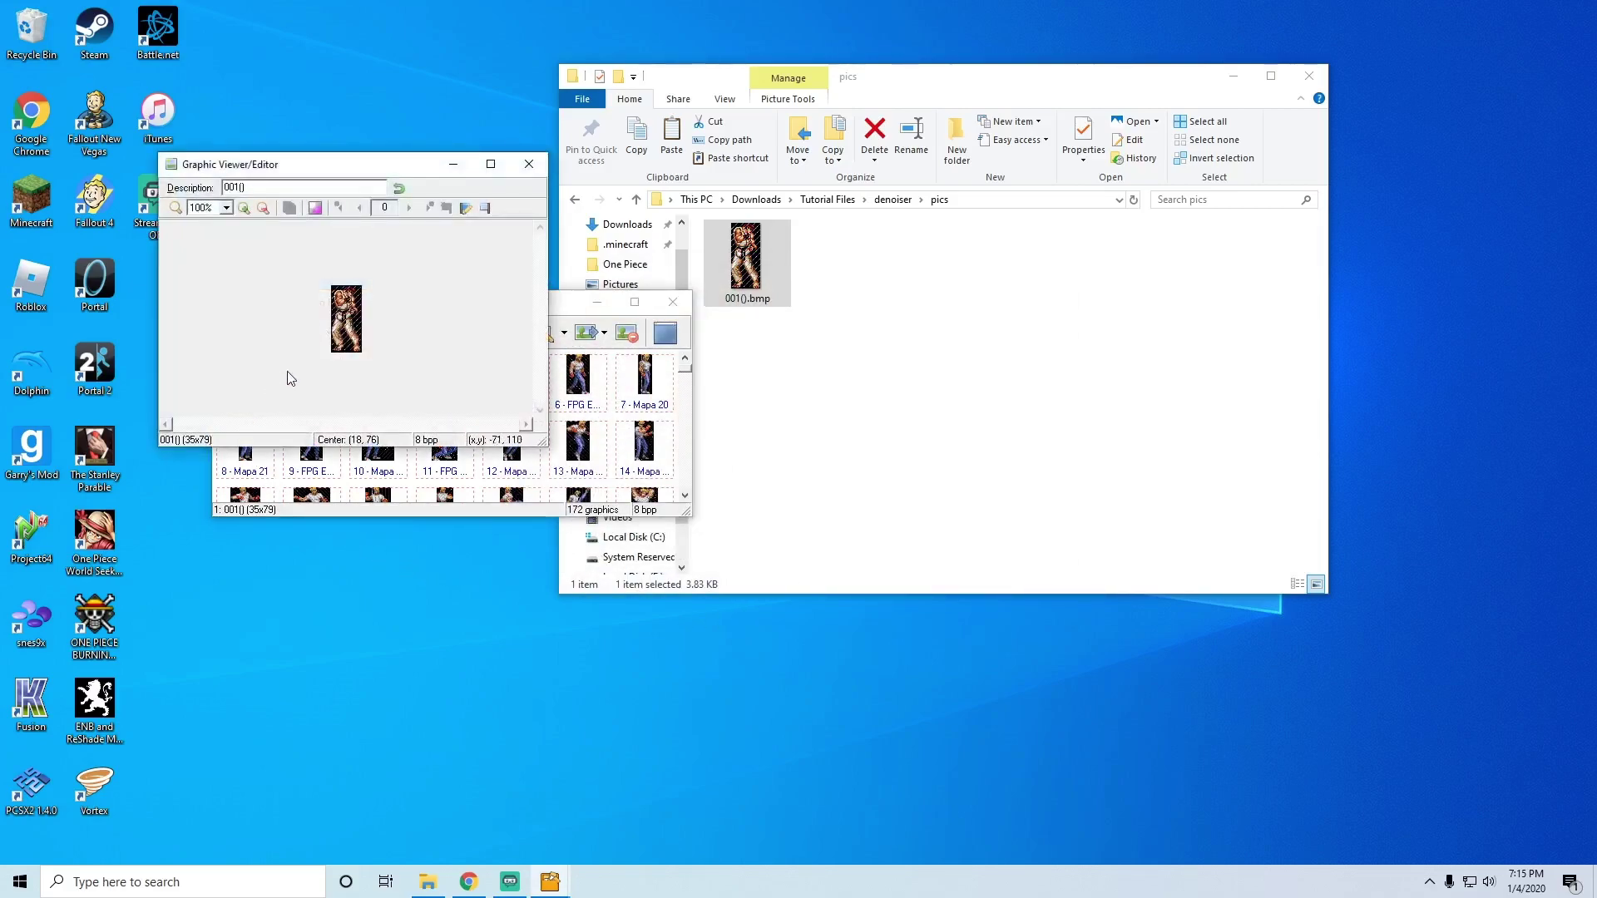
{"action": "left_click", "coordinate": [244, 207]}
{"action": "left_click", "coordinate": [244, 207]}
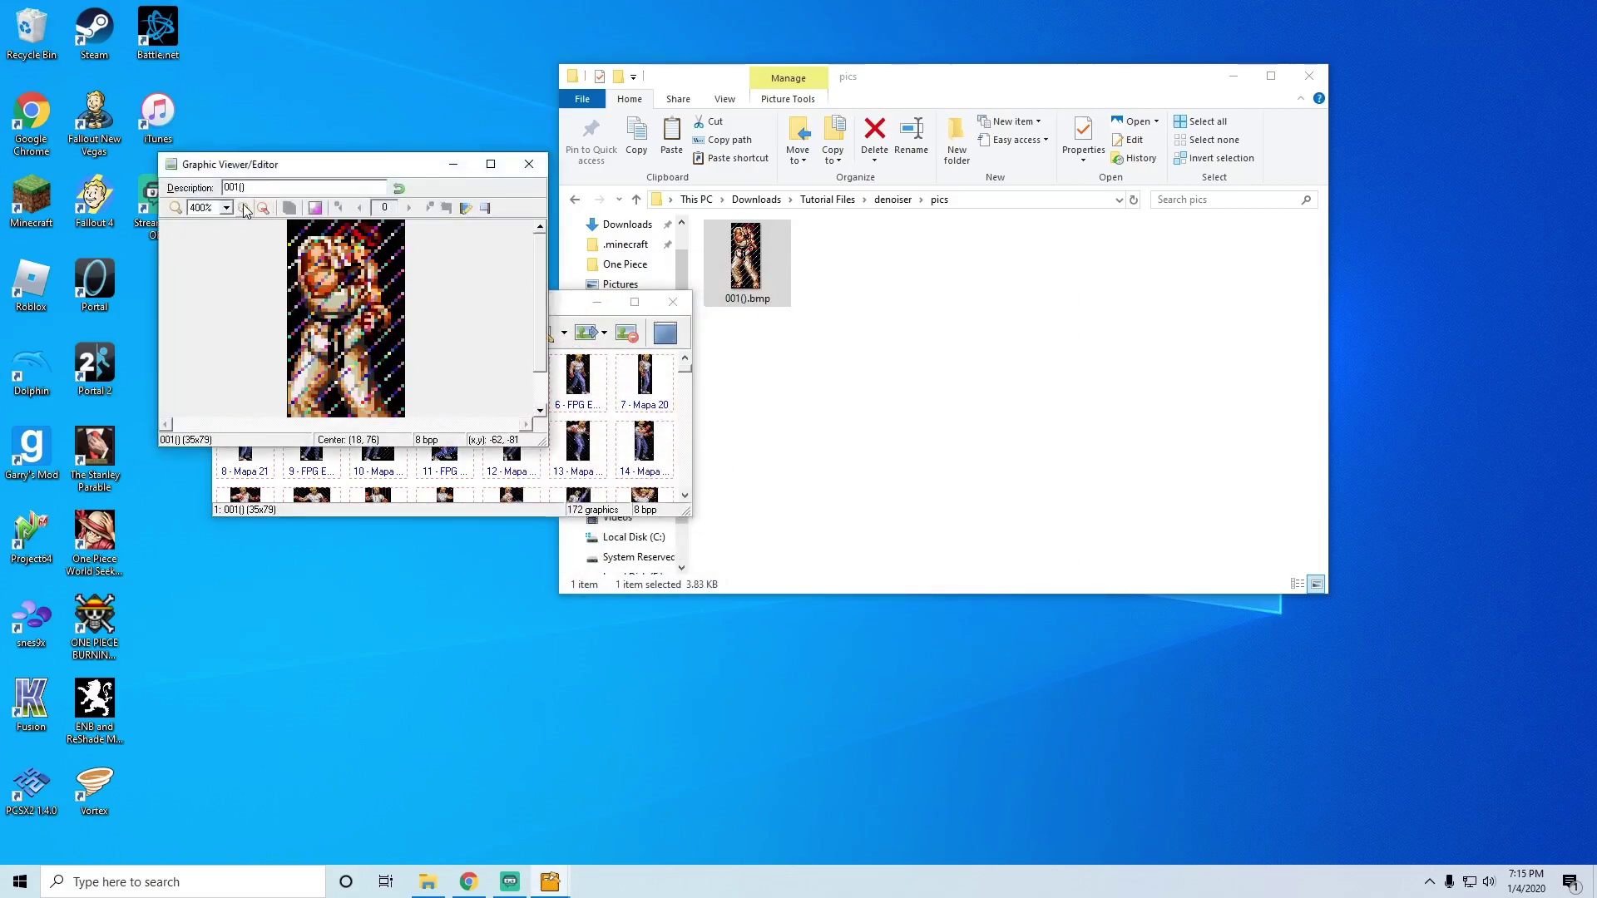
{"action": "left_click", "coordinate": [529, 164]}
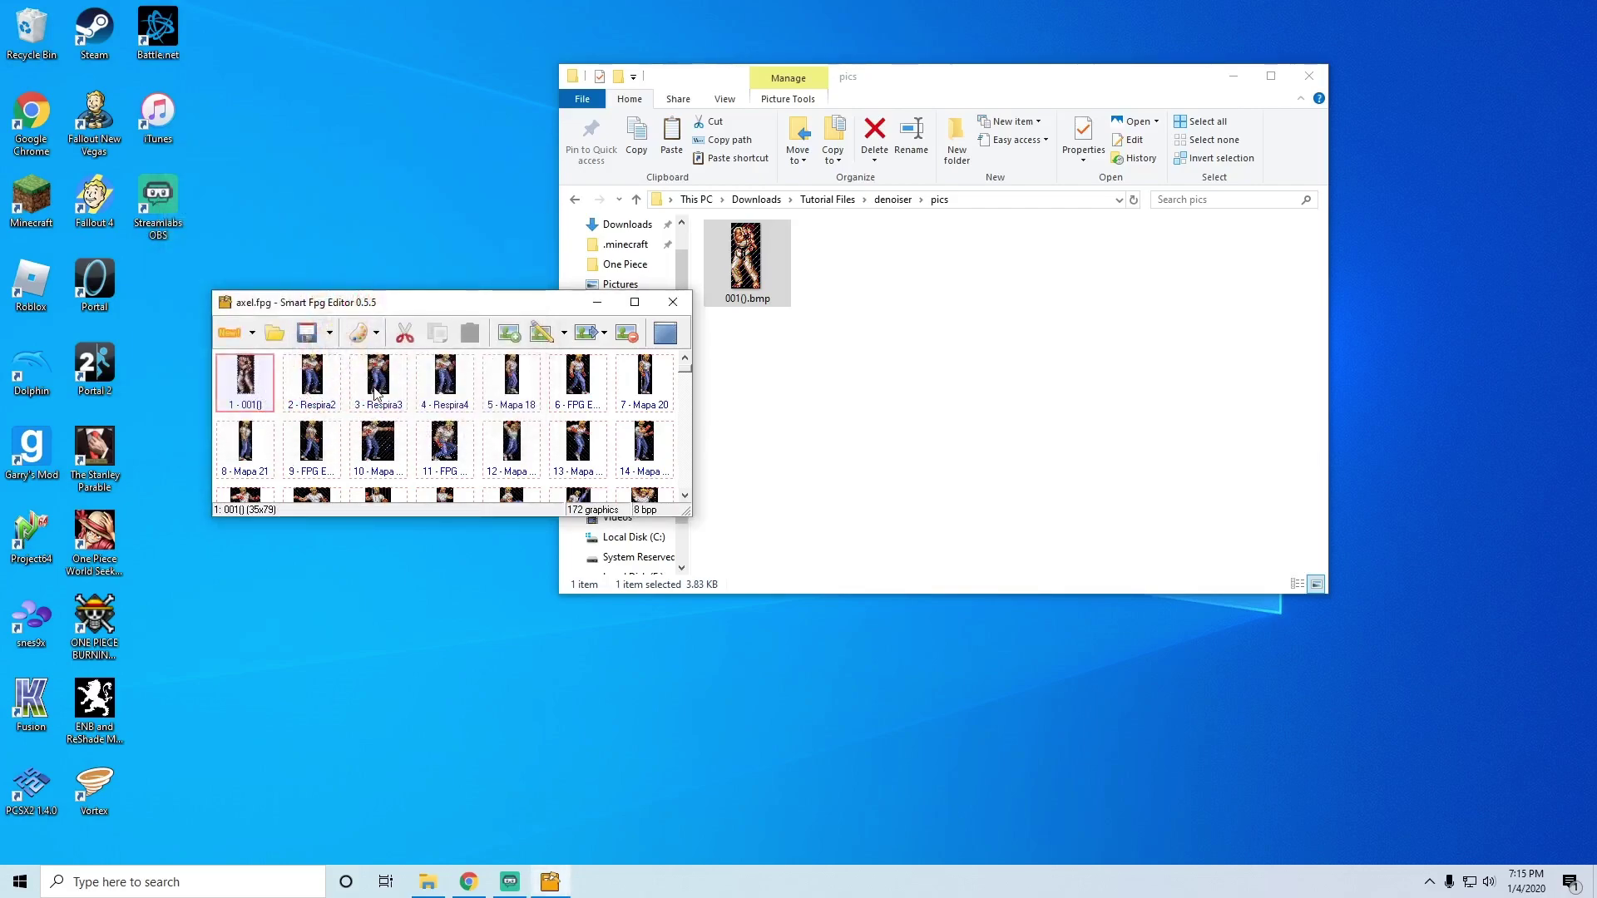
Step: Save axel.fpg and open the sor remake data folder from Tutorial Files in File Explorer
{"action": "left_click_drag", "start_coordinate": [360, 310], "coordinate": [202, 229]}
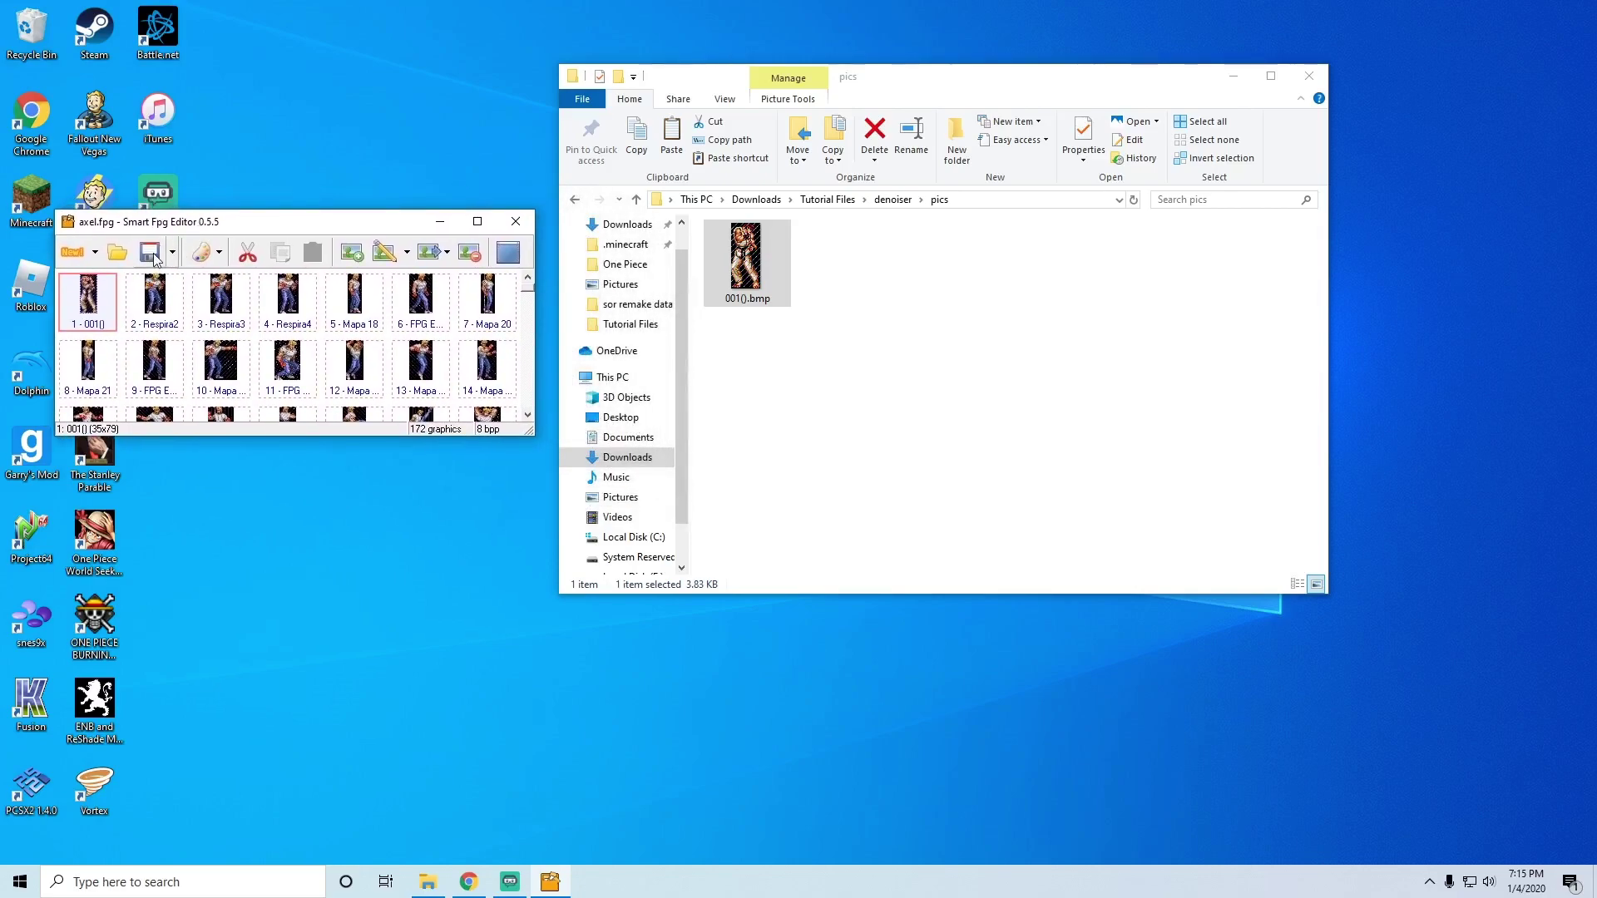
{"action": "left_click", "coordinate": [151, 253]}
{"action": "left_click", "coordinate": [801, 202]}
{"action": "double_click", "coordinate": [834, 274]}
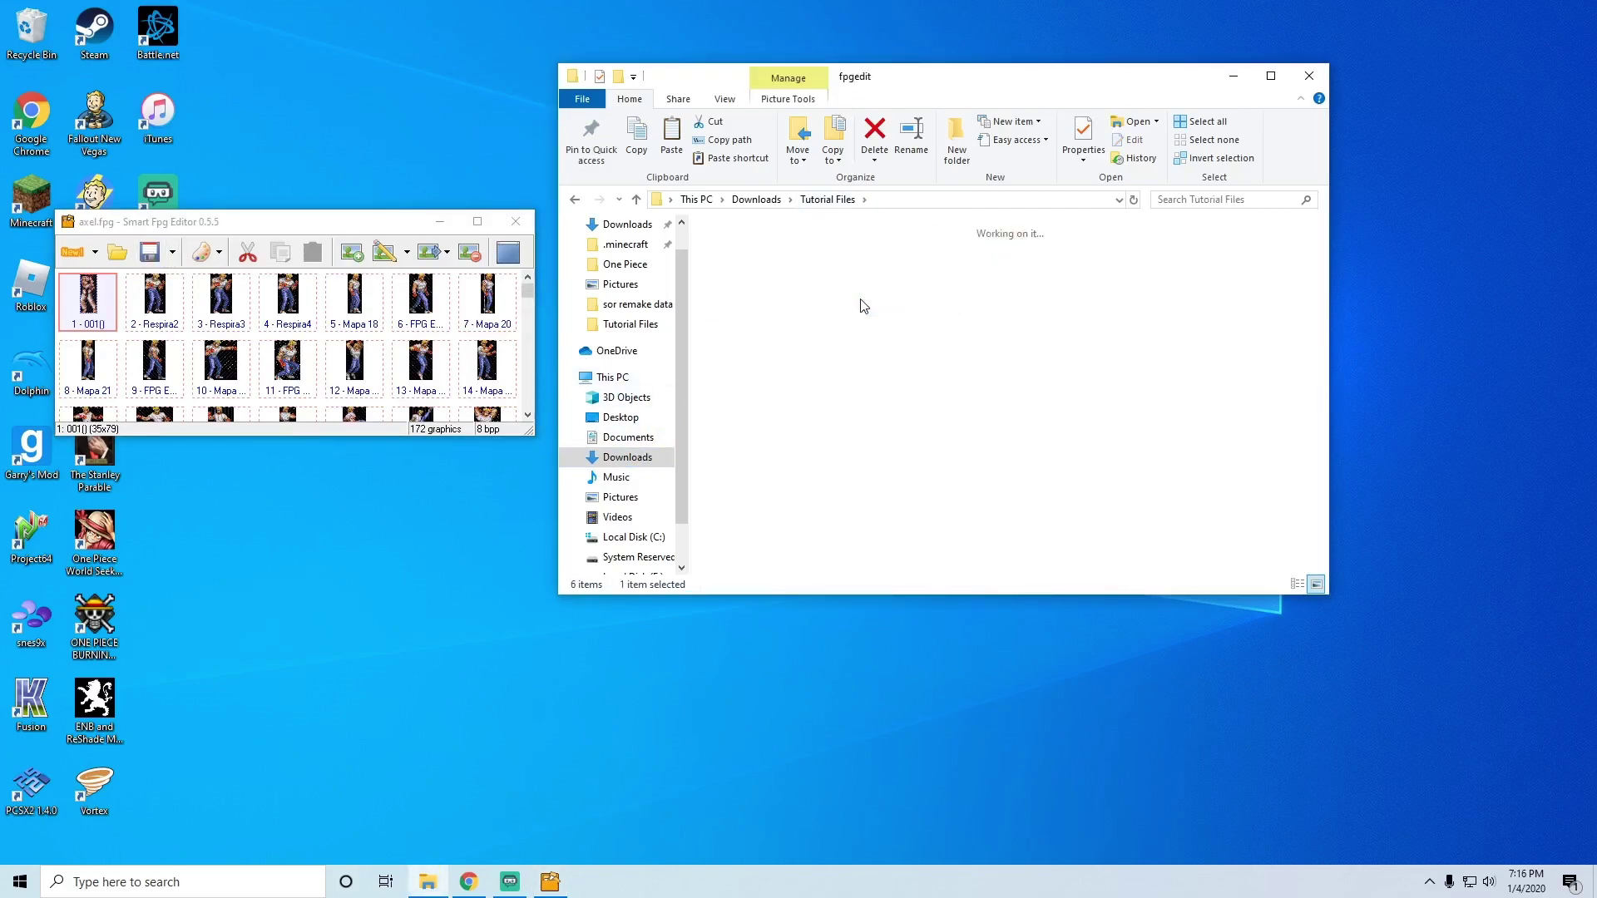
{"action": "key", "text": "BackSpace"}
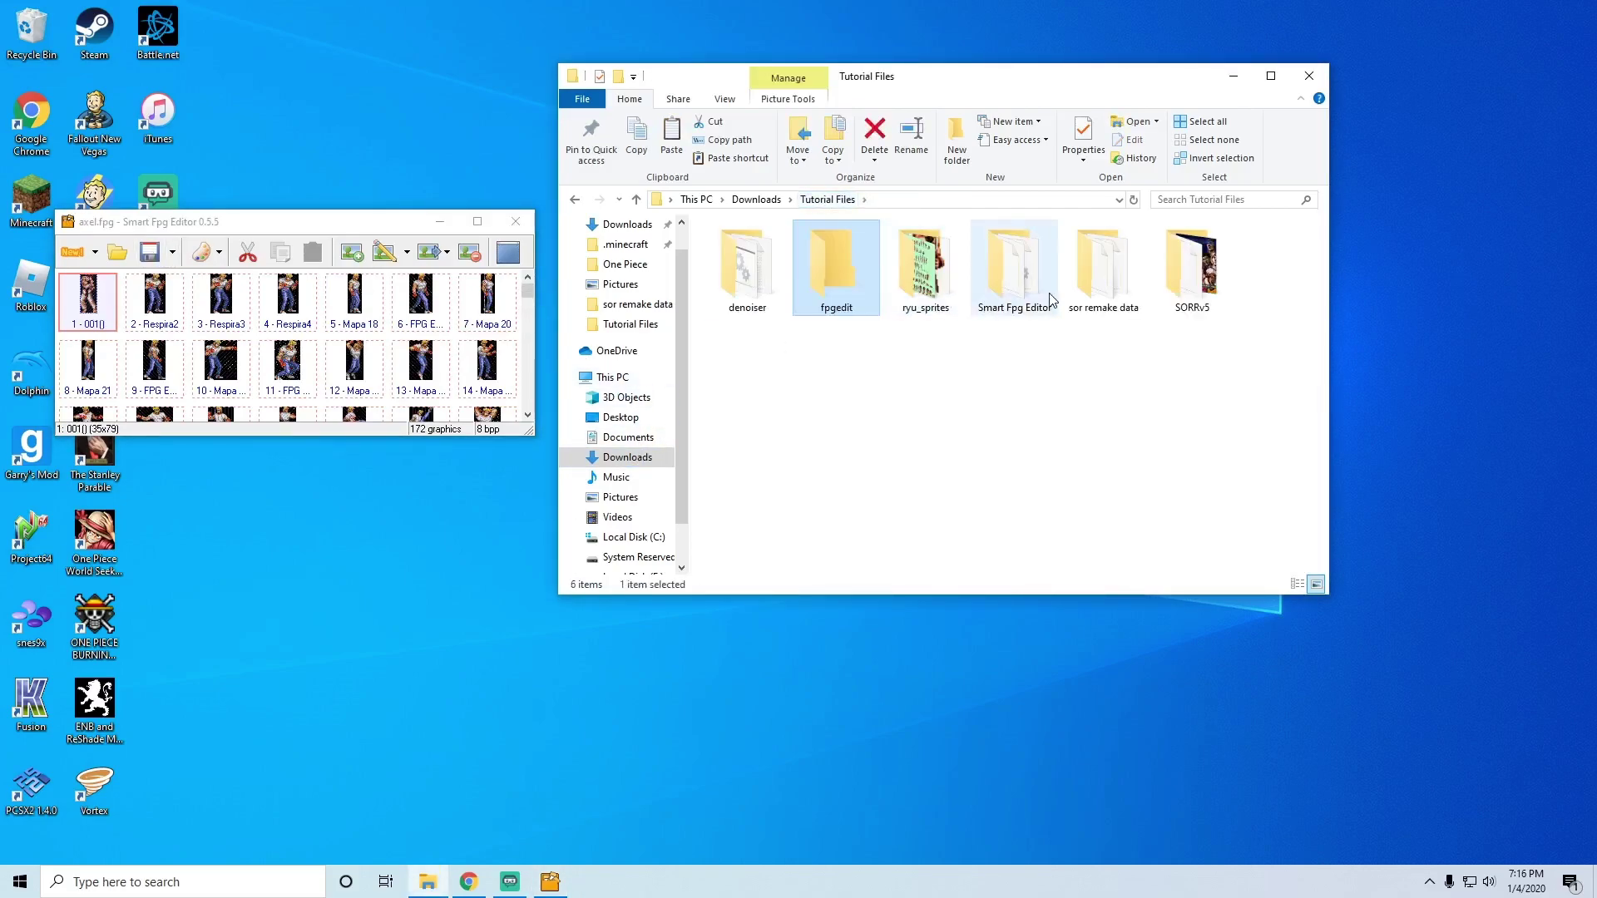
{"action": "double_click", "coordinate": [1123, 282]}
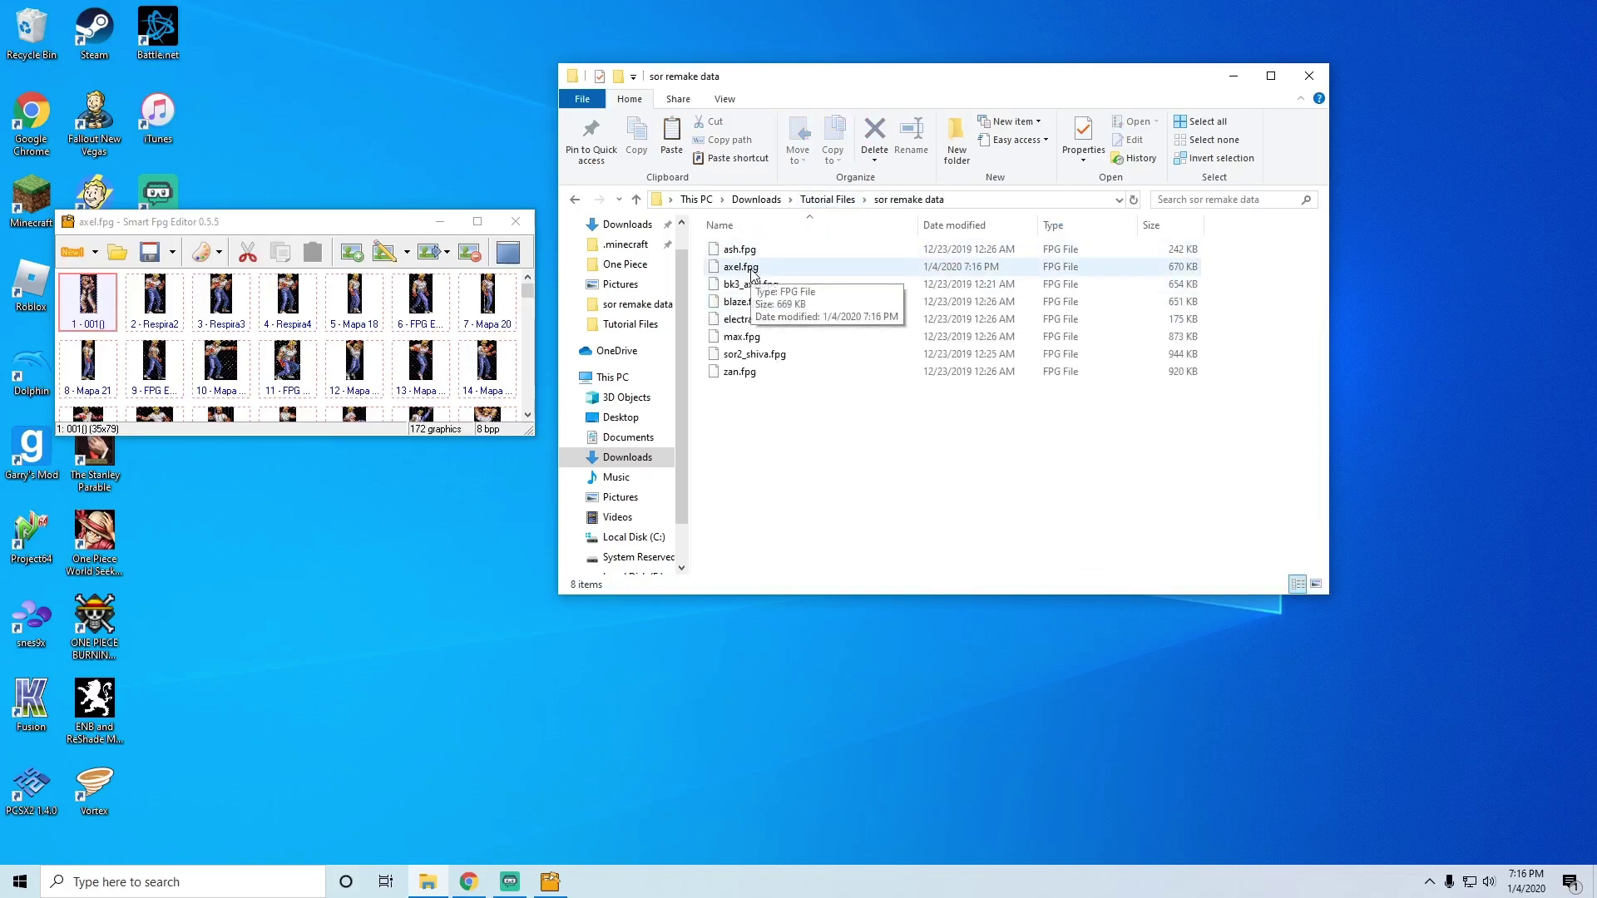
Step: Copy the updated axel.fpg from sor remake data and return to the Tutorial Files folder
{"action": "left_click", "coordinate": [752, 273]}
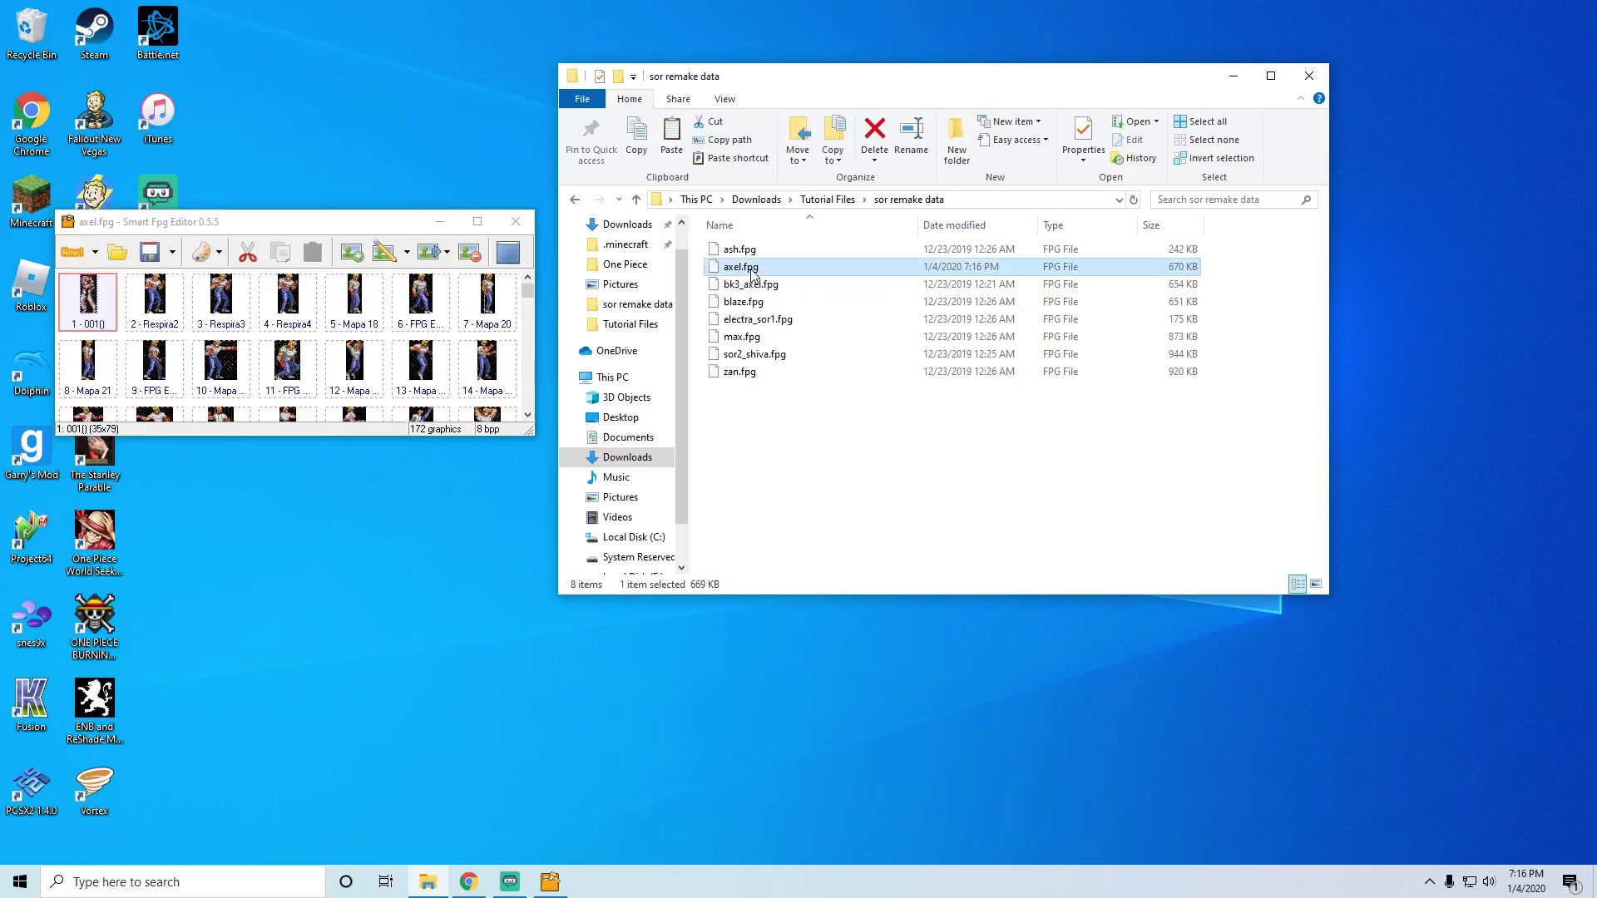
{"action": "right_click", "coordinate": [752, 273]}
{"action": "left_click", "coordinate": [794, 500]}
{"action": "left_click", "coordinate": [840, 200]}
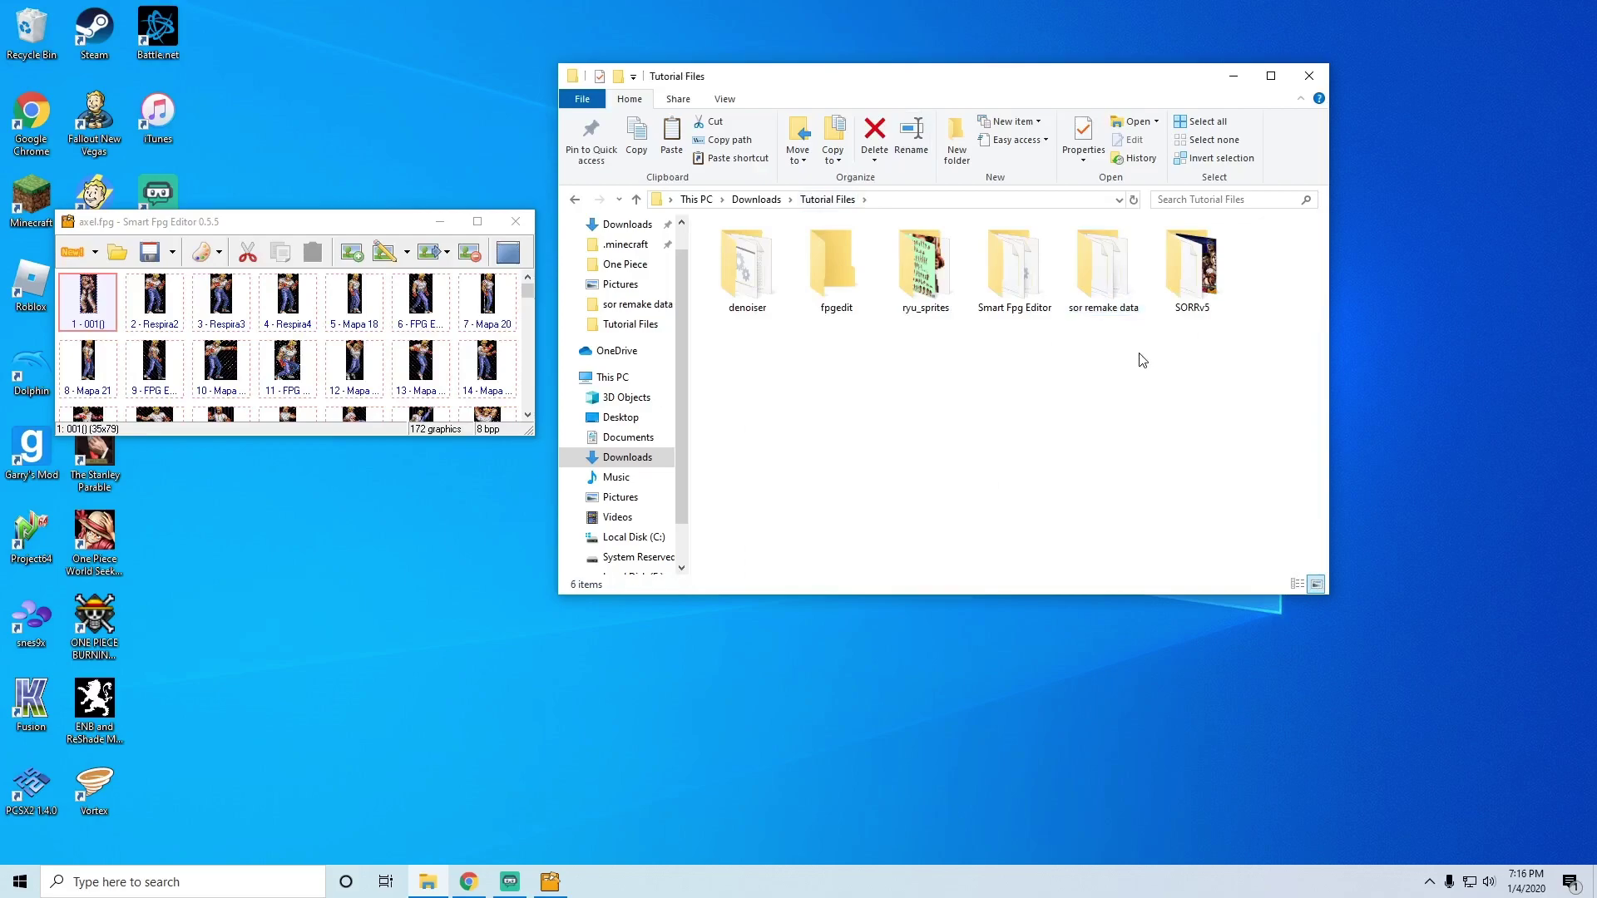
Step: Open the data folder inside SORRv5 and paste the copied axel.fpg into it
{"action": "double_click", "coordinate": [1208, 304]}
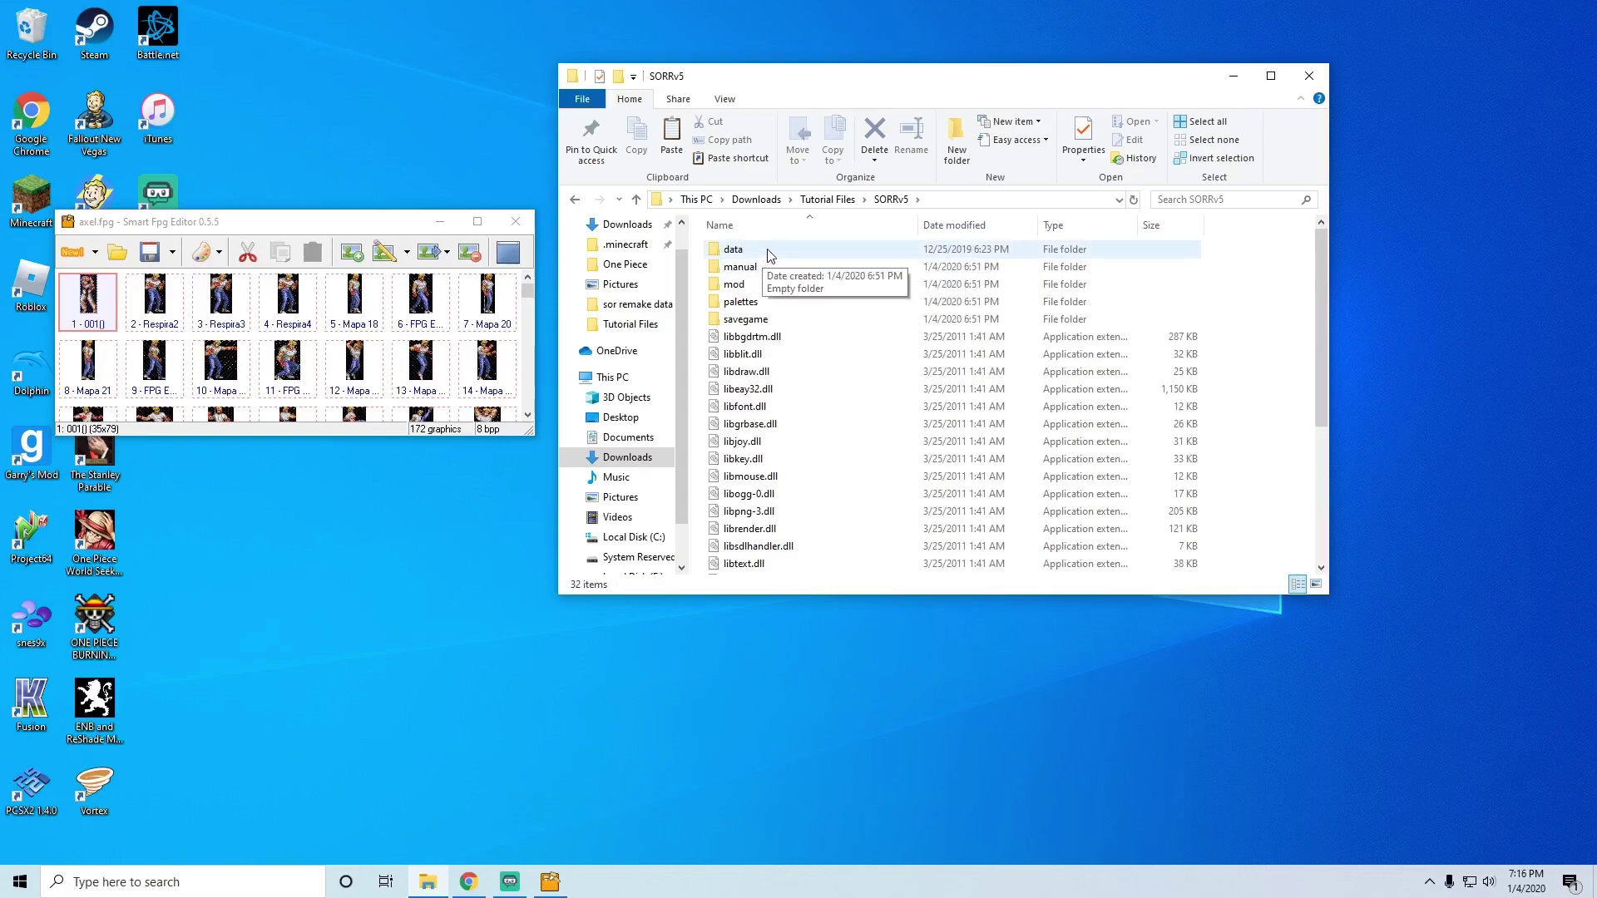
{"action": "scroll", "coordinate": [774, 274], "scroll_direction": "down", "scroll_amount": 5}
{"action": "scroll", "coordinate": [790, 289], "scroll_direction": "up", "scroll_amount": 5}
{"action": "scroll", "coordinate": [790, 289], "scroll_direction": "down", "scroll_amount": 5}
{"action": "scroll", "coordinate": [813, 381], "scroll_direction": "up", "scroll_amount": 5}
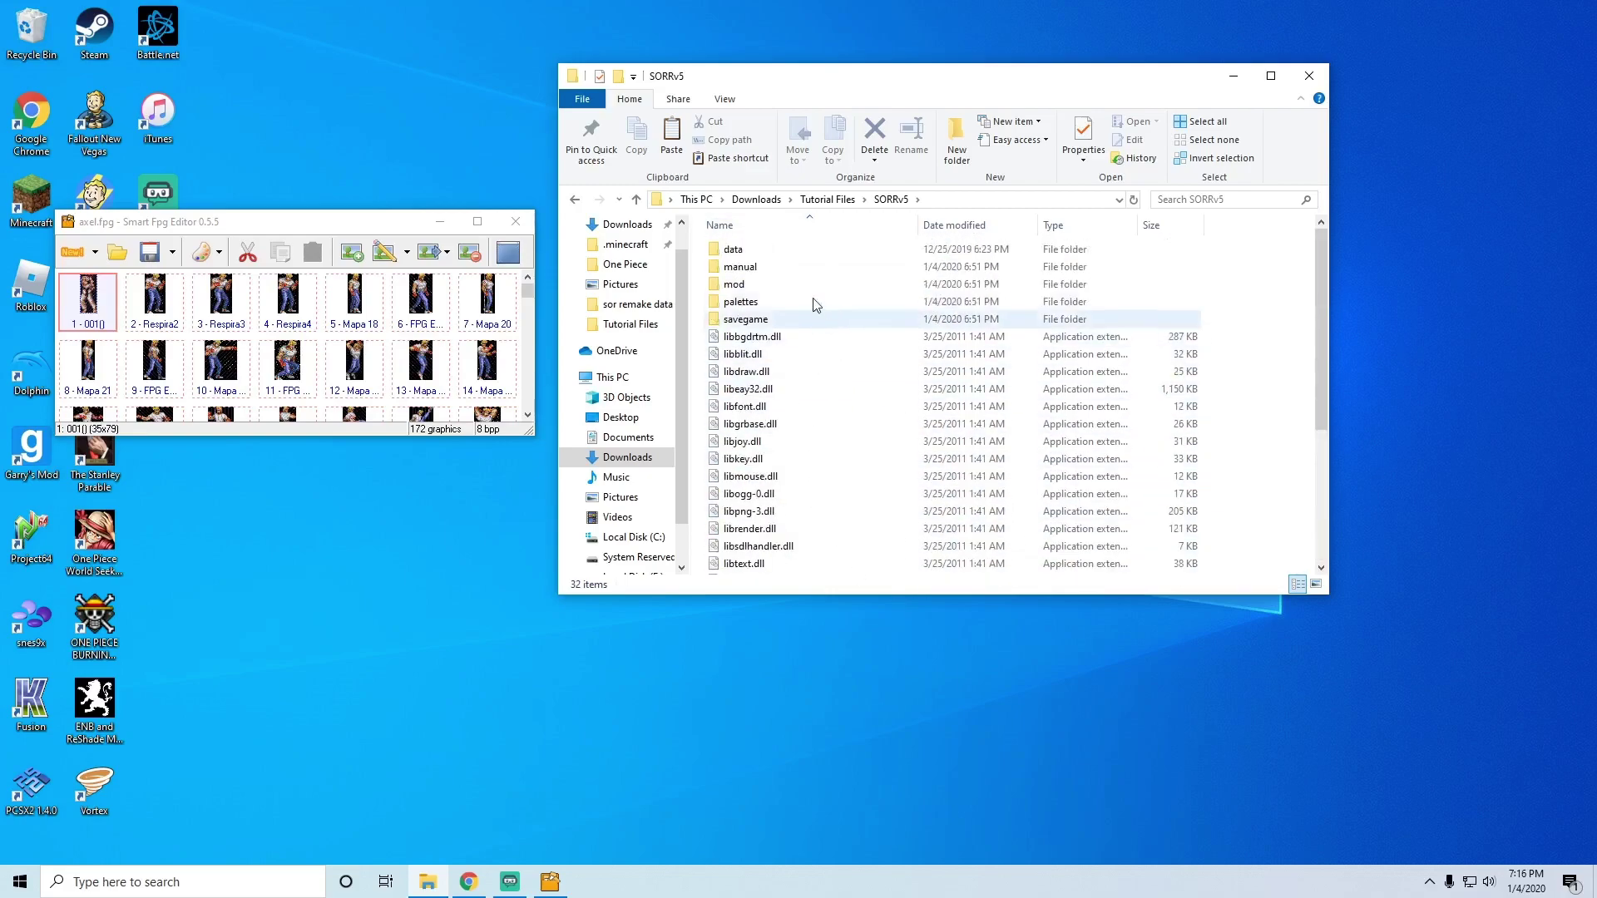
{"action": "double_click", "coordinate": [749, 251]}
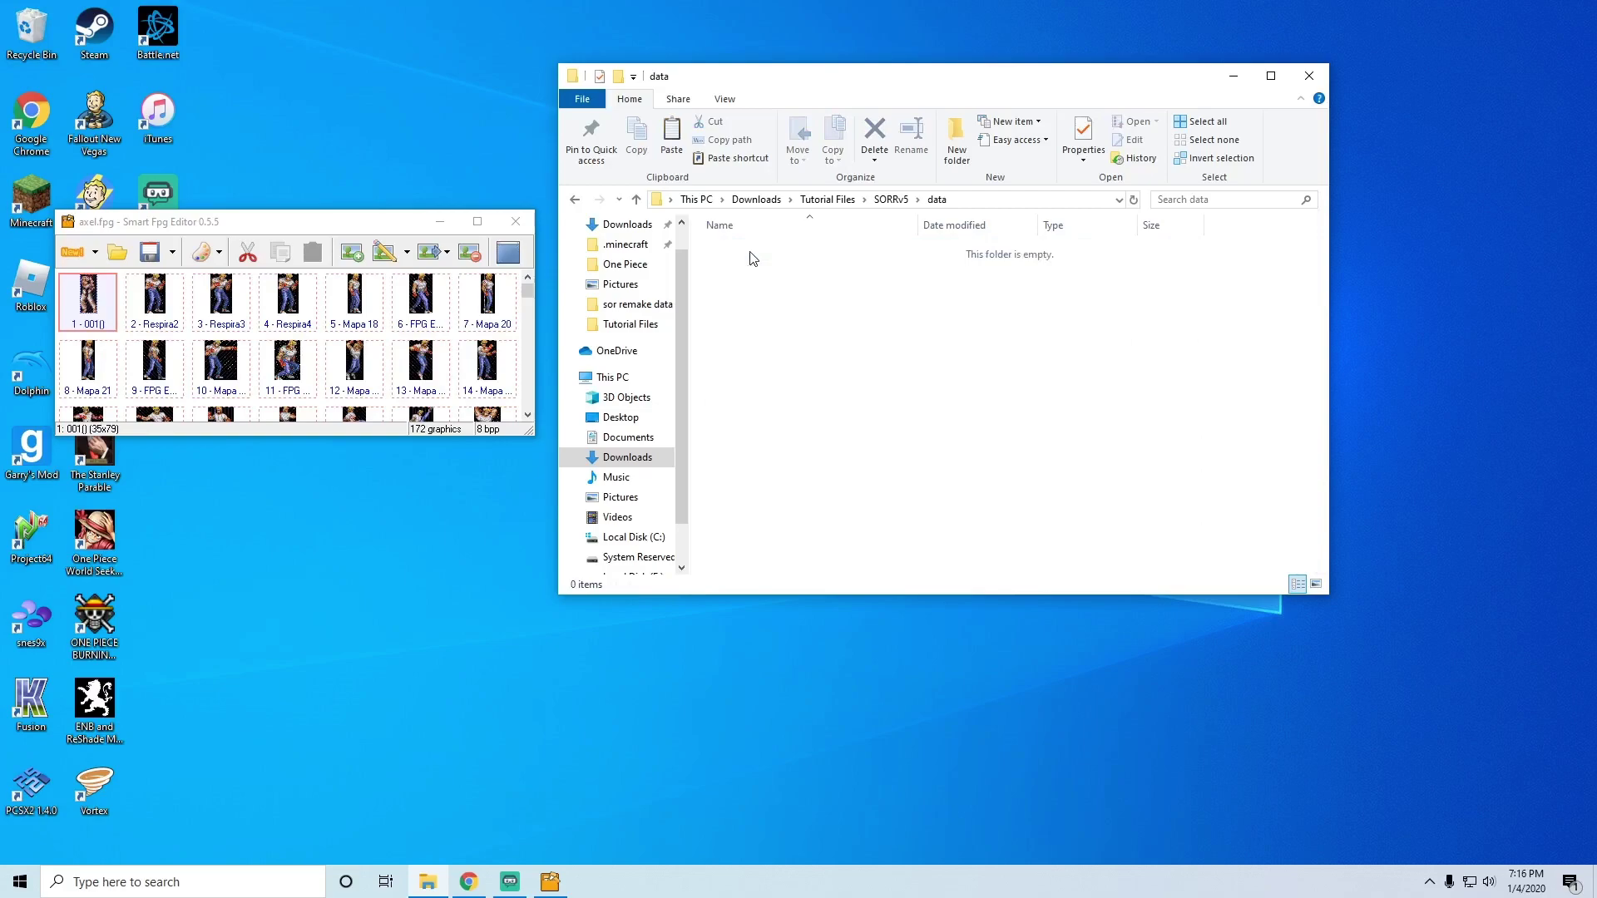
{"action": "right_click", "coordinate": [869, 298]}
{"action": "left_click", "coordinate": [908, 413]}
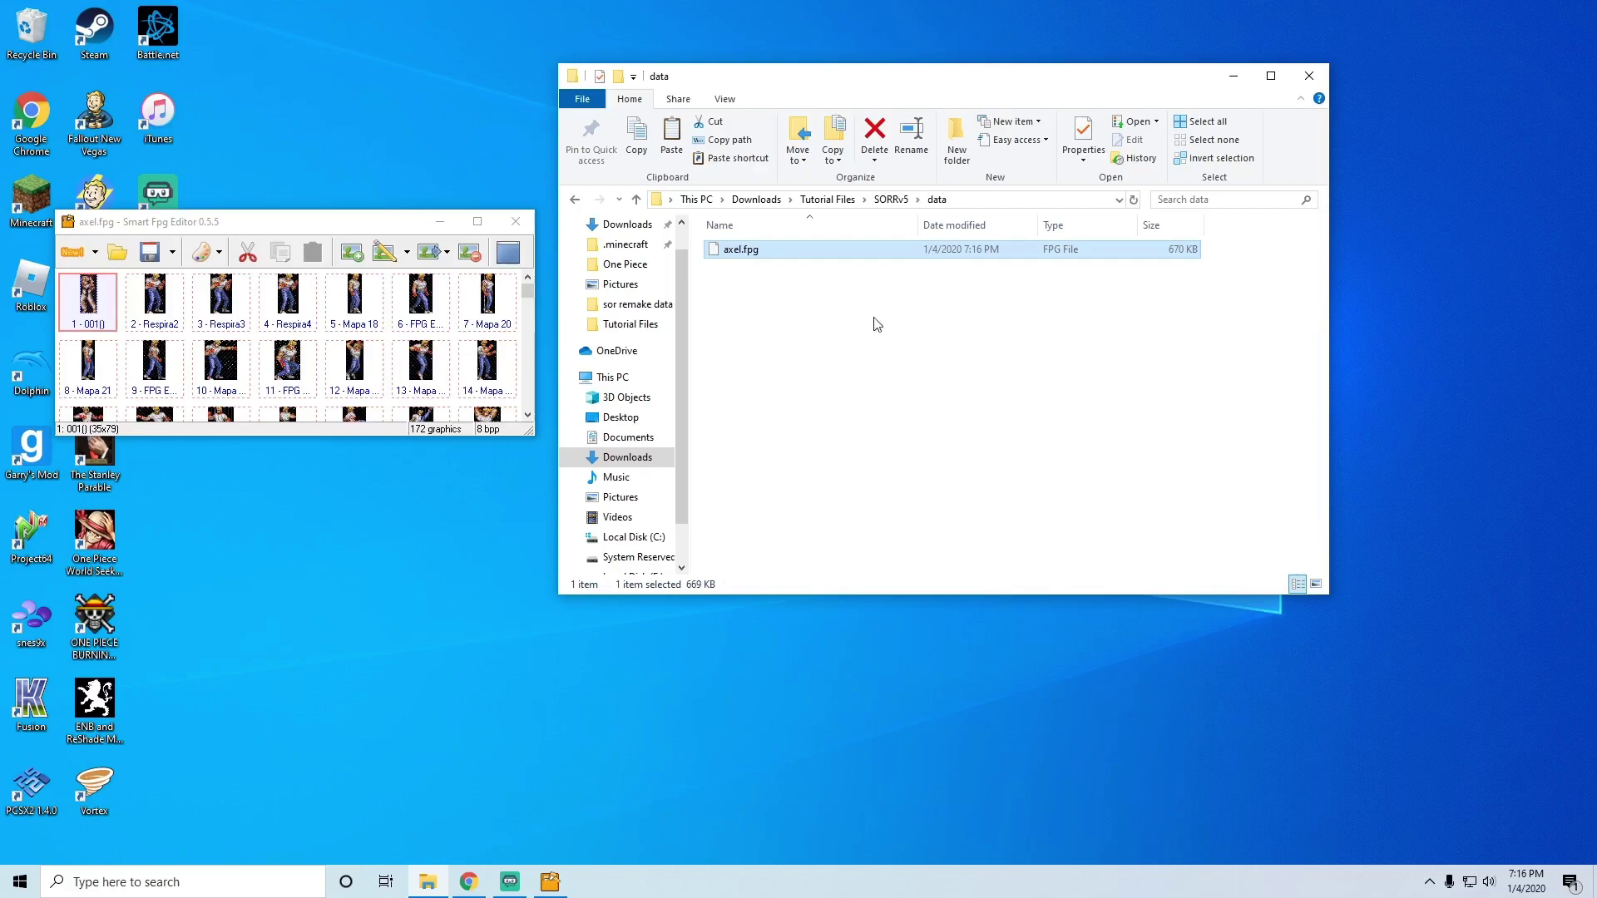
Step: Return to the SORRv5 folder, launch the game and start a new single-player game with Axel
{"action": "left_click", "coordinate": [890, 200]}
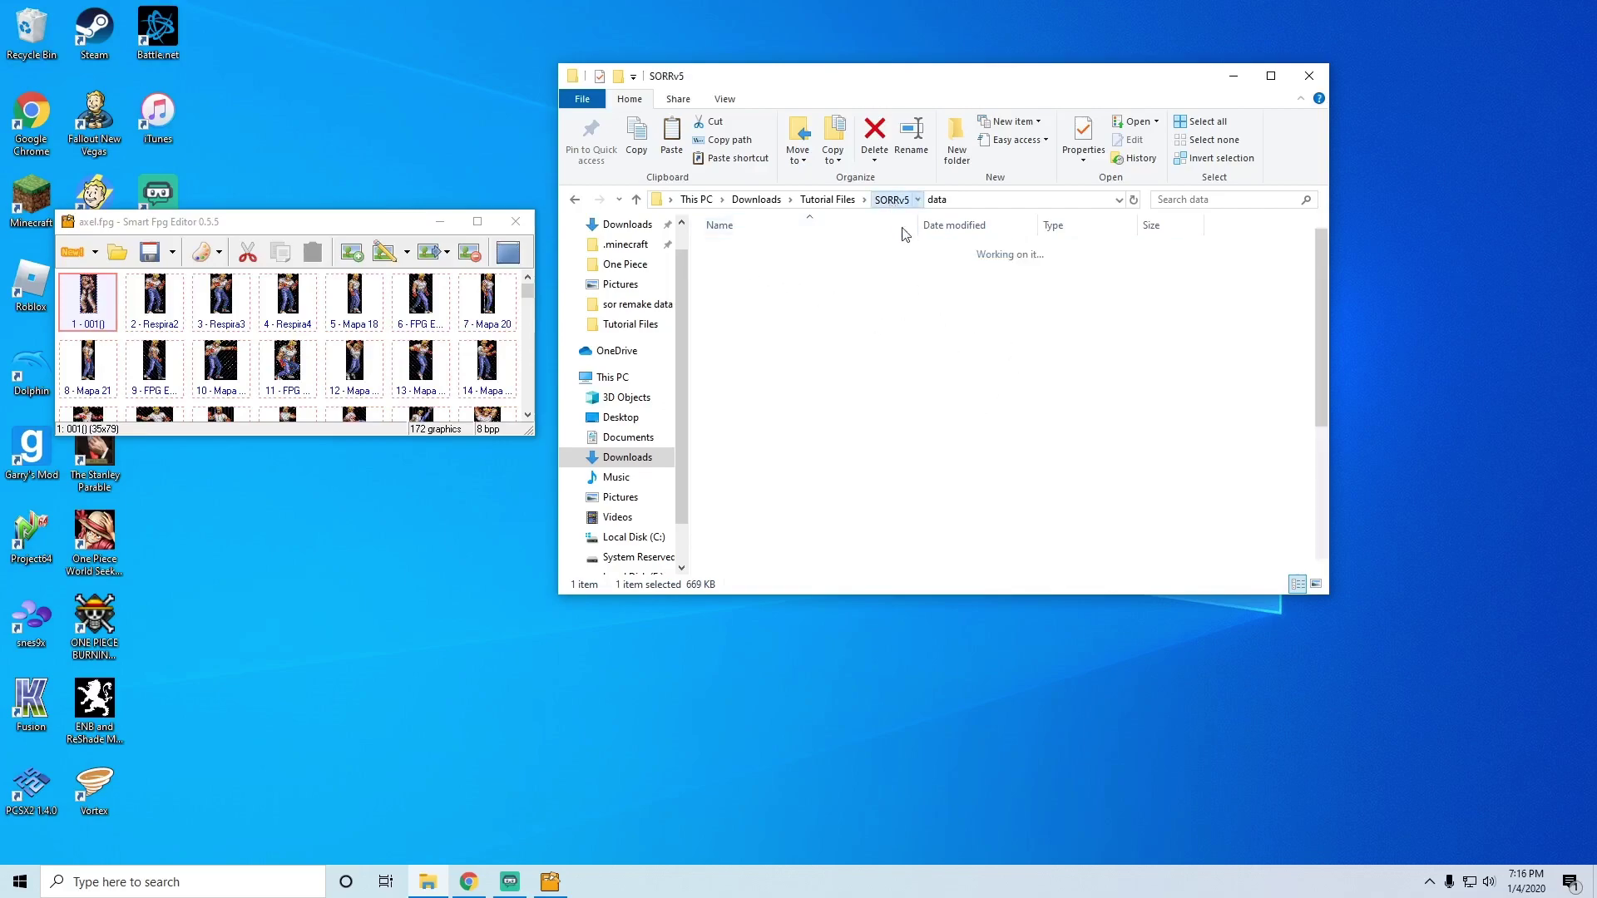
{"action": "scroll", "coordinate": [811, 350], "scroll_direction": "down", "scroll_amount": 5}
{"action": "scroll", "coordinate": [865, 394], "scroll_direction": "up", "scroll_amount": 5}
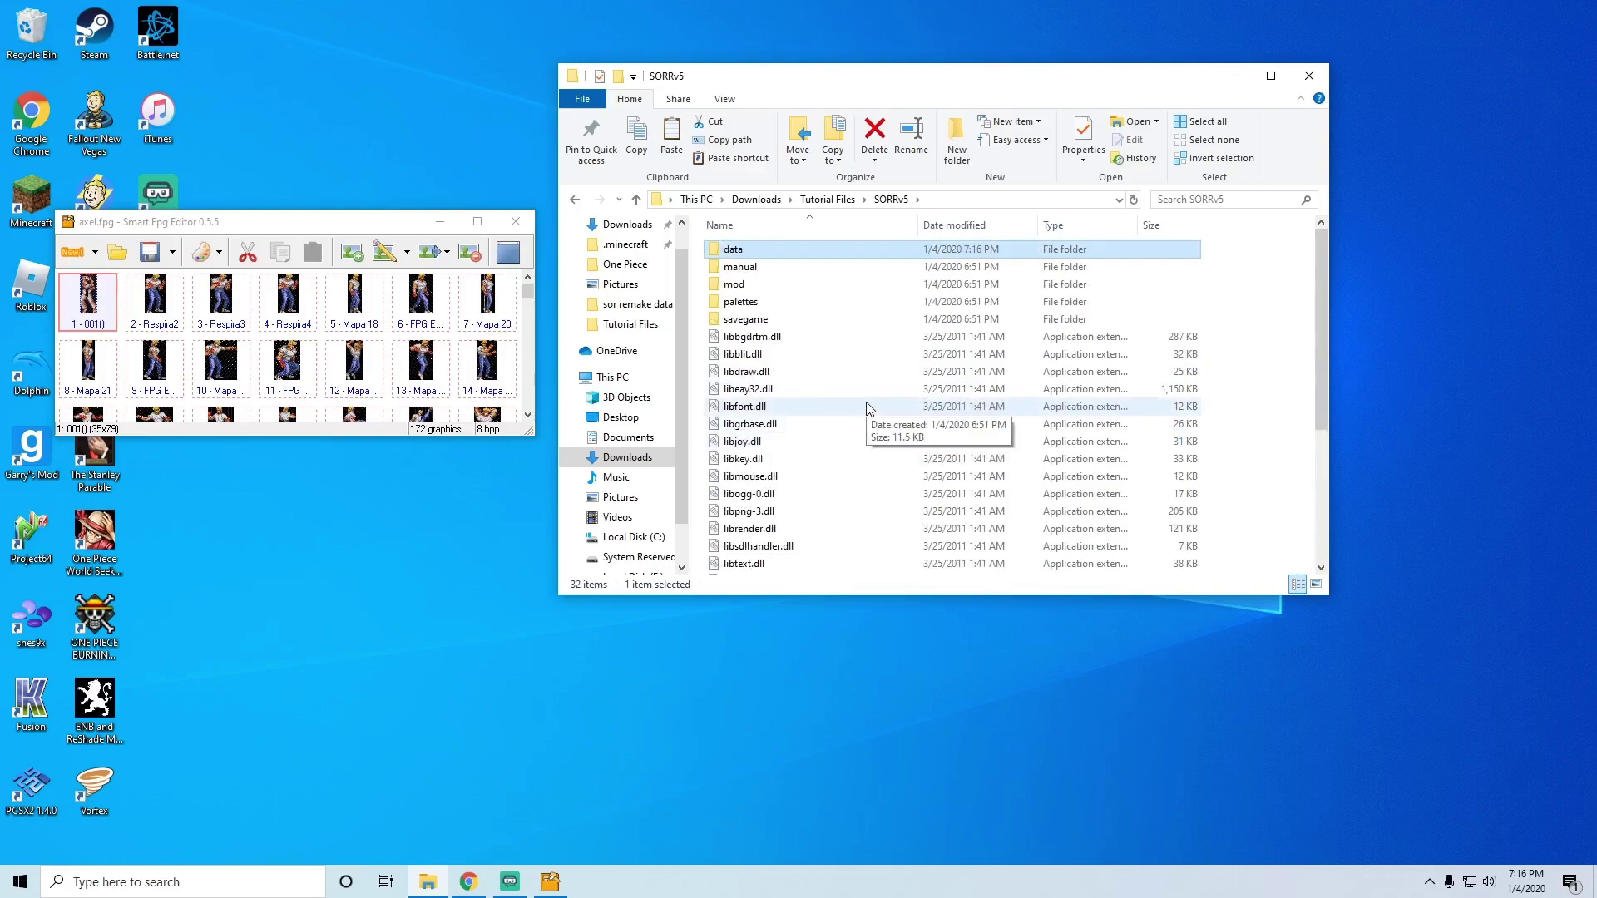
{"action": "scroll", "coordinate": [865, 411], "scroll_direction": "down", "scroll_amount": 5}
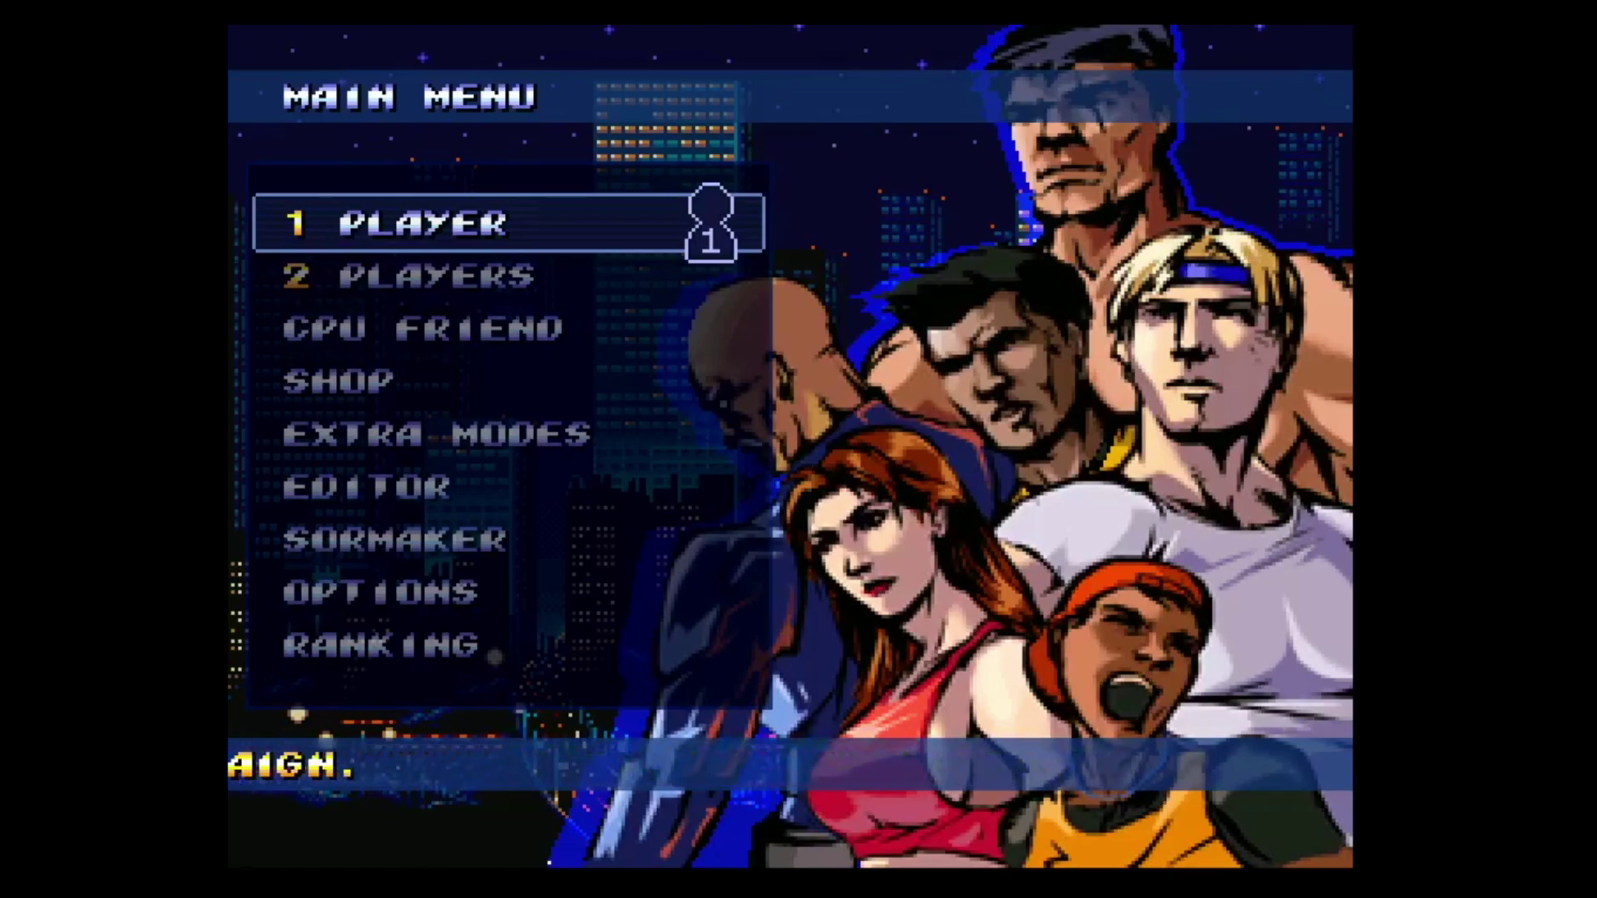
{"action": "key", "text": "Return"}
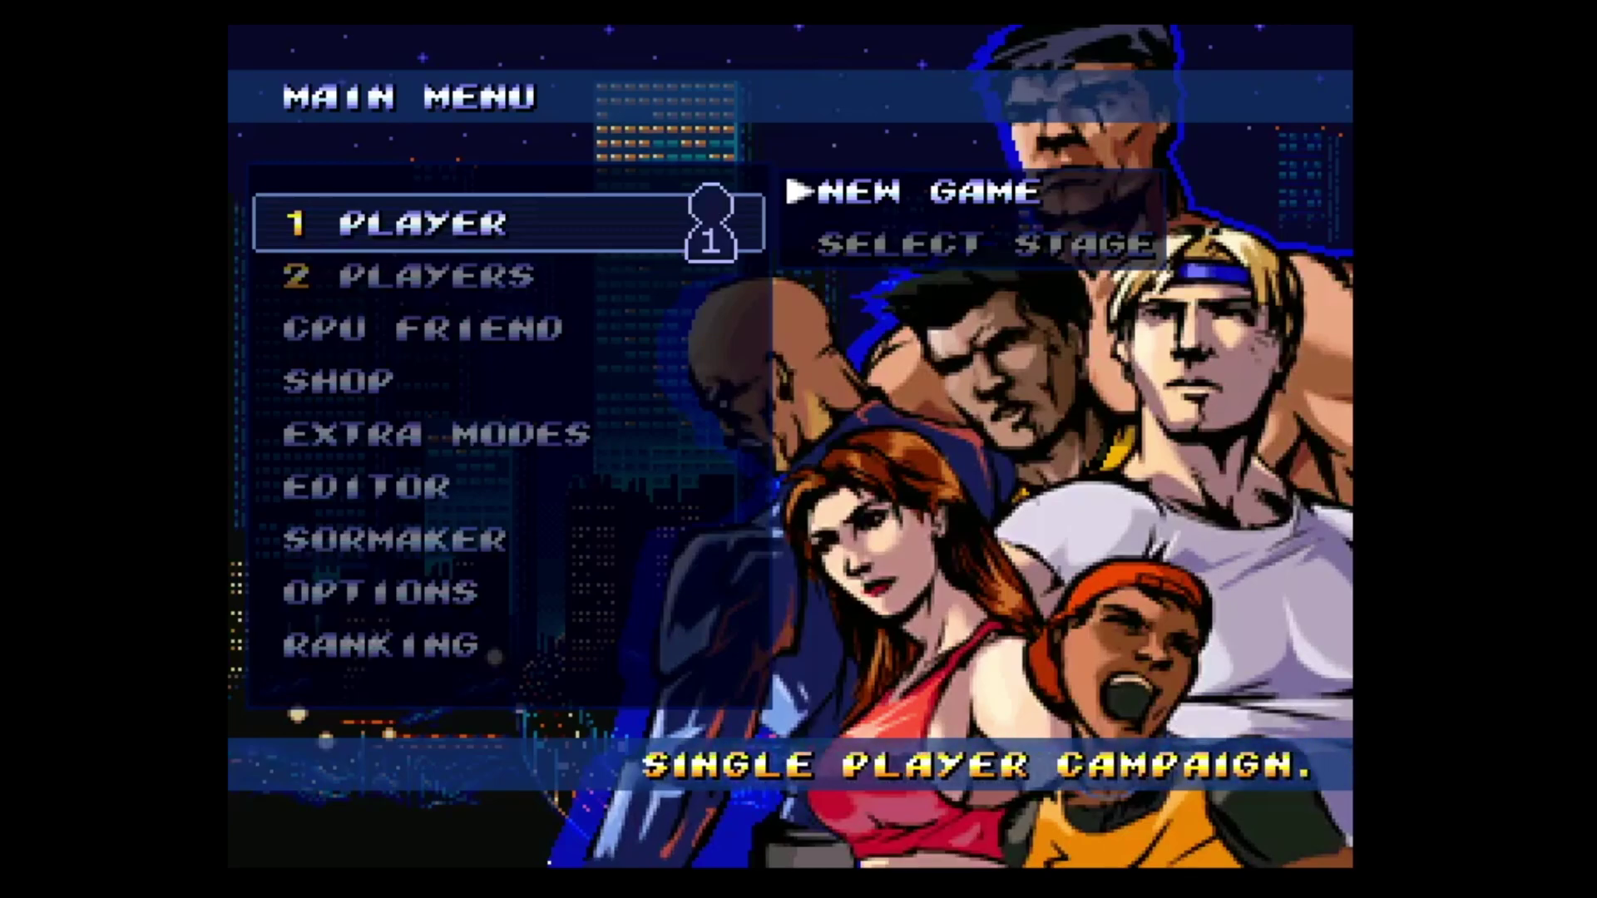
{"action": "key", "text": "Return"}
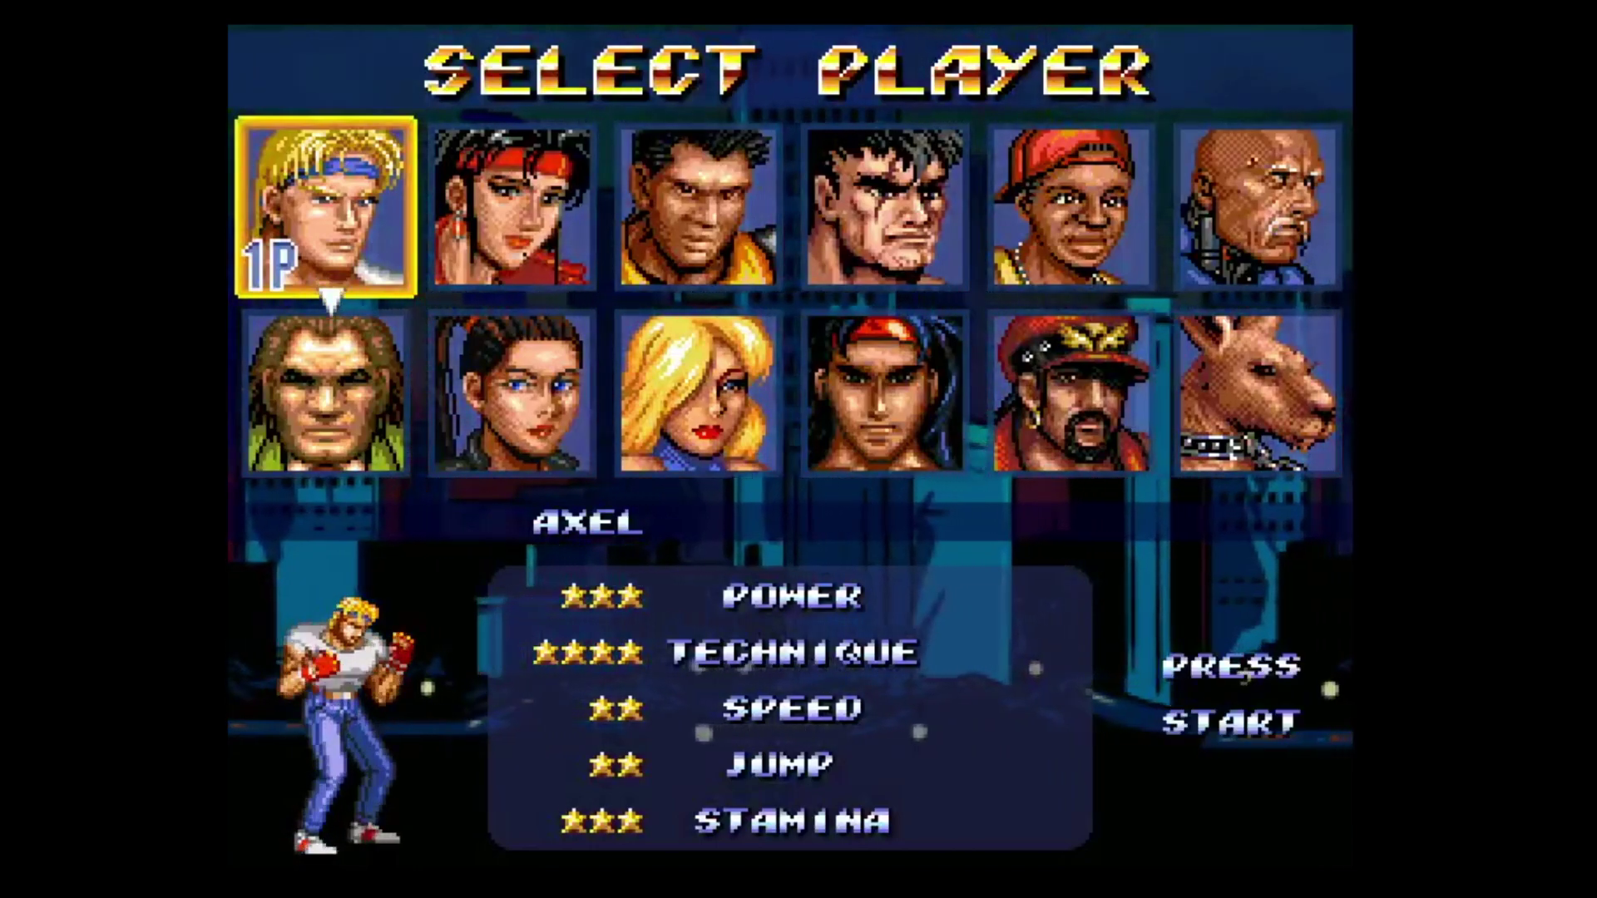
{"action": "key", "text": "Return"}
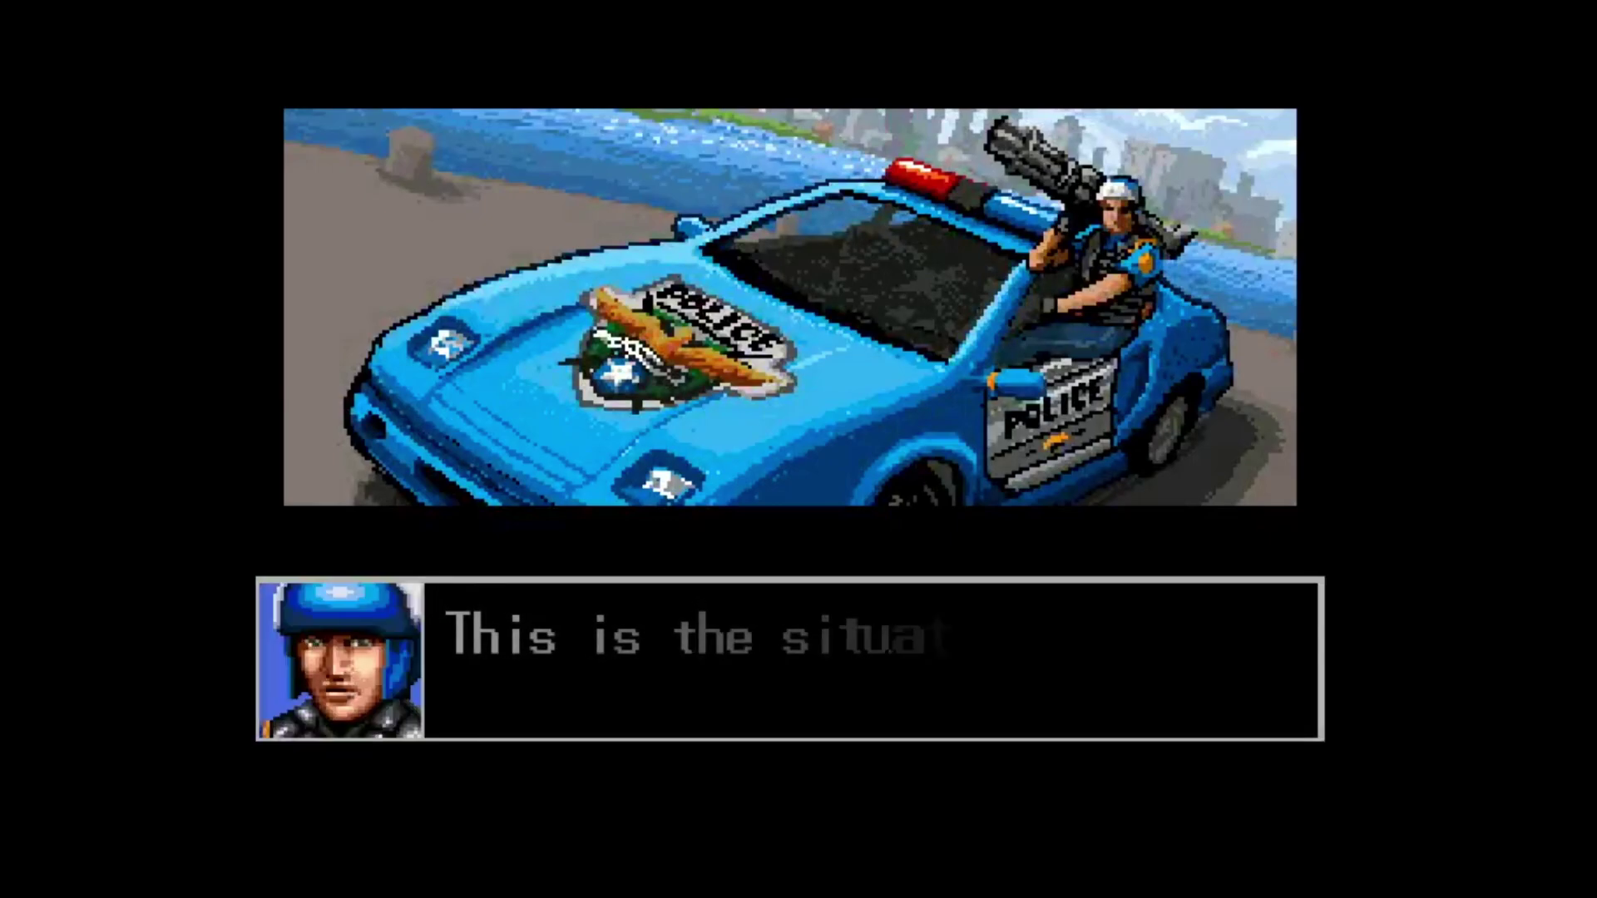
{"action": "key", "text": "Return"}
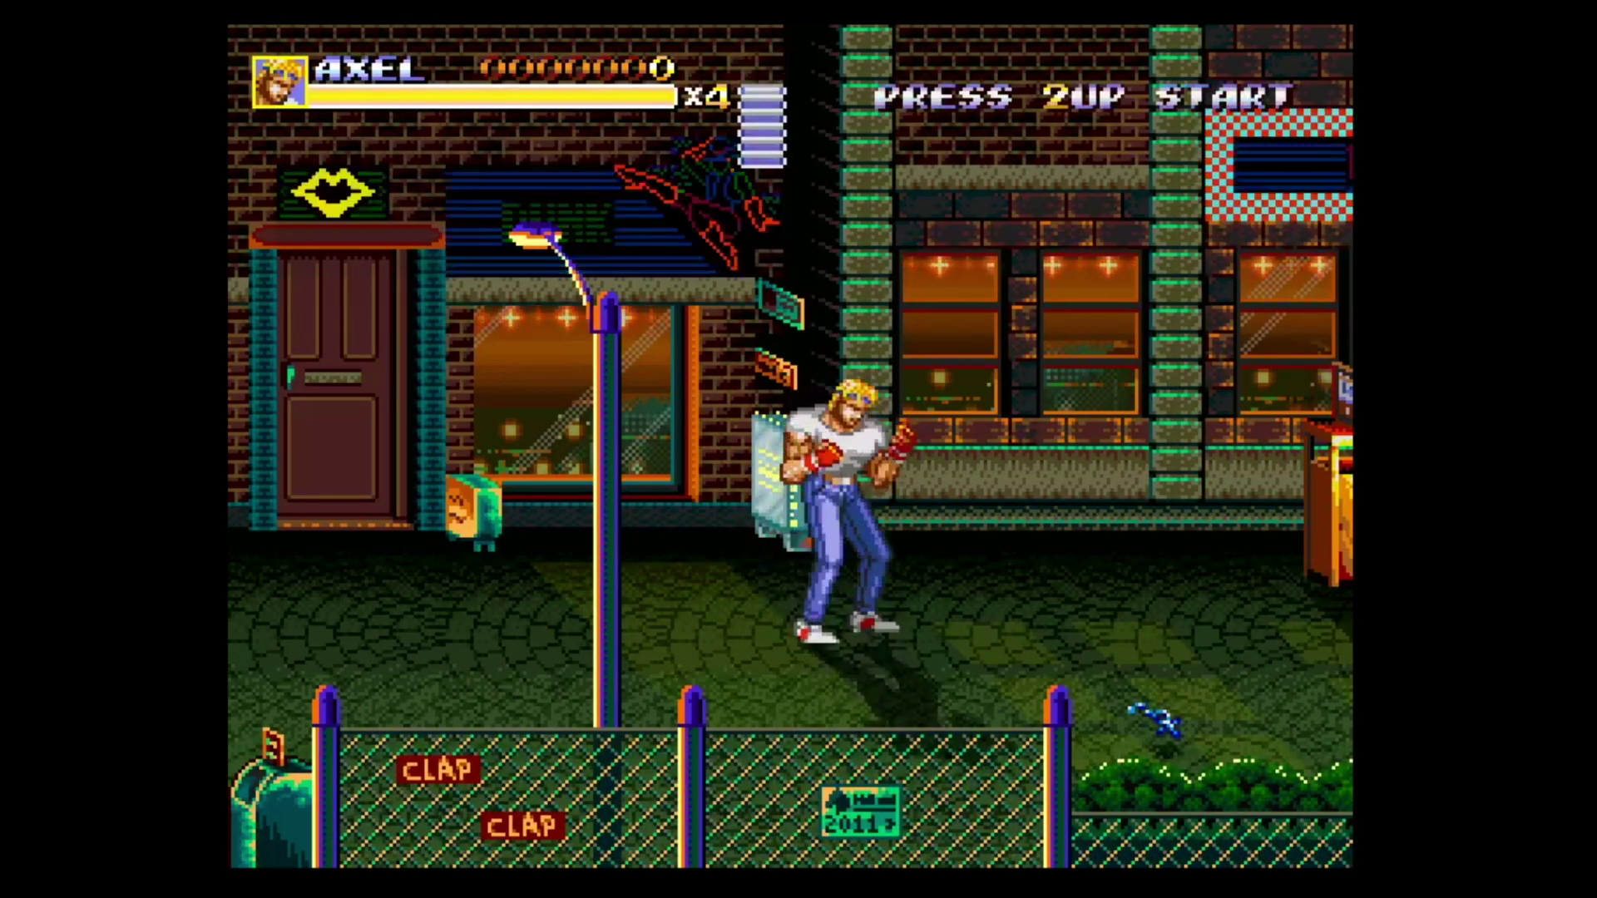
Step: Move Axel back and forth in the first stage and check how the replaced Ryu frame lines up with the other frames
{"action": "key", "text": "Left"}
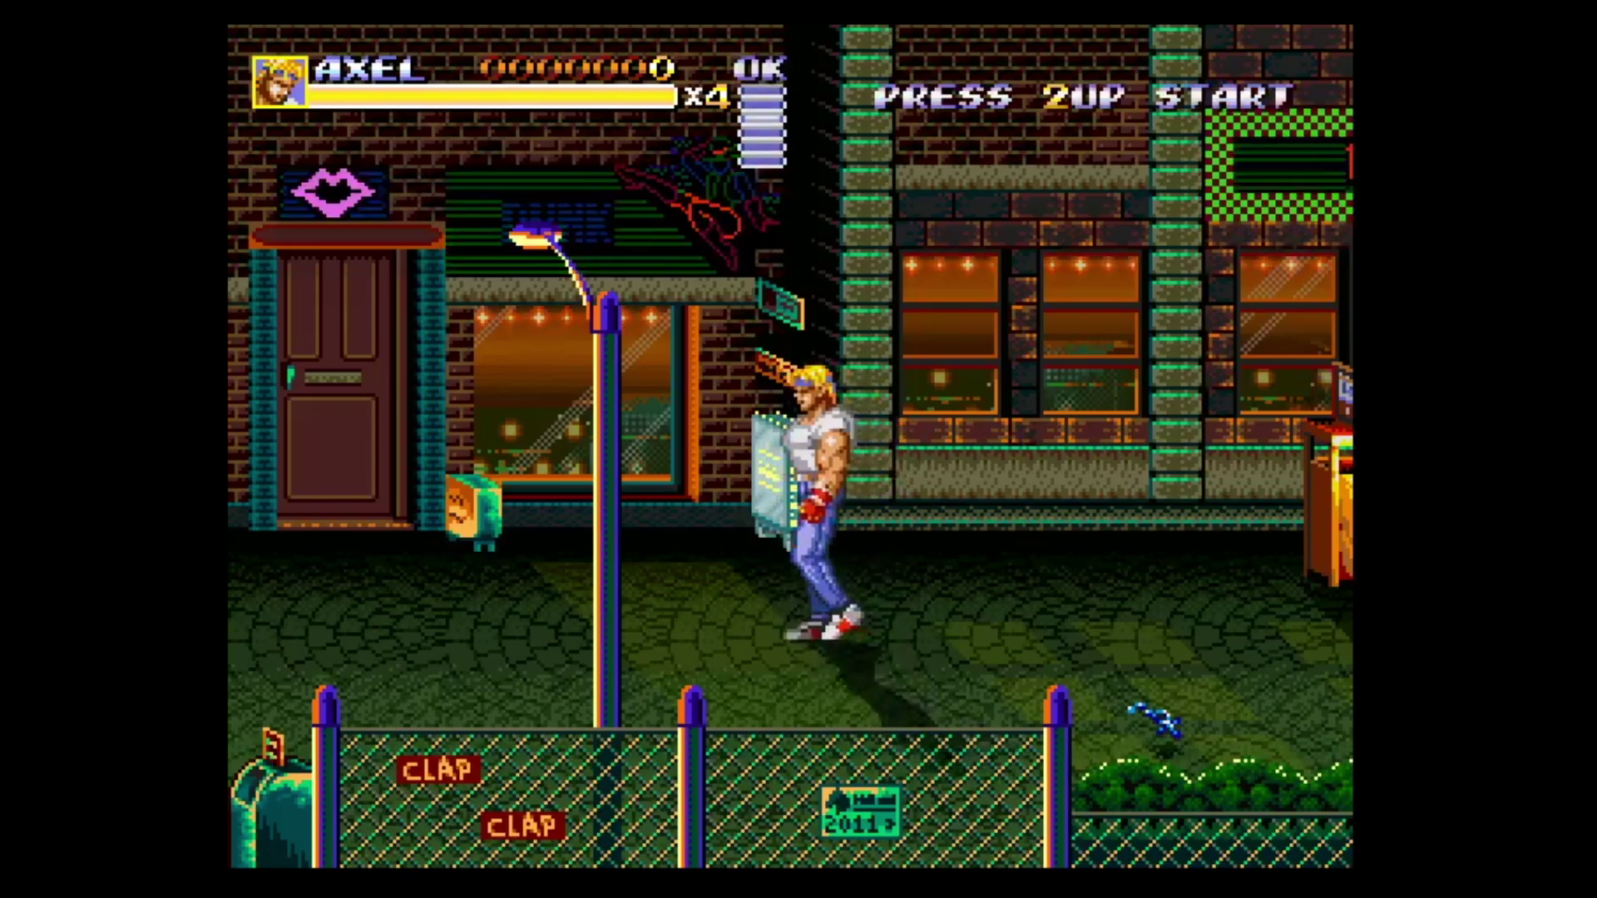
{"action": "key", "text": "Left"}
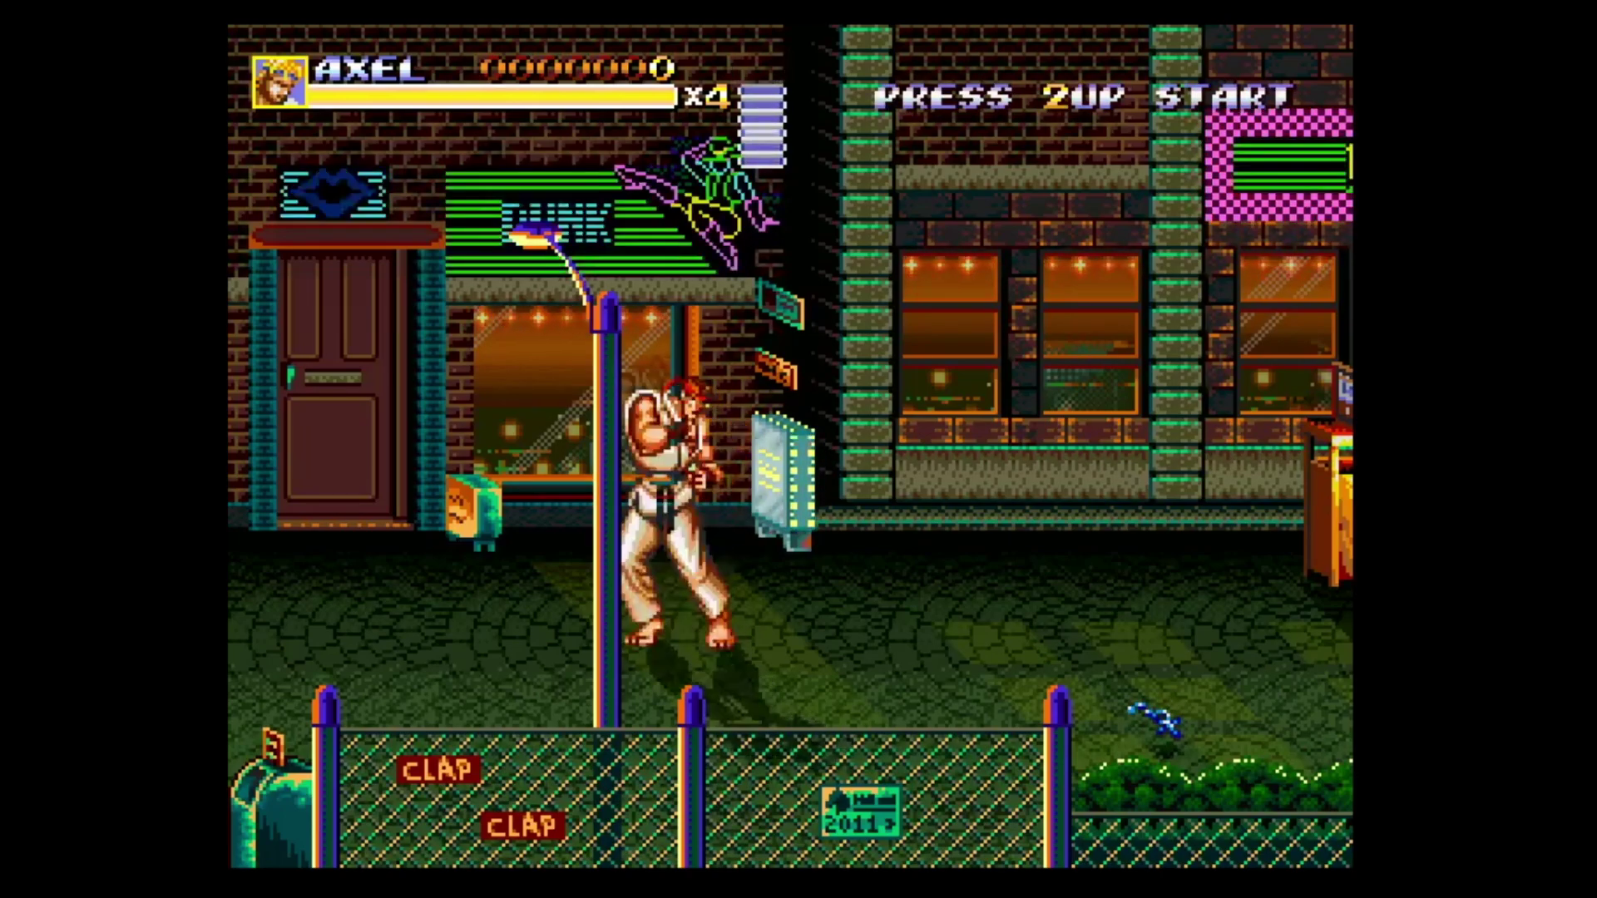
{"action": "key", "text": "Right"}
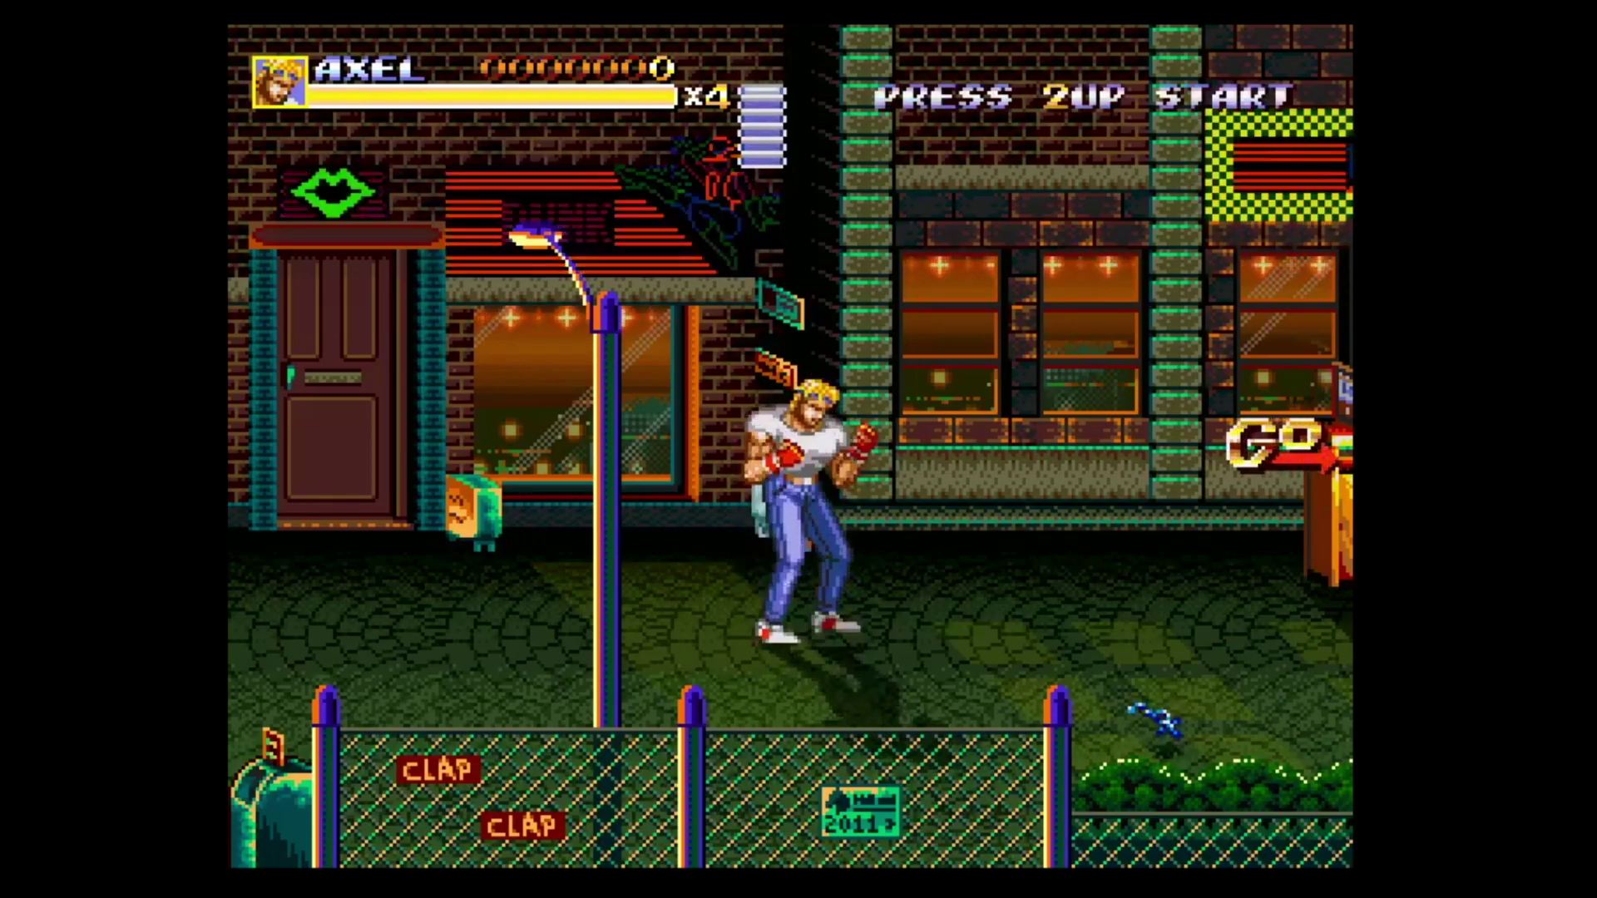
{"action": "key", "text": "Left"}
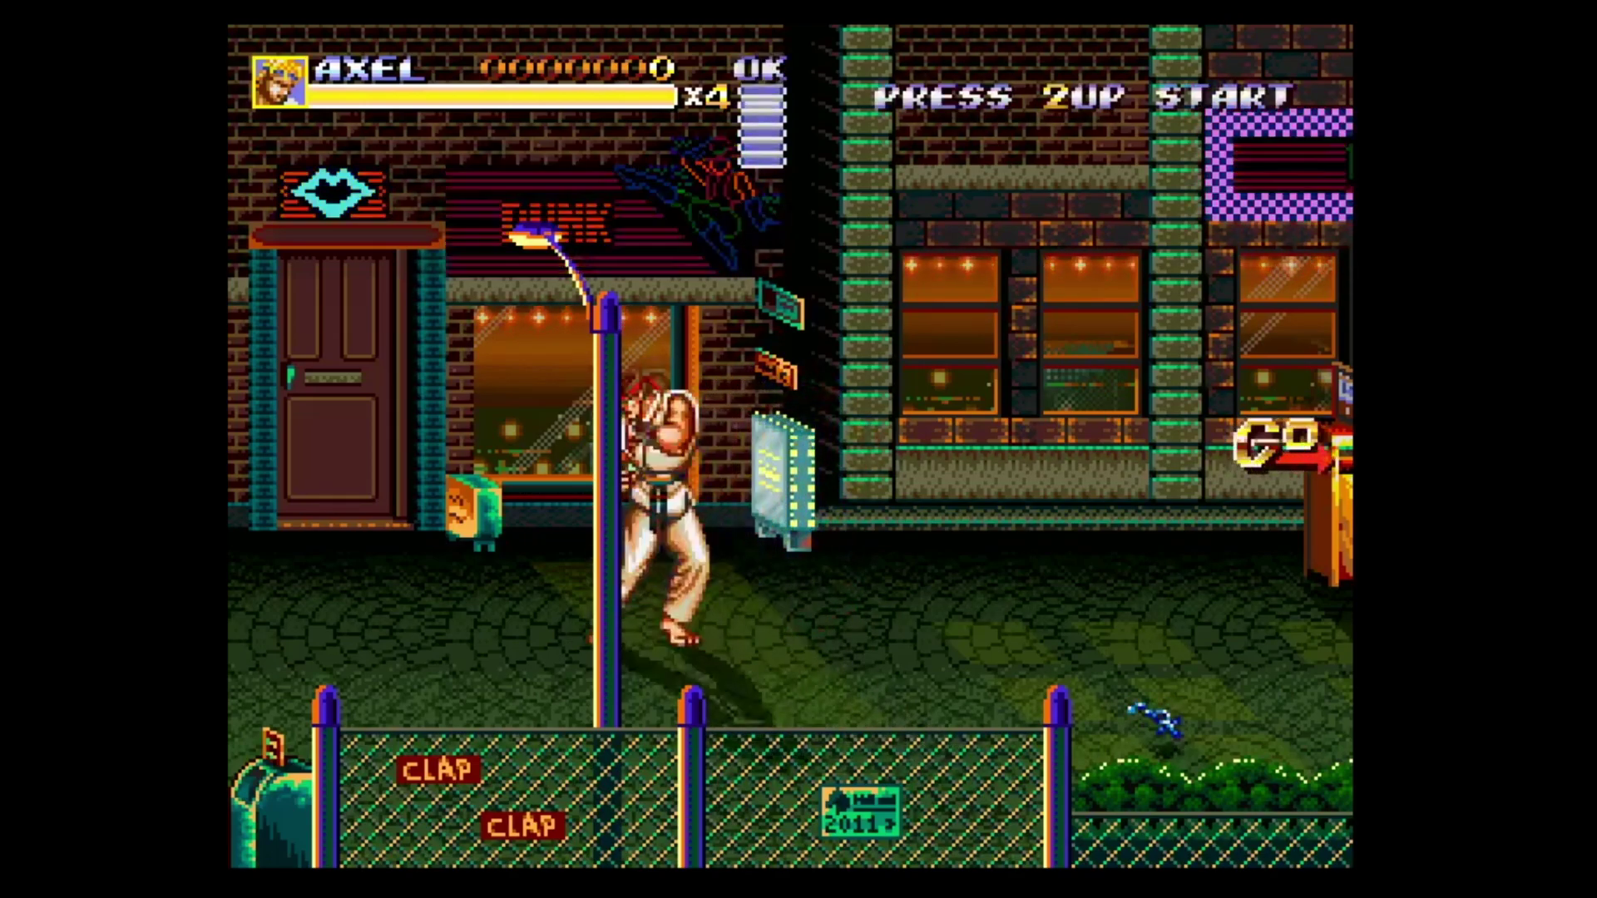
{"action": "key", "text": "Right"}
{"action": "key", "text": "Right"}
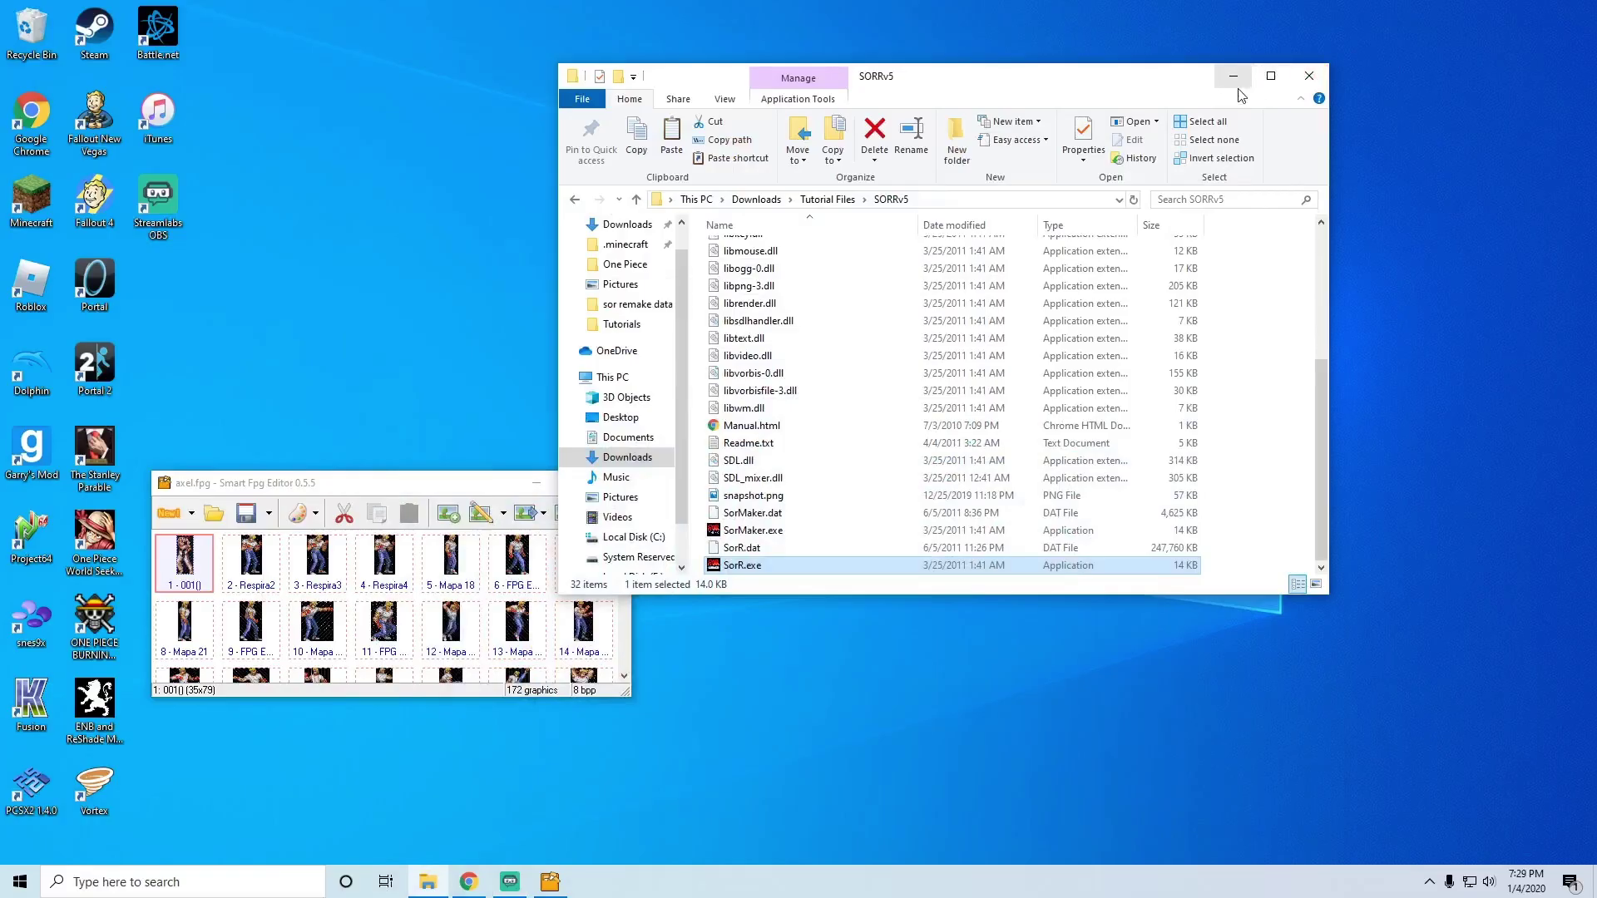
Step: Open the Smart Fpg Editor folder from Tutorial Files and bring the axel.fpg editor window in front of it
{"action": "left_click", "coordinate": [1271, 75]}
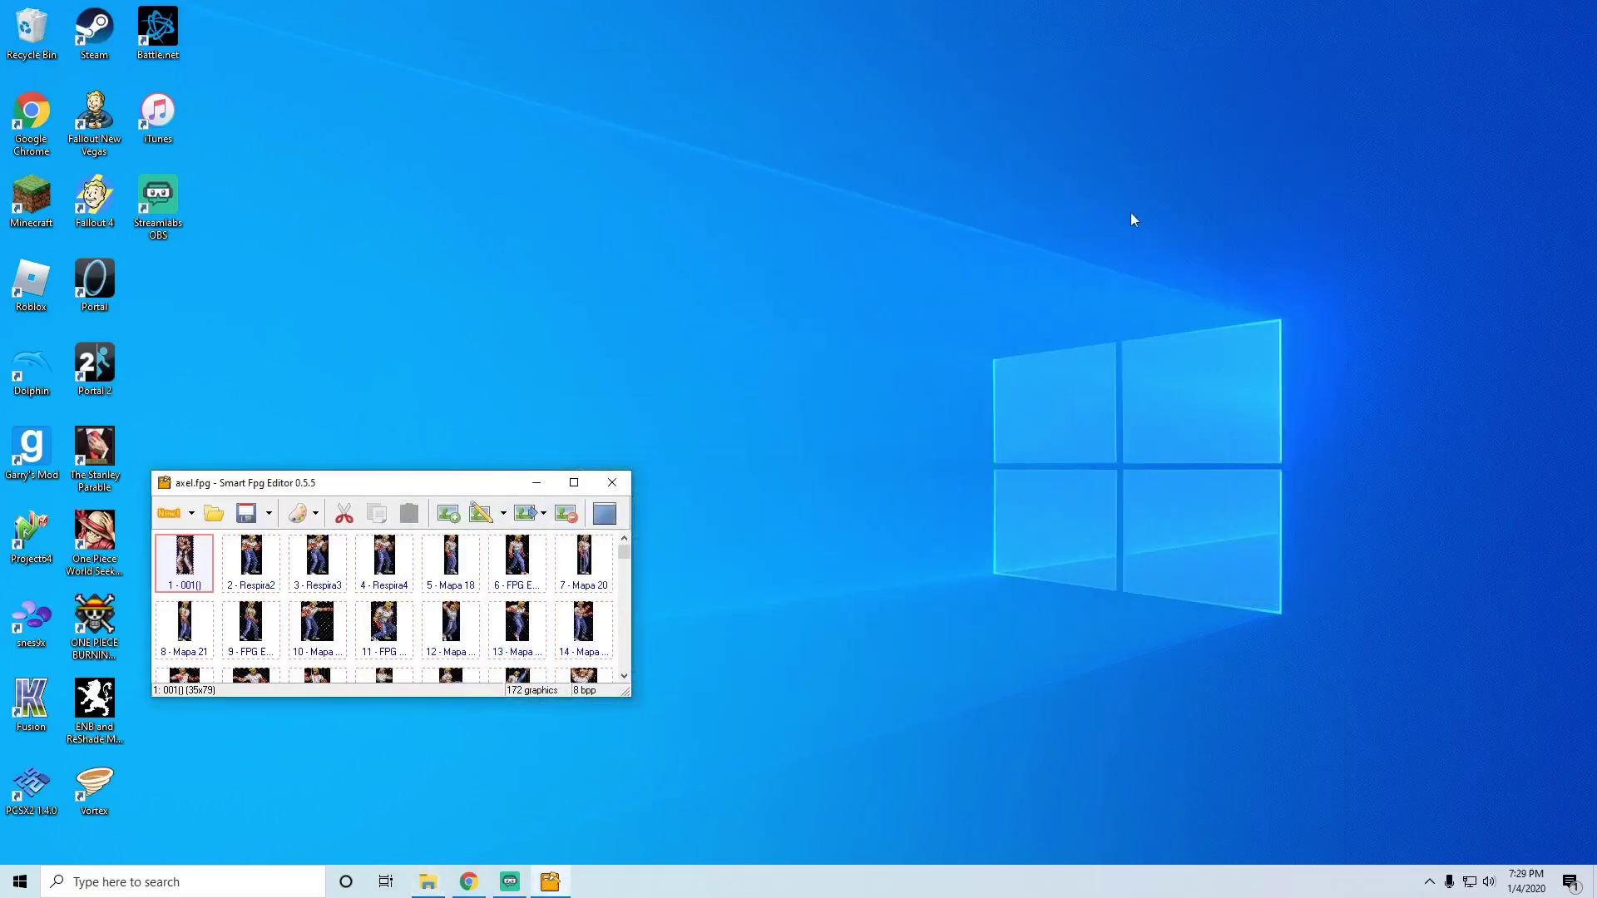
{"action": "left_click", "coordinate": [432, 883]}
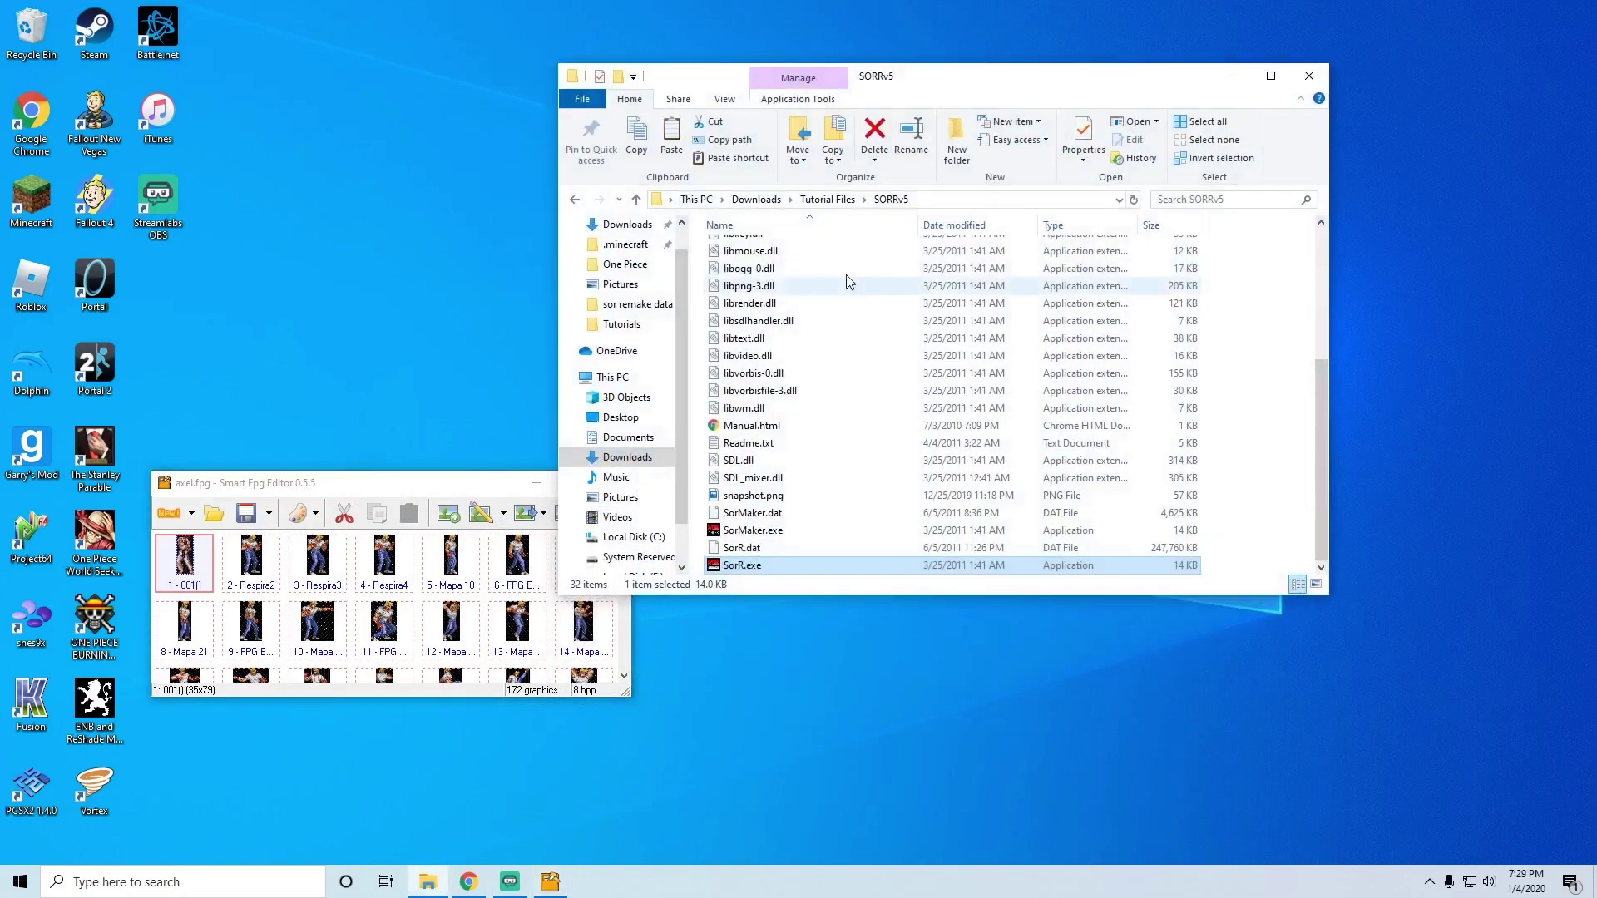
{"action": "left_click", "coordinate": [828, 200]}
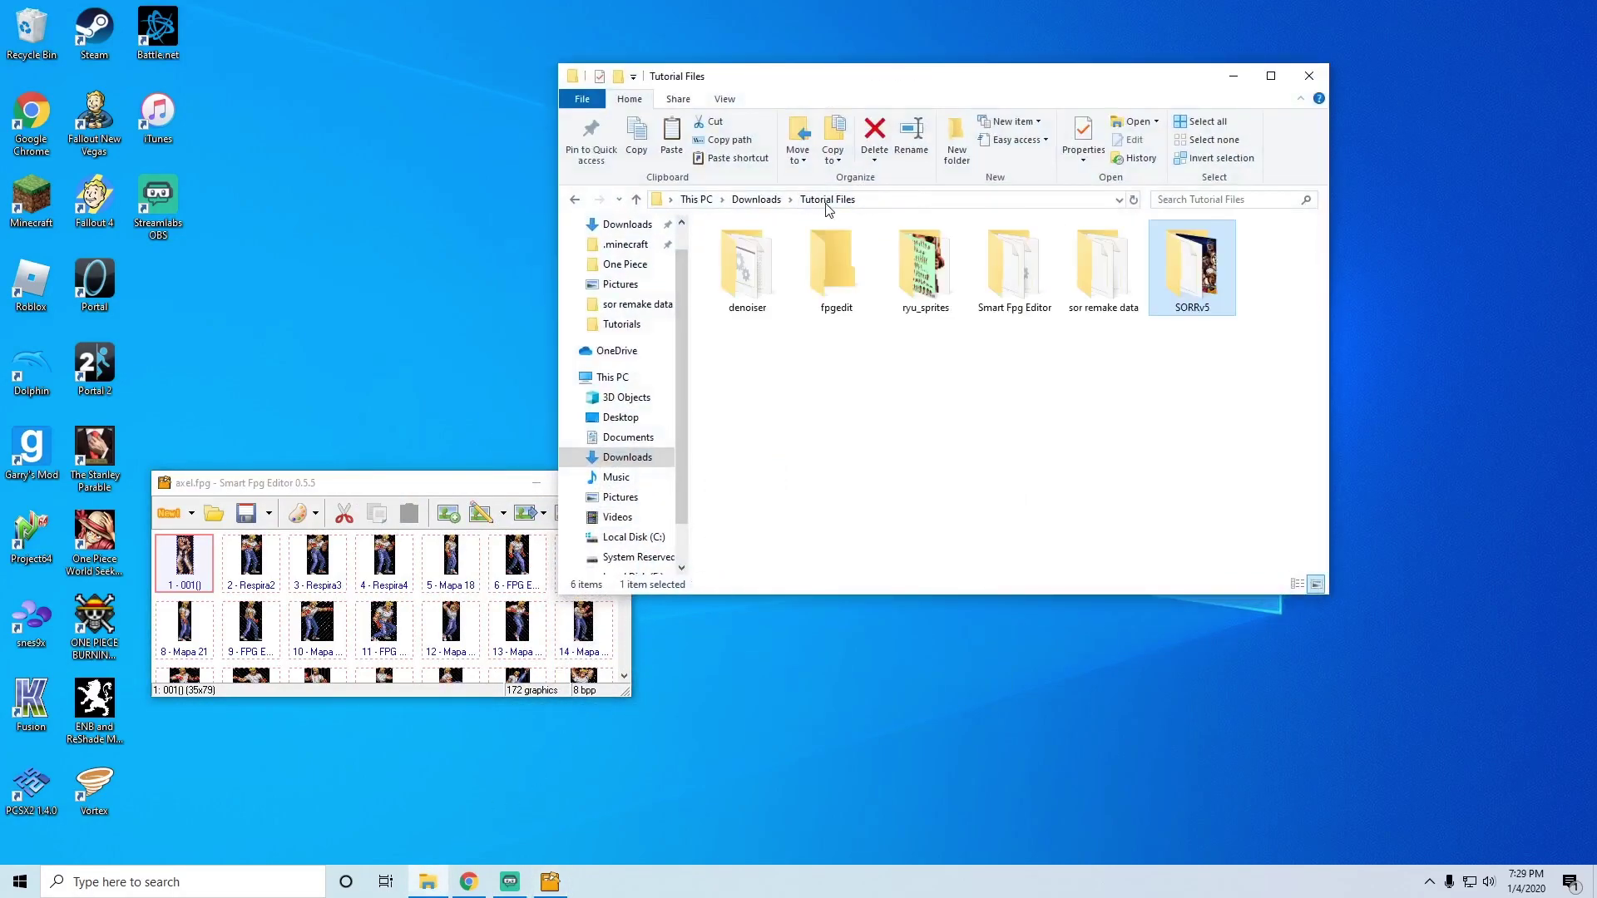
{"action": "double_click", "coordinate": [1007, 314]}
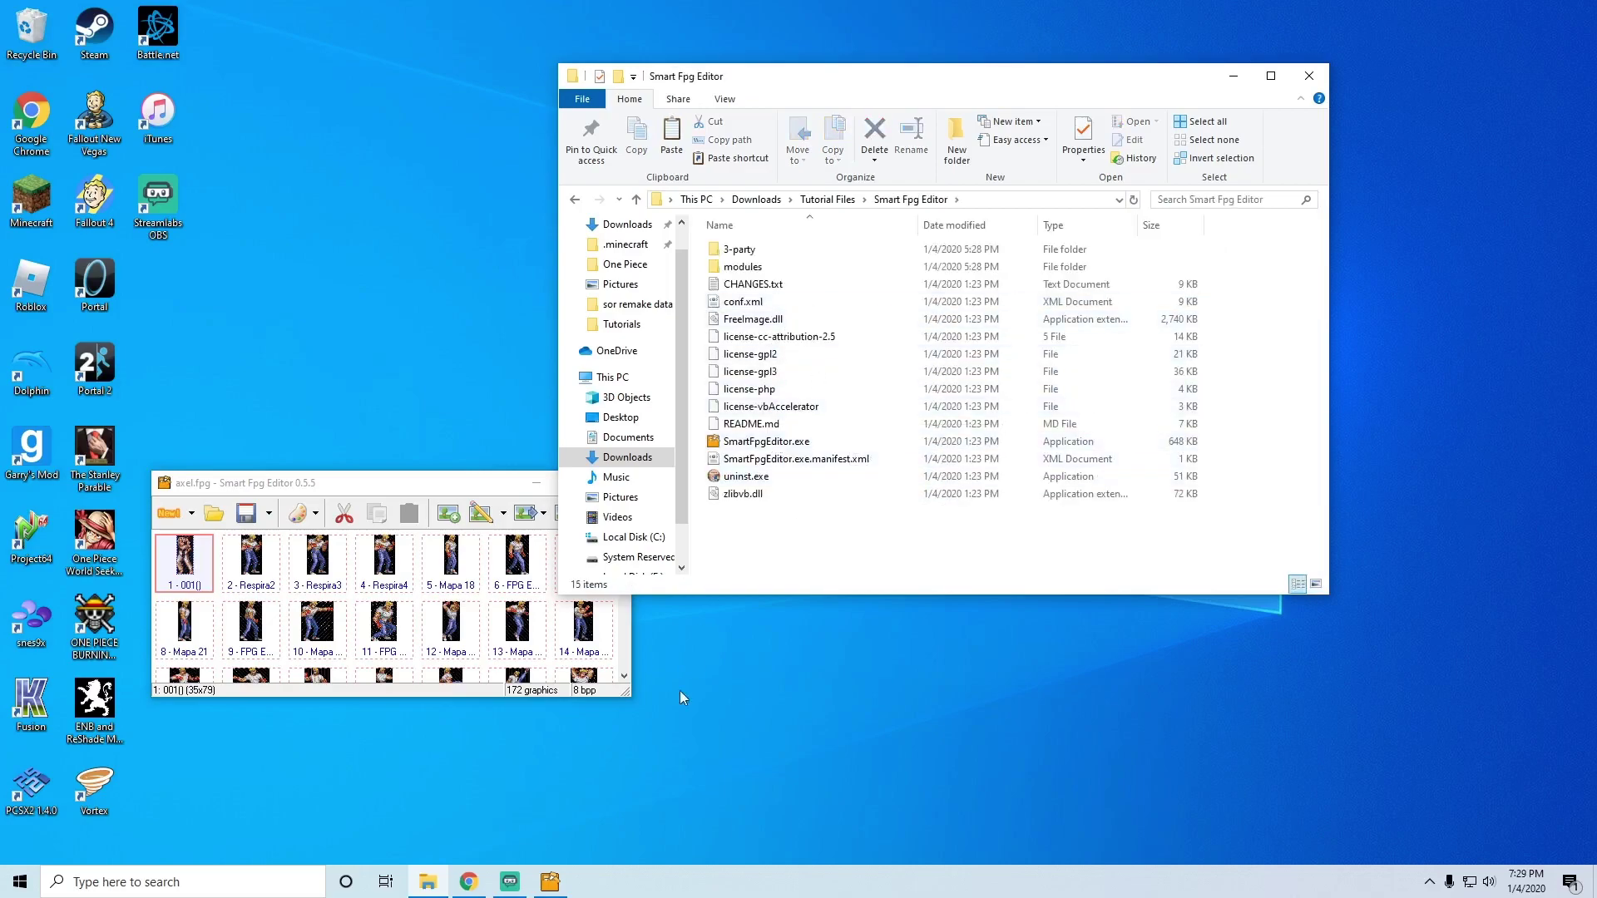
{"action": "left_click", "coordinate": [550, 880]}
{"action": "left_click_drag", "start_coordinate": [397, 487], "coordinate": [974, 283]}
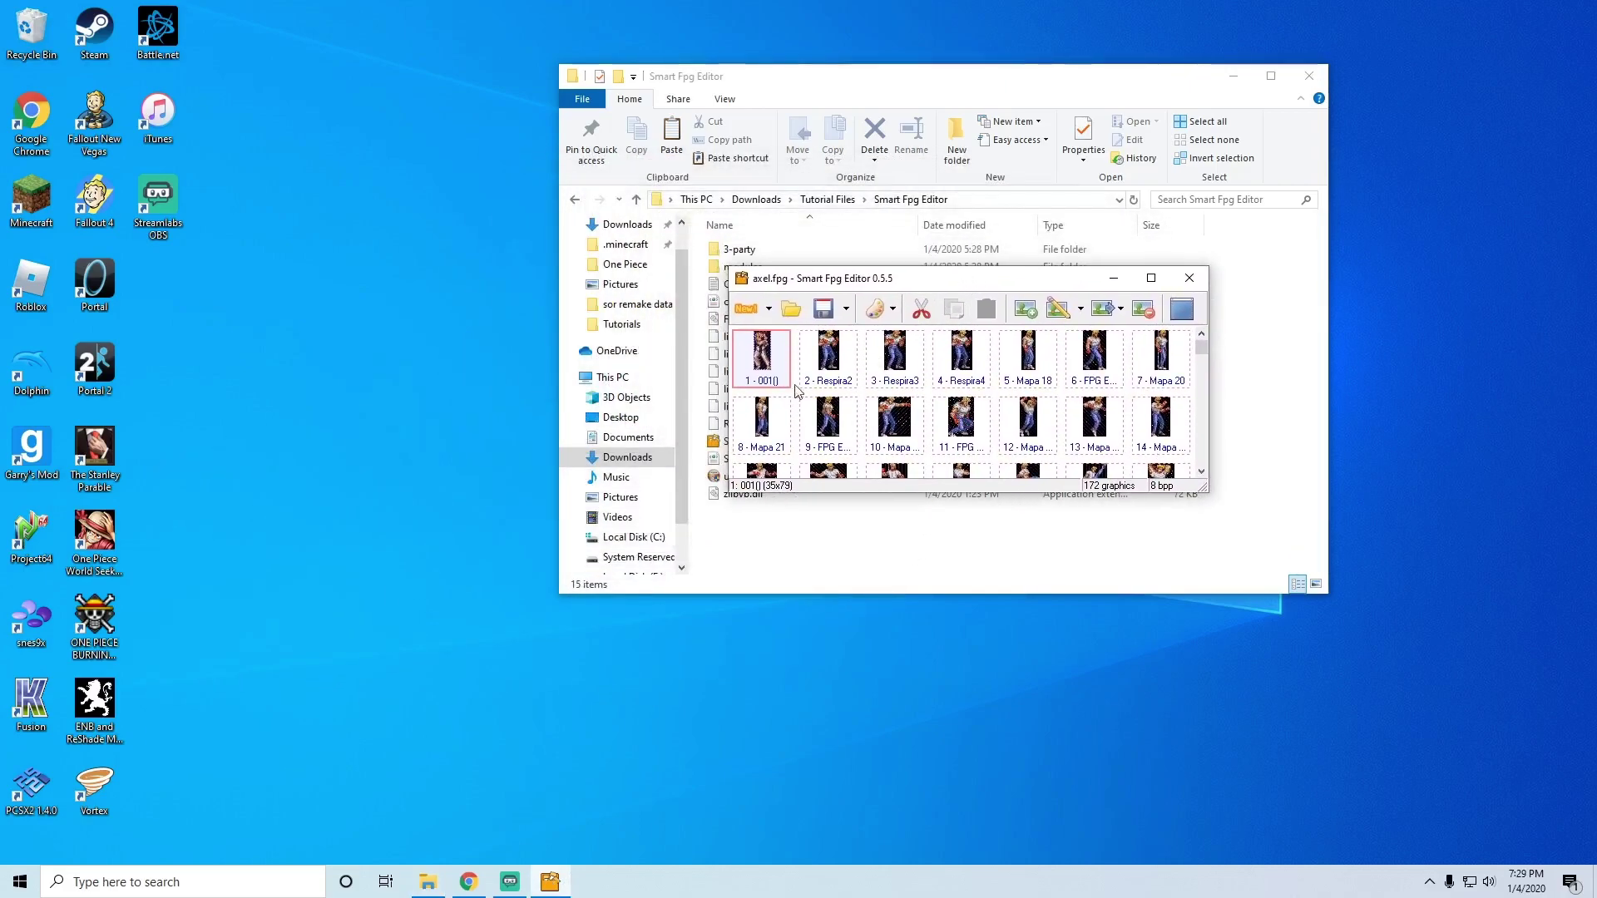
Step: Open graphic 001() and try to move its centre control point to (17, 79) at the feet, checking it at 400% zoom
{"action": "double_click", "coordinate": [764, 351]}
{"action": "left_click", "coordinate": [204, 186]}
{"action": "left_click", "coordinate": [200, 205]}
{"action": "left_click", "coordinate": [222, 186]}
{"action": "left_click", "coordinate": [241, 186]}
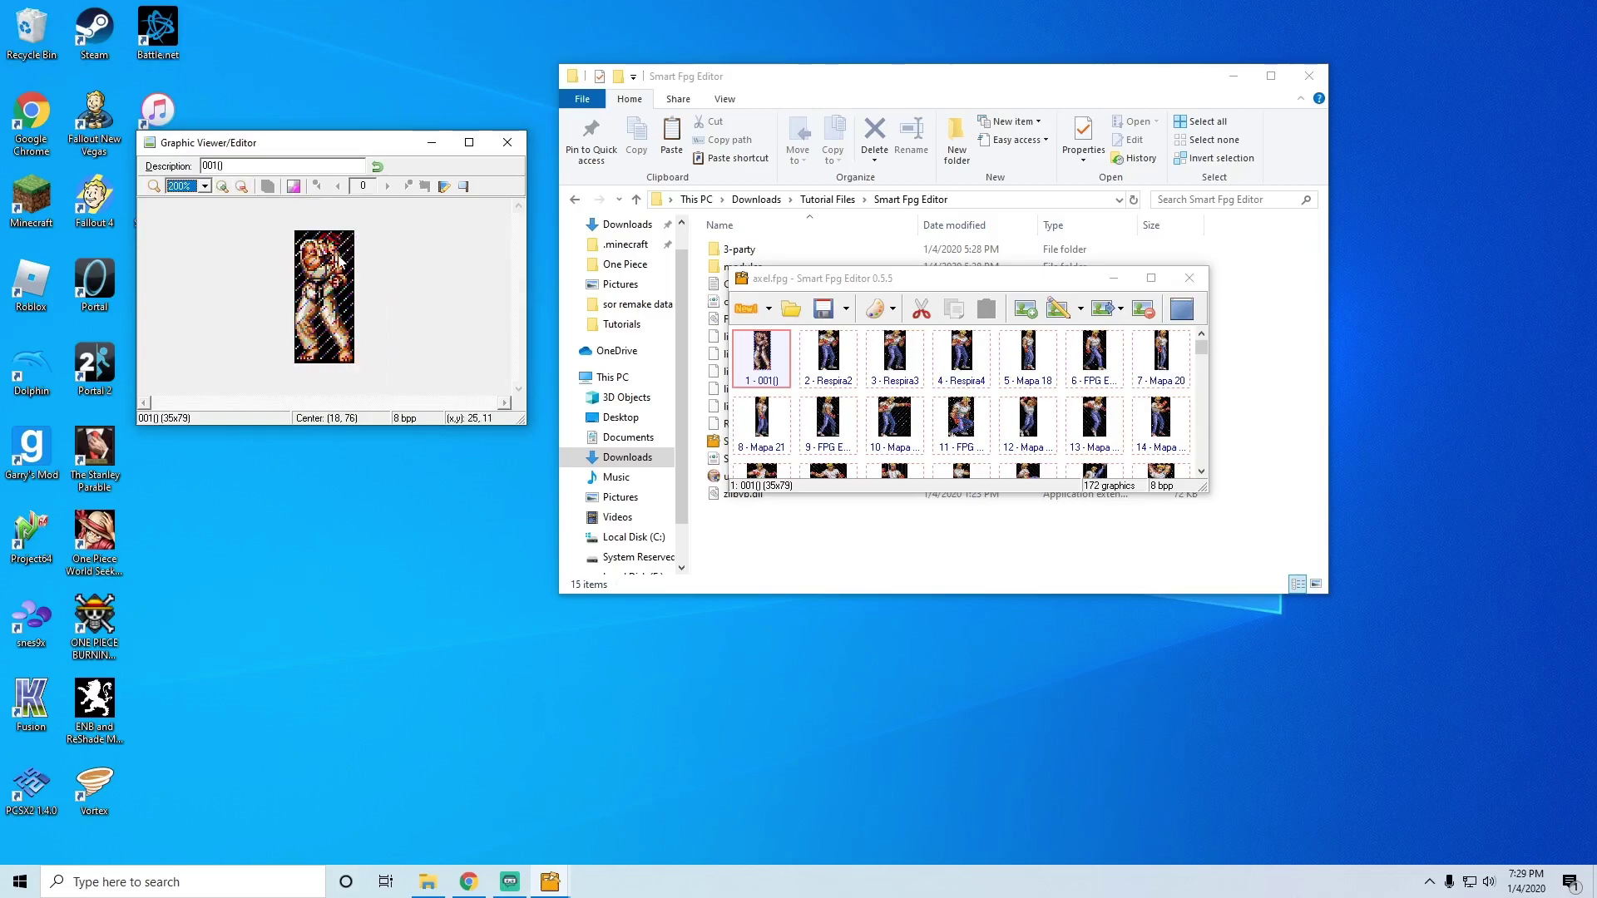
{"action": "left_click", "coordinate": [341, 315]}
{"action": "left_click", "coordinate": [445, 187]}
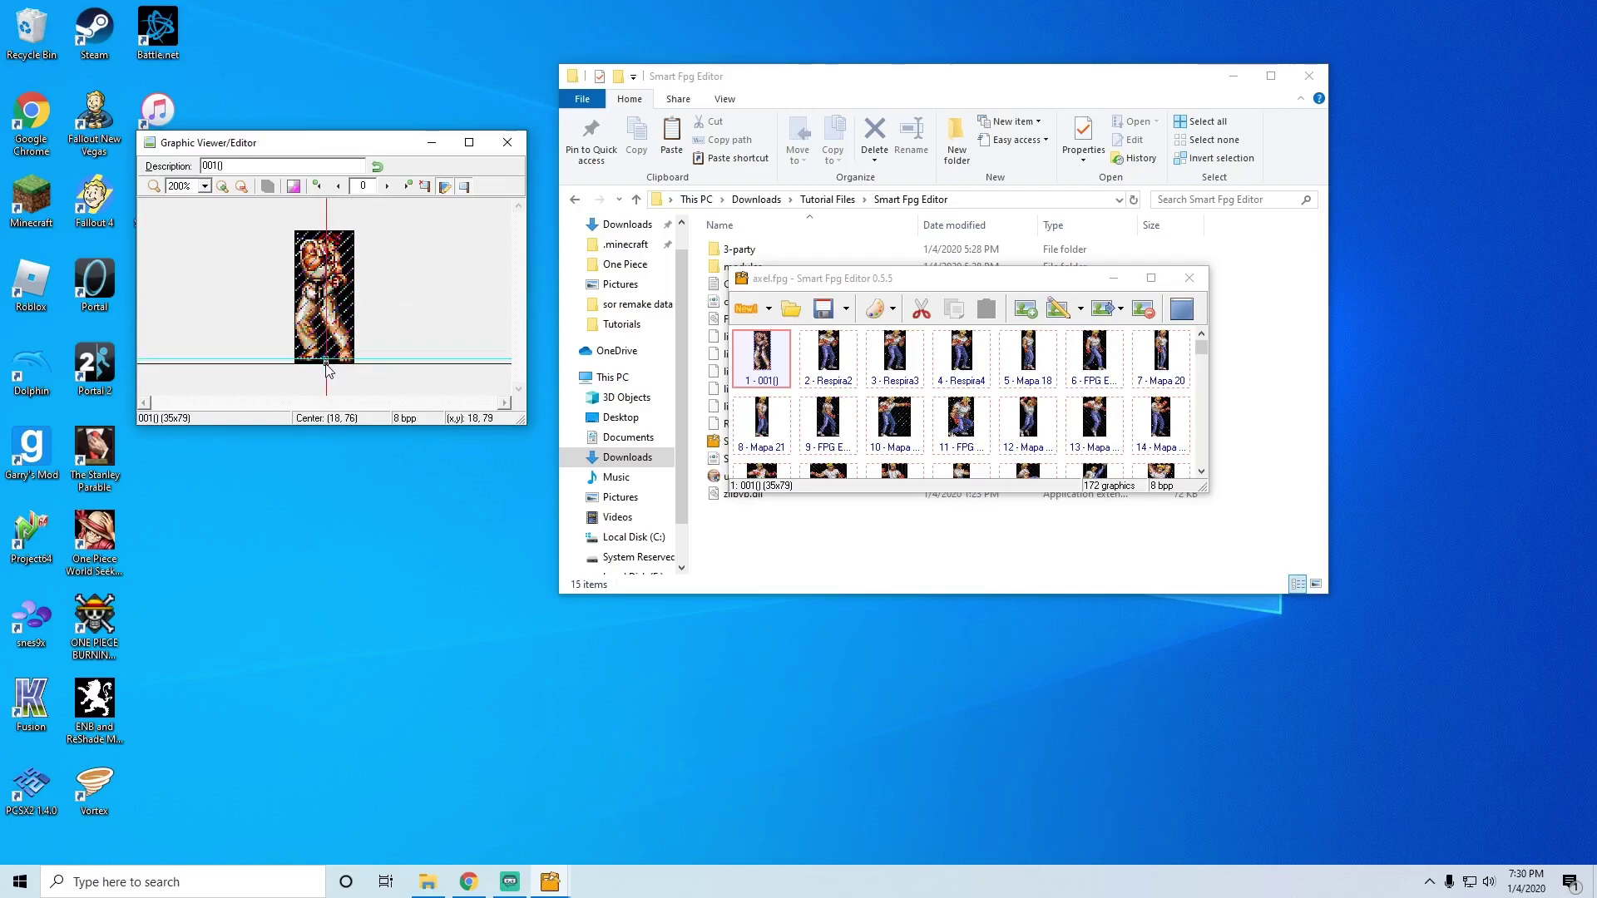
{"action": "left_click", "coordinate": [326, 363]}
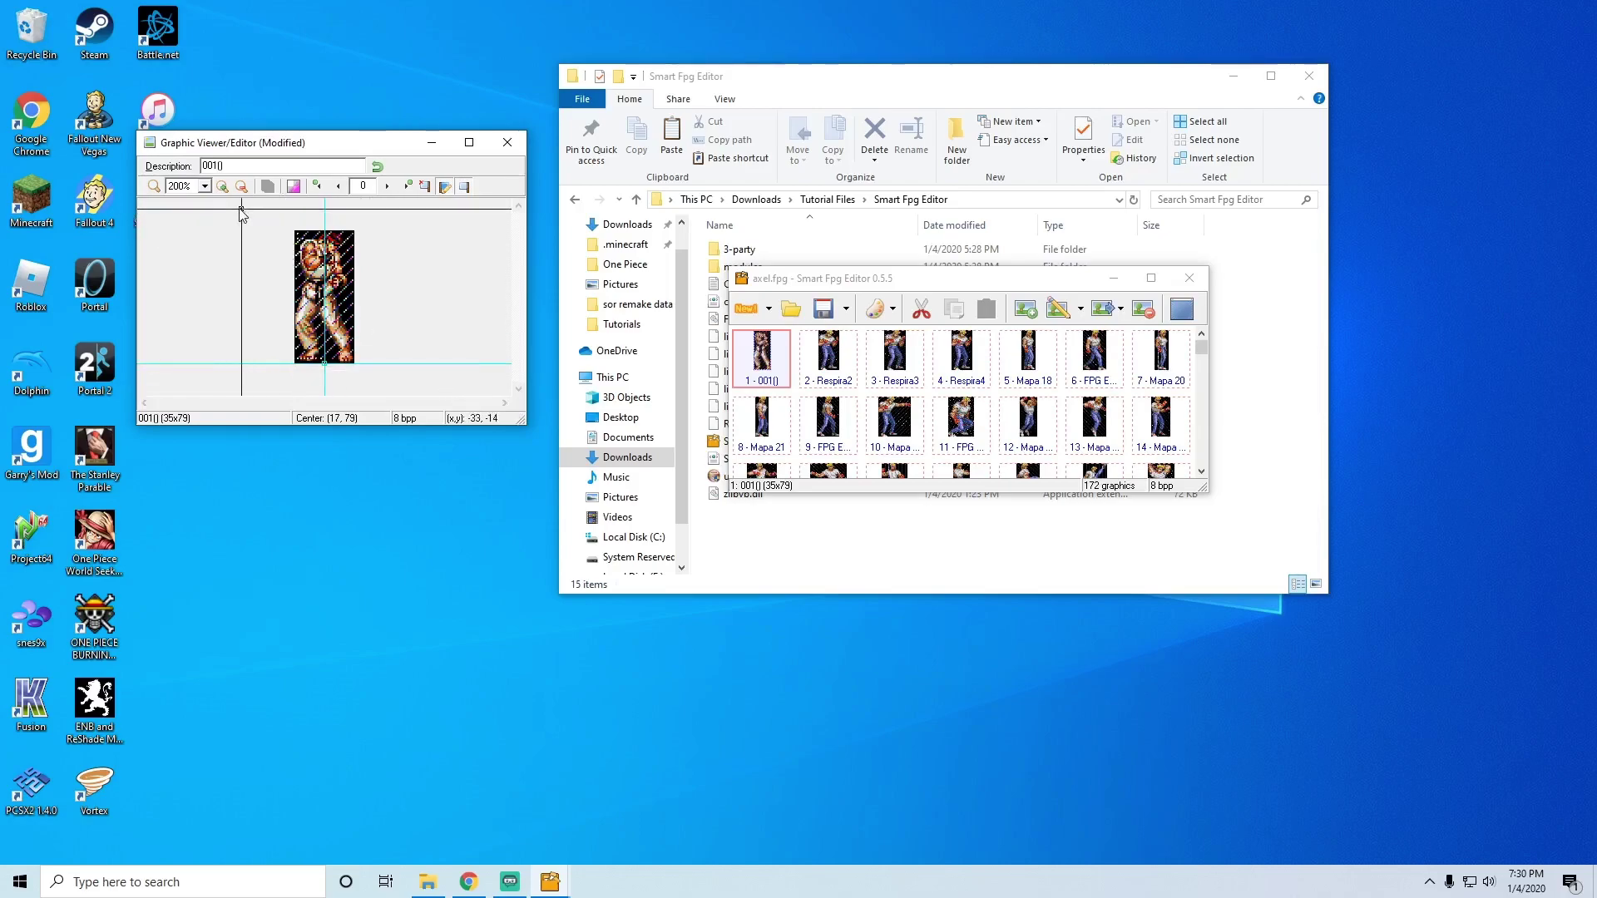
{"action": "scroll", "coordinate": [243, 215], "scroll_direction": "up", "scroll_amount": 1}
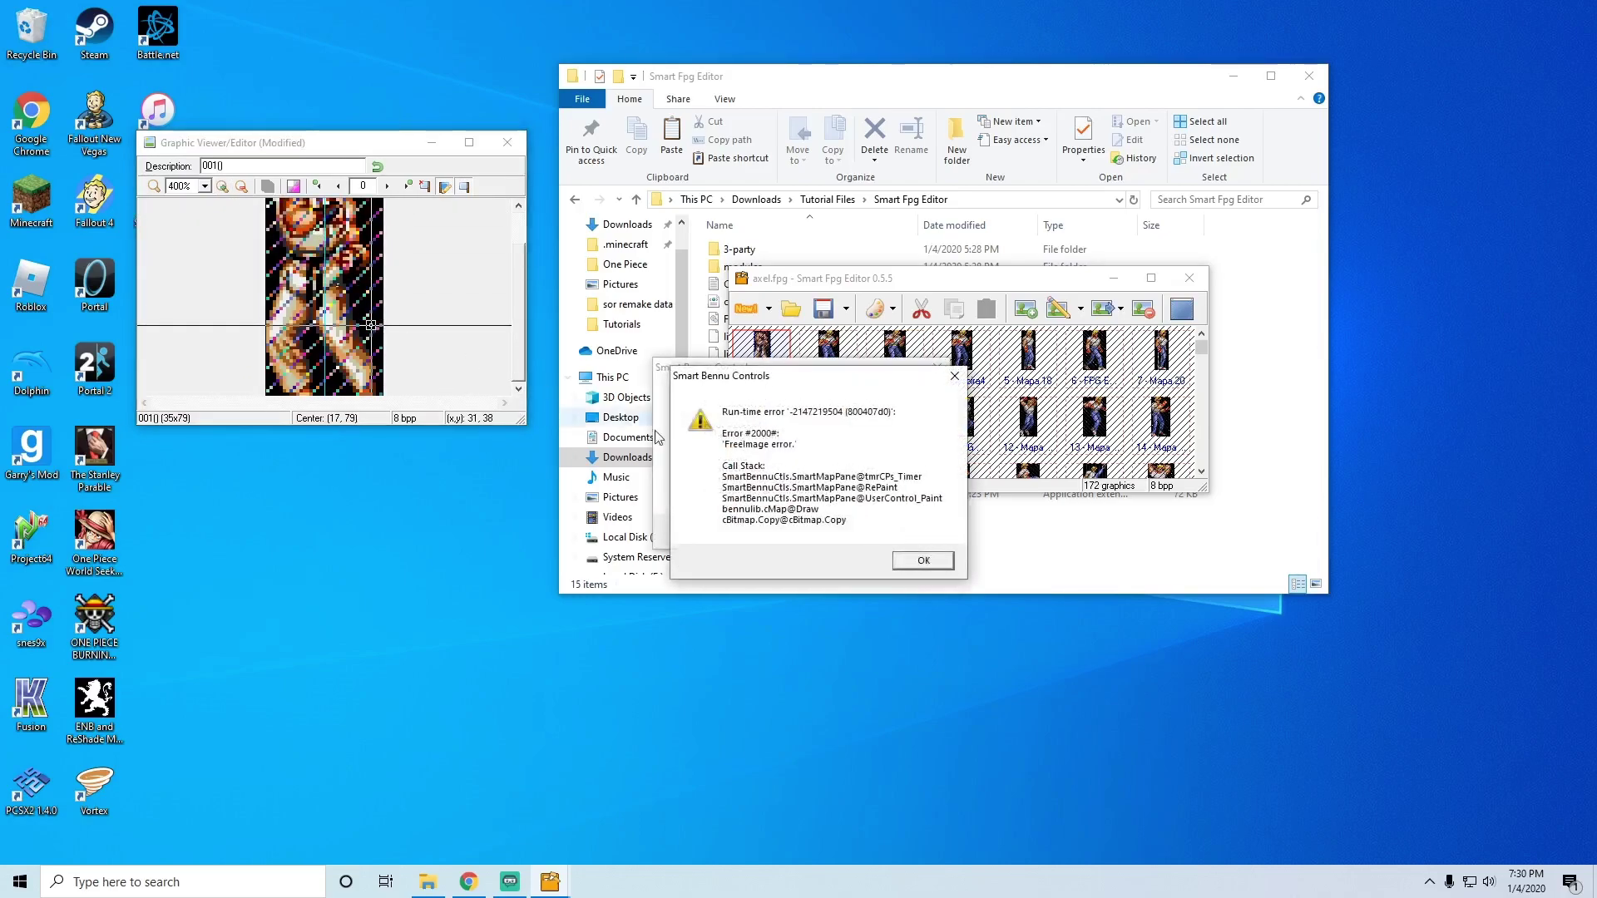
Step: Dismiss all the Smart Bennu Controls run-time error messages
{"action": "left_click", "coordinate": [915, 562]}
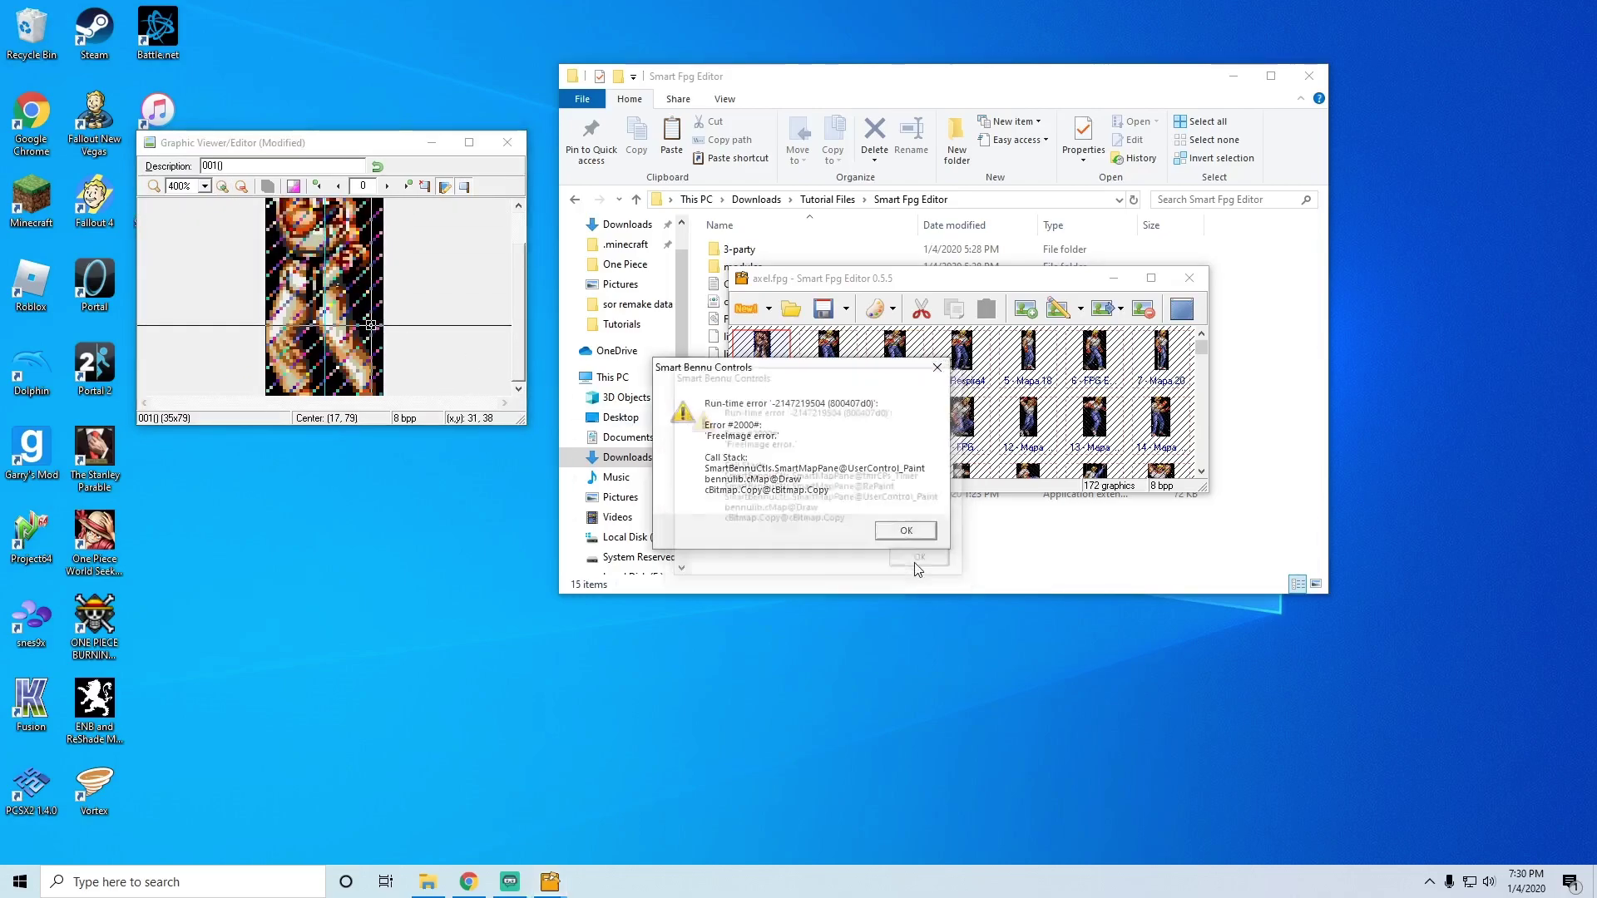
{"action": "left_click", "coordinate": [910, 562]}
{"action": "left_click", "coordinate": [910, 562]}
{"action": "left_click", "coordinate": [910, 561]}
{"action": "left_click", "coordinate": [906, 538]}
{"action": "left_click", "coordinate": [906, 538]}
{"action": "left_click", "coordinate": [906, 537]}
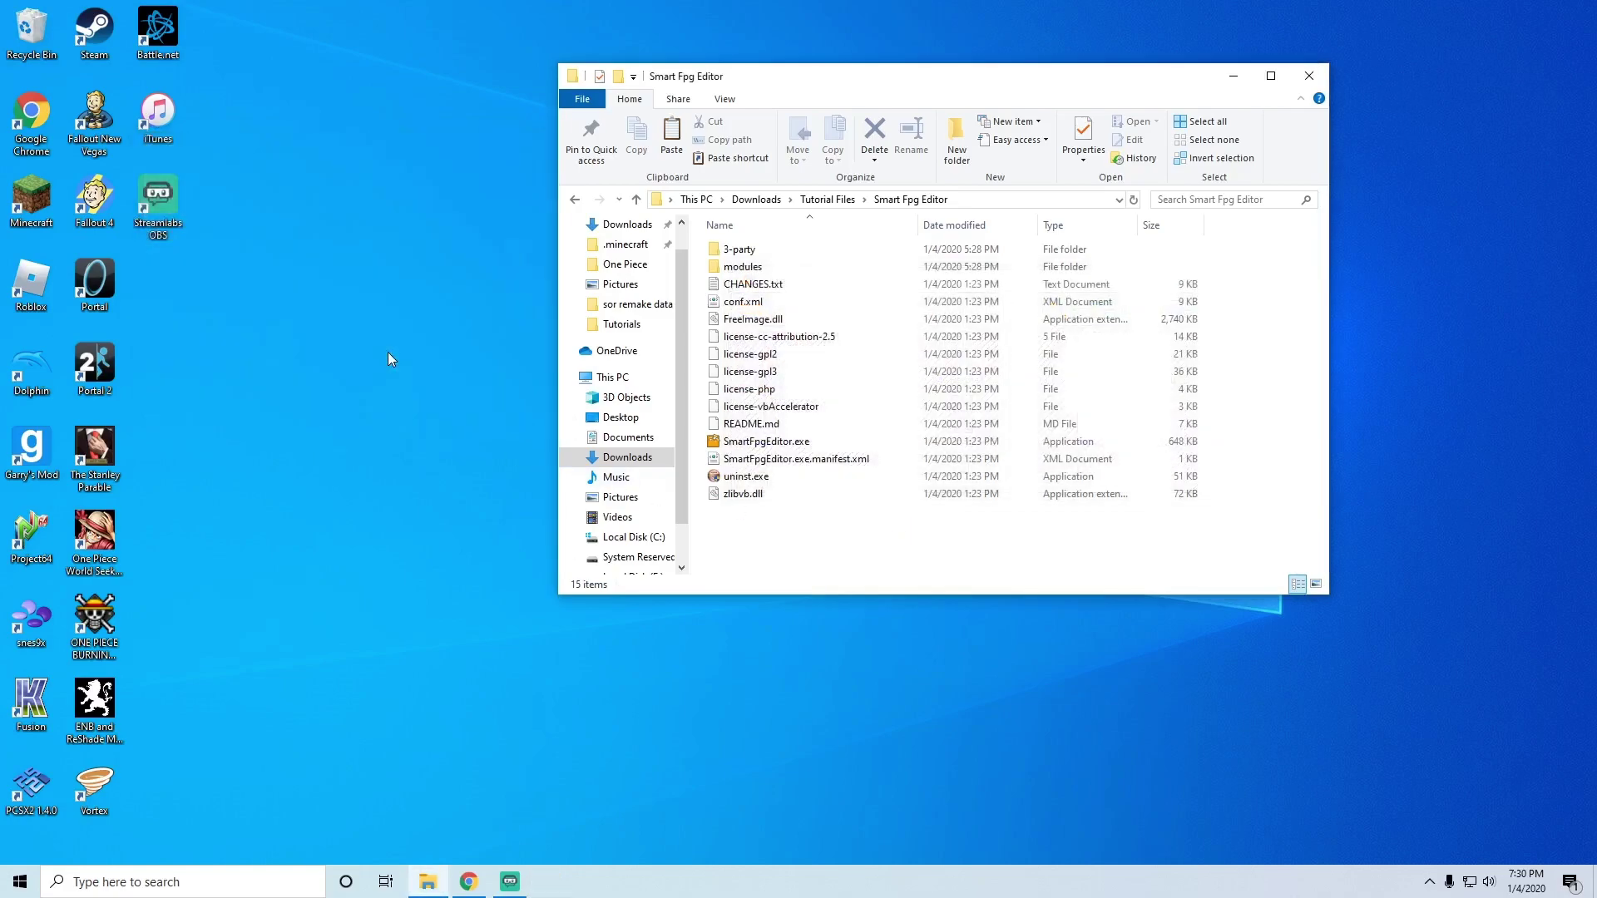
Step: Relaunch SmartFpgEditor.exe and bring up graphic 001() of axel.fpg in the Graphic Viewer/Editor
{"action": "double_click", "coordinate": [766, 441]}
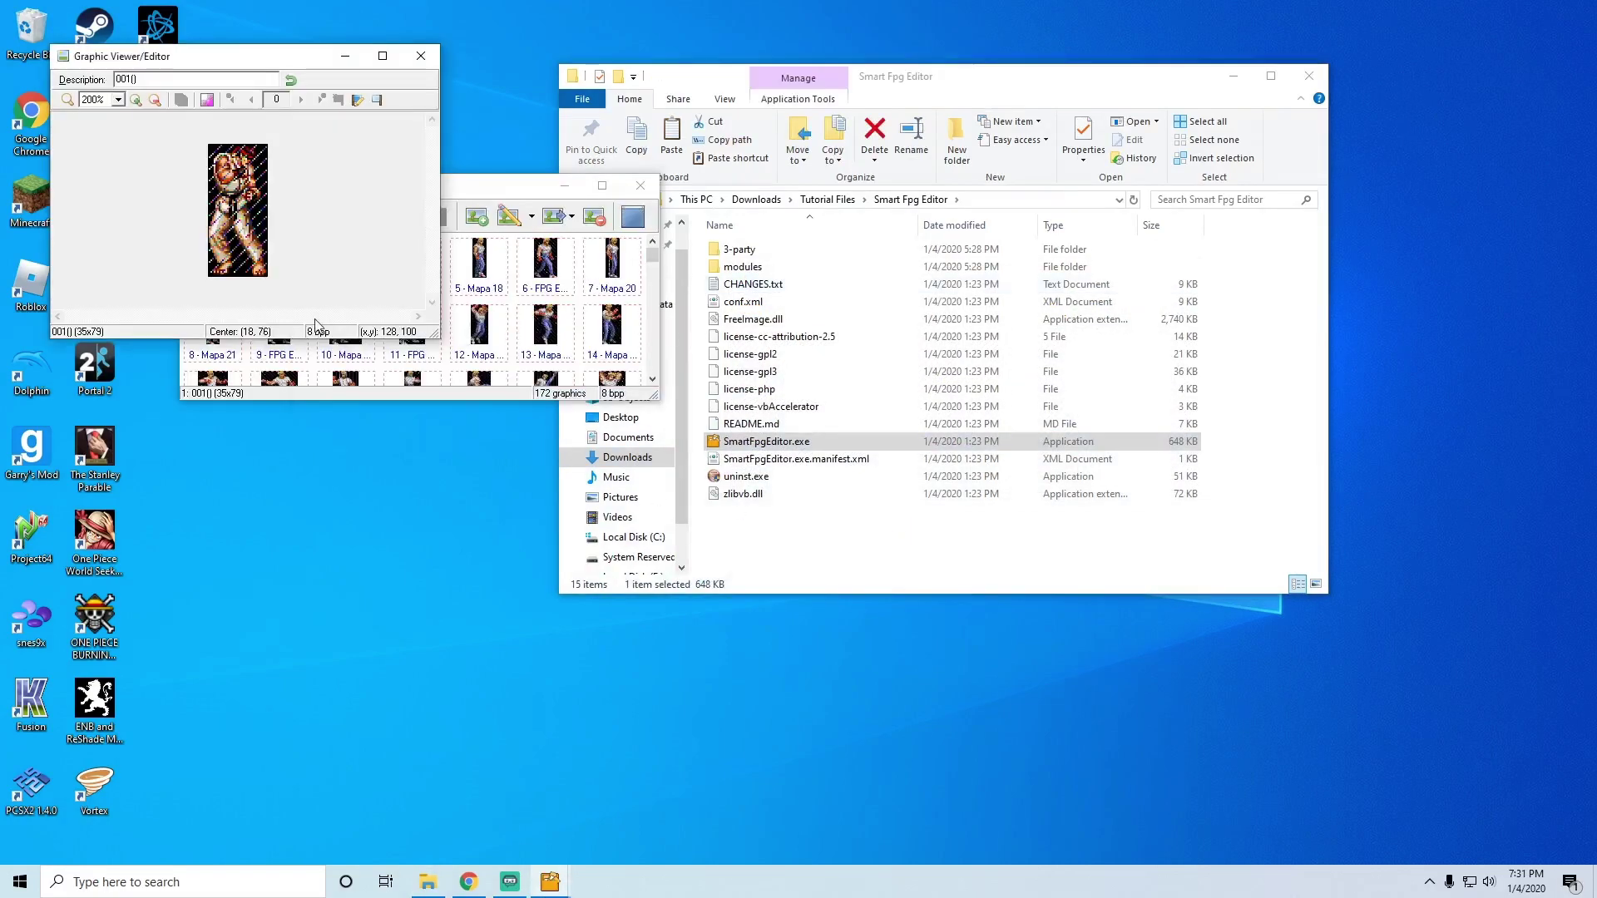
{"action": "left_click_drag", "start_coordinate": [255, 57], "coordinate": [791, 324]}
{"action": "left_click", "coordinate": [692, 356]}
{"action": "left_click", "coordinate": [692, 356]}
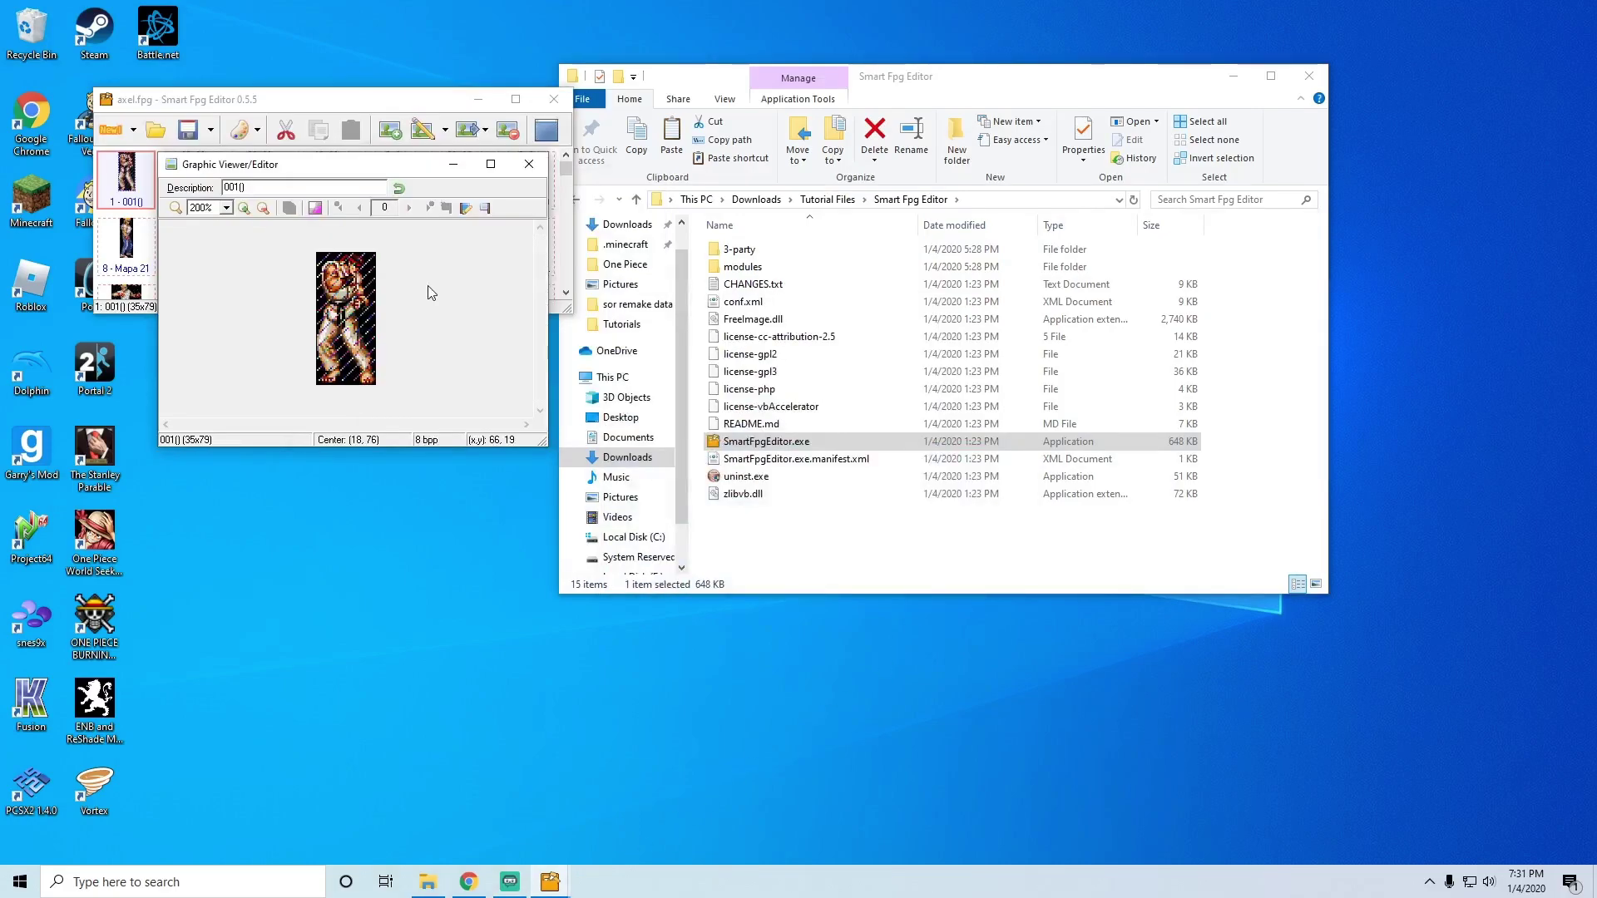
Step: Turn on control point editing, place the centre of graphic 001() at (19, 79) under the feet and close the viewer
{"action": "left_click", "coordinate": [469, 209]}
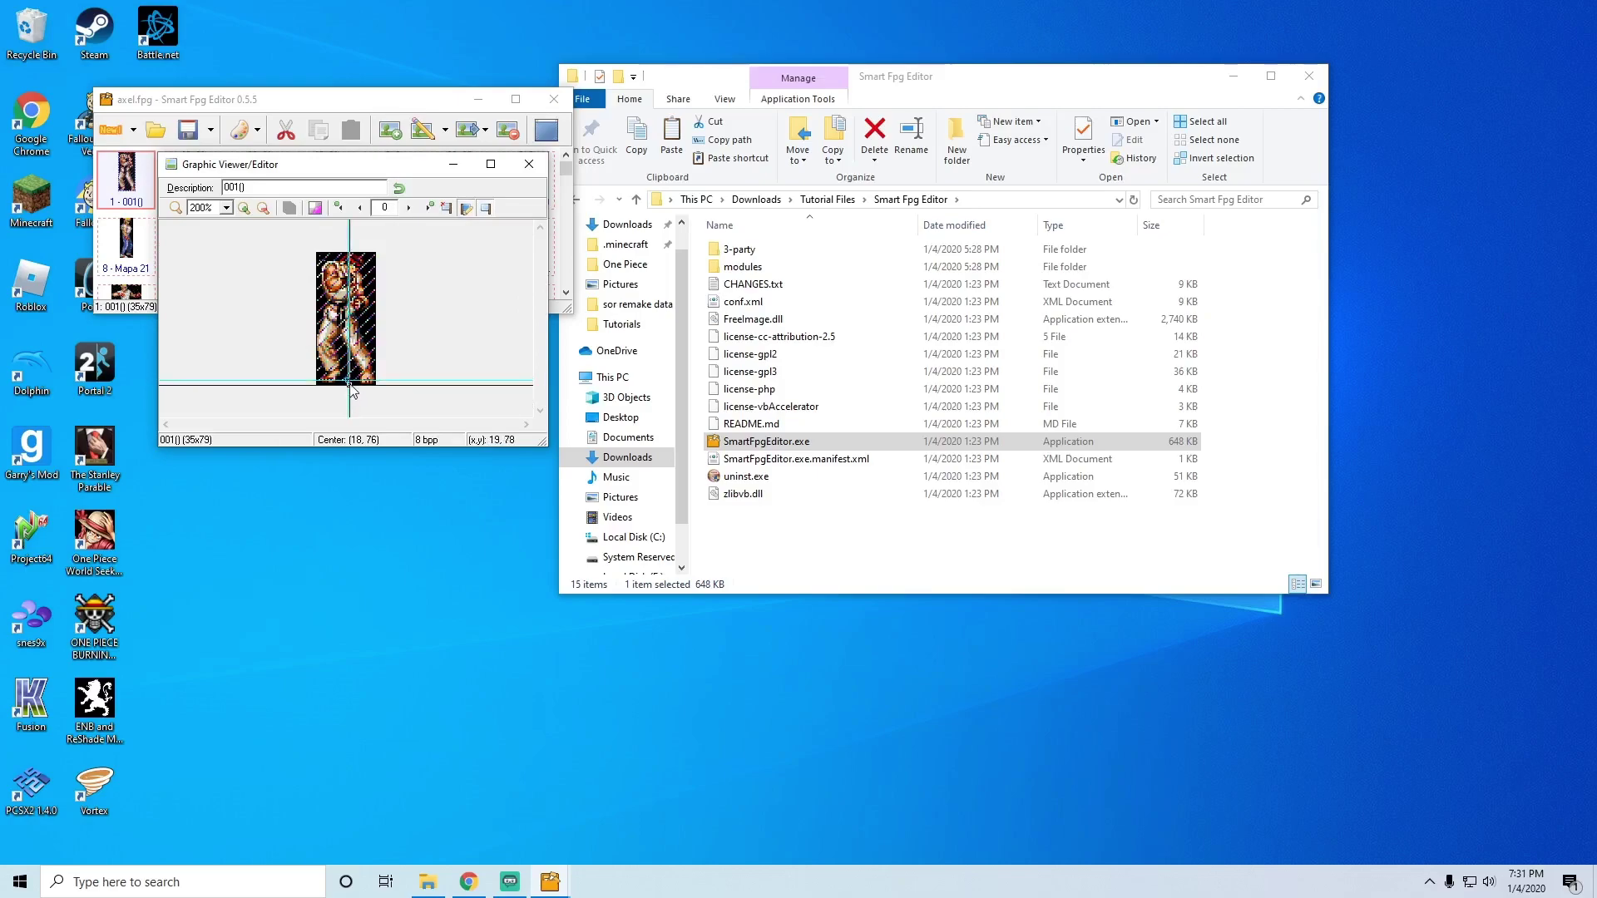
{"action": "left_click", "coordinate": [349, 384]}
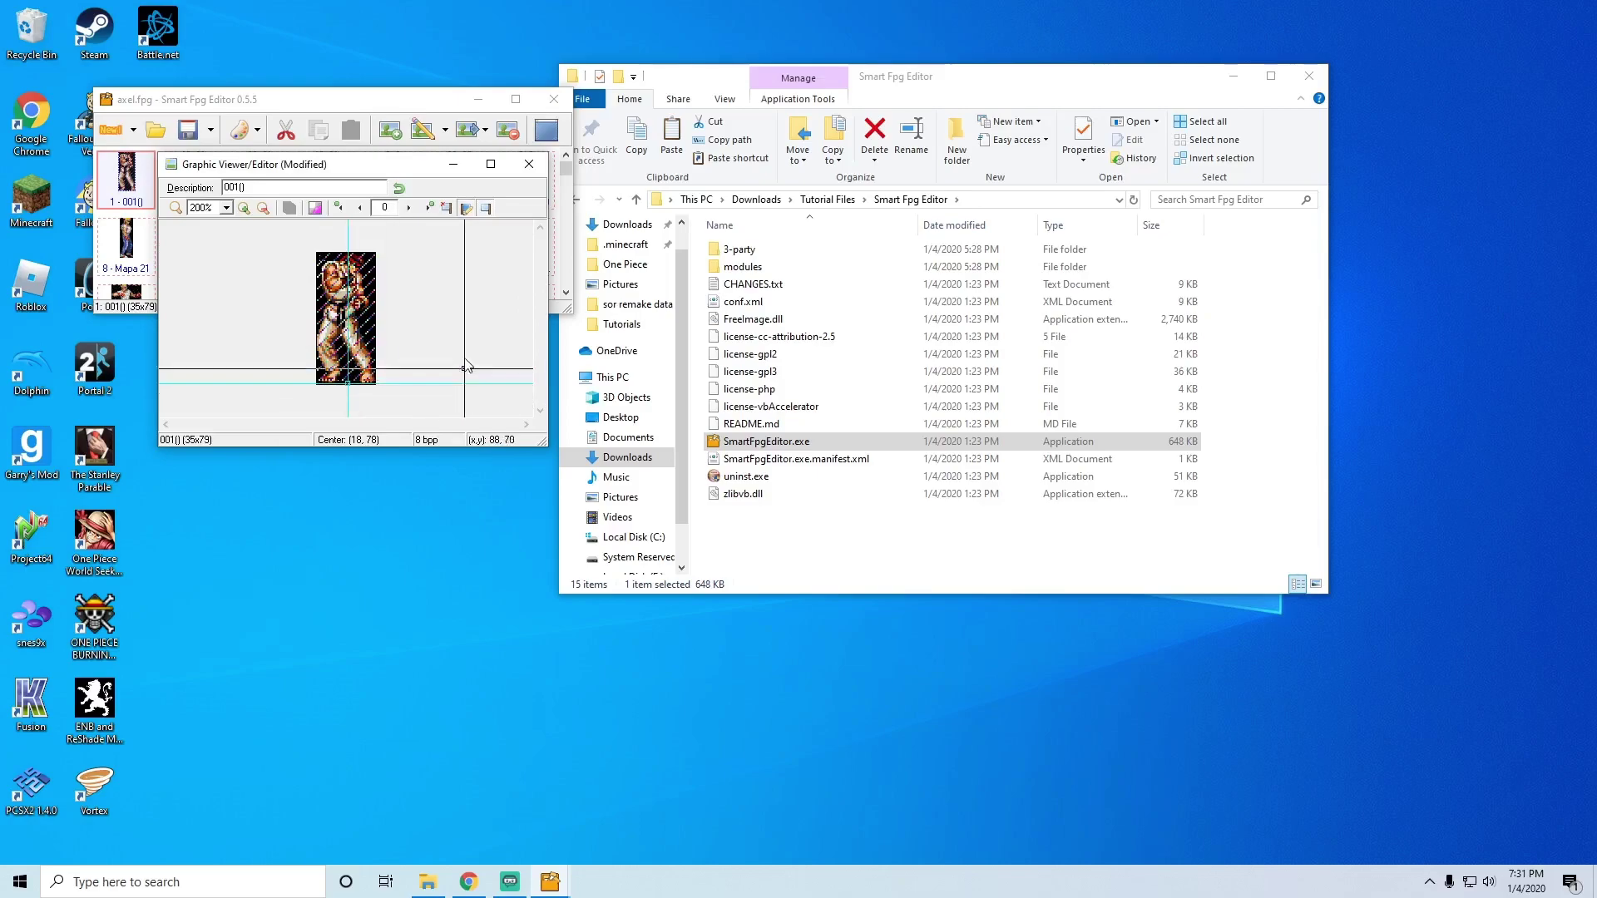
{"action": "left_click", "coordinate": [349, 386]}
{"action": "left_click", "coordinate": [347, 386]}
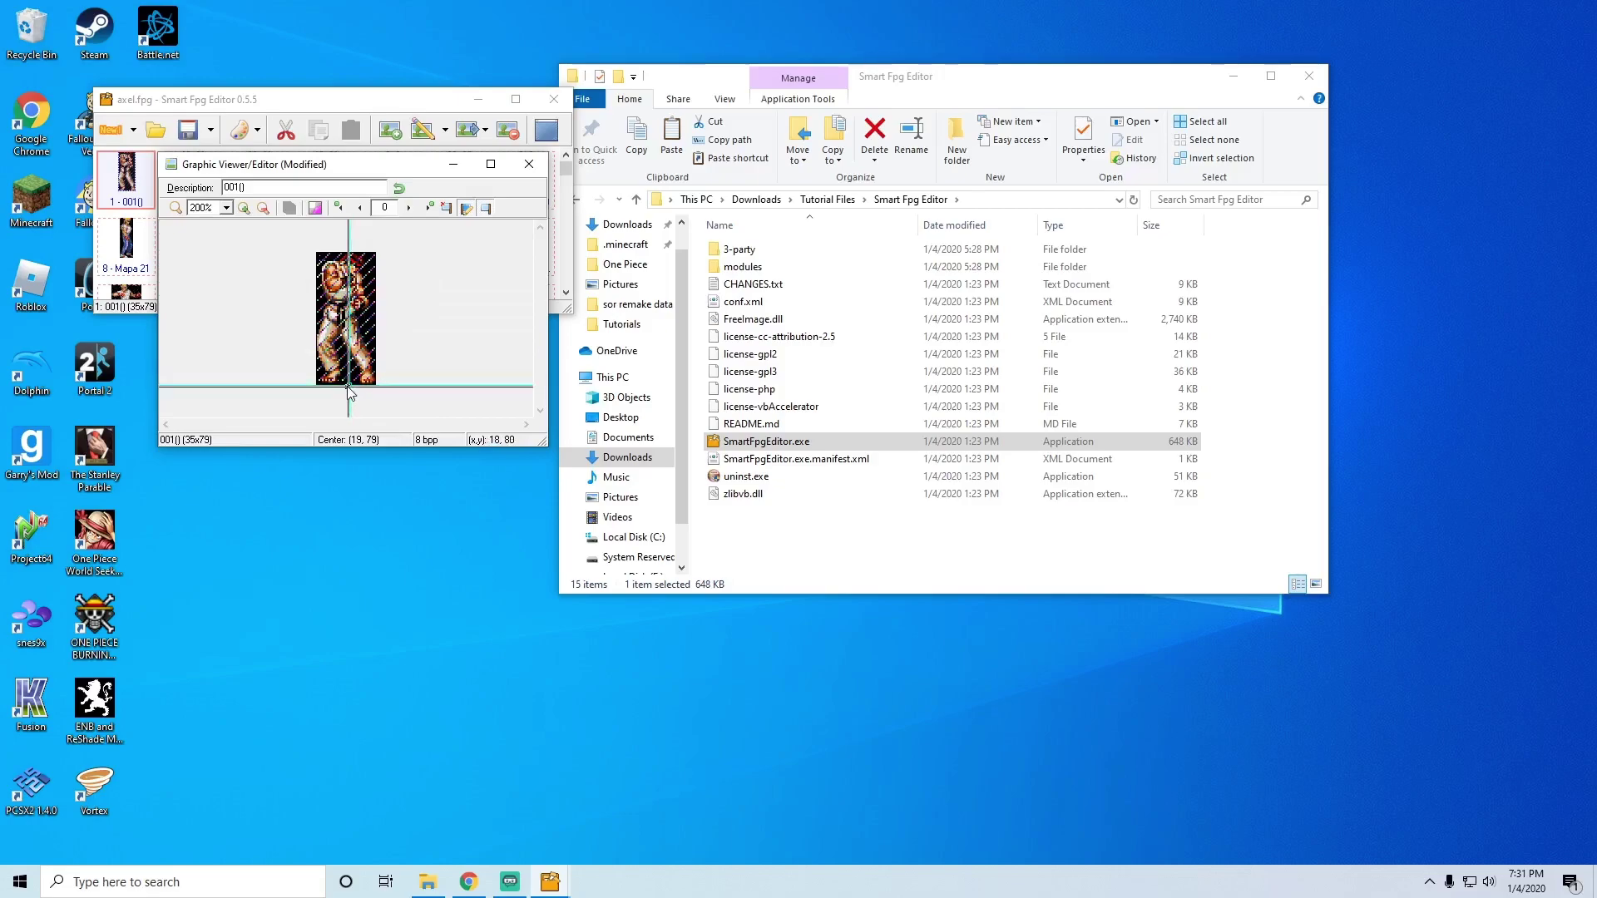
{"action": "left_click", "coordinate": [529, 164]}
Step: Arrange the axel.fpg editor and File Explorer windows side by side and go back to the Tutorial Files folder
{"action": "left_click_drag", "start_coordinate": [321, 108], "coordinate": [510, 298]}
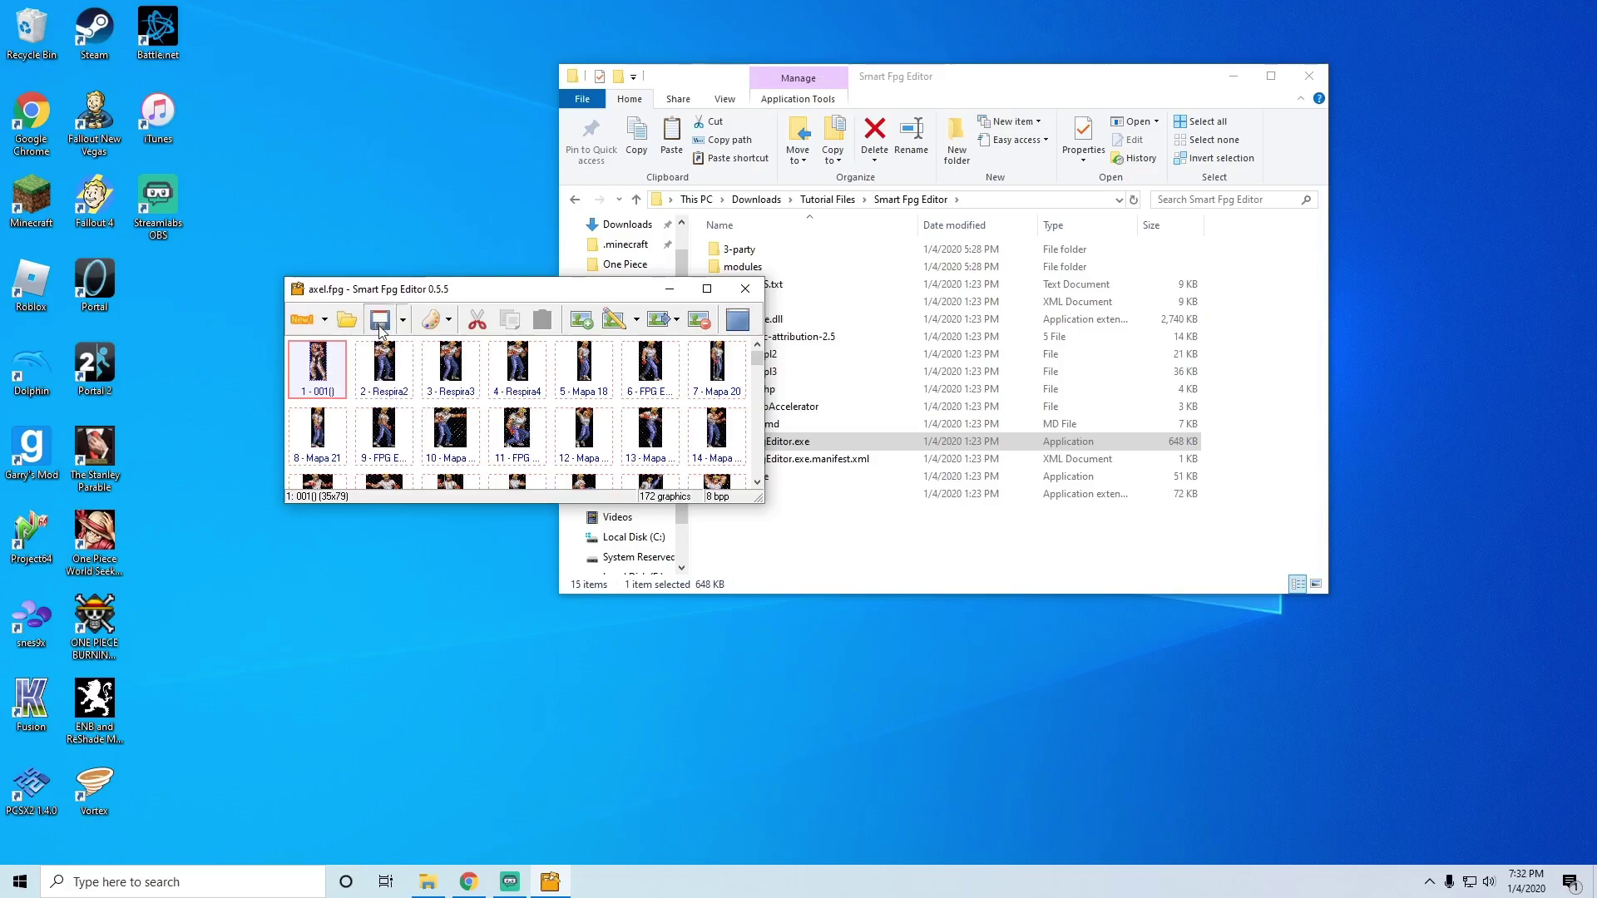
{"action": "left_click_drag", "start_coordinate": [647, 291], "coordinate": [505, 248]}
{"action": "left_click_drag", "start_coordinate": [930, 85], "coordinate": [1033, 94]}
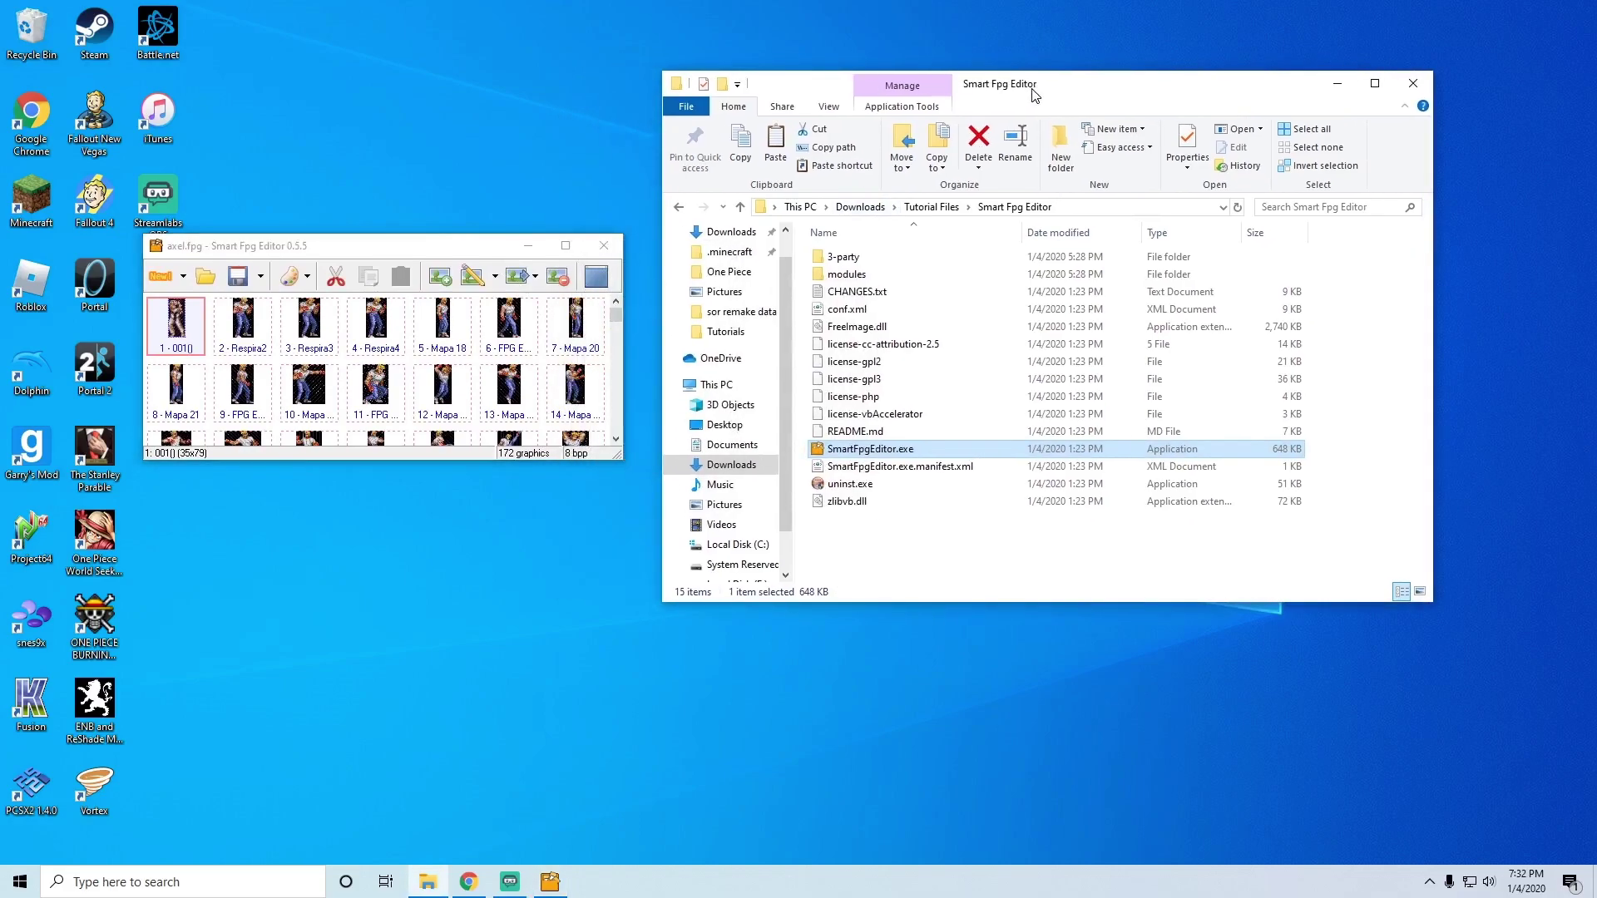
{"action": "left_click", "coordinate": [933, 209]}
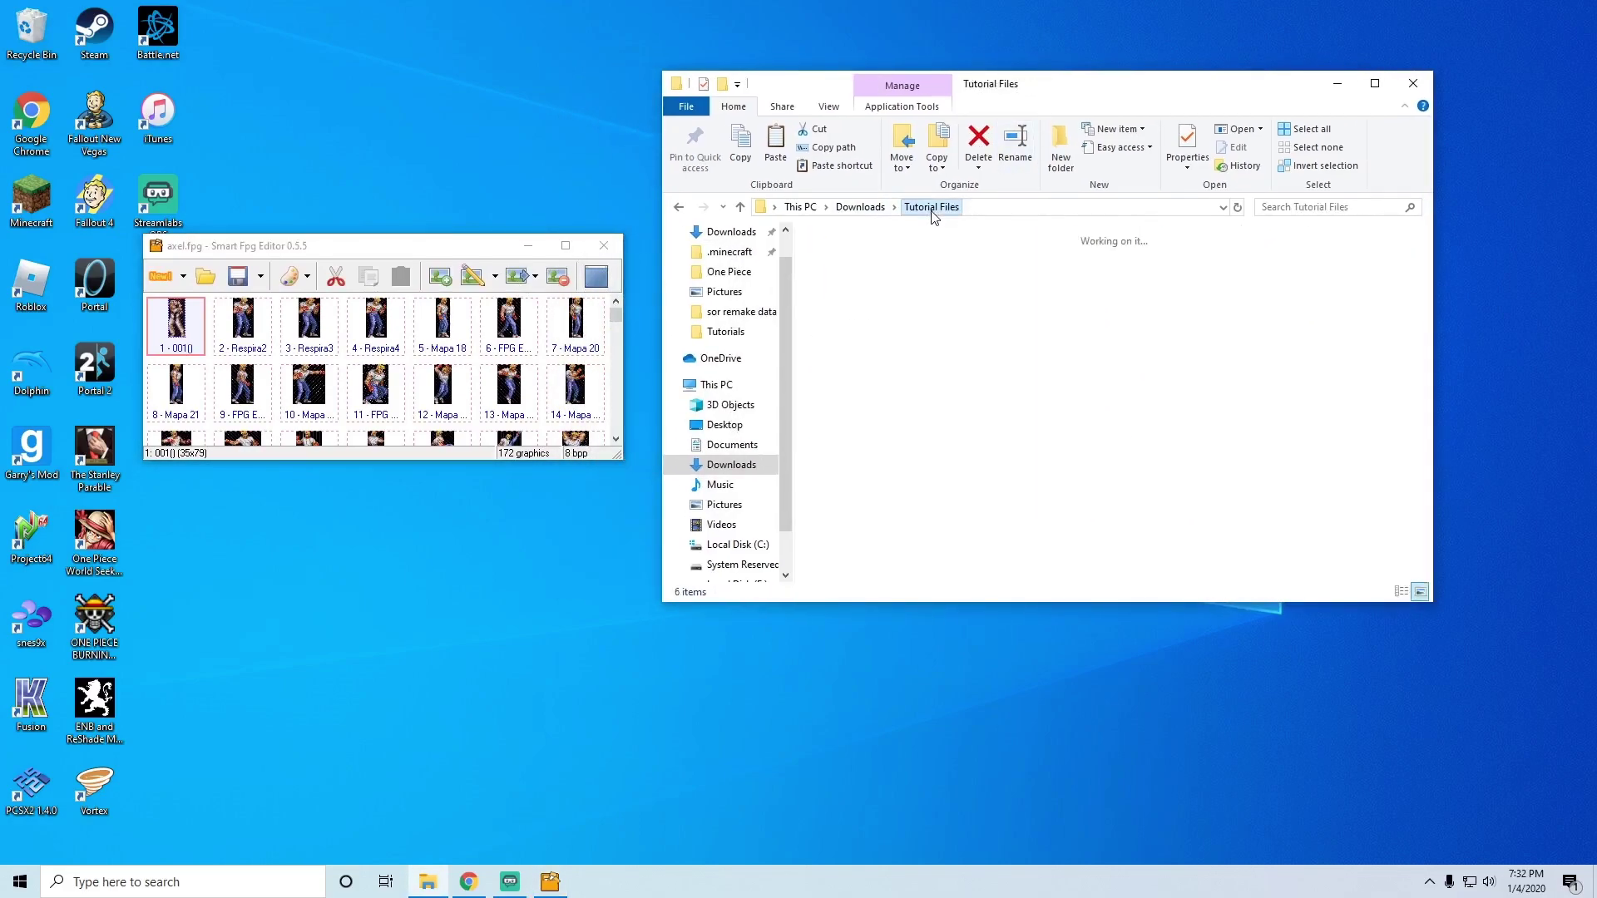